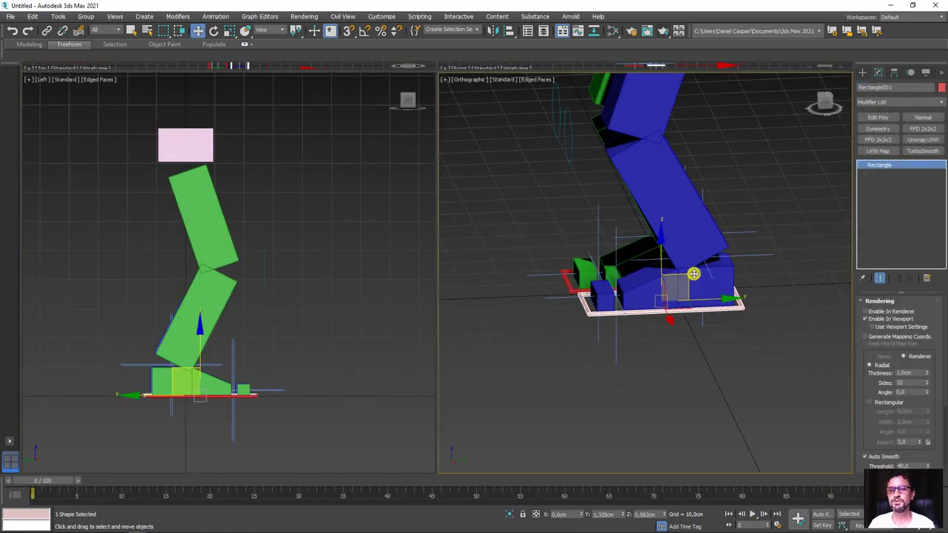
Move the foot rectangle control to preview the finished leg rig, then return it to rest.
{"action": "mouse_move", "coordinate": [643, 214]}
{"action": "left_mouse_down"}
{"action": "mouse_move", "coordinate": [737, 154]}
{"action": "mouse_move", "coordinate": [609, 205]}
{"action": "mouse_move", "coordinate": [626, 177]}
{"action": "mouse_move", "coordinate": [520, 250]}
{"action": "left_mouse_up"}
{"action": "key", "text": "e"}
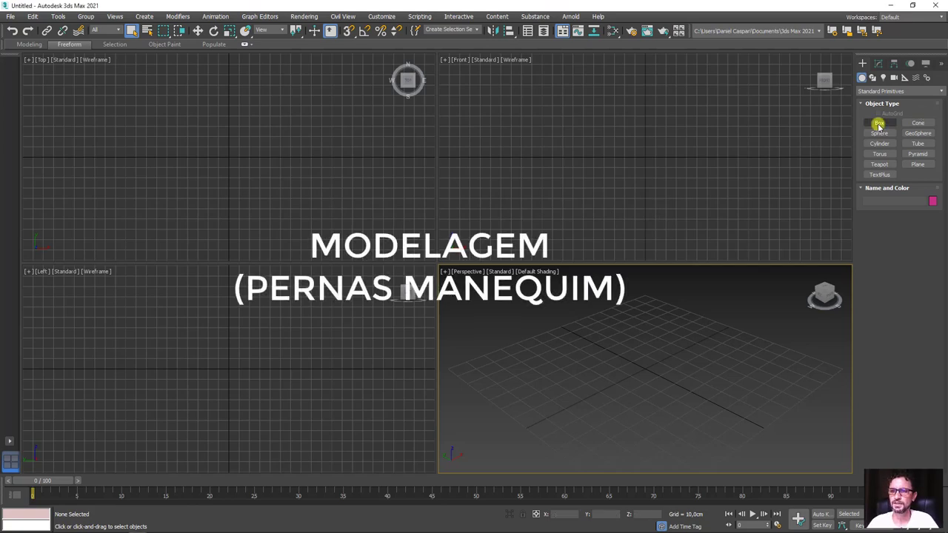
Draw a flat box on the grid and zero its X and Y position.
{"action": "left_click", "coordinate": [879, 122]}
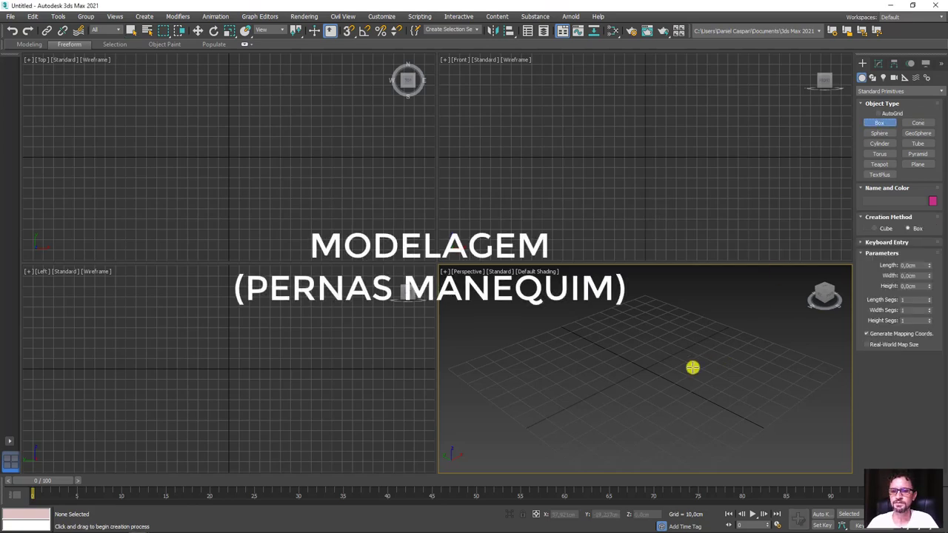
{"action": "mouse_move", "coordinate": [611, 372]}
{"action": "left_mouse_down"}
{"action": "mouse_move", "coordinate": [676, 372]}
{"action": "mouse_move", "coordinate": [681, 358]}
{"action": "left_mouse_up"}
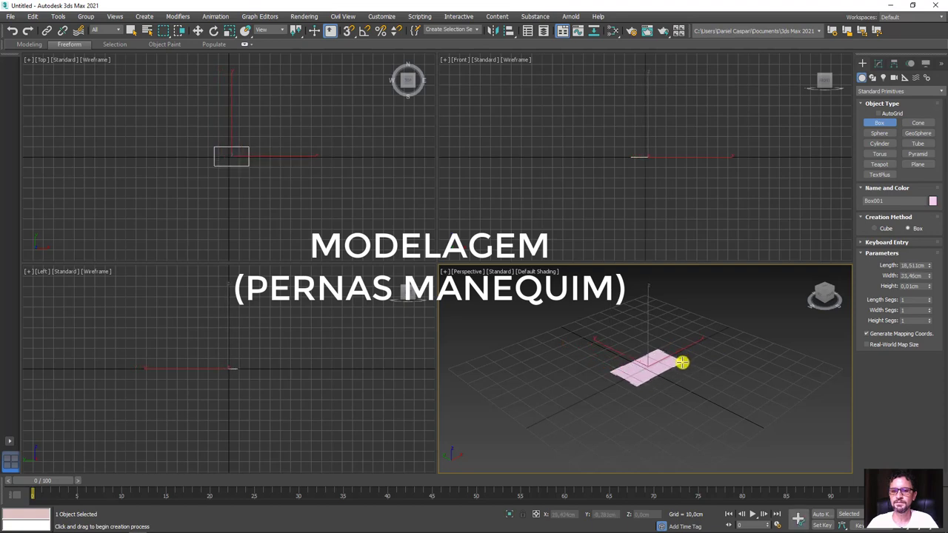
{"action": "left_click", "coordinate": [679, 340]}
{"action": "right_click", "coordinate": [682, 337]}
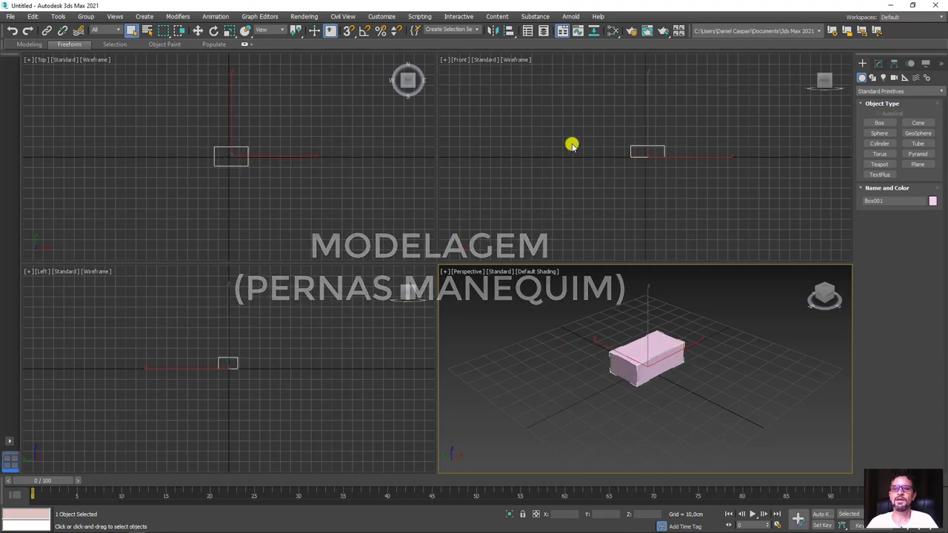
{"action": "key", "text": "w"}
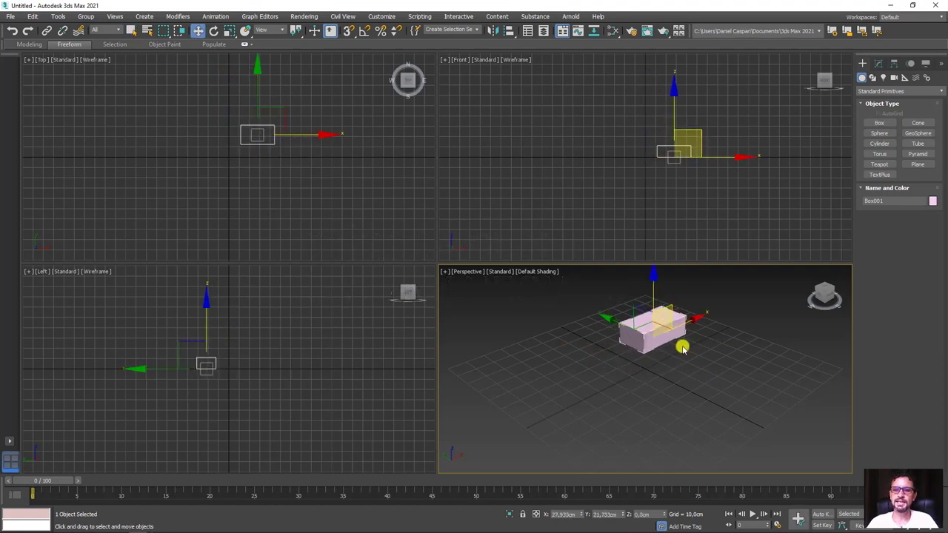
{"action": "left_click_drag", "start_coordinate": [666, 342], "coordinate": [677, 334]}
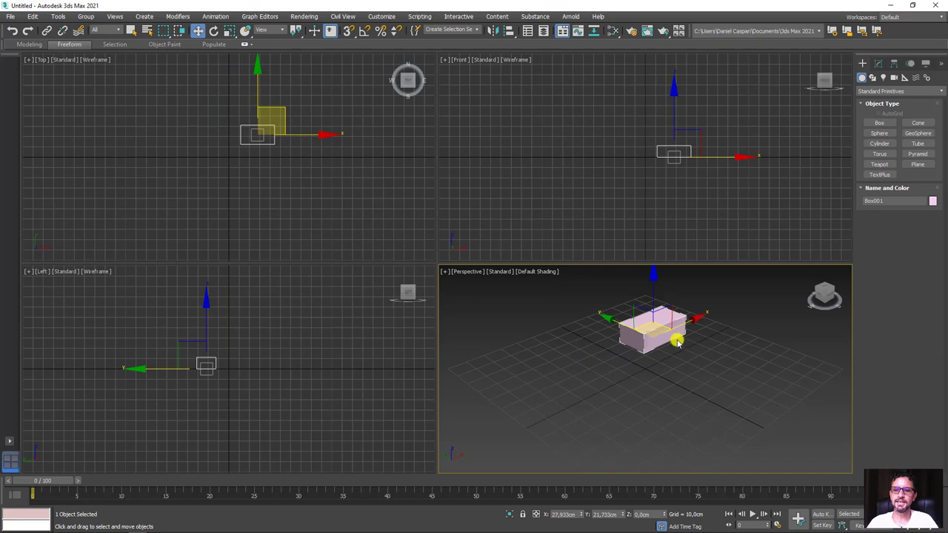
{"action": "right_click", "coordinate": [582, 514]}
{"action": "right_click", "coordinate": [623, 514]}
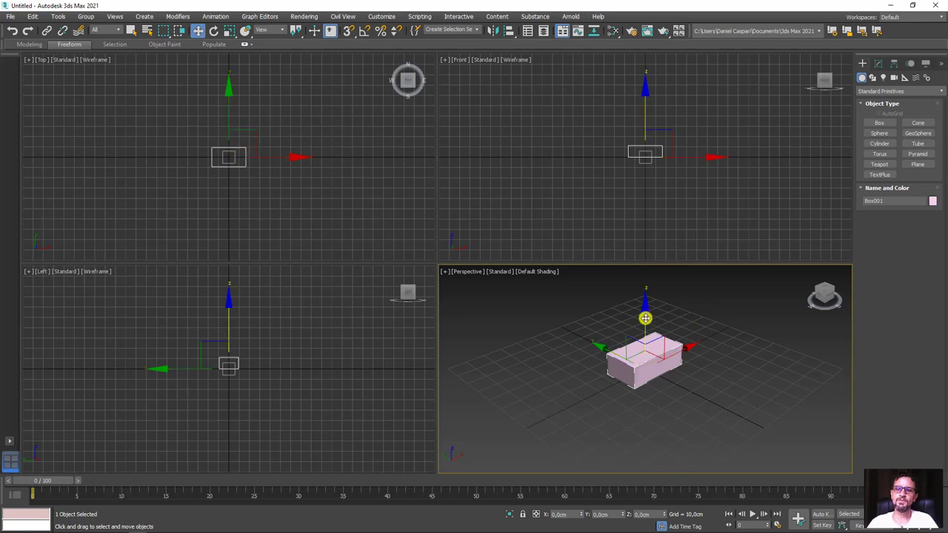
Raise the box along Z and clone a copy, Box002, beneath it.
{"action": "left_click_drag", "start_coordinate": [645, 318], "coordinate": [650, 185]}
{"action": "scroll", "coordinate": [656, 385], "scroll_direction": "down", "scroll_amount": 3}
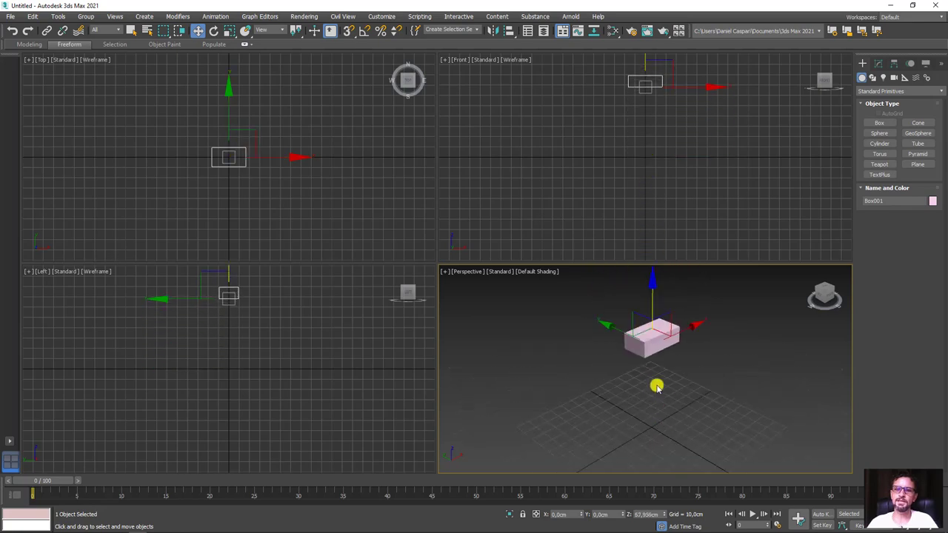
{"action": "left_click_drag", "start_coordinate": [653, 310], "coordinate": [654, 302]}
{"action": "middle_click_drag", "start_coordinate": [662, 372], "coordinate": [629, 356], "text": "alt"}
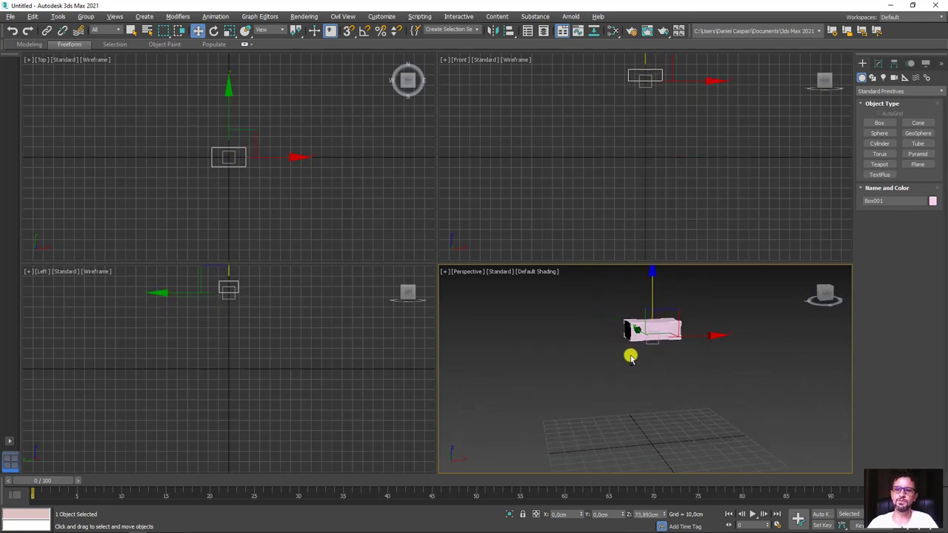
{"action": "left_click_drag", "start_coordinate": [652, 286], "coordinate": [653, 318], "text": "shift"}
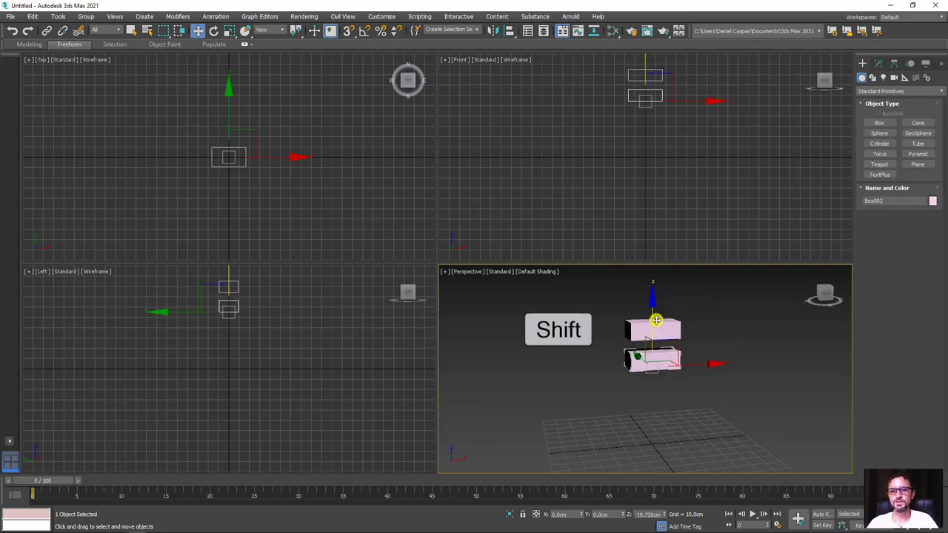
{"action": "left_click", "coordinate": [474, 313]}
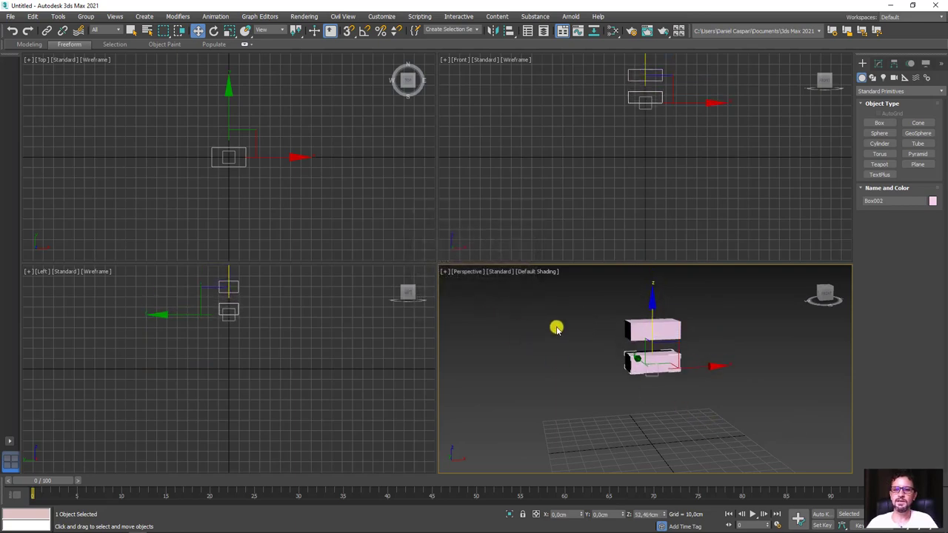
{"action": "left_click", "coordinate": [879, 64]}
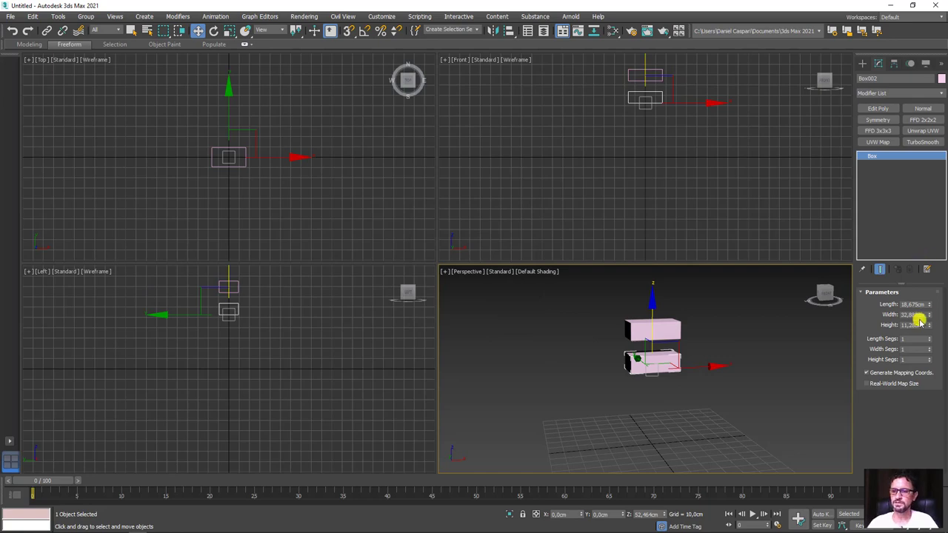
Narrow Box002's width, make it much taller, and lower it beneath the top box.
{"action": "left_click_drag", "start_coordinate": [928, 314], "coordinate": [925, 314]}
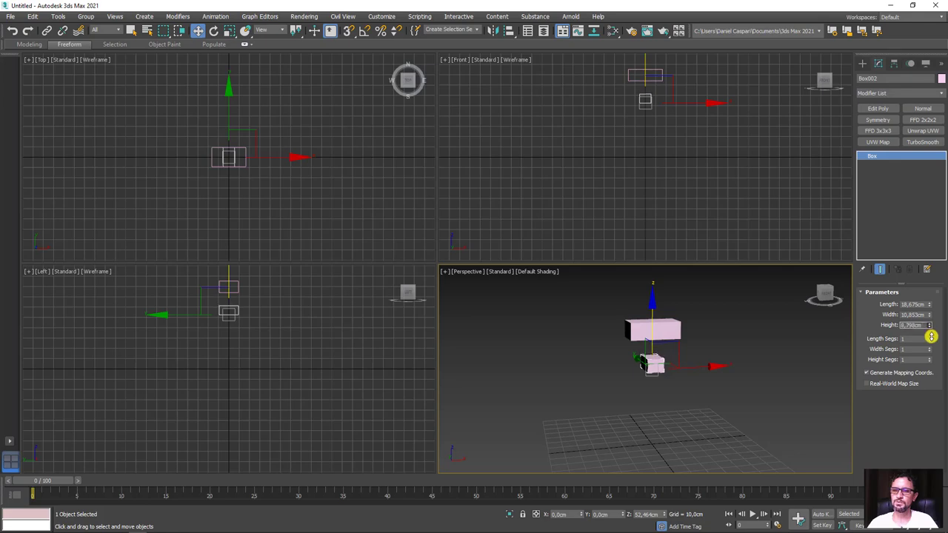
{"action": "left_click_drag", "start_coordinate": [928, 325], "coordinate": [932, 225]}
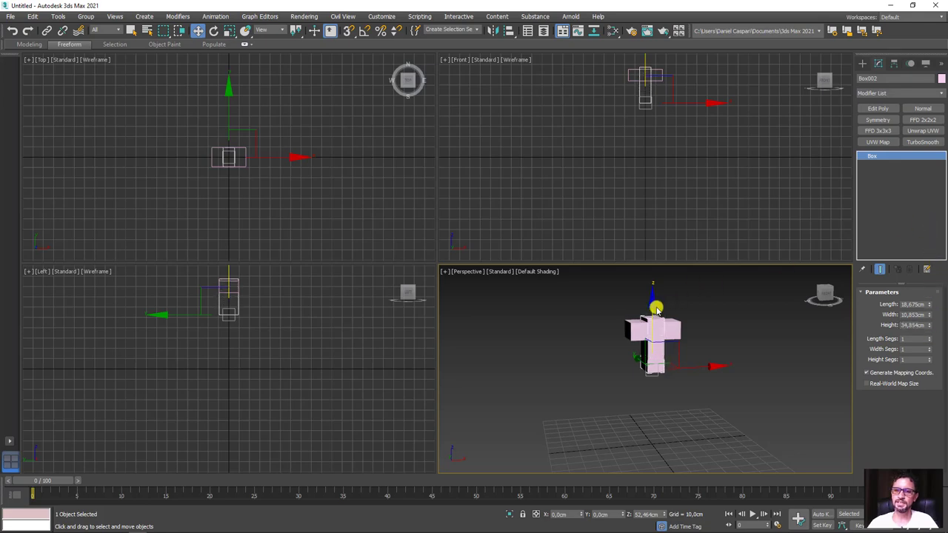
{"action": "mouse_move", "coordinate": [653, 306]}
{"action": "left_mouse_down"}
{"action": "mouse_move", "coordinate": [658, 333]}
{"action": "mouse_move", "coordinate": [667, 328]}
{"action": "left_mouse_up"}
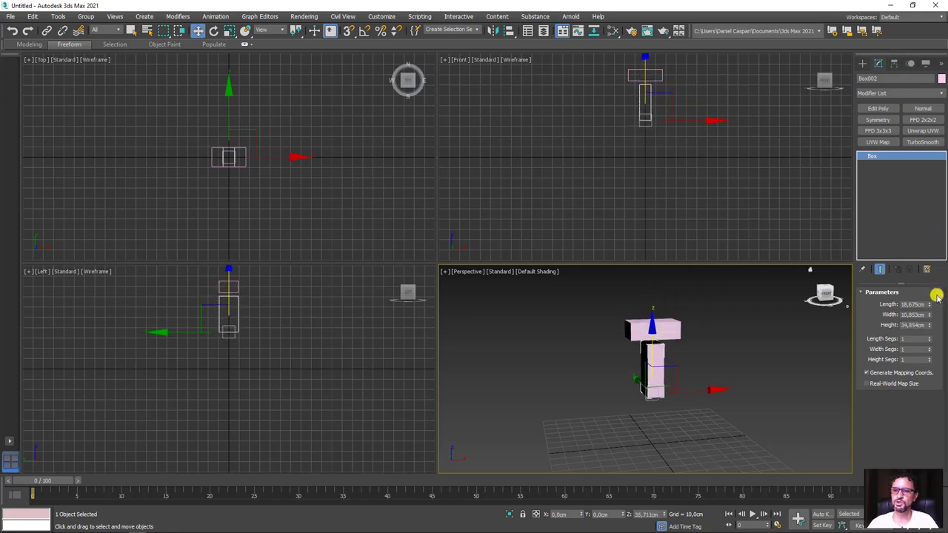
{"action": "mouse_move", "coordinate": [687, 380]}
{"action": "middle_mouse_down", "text": "alt"}
{"action": "mouse_move", "coordinate": [810, 372]}
{"action": "mouse_move", "coordinate": [728, 382]}
{"action": "mouse_move", "coordinate": [781, 380]}
{"action": "middle_mouse_up", "text": "alt"}
{"action": "scroll", "coordinate": [720, 360], "scroll_direction": "up", "scroll_amount": 3}
{"action": "scroll", "coordinate": [730, 356], "scroll_direction": "up", "scroll_amount": 3}
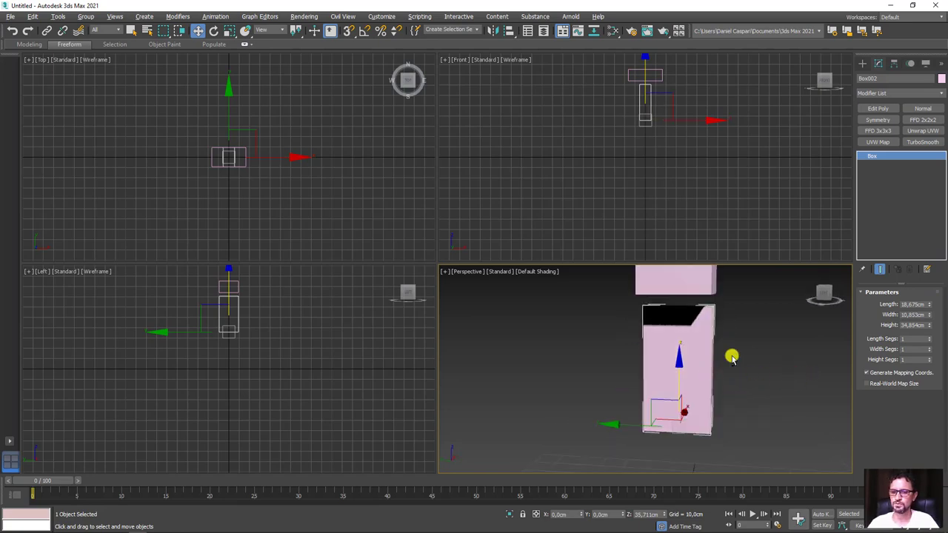
Set the leg block length to 13.633cm, shift it along X, and Shift-drag a downward copy.
{"action": "mouse_move", "coordinate": [928, 316]}
{"action": "left_mouse_down"}
{"action": "mouse_move", "coordinate": [930, 306]}
{"action": "mouse_move", "coordinate": [925, 313]}
{"action": "left_mouse_up"}
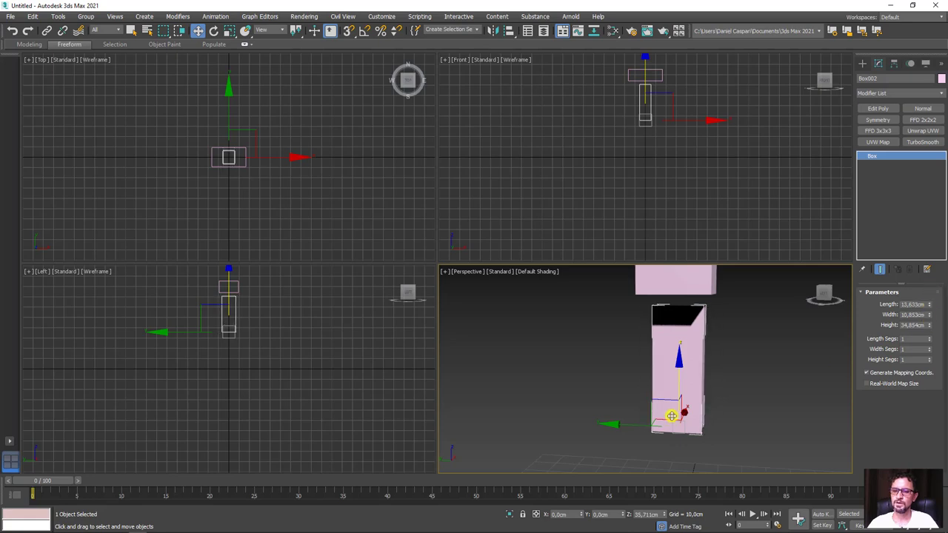
{"action": "mouse_move", "coordinate": [673, 413]}
{"action": "middle_mouse_down", "text": "alt"}
{"action": "mouse_move", "coordinate": [586, 430]}
{"action": "mouse_move", "coordinate": [717, 412]}
{"action": "middle_mouse_up", "text": "alt"}
{"action": "left_click_drag", "start_coordinate": [716, 412], "coordinate": [703, 419]}
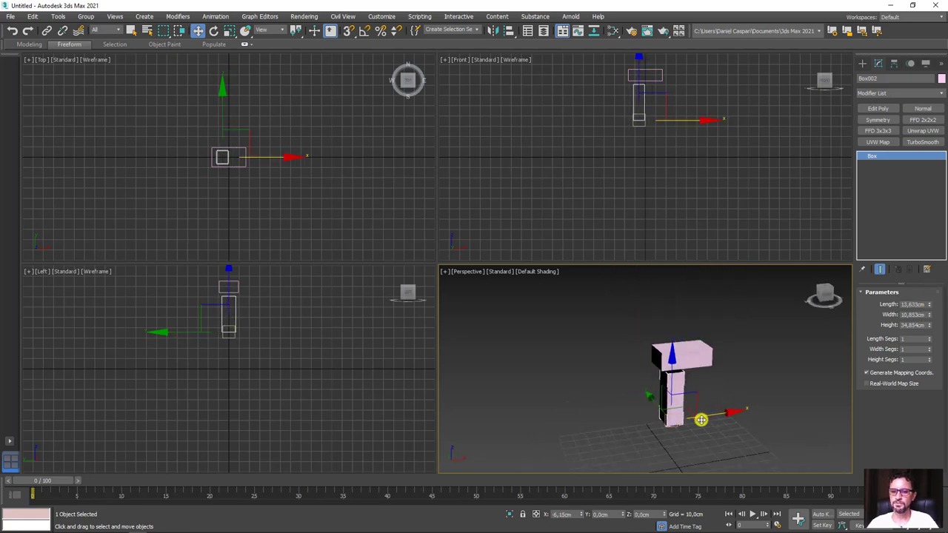
{"action": "mouse_move", "coordinate": [703, 419]}
{"action": "middle_mouse_down", "text": "alt"}
{"action": "mouse_move", "coordinate": [715, 366]}
{"action": "mouse_move", "coordinate": [616, 363]}
{"action": "mouse_move", "coordinate": [628, 332]}
{"action": "middle_mouse_up", "text": "alt"}
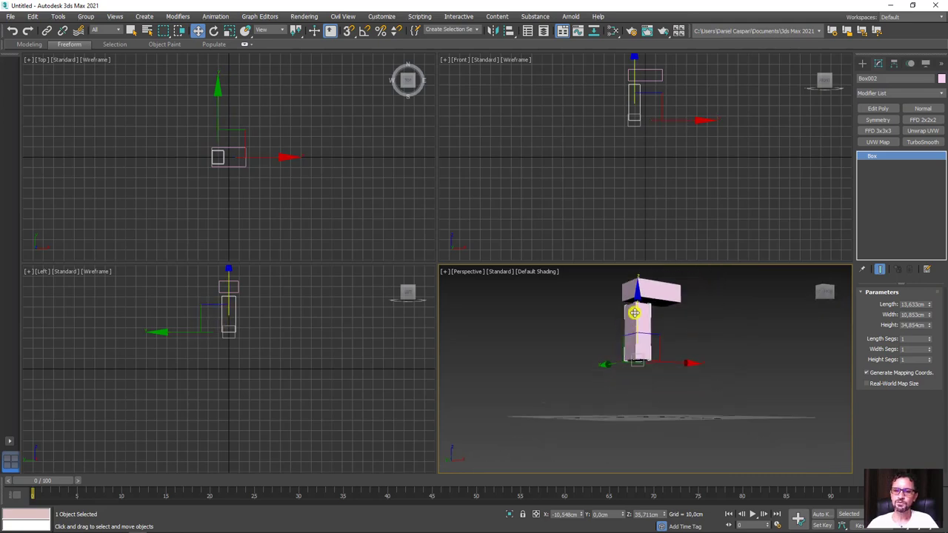
{"action": "mouse_move", "coordinate": [631, 322]}
{"action": "left_mouse_down", "text": "shift"}
{"action": "mouse_move", "coordinate": [642, 374]}
{"action": "mouse_move", "coordinate": [662, 370]}
{"action": "left_mouse_up", "text": "shift"}
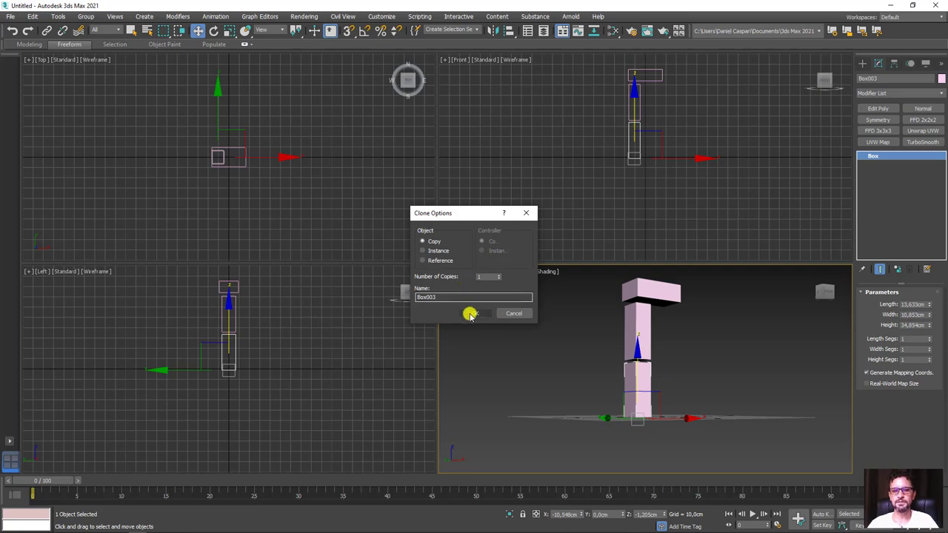
Confirm Box003, clone Box004 below it, and cut Box004's height to 10.108cm.
{"action": "left_click", "coordinate": [471, 313]}
{"action": "mouse_move", "coordinate": [692, 407]}
{"action": "middle_mouse_down", "text": "alt"}
{"action": "mouse_move", "coordinate": [702, 412]}
{"action": "mouse_move", "coordinate": [656, 304]}
{"action": "middle_mouse_up", "text": "alt"}
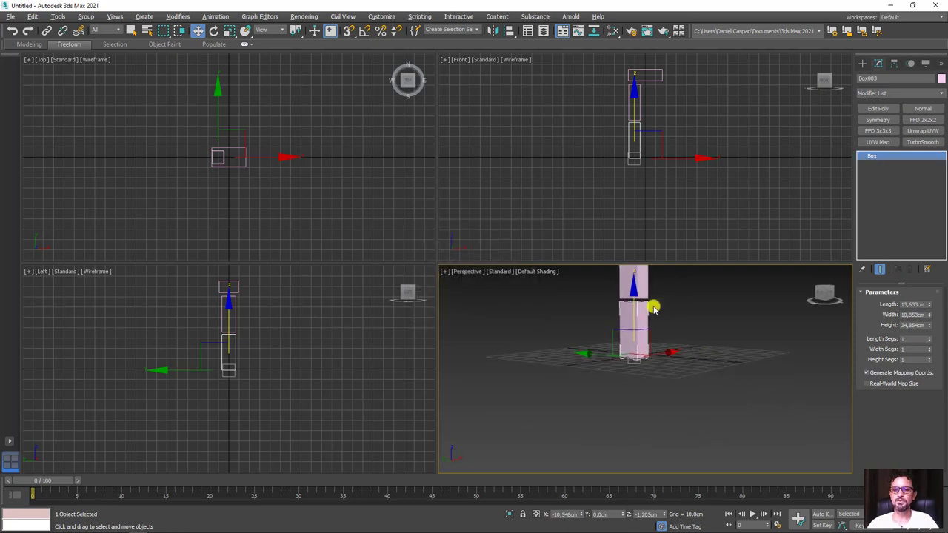
{"action": "left_click", "coordinate": [631, 304]}
{"action": "left_click_drag", "start_coordinate": [631, 304], "coordinate": [631, 324], "text": "shift"}
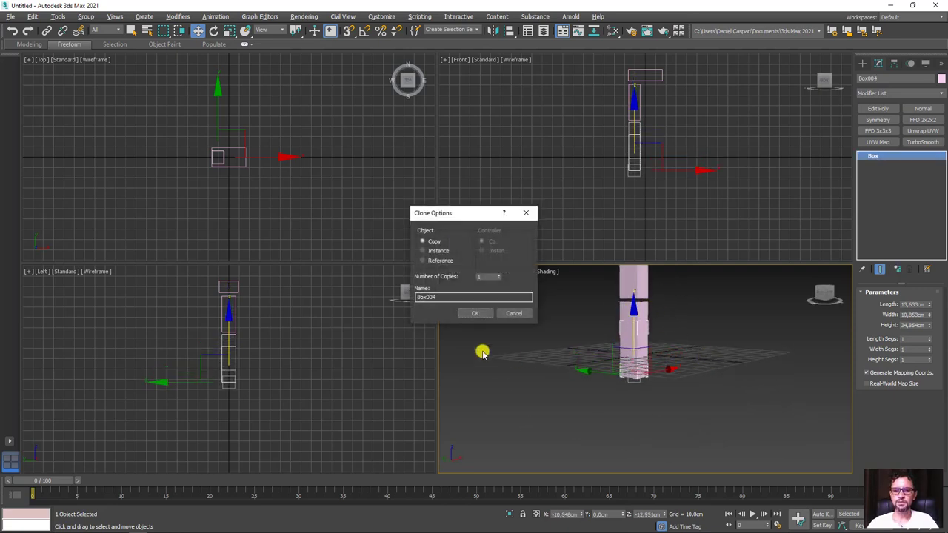
{"action": "left_click", "coordinate": [475, 312]}
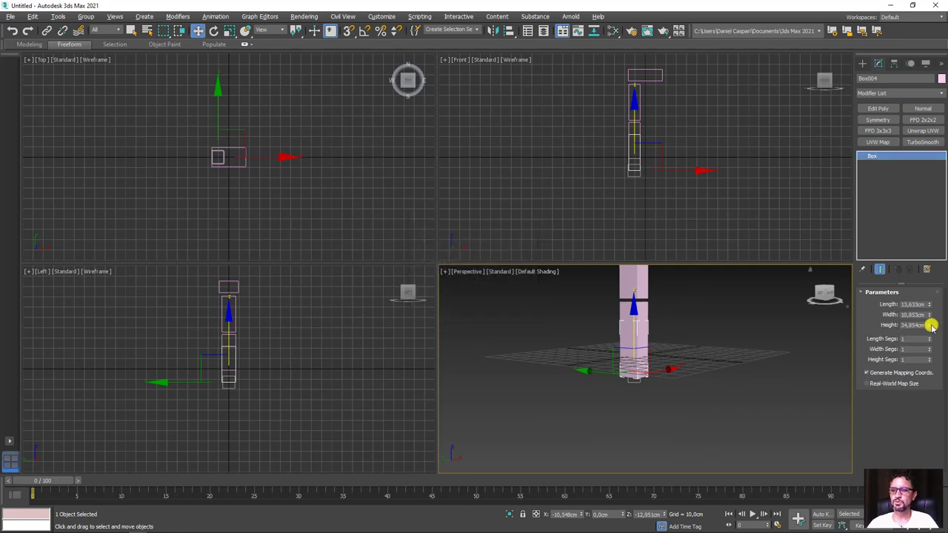
{"action": "mouse_move", "coordinate": [929, 324]}
{"action": "left_mouse_down"}
{"action": "mouse_move", "coordinate": [934, 356]}
{"action": "mouse_move", "coordinate": [933, 335]}
{"action": "left_mouse_up"}
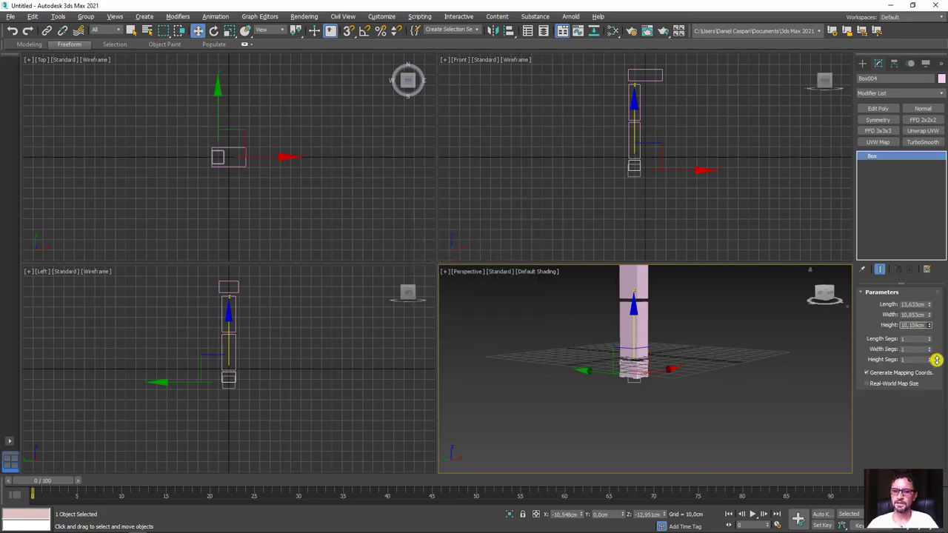
{"action": "mouse_move", "coordinate": [606, 378]}
{"action": "middle_mouse_down", "text": "alt"}
{"action": "mouse_move", "coordinate": [671, 376]}
{"action": "mouse_move", "coordinate": [671, 392]}
{"action": "mouse_move", "coordinate": [644, 398]}
{"action": "middle_mouse_up", "text": "alt"}
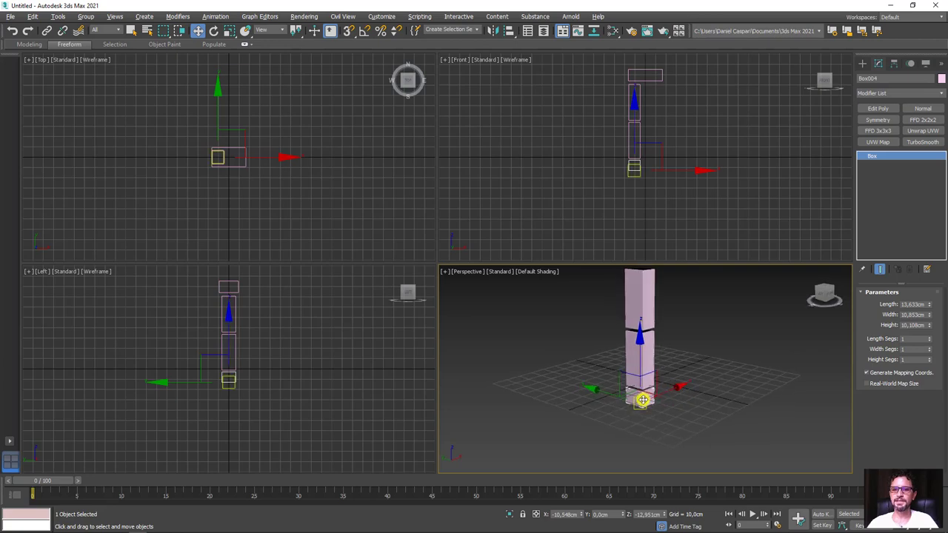
Add an Edit Poly modifier to Box004 and select its front face for extrusion.
{"action": "left_click", "coordinate": [940, 93]}
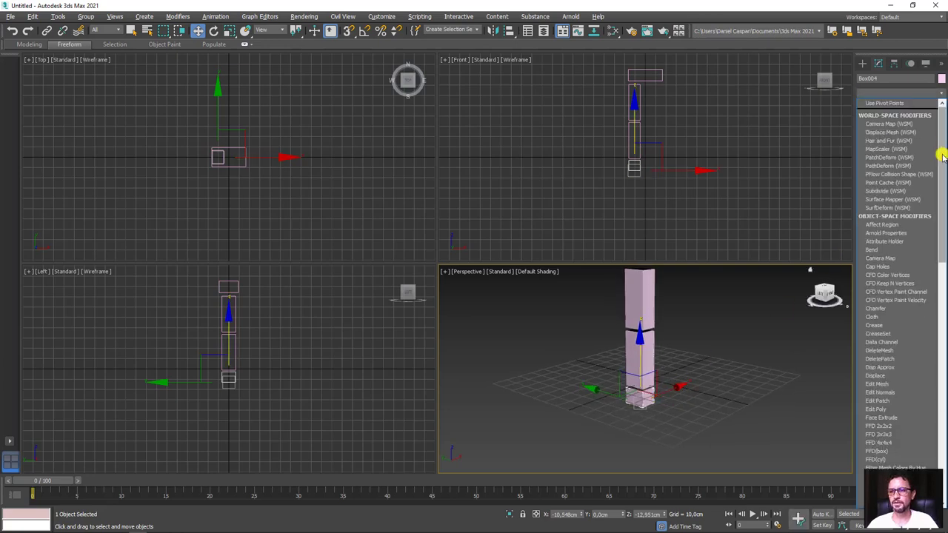
{"action": "scroll", "coordinate": [941, 153], "scroll_direction": "down", "scroll_amount": 4}
{"action": "left_click", "coordinate": [885, 313]}
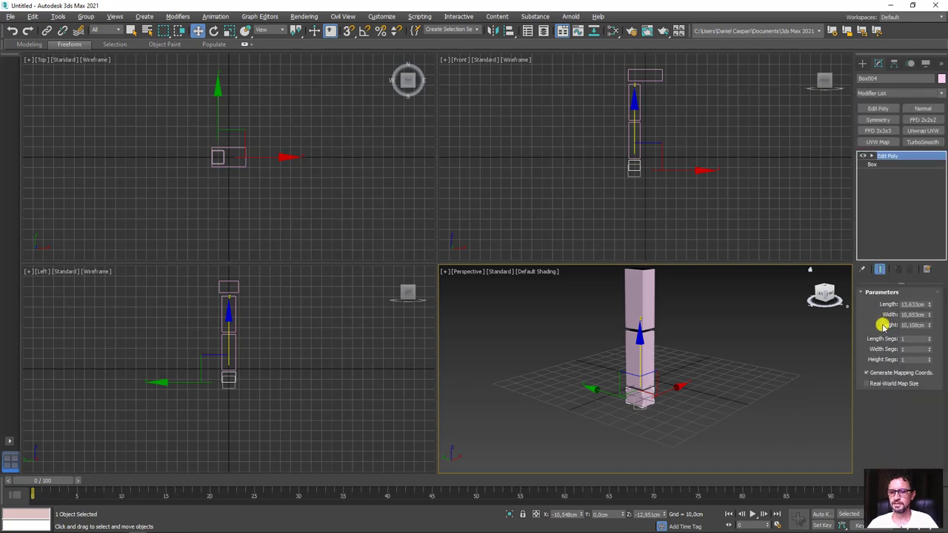
{"action": "left_click", "coordinate": [911, 382]}
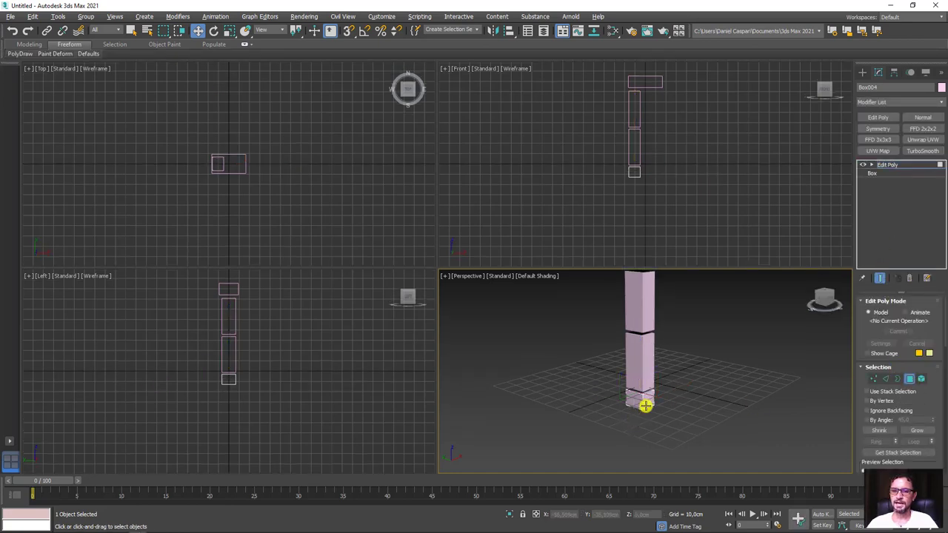
{"action": "left_click", "coordinate": [645, 402]}
{"action": "scroll", "coordinate": [644, 389], "scroll_direction": "up", "scroll_amount": 2}
{"action": "mouse_move", "coordinate": [645, 389]}
{"action": "middle_mouse_down", "text": "alt"}
{"action": "mouse_move", "coordinate": [576, 380]}
{"action": "mouse_move", "coordinate": [602, 375]}
{"action": "mouse_move", "coordinate": [767, 428]}
{"action": "middle_mouse_up", "text": "alt"}
{"action": "left_click_drag", "start_coordinate": [861, 447], "coordinate": [863, 275]}
{"action": "left_click", "coordinate": [875, 357]}
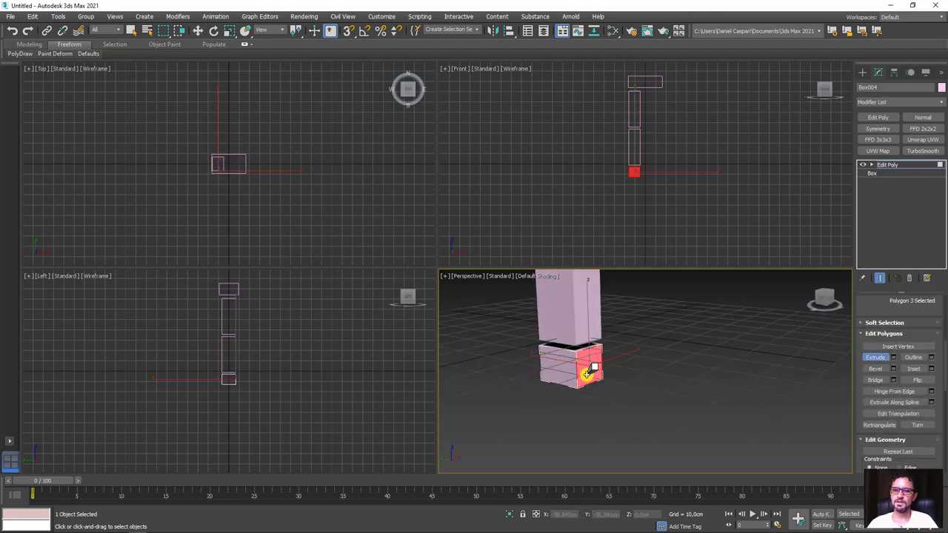
Extrude the foot's front face outward into a toe and show edged faces.
{"action": "left_click_drag", "start_coordinate": [593, 376], "coordinate": [601, 338]}
{"action": "right_click", "coordinate": [597, 345]}
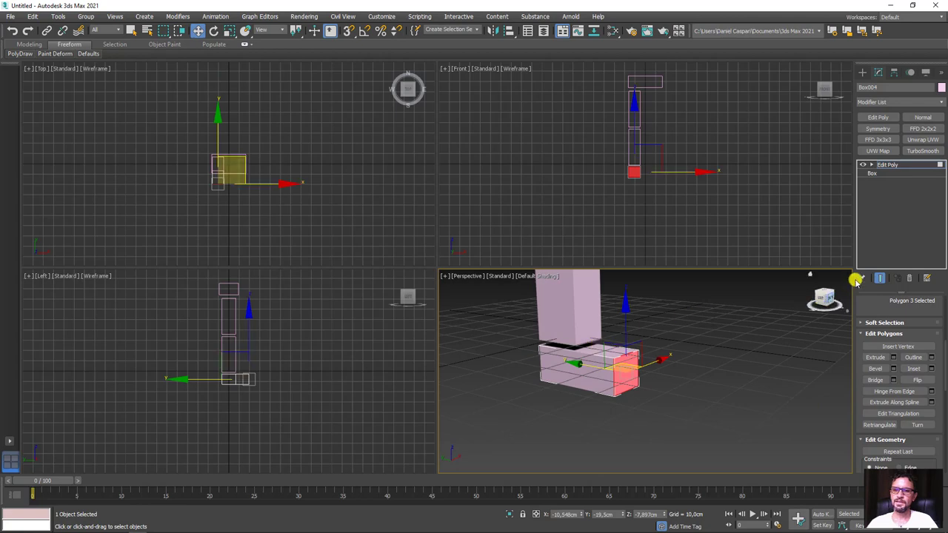
{"action": "left_click", "coordinate": [871, 164]}
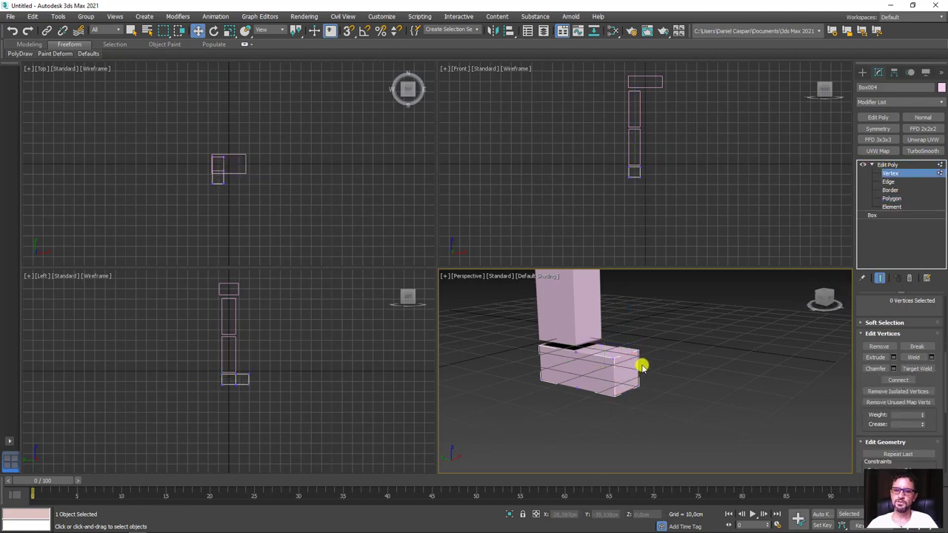
{"action": "key", "text": "F4"}
{"action": "middle_click_drag", "start_coordinate": [624, 357], "coordinate": [656, 338], "text": "alt"}
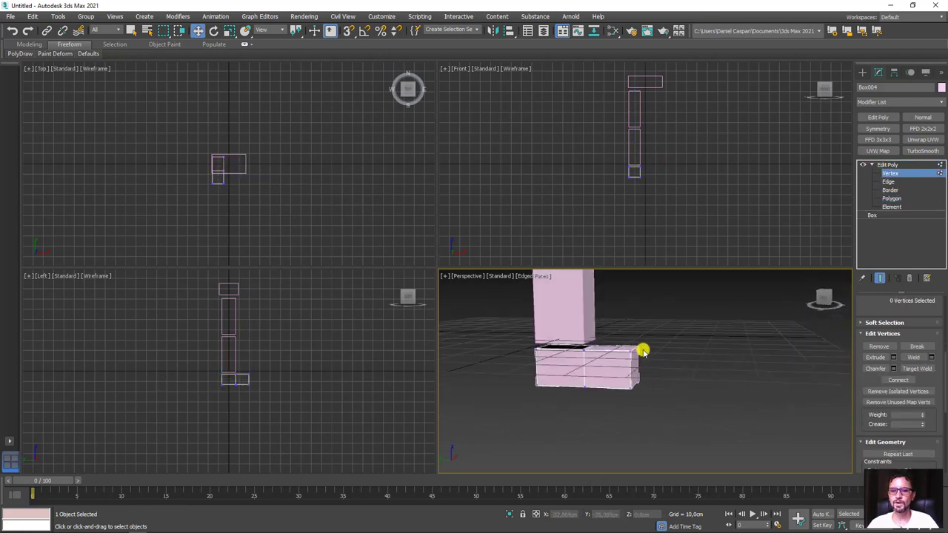
Lower the top front corner vertices so the foot's top slopes toward the toe.
{"action": "left_click_drag", "start_coordinate": [627, 362], "coordinate": [628, 363]}
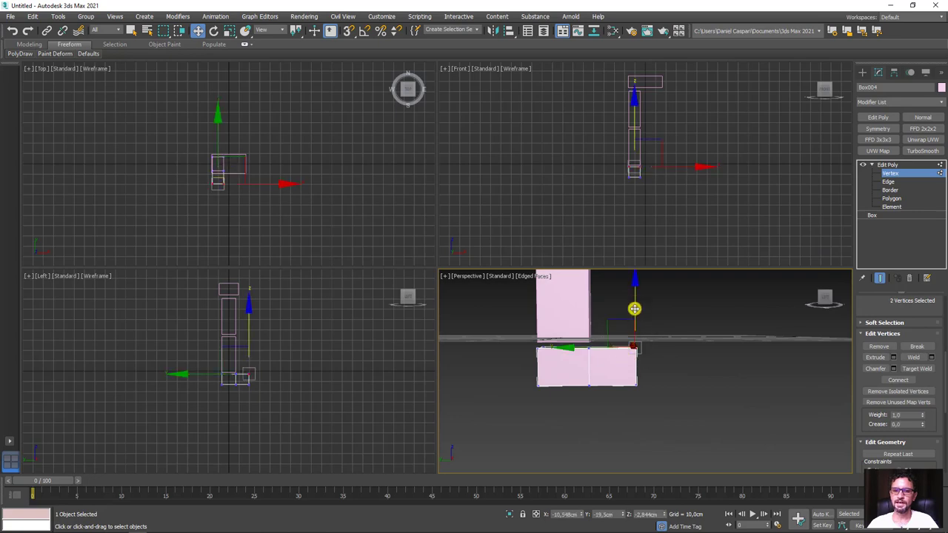
{"action": "left_click_drag", "start_coordinate": [635, 309], "coordinate": [652, 342]}
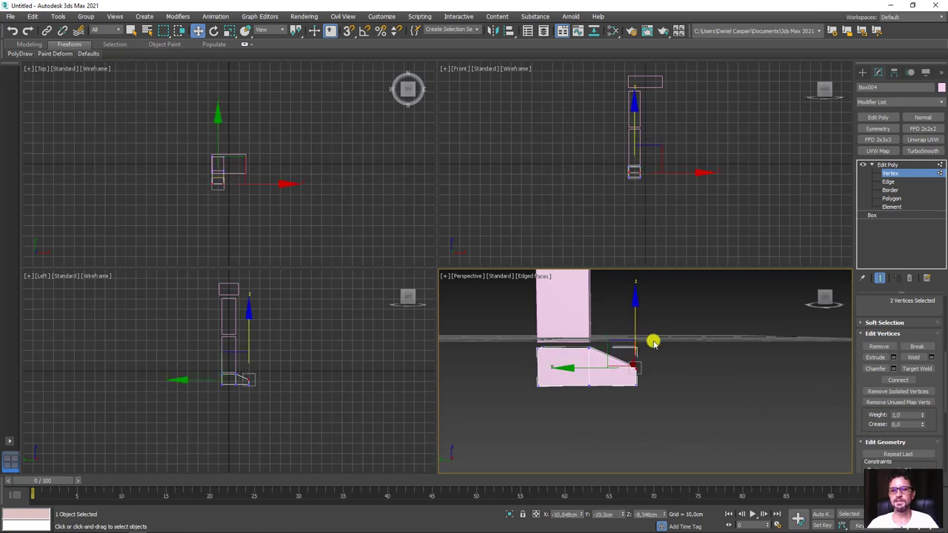
{"action": "left_click", "coordinate": [596, 376], "text": "ctrl"}
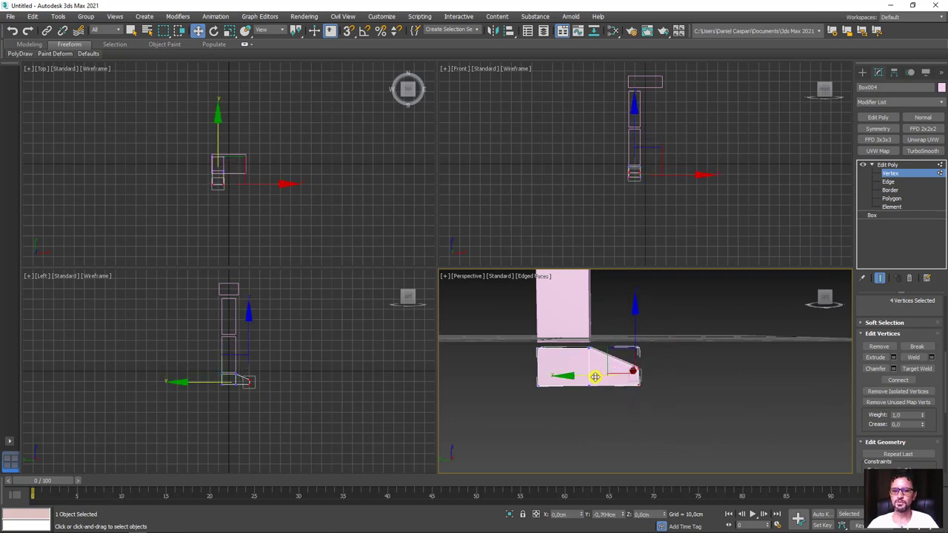
{"action": "mouse_move", "coordinate": [597, 377]}
{"action": "middle_mouse_down", "text": "alt"}
{"action": "mouse_move", "coordinate": [659, 393]}
{"action": "mouse_move", "coordinate": [682, 370]}
{"action": "middle_mouse_up", "text": "alt"}
{"action": "left_click", "coordinate": [887, 165]}
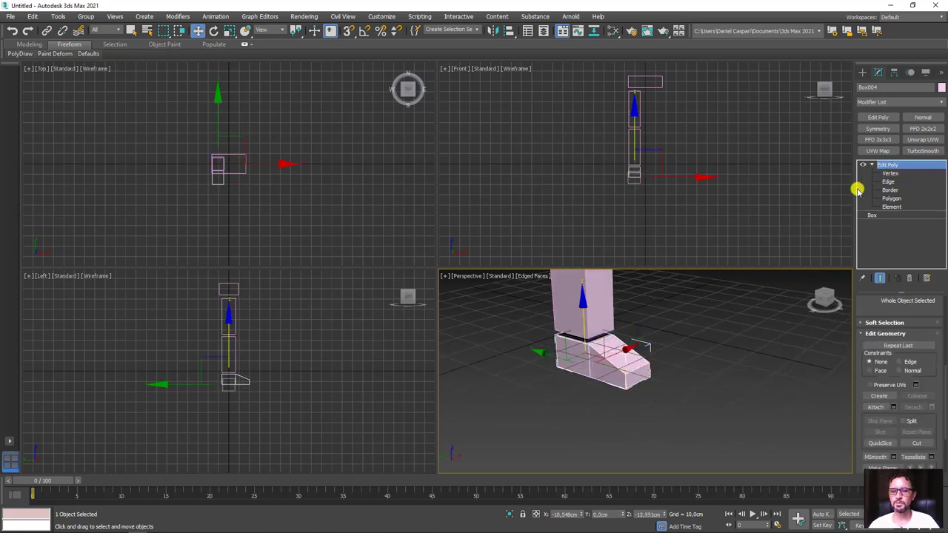
Clone the foot's front face into a separate toe object.
{"action": "left_click", "coordinate": [892, 199]}
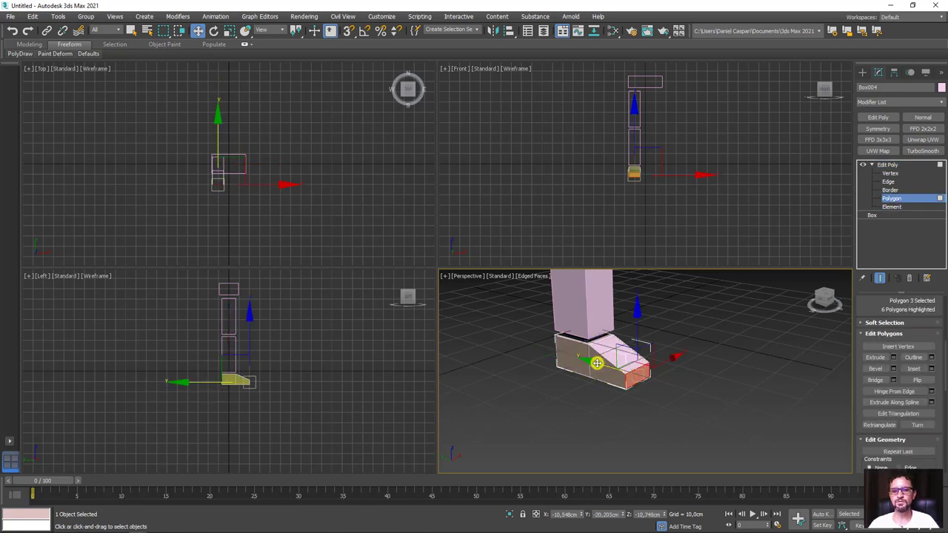
{"action": "left_click_drag", "start_coordinate": [597, 366], "coordinate": [652, 369]}
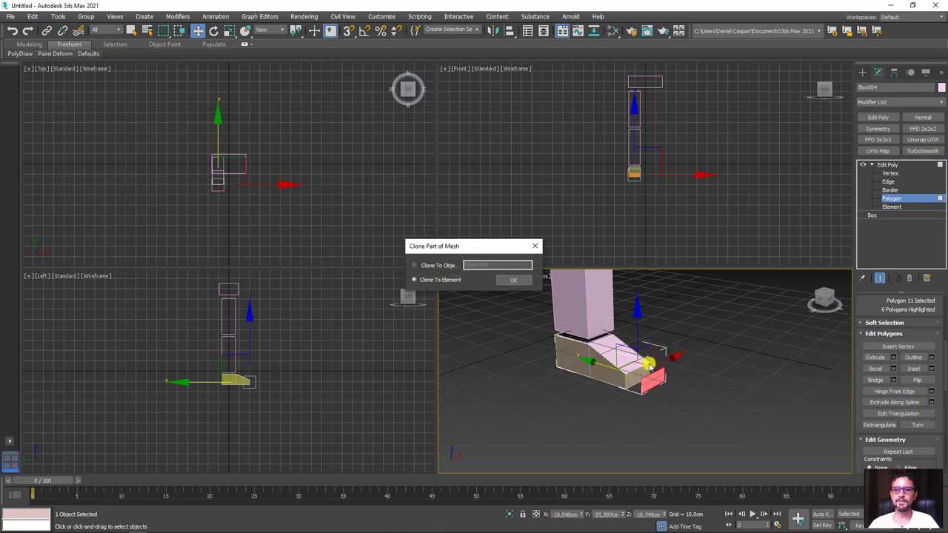
{"action": "left_click", "coordinate": [424, 267]}
{"action": "left_click", "coordinate": [515, 283]}
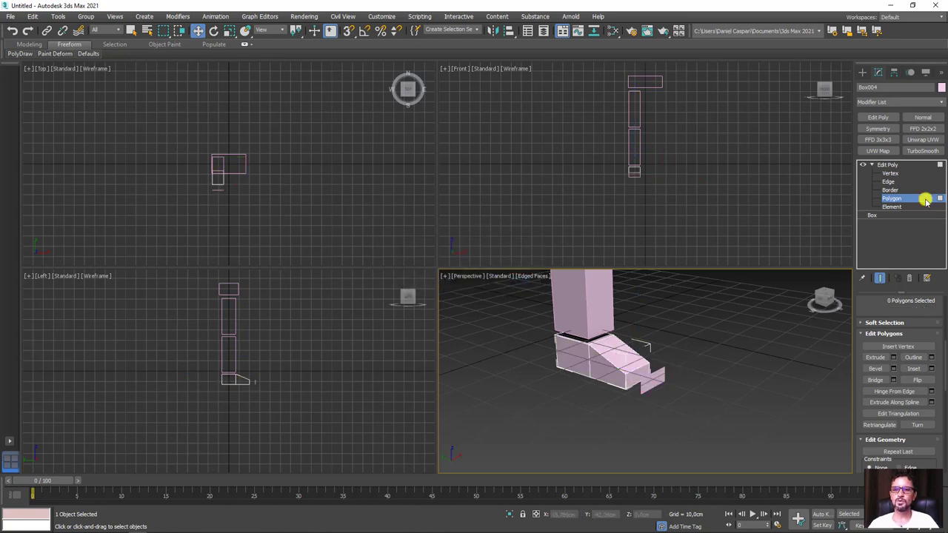
{"action": "left_click", "coordinate": [893, 164]}
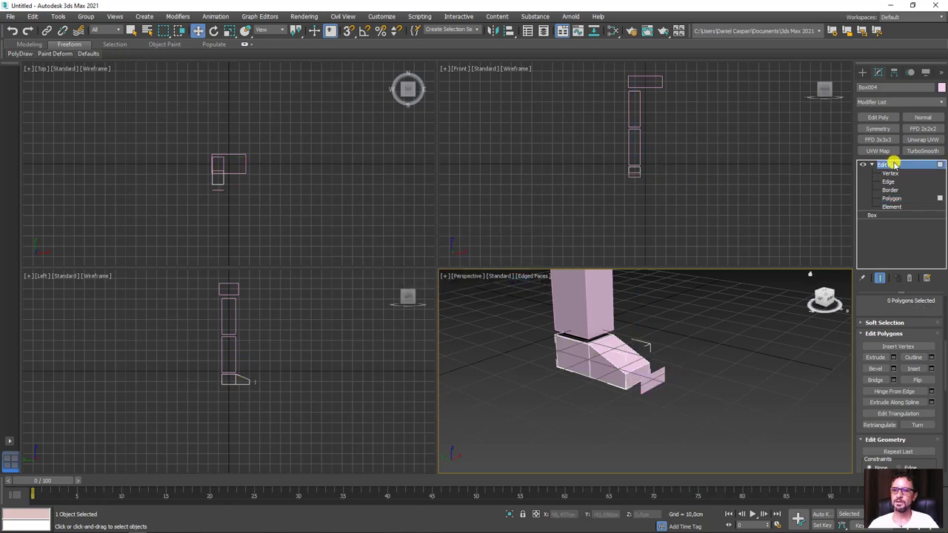
Extrude the toe face's open border outward into a small box.
{"action": "left_click", "coordinate": [659, 387]}
{"action": "middle_click_drag", "start_coordinate": [669, 395], "coordinate": [690, 405], "text": "alt"}
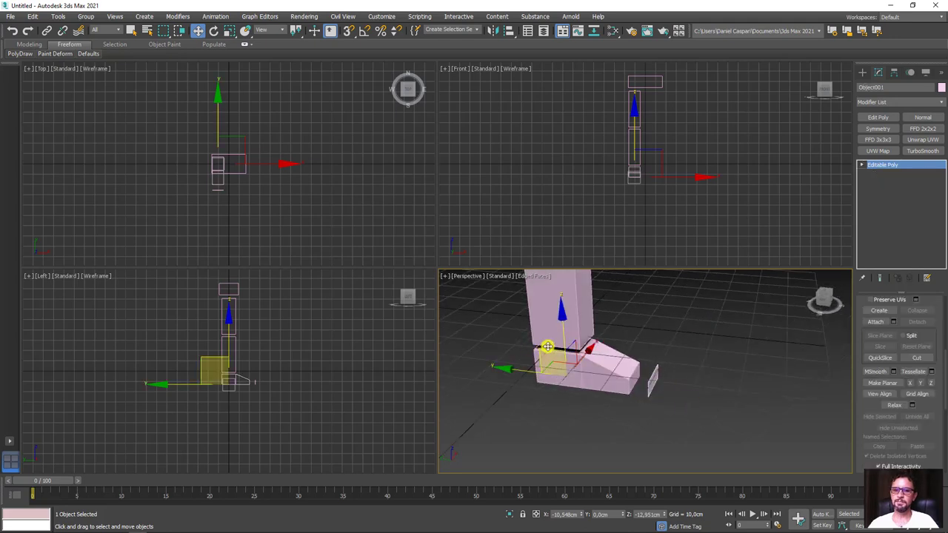
{"action": "mouse_move", "coordinate": [704, 343]}
{"action": "middle_mouse_down", "text": "alt"}
{"action": "mouse_move", "coordinate": [700, 354]}
{"action": "mouse_move", "coordinate": [740, 348]}
{"action": "middle_mouse_up", "text": "alt"}
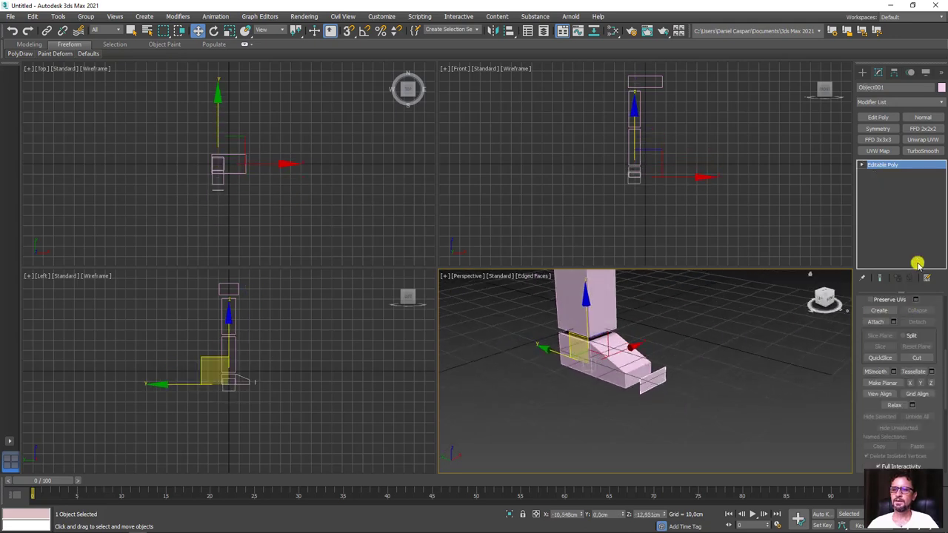
{"action": "left_click", "coordinate": [861, 164]}
{"action": "left_click", "coordinate": [880, 190]}
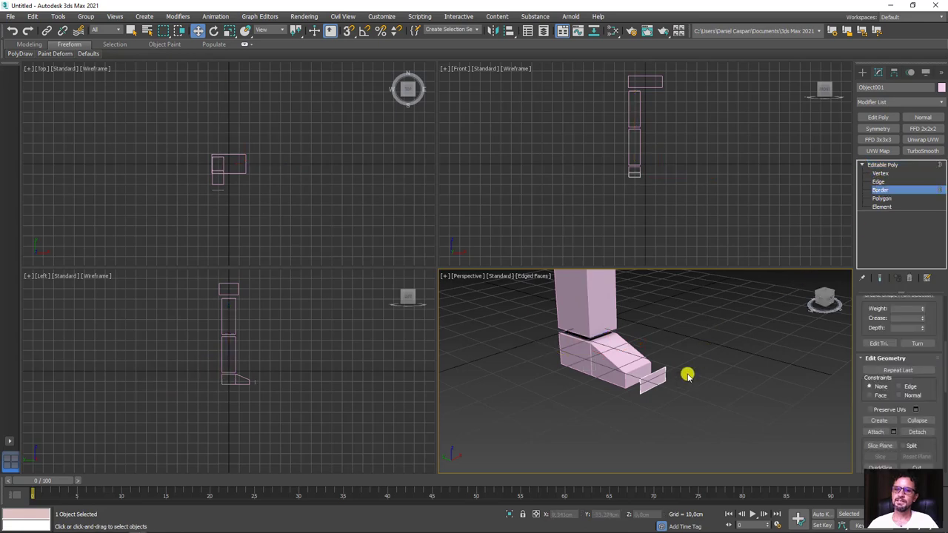
{"action": "left_click", "coordinate": [665, 377]}
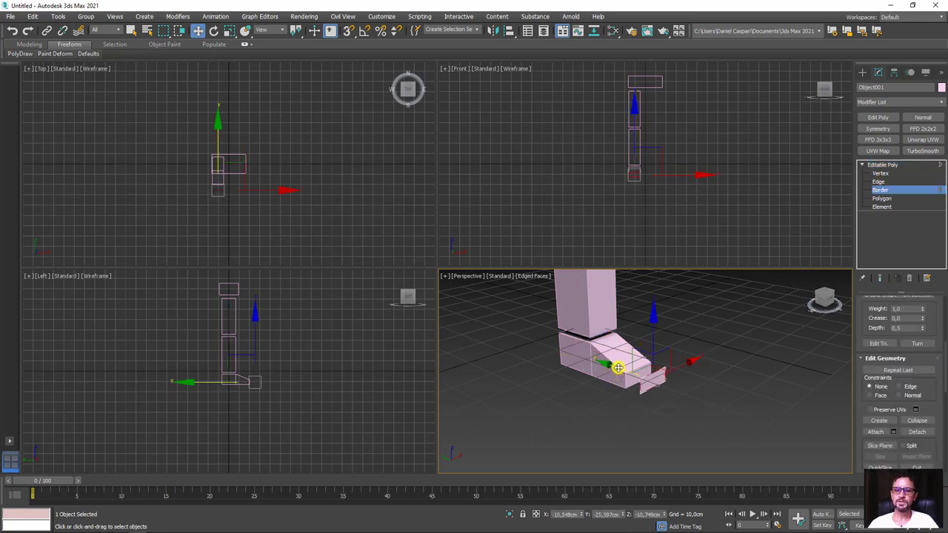
{"action": "left_click_drag", "start_coordinate": [617, 367], "coordinate": [641, 374], "text": "shift"}
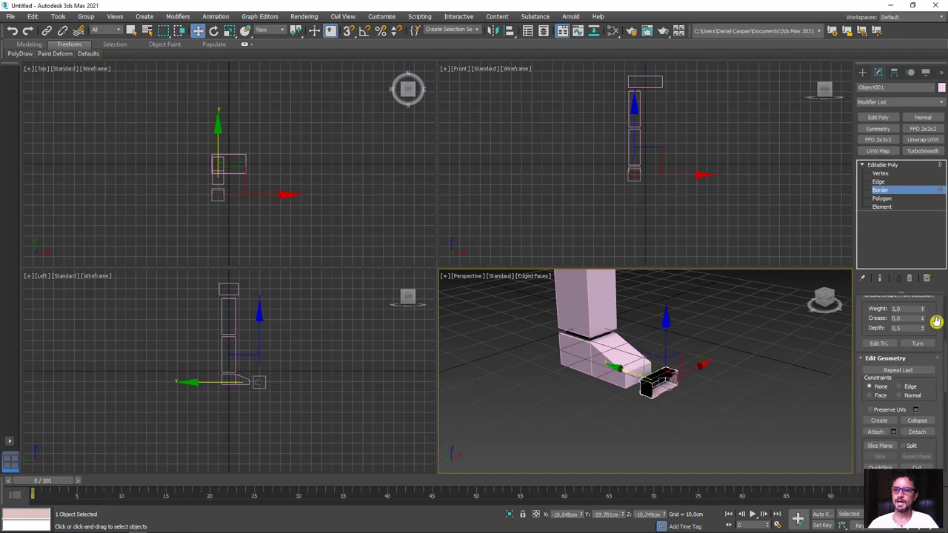
{"action": "scroll", "coordinate": [936, 321], "scroll_direction": "up", "scroll_amount": 3}
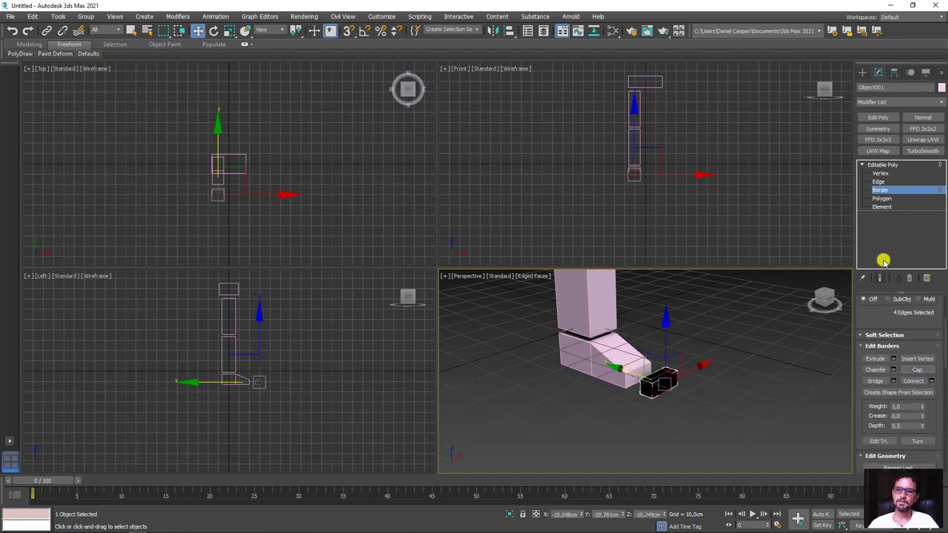
Flip the toe box element's normals so its faces point outward, then deselect.
{"action": "left_click", "coordinate": [882, 207]}
{"action": "left_click_drag", "start_coordinate": [706, 335], "coordinate": [659, 432]}
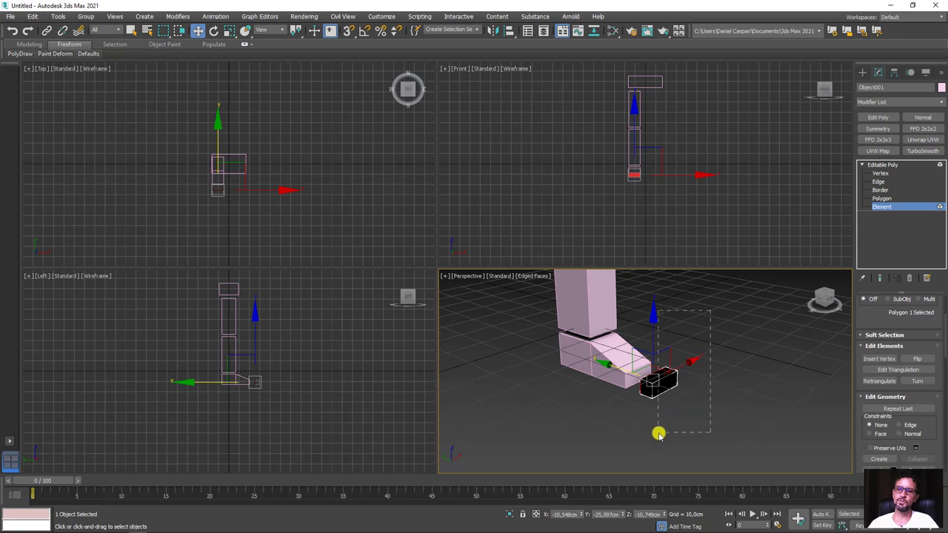
{"action": "left_click", "coordinate": [912, 358]}
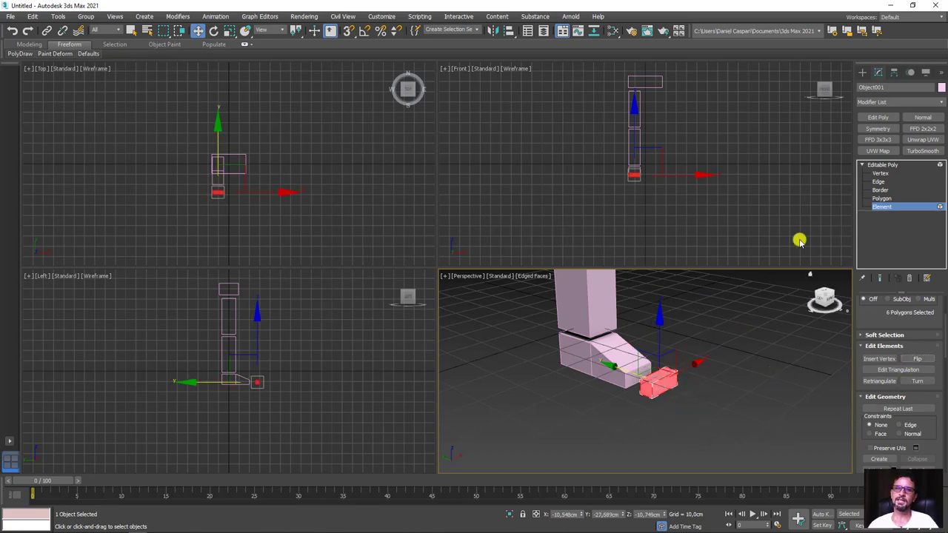
{"action": "middle_click_drag", "start_coordinate": [575, 392], "coordinate": [602, 392], "text": "alt"}
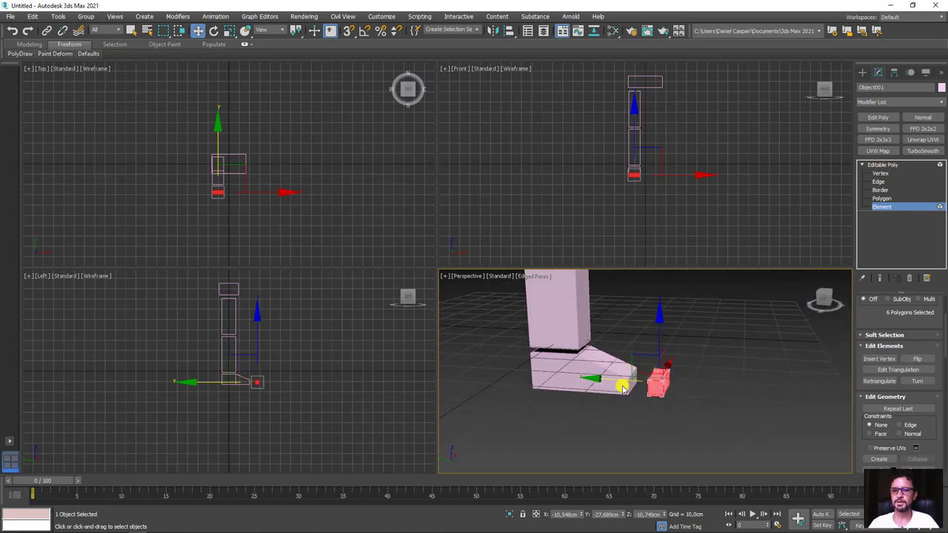
{"action": "middle_click_drag", "start_coordinate": [609, 383], "coordinate": [688, 399], "text": "alt"}
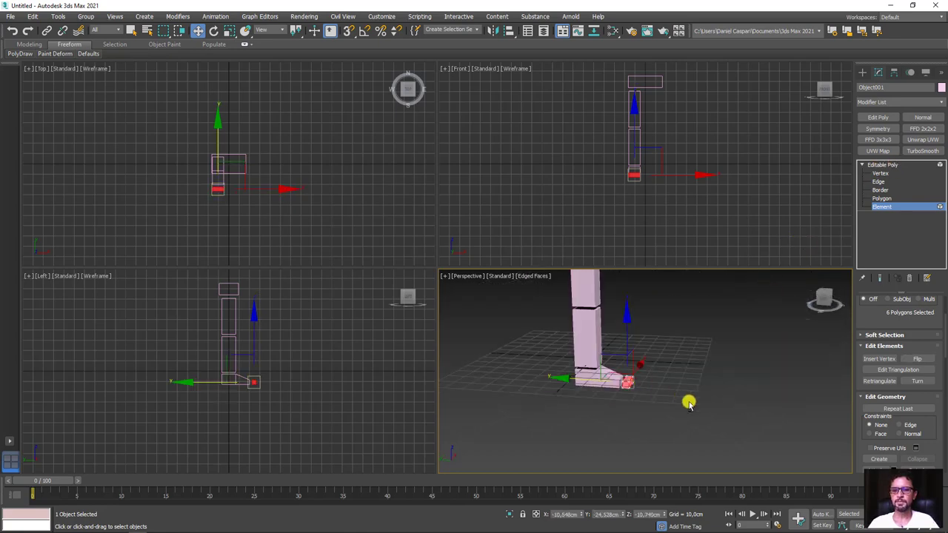
{"action": "left_click", "coordinate": [874, 165]}
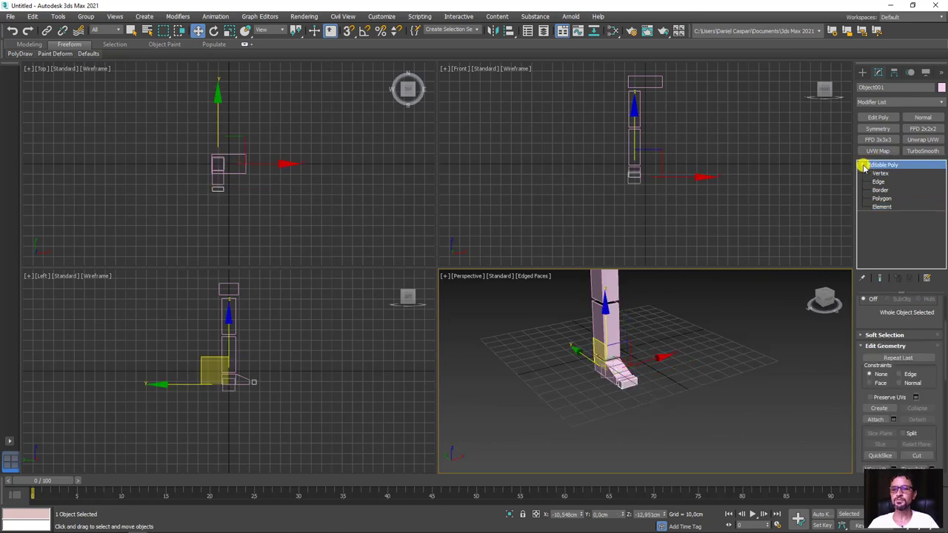
{"action": "left_click", "coordinate": [862, 164]}
{"action": "mouse_move", "coordinate": [748, 348]}
{"action": "middle_mouse_down", "text": "alt"}
{"action": "mouse_move", "coordinate": [738, 374]}
{"action": "mouse_move", "coordinate": [721, 366]}
{"action": "middle_mouse_up", "text": "alt"}
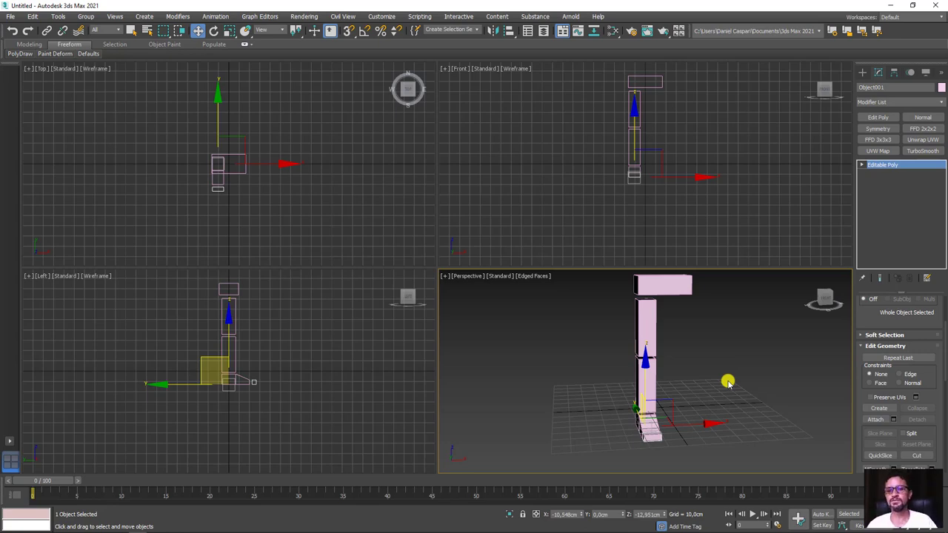
{"action": "left_click", "coordinate": [728, 382]}
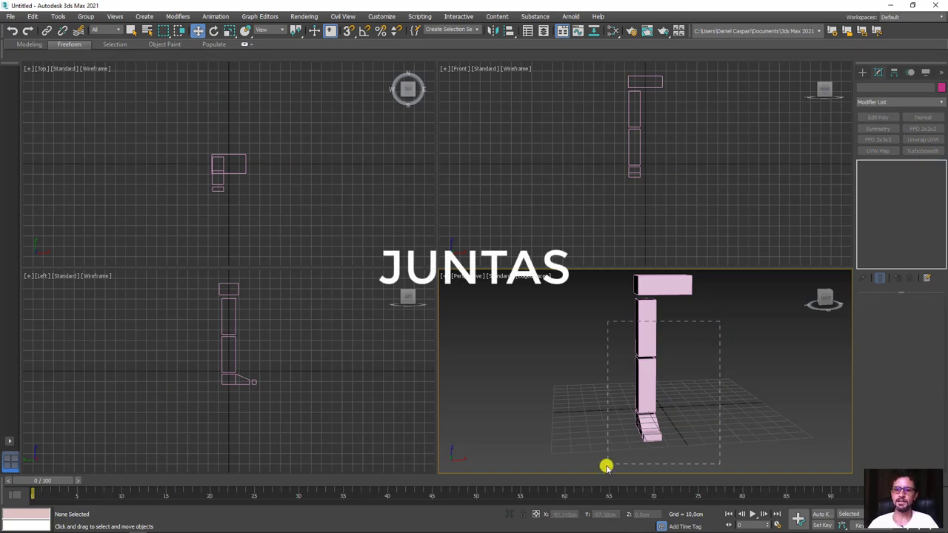
Colour the four selected leg pieces green.
{"action": "left_click_drag", "start_coordinate": [605, 463], "coordinate": [657, 439]}
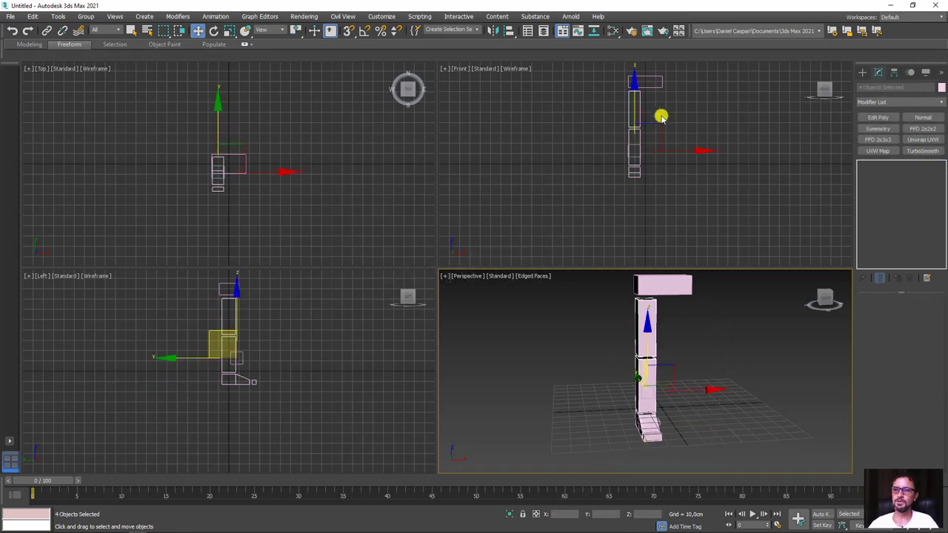
{"action": "left_click", "coordinate": [453, 257]}
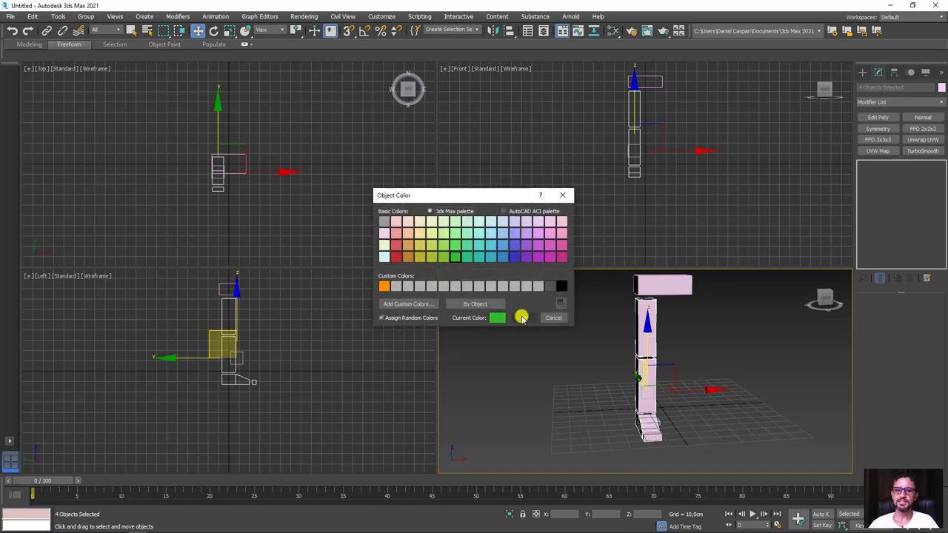
{"action": "left_click", "coordinate": [522, 317]}
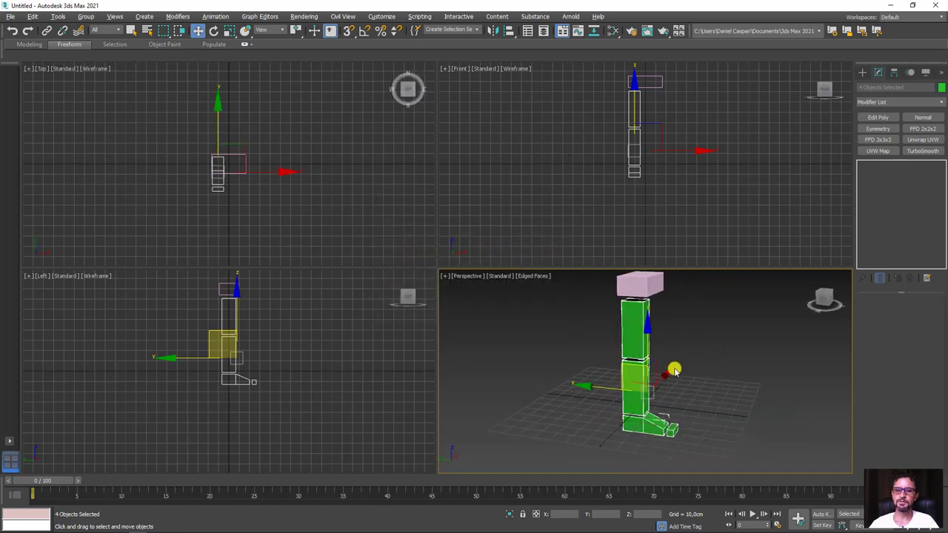
{"action": "middle_click_drag", "start_coordinate": [243, 333], "coordinate": [277, 361]}
{"action": "scroll", "coordinate": [276, 361], "scroll_direction": "up", "scroll_amount": 2}
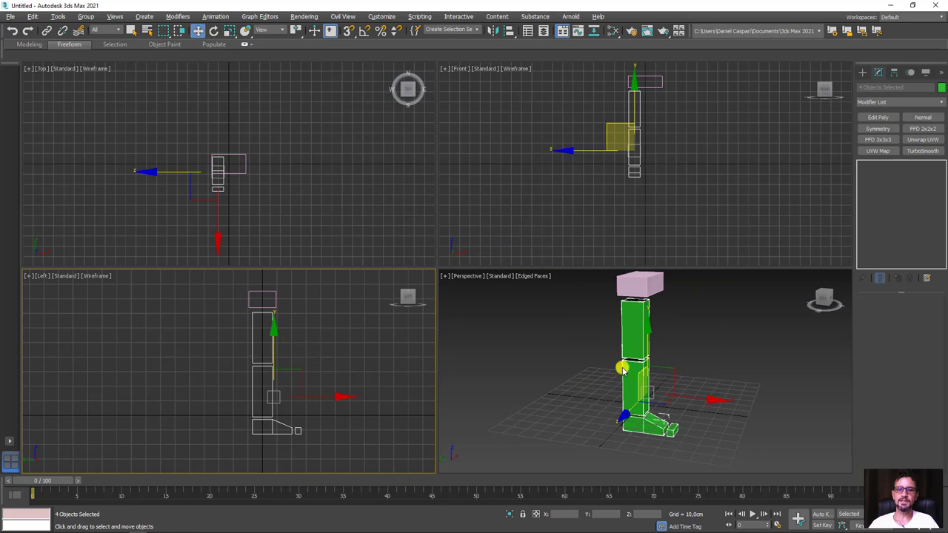
{"action": "middle_click_drag", "start_coordinate": [622, 370], "coordinate": [648, 366], "text": "alt"}
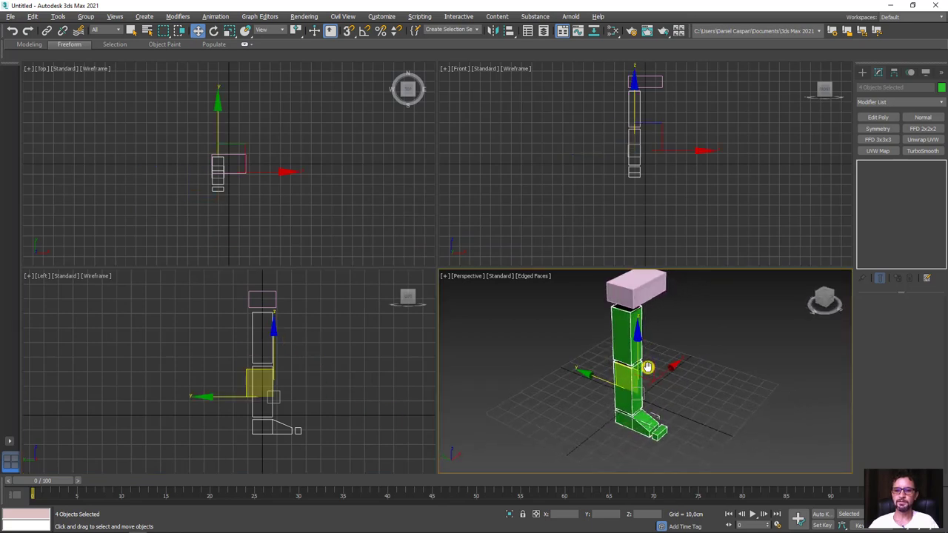
Centre each leg piece's pivot on its object using Affect Pivot Only.
{"action": "left_click", "coordinate": [893, 71]}
{"action": "left_click", "coordinate": [901, 142]}
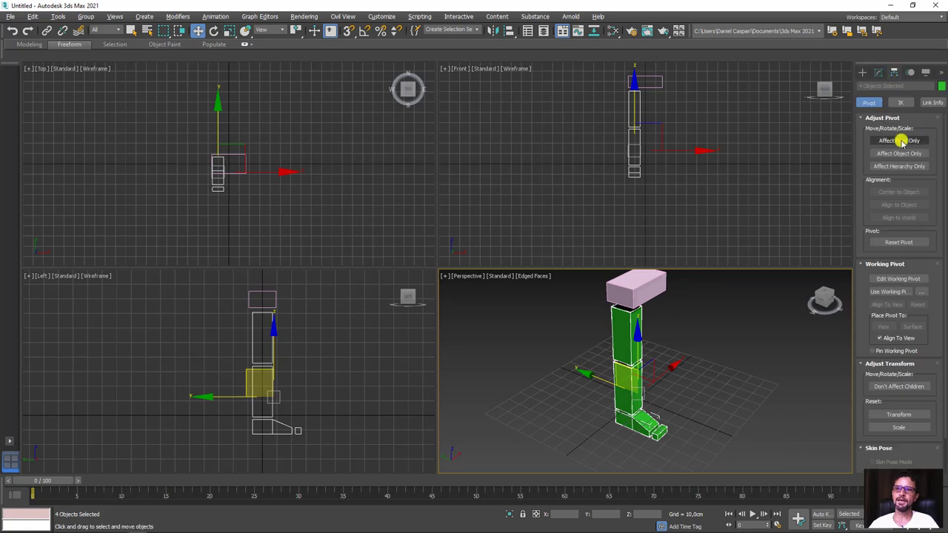
{"action": "left_click", "coordinate": [904, 140]}
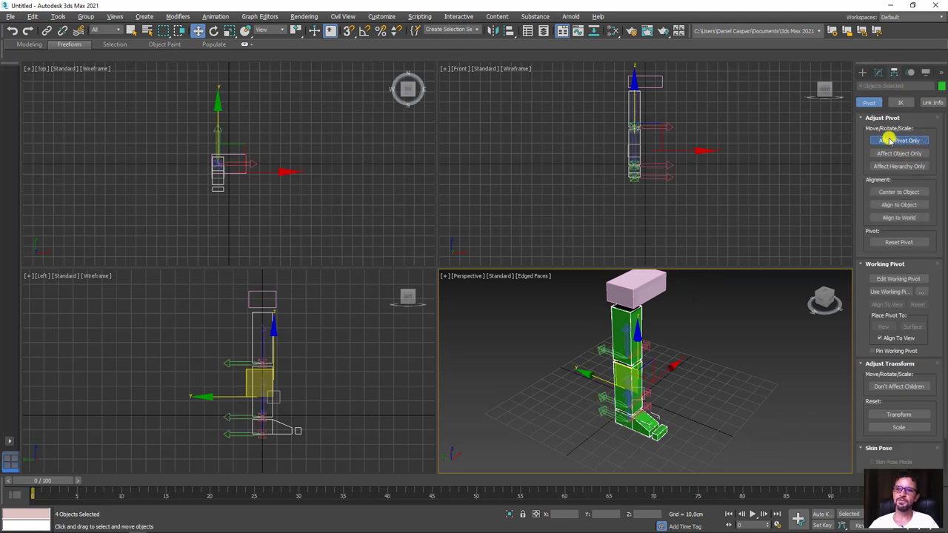
{"action": "left_click", "coordinate": [898, 193]}
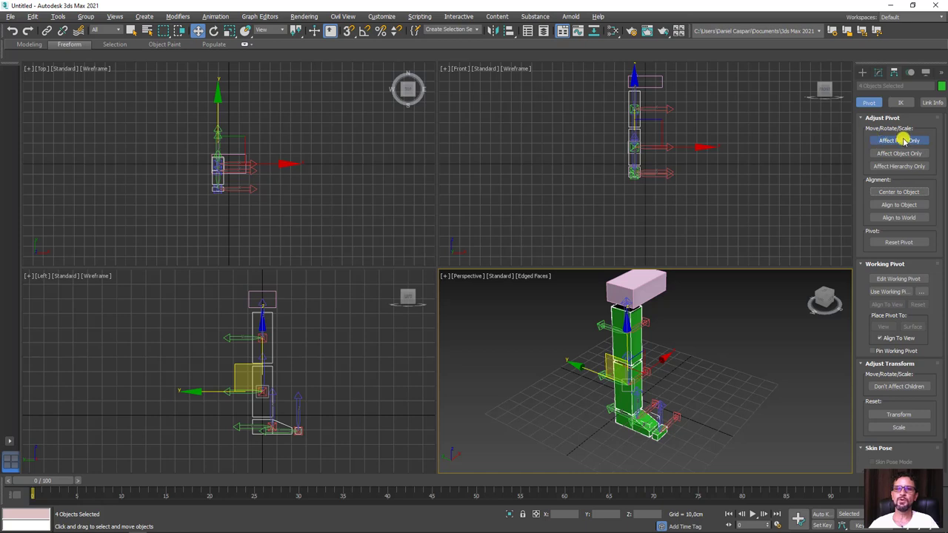
Move the thigh box's pivot up to the hip box's bottom edge.
{"action": "left_click", "coordinate": [608, 337]}
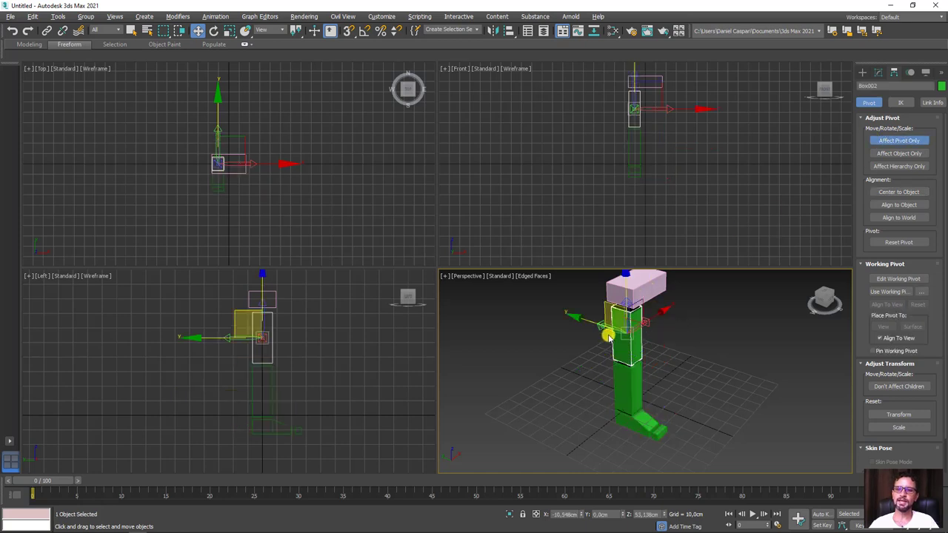
{"action": "scroll", "coordinate": [307, 366], "scroll_direction": "up", "scroll_amount": 2}
{"action": "scroll", "coordinate": [307, 366], "scroll_direction": "up", "scroll_amount": 2}
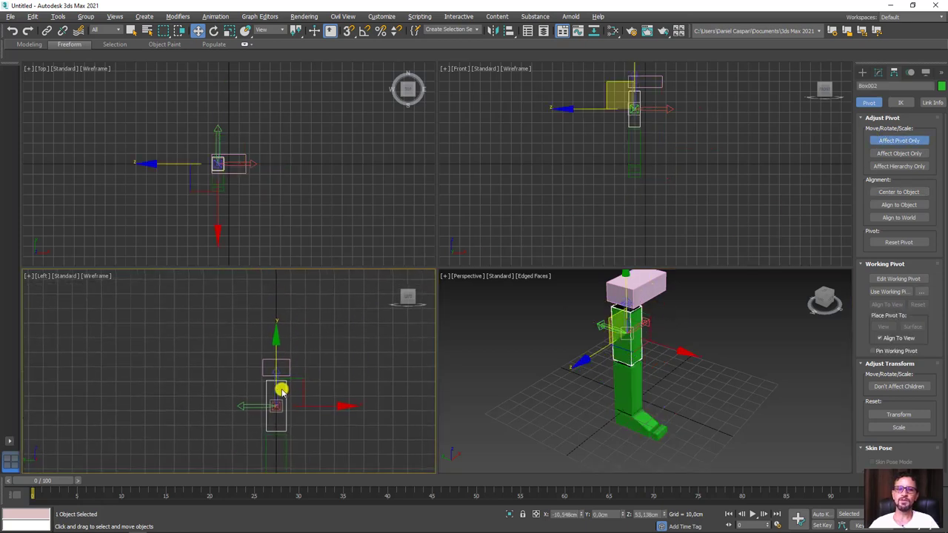
{"action": "scroll", "coordinate": [281, 388], "scroll_direction": "up", "scroll_amount": 3}
{"action": "left_click_drag", "start_coordinate": [264, 395], "coordinate": [277, 319]}
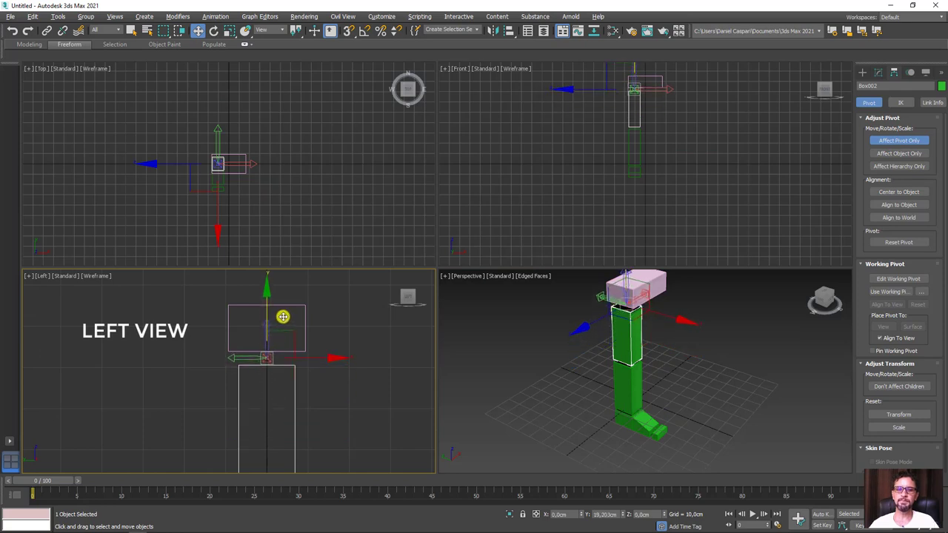
{"action": "scroll", "coordinate": [292, 332], "scroll_direction": "down", "scroll_amount": 3}
{"action": "mouse_move", "coordinate": [587, 372]}
{"action": "middle_mouse_down", "text": "alt"}
{"action": "mouse_move", "coordinate": [645, 334]}
{"action": "mouse_move", "coordinate": [613, 368]}
{"action": "mouse_move", "coordinate": [687, 374]}
{"action": "middle_mouse_up", "text": "alt"}
Move the shin box's pivot up to the knee joint.
{"action": "left_click", "coordinate": [661, 381]}
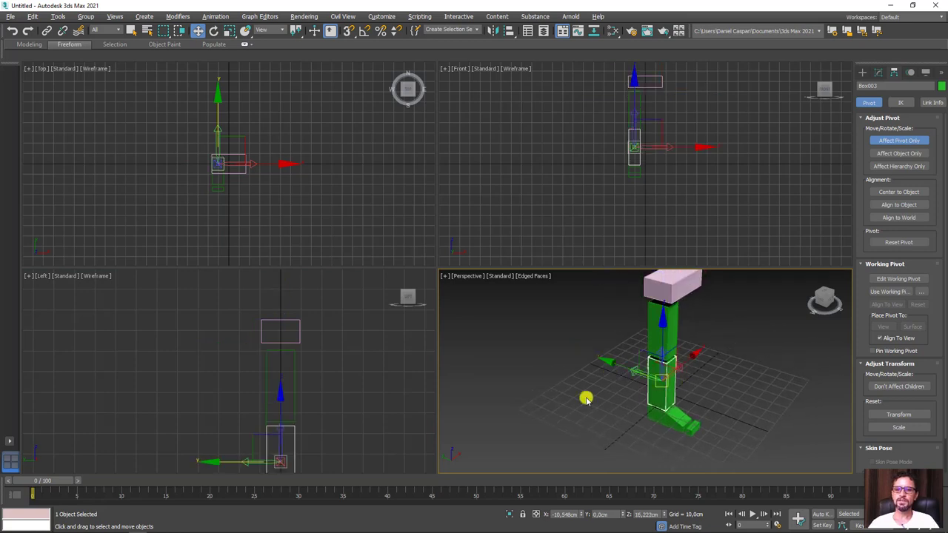
{"action": "scroll", "coordinate": [331, 381], "scroll_direction": "up", "scroll_amount": 1}
{"action": "scroll", "coordinate": [355, 360], "scroll_direction": "up", "scroll_amount": 2}
{"action": "left_click_drag", "start_coordinate": [325, 340], "coordinate": [346, 307]}
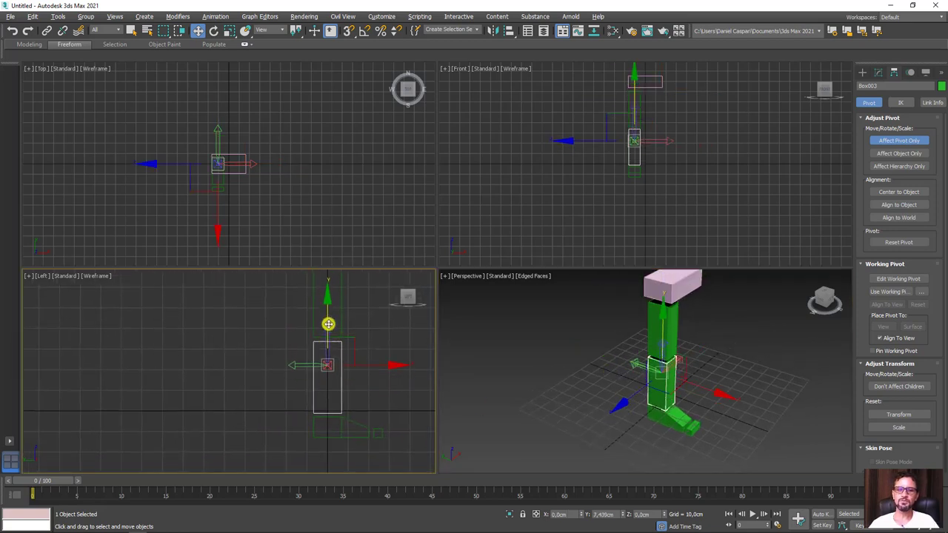
{"action": "scroll", "coordinate": [334, 321], "scroll_direction": "up", "scroll_amount": 3}
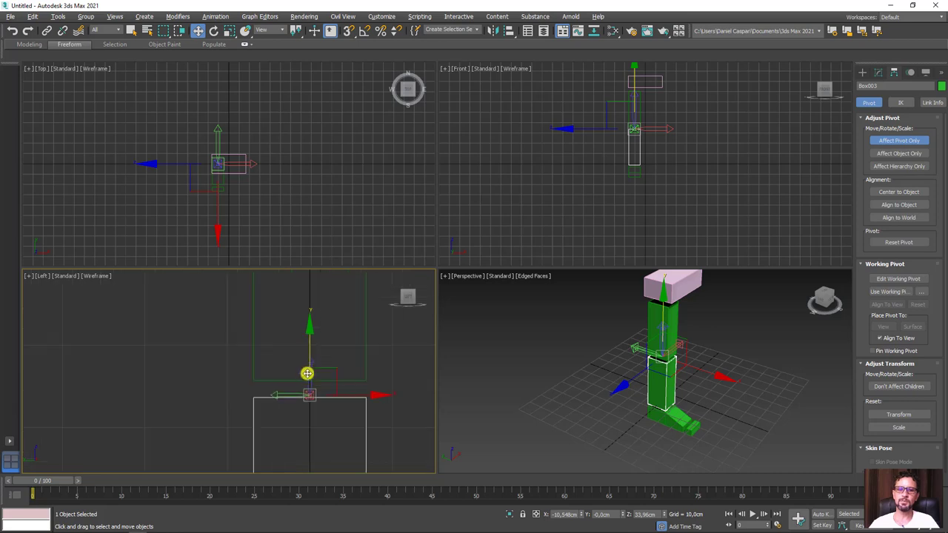
{"action": "left_click_drag", "start_coordinate": [309, 352], "coordinate": [316, 348]}
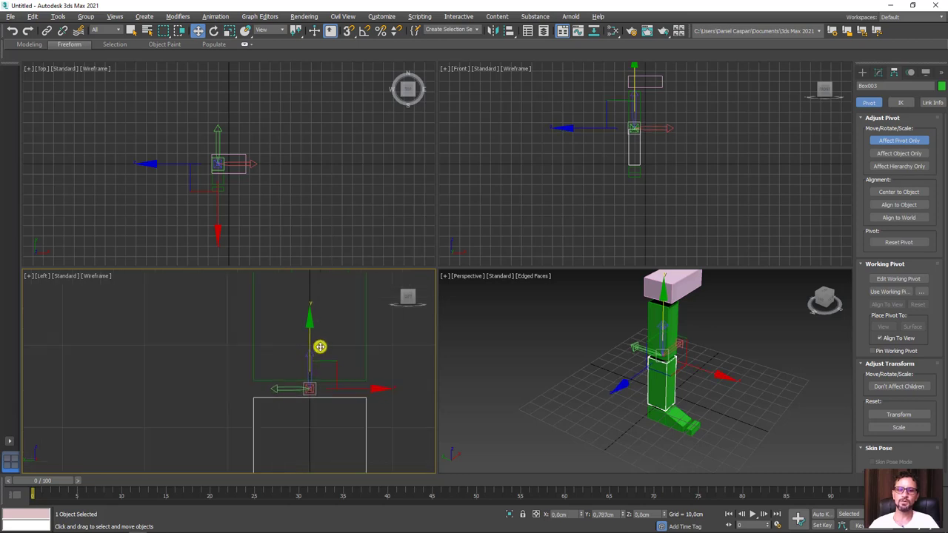
{"action": "scroll", "coordinate": [318, 347], "scroll_direction": "down", "scroll_amount": 4}
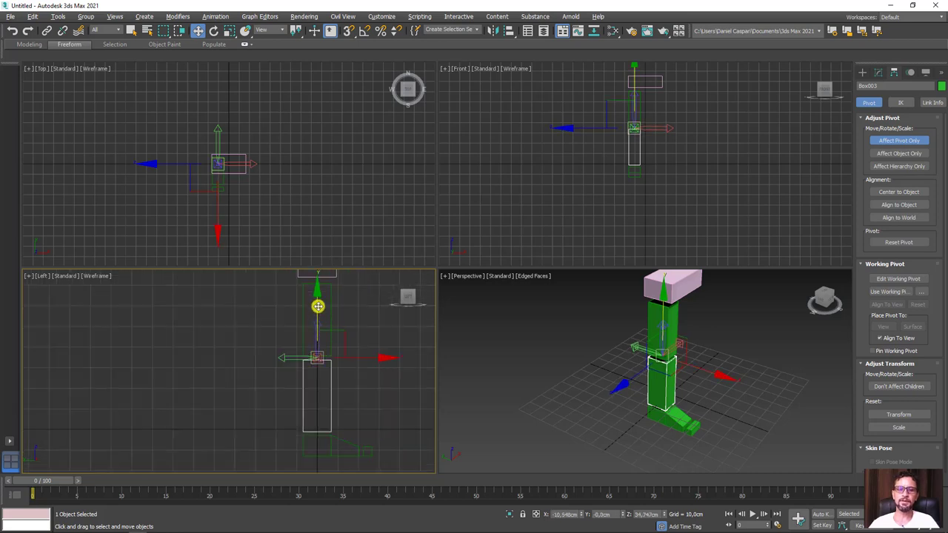
{"action": "middle_click_drag", "start_coordinate": [324, 298], "coordinate": [318, 324]}
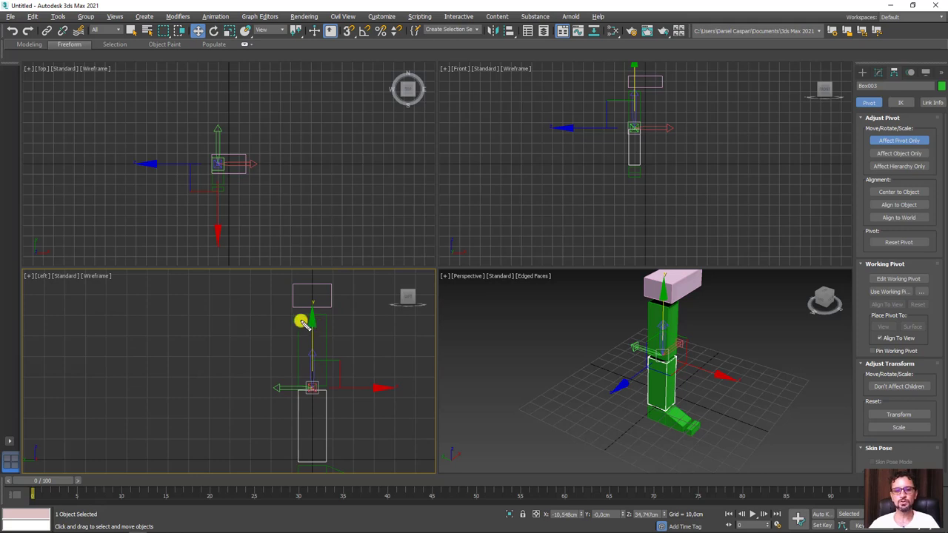
{"action": "mouse_move", "coordinate": [308, 321]}
{"action": "left_mouse_down"}
{"action": "mouse_move", "coordinate": [309, 389]}
{"action": "mouse_move", "coordinate": [316, 349]}
{"action": "mouse_move", "coordinate": [306, 319]}
{"action": "left_mouse_up"}
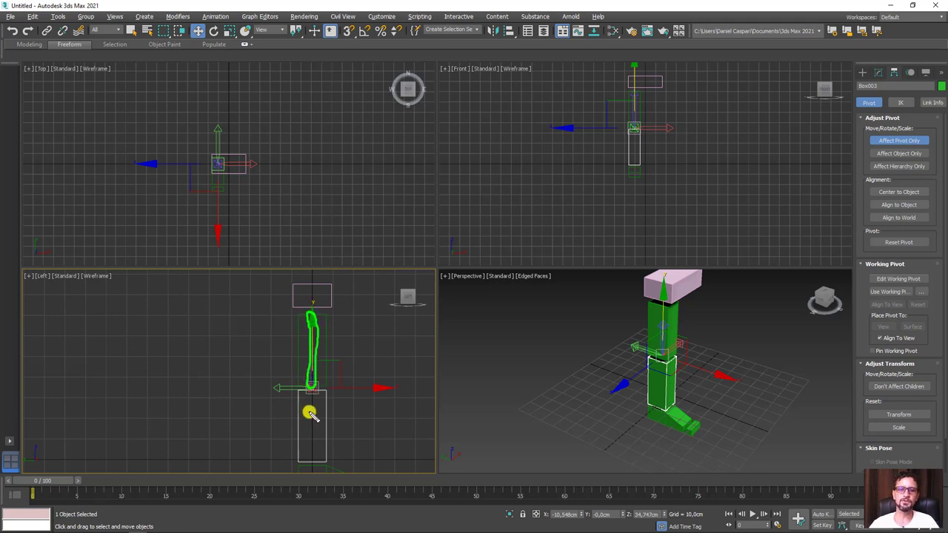
{"action": "mouse_move", "coordinate": [309, 395]}
{"action": "left_mouse_down"}
{"action": "mouse_move", "coordinate": [309, 454]}
{"action": "mouse_move", "coordinate": [311, 418]}
{"action": "left_mouse_up"}
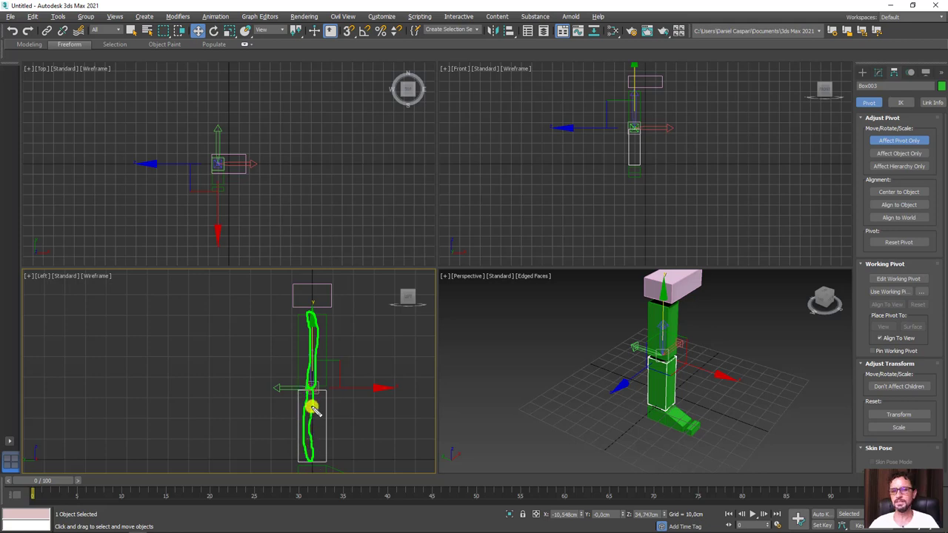
{"action": "scroll", "coordinate": [325, 413], "scroll_direction": "down", "scroll_amount": 2}
{"action": "scroll", "coordinate": [385, 407], "scroll_direction": "down", "scroll_amount": 2}
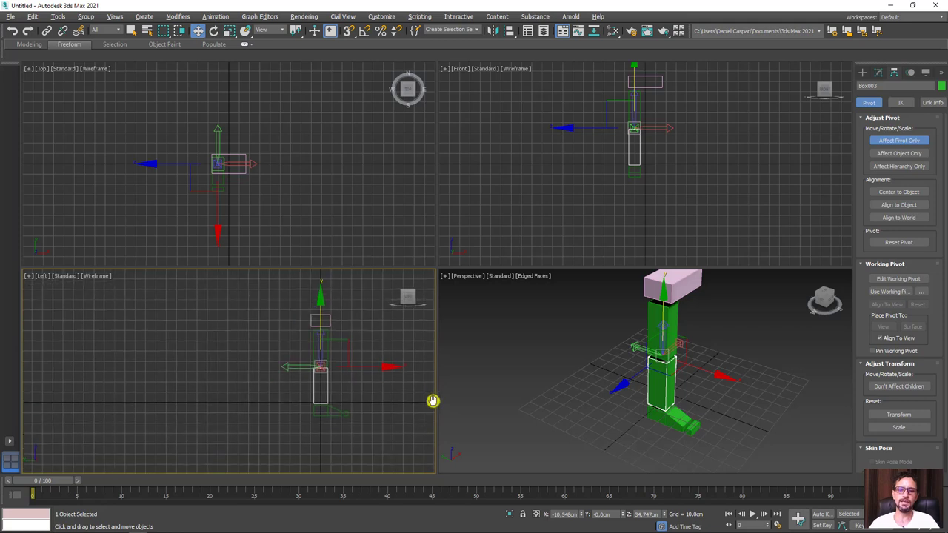
Place the foot pivot at the ankle and the toe pivot at the foot joint.
{"action": "left_click", "coordinate": [668, 417]}
{"action": "scroll", "coordinate": [318, 418], "scroll_direction": "up", "scroll_amount": 1}
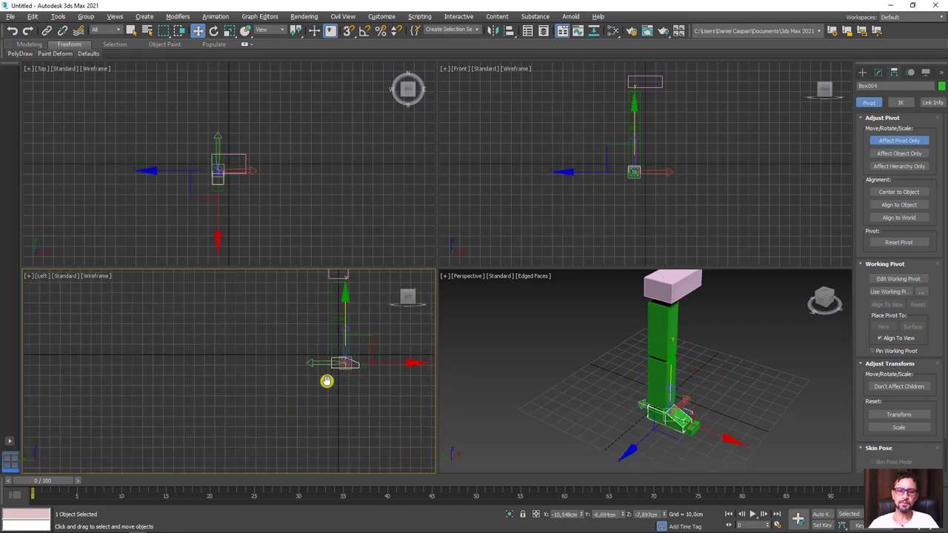
{"action": "scroll", "coordinate": [328, 381], "scroll_direction": "up", "scroll_amount": 3}
{"action": "scroll", "coordinate": [348, 385], "scroll_direction": "up", "scroll_amount": 2}
{"action": "left_click_drag", "start_coordinate": [339, 379], "coordinate": [287, 333]}
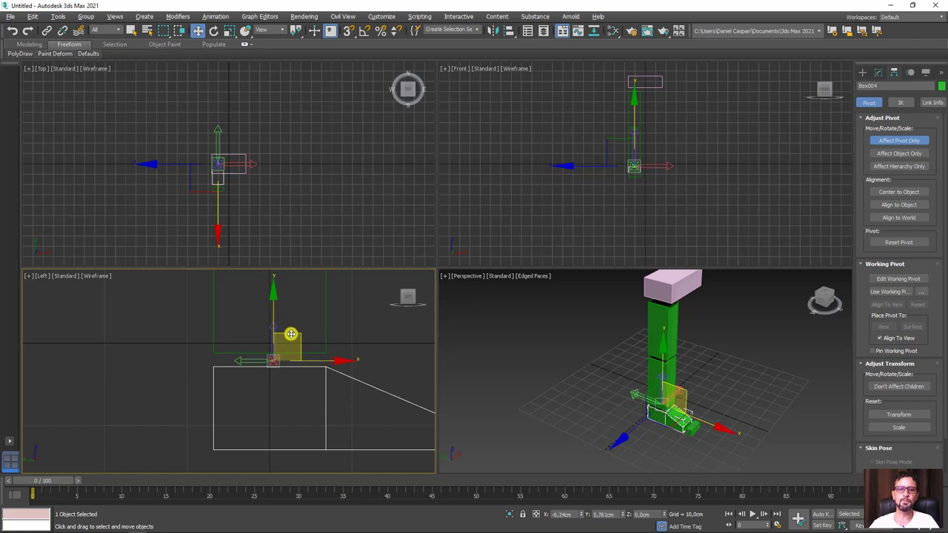
{"action": "left_click_drag", "start_coordinate": [287, 333], "coordinate": [288, 333]}
{"action": "scroll", "coordinate": [328, 343], "scroll_direction": "down", "scroll_amount": 2}
{"action": "scroll", "coordinate": [303, 345], "scroll_direction": "up", "scroll_amount": 1}
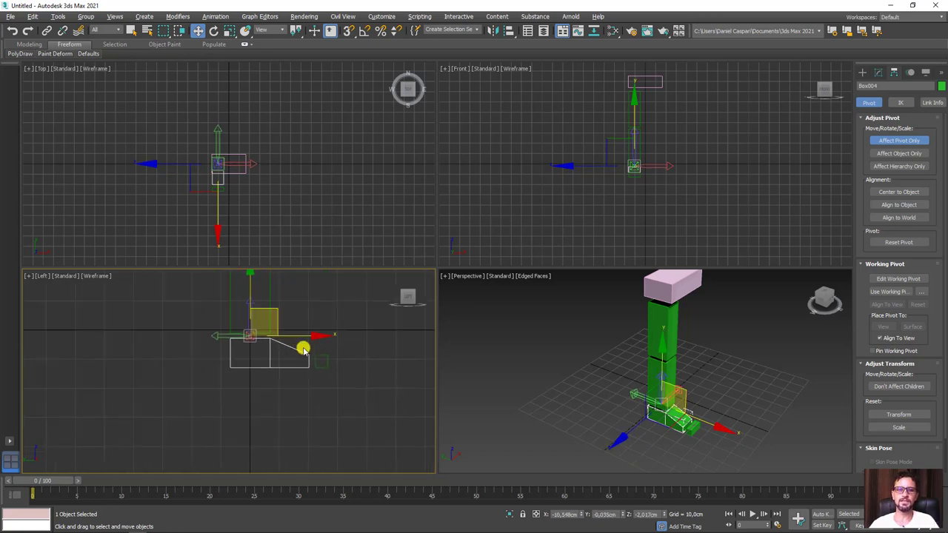
{"action": "scroll", "coordinate": [321, 351], "scroll_direction": "up", "scroll_amount": 2}
{"action": "scroll", "coordinate": [356, 399], "scroll_direction": "up", "scroll_amount": 1}
{"action": "left_click", "coordinate": [360, 381]}
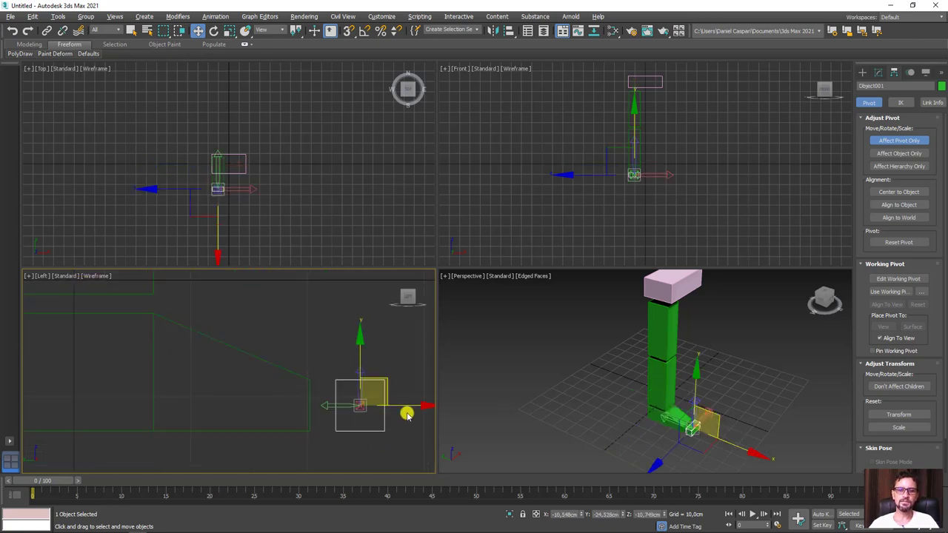
{"action": "left_click_drag", "start_coordinate": [415, 404], "coordinate": [378, 405]}
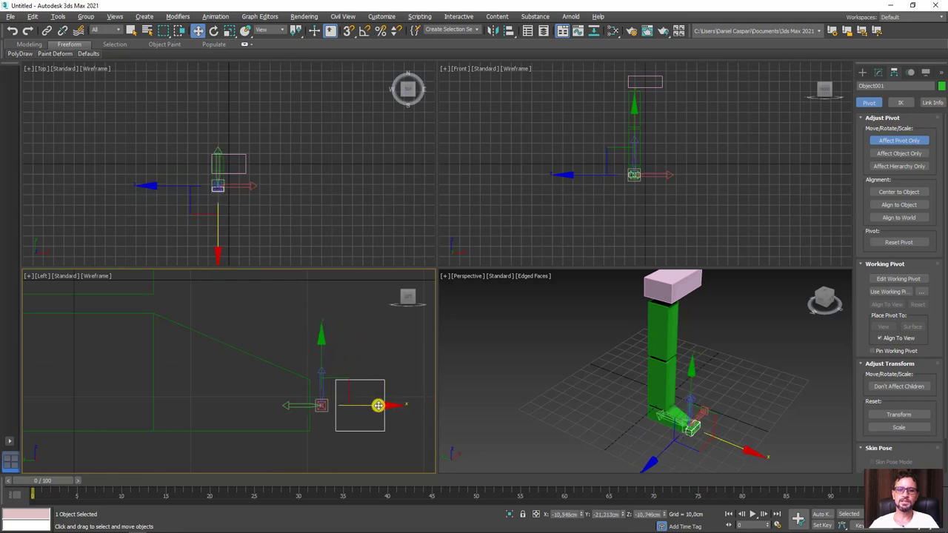
{"action": "scroll", "coordinate": [377, 405], "scroll_direction": "down", "scroll_amount": 2}
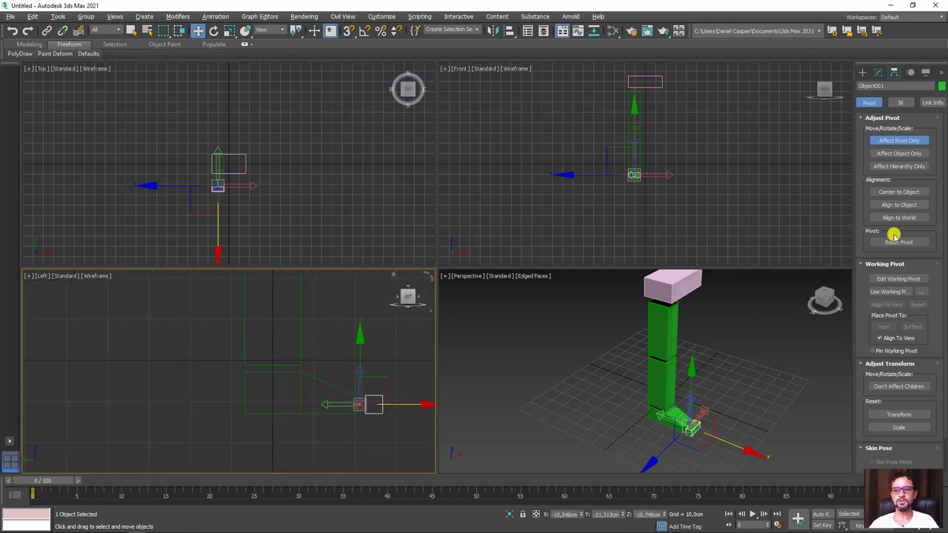
Turn off Affect Pivot Only and test-rotate the thigh and shin, undoing the rotations.
{"action": "left_click", "coordinate": [891, 143]}
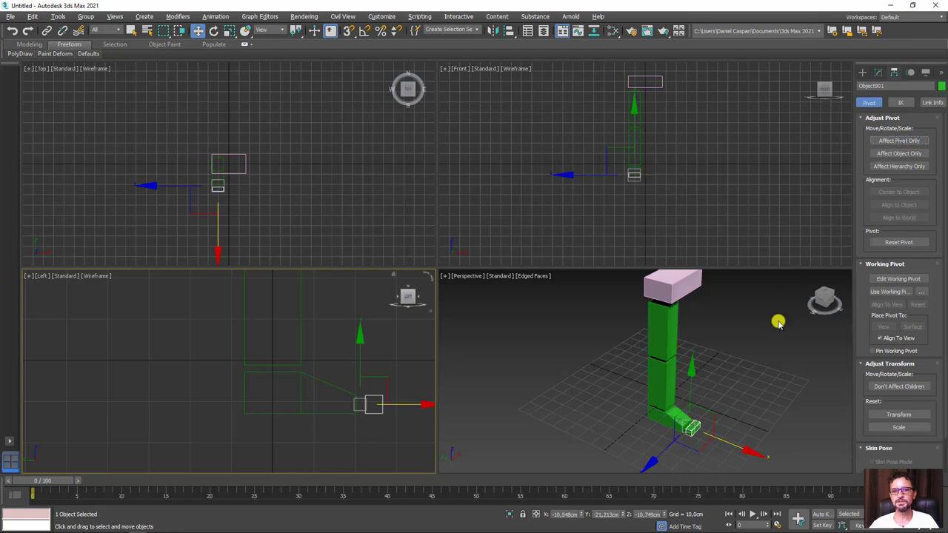
{"action": "mouse_move", "coordinate": [778, 319]}
{"action": "middle_mouse_down", "text": "alt"}
{"action": "mouse_move", "coordinate": [747, 332]}
{"action": "mouse_move", "coordinate": [642, 337]}
{"action": "middle_mouse_up", "text": "alt"}
{"action": "left_click", "coordinate": [641, 337]}
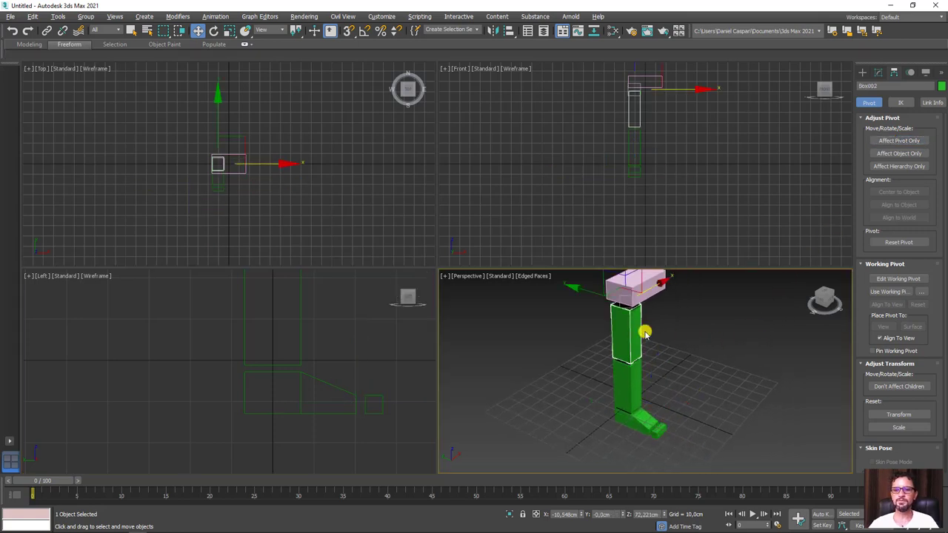
{"action": "key", "text": "e"}
{"action": "mouse_move", "coordinate": [674, 303]}
{"action": "left_mouse_down"}
{"action": "mouse_move", "coordinate": [658, 243]}
{"action": "mouse_move", "coordinate": [689, 352]}
{"action": "mouse_move", "coordinate": [662, 215]}
{"action": "mouse_move", "coordinate": [691, 319]}
{"action": "mouse_move", "coordinate": [651, 323]}
{"action": "mouse_move", "coordinate": [728, 457]}
{"action": "mouse_move", "coordinate": [728, 333]}
{"action": "left_mouse_up"}
{"action": "key", "text": "ctrl+z"}
{"action": "left_click", "coordinate": [618, 379]}
{"action": "right_click", "coordinate": [746, 353]}
{"action": "mouse_move", "coordinate": [746, 353]}
{"action": "middle_mouse_down"}
{"action": "mouse_move", "coordinate": [725, 360]}
{"action": "mouse_move", "coordinate": [716, 351]}
{"action": "middle_mouse_up"}
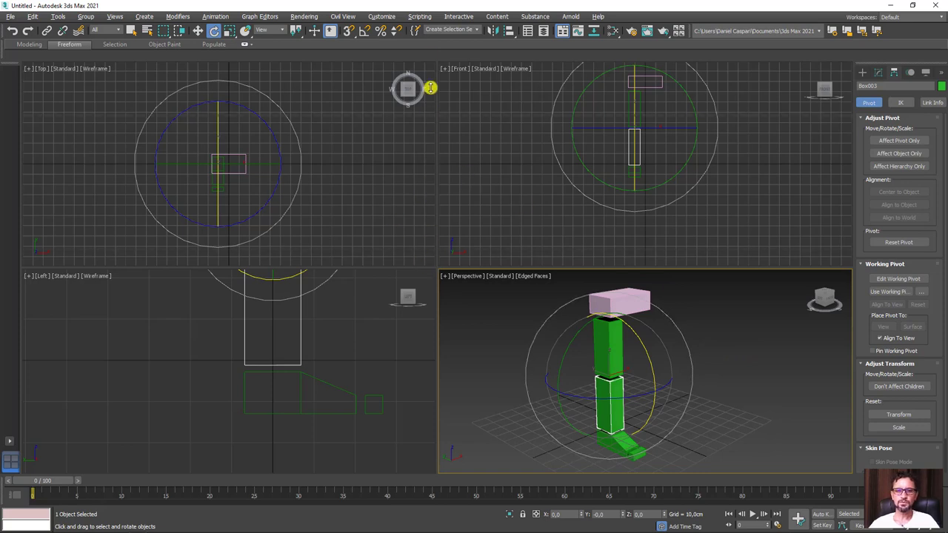
Enlarge the Left view, shade it with edged faces, and select the toe box.
{"action": "left_click_drag", "start_coordinate": [430, 87], "coordinate": [430, 72]}
{"action": "mouse_move", "coordinate": [333, 258]}
{"action": "middle_mouse_down"}
{"action": "mouse_move", "coordinate": [275, 335]}
{"action": "mouse_move", "coordinate": [267, 380]}
{"action": "middle_mouse_up"}
{"action": "key", "text": "F3"}
{"action": "scroll", "coordinate": [298, 333], "scroll_direction": "down", "scroll_amount": 2}
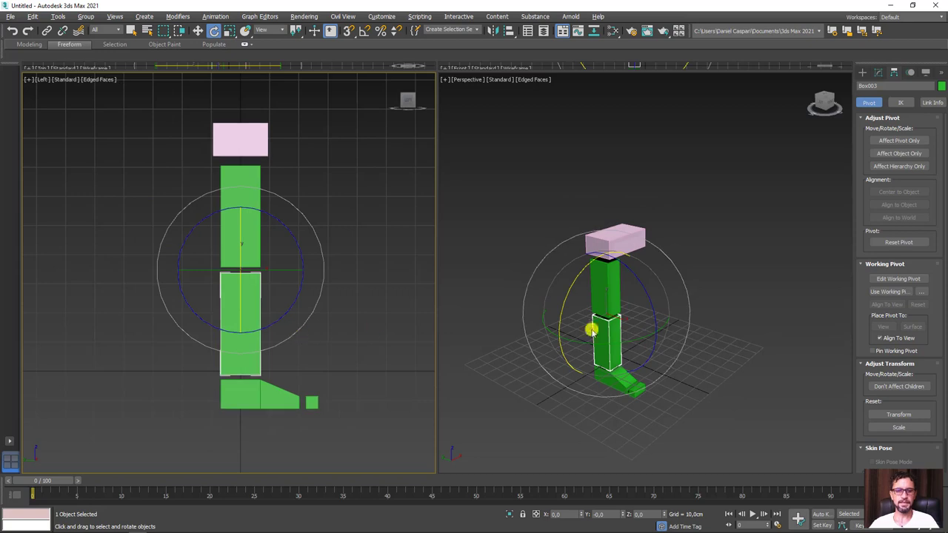
{"action": "mouse_move", "coordinate": [591, 331]}
{"action": "middle_mouse_down", "text": "alt"}
{"action": "mouse_move", "coordinate": [703, 334]}
{"action": "mouse_move", "coordinate": [654, 316]}
{"action": "mouse_move", "coordinate": [642, 320]}
{"action": "middle_mouse_up", "text": "alt"}
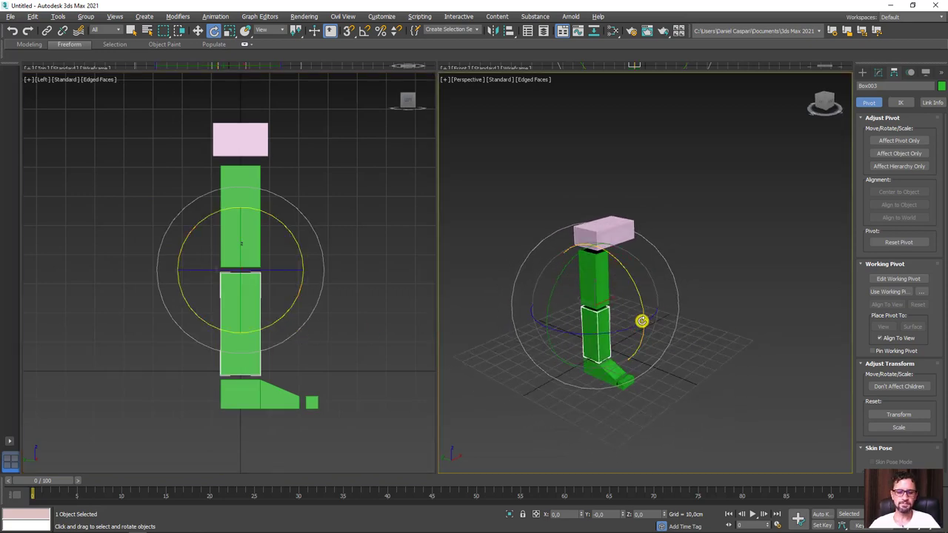
{"action": "scroll", "coordinate": [688, 277], "scroll_direction": "up", "scroll_amount": 2}
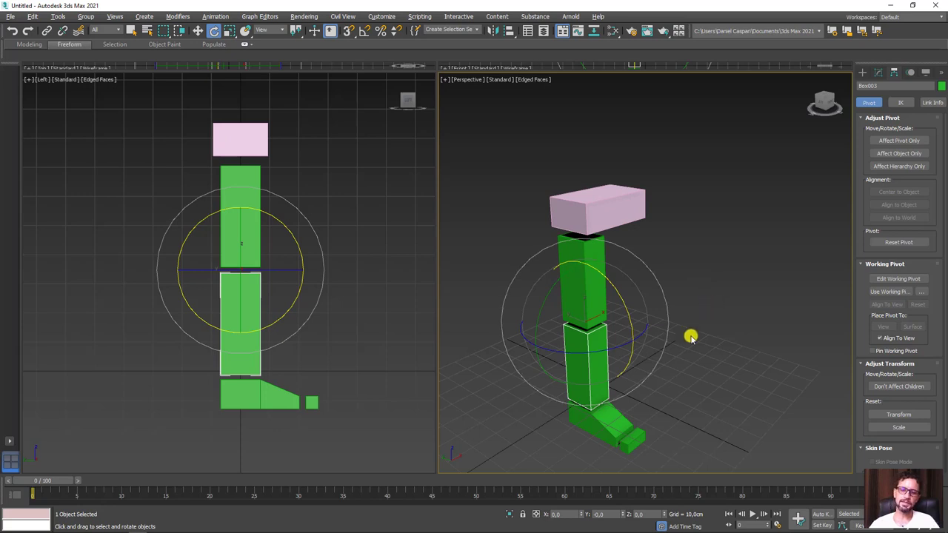
{"action": "left_click_drag", "start_coordinate": [683, 439], "coordinate": [642, 273]}
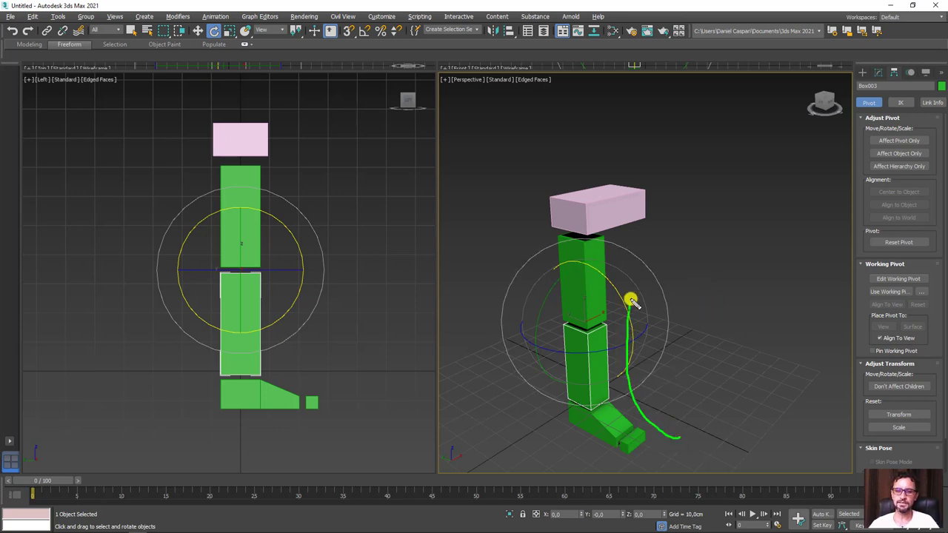
{"action": "left_click", "coordinate": [716, 412]}
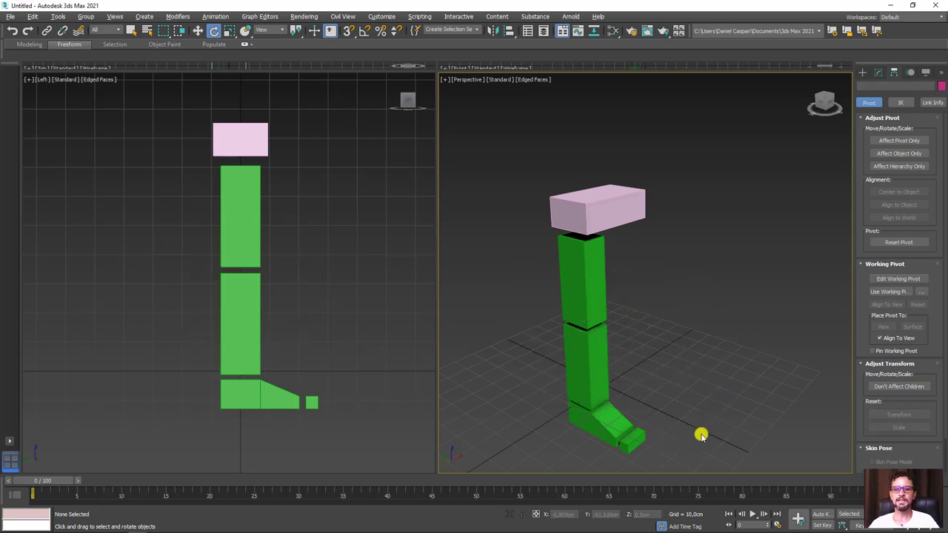
{"action": "key", "text": "F4"}
{"action": "left_click", "coordinate": [628, 440]}
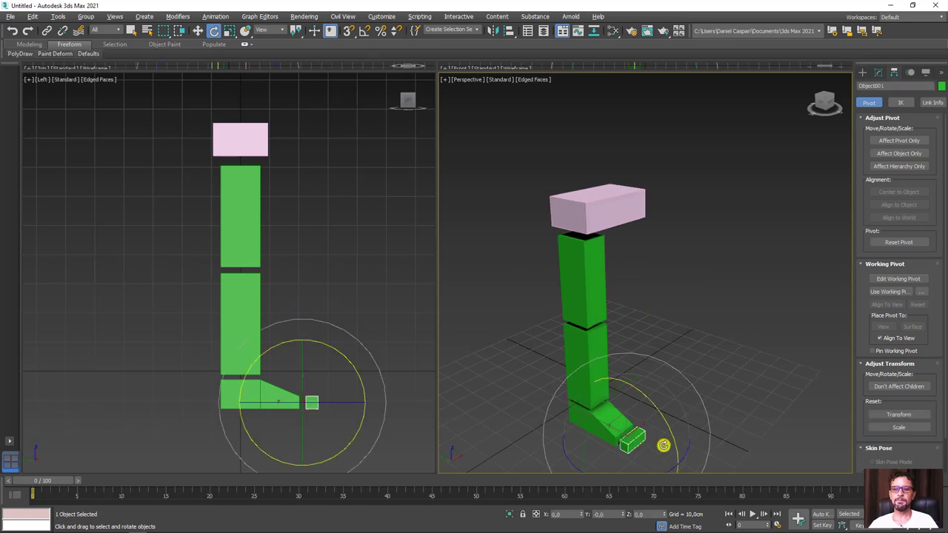
{"action": "middle_click_drag", "start_coordinate": [698, 355], "coordinate": [687, 387], "text": "alt"}
{"action": "key", "text": "F4"}
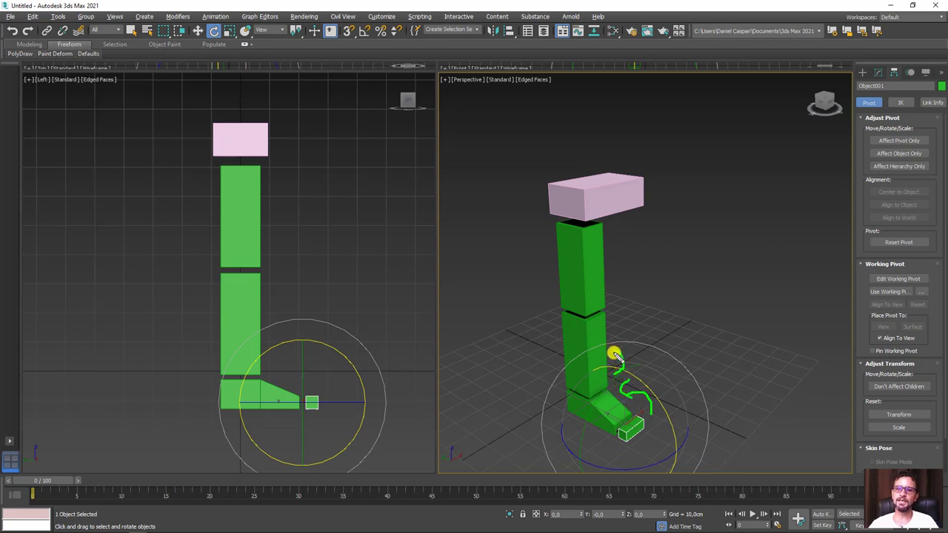
{"action": "left_click_drag", "start_coordinate": [615, 356], "coordinate": [622, 209]}
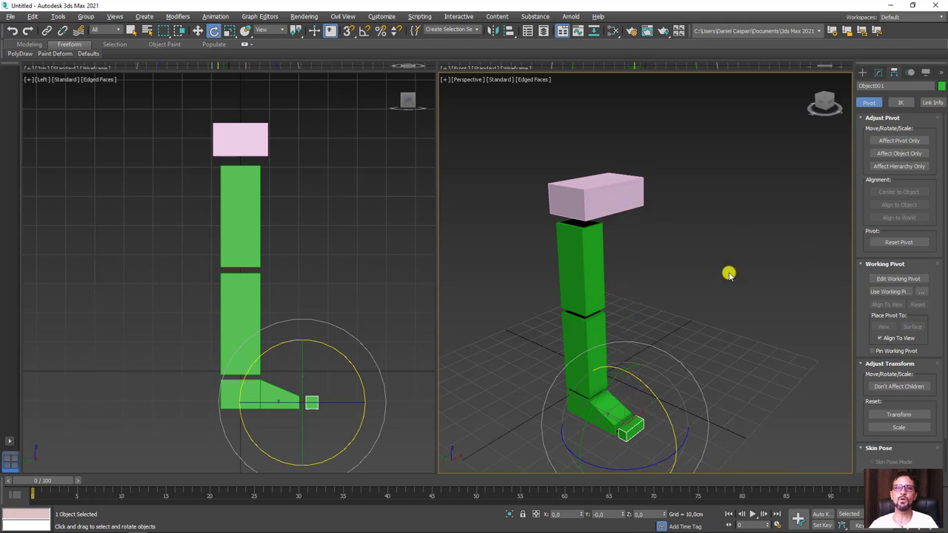
Link the toe to the foot, the shin to the thigh, and the thigh to the pink hip box.
{"action": "left_click", "coordinate": [46, 31]}
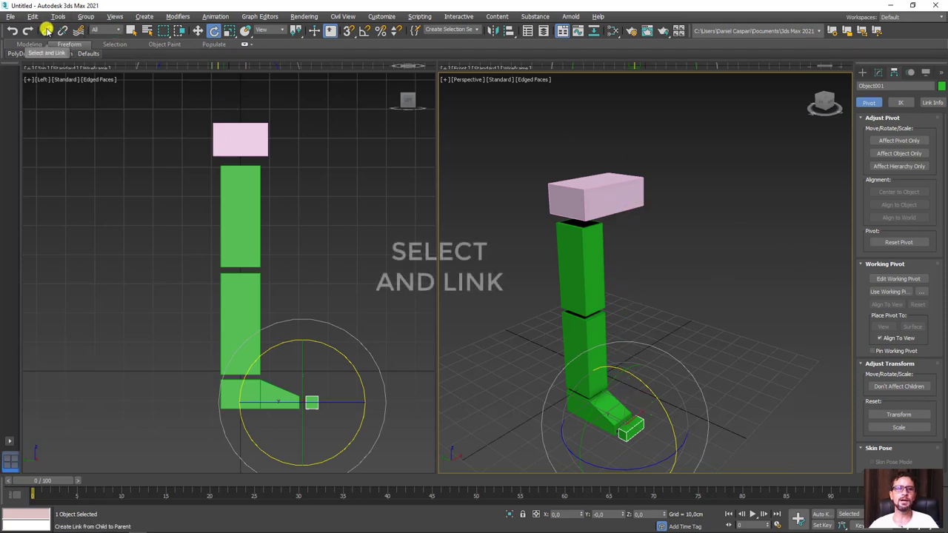
{"action": "left_click_drag", "start_coordinate": [639, 431], "coordinate": [608, 399]}
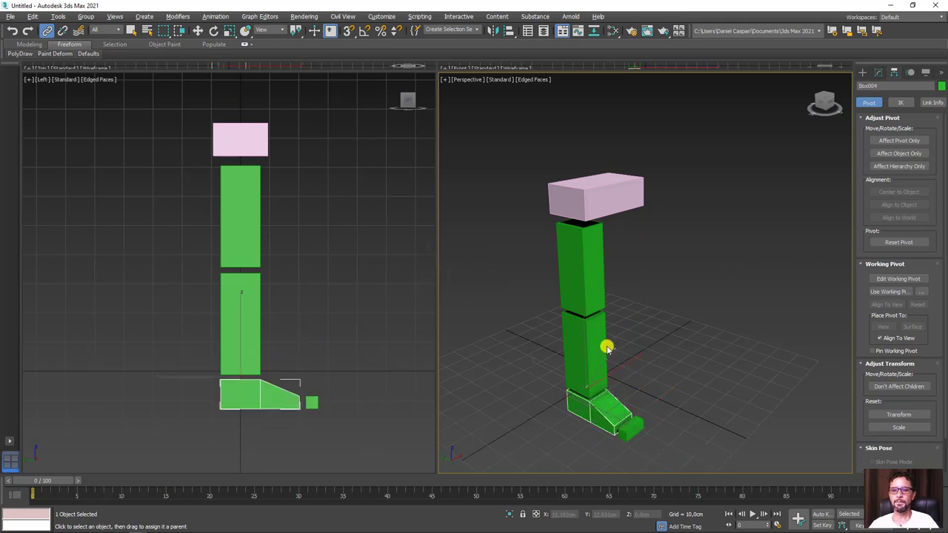
{"action": "mouse_move", "coordinate": [604, 345]}
{"action": "left_mouse_down"}
{"action": "mouse_move", "coordinate": [602, 265]}
{"action": "mouse_move", "coordinate": [618, 194]}
{"action": "left_mouse_up"}
{"action": "left_click_drag", "start_coordinate": [607, 197], "coordinate": [609, 199]}
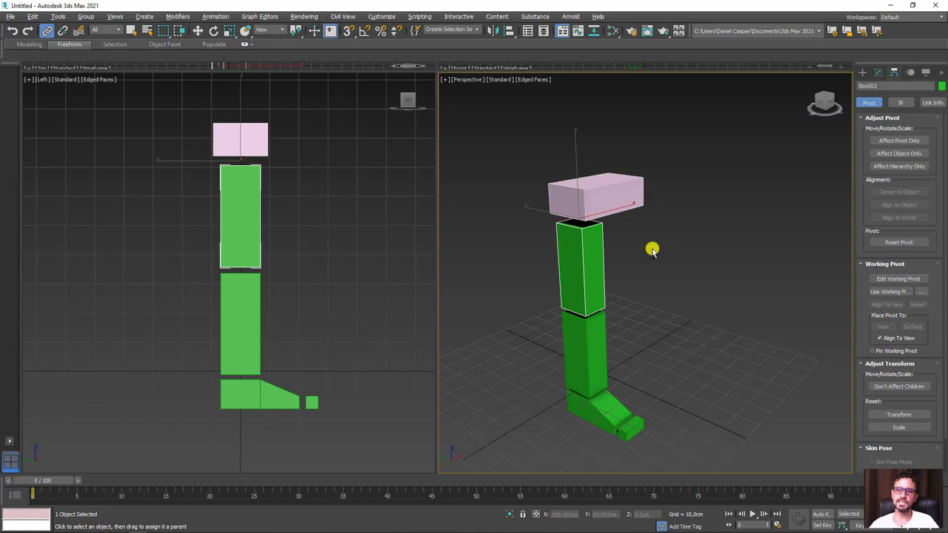
Swing the upper leg with the Rotate tool to test the hip link.
{"action": "middle_click_drag", "start_coordinate": [654, 249], "coordinate": [599, 210], "text": "alt"}
{"action": "left_click", "coordinate": [599, 209]}
{"action": "mouse_move", "coordinate": [642, 258]}
{"action": "middle_mouse_down", "text": "alt"}
{"action": "mouse_move", "coordinate": [578, 228]}
{"action": "mouse_move", "coordinate": [613, 239]}
{"action": "mouse_move", "coordinate": [666, 235]}
{"action": "middle_mouse_up", "text": "alt"}
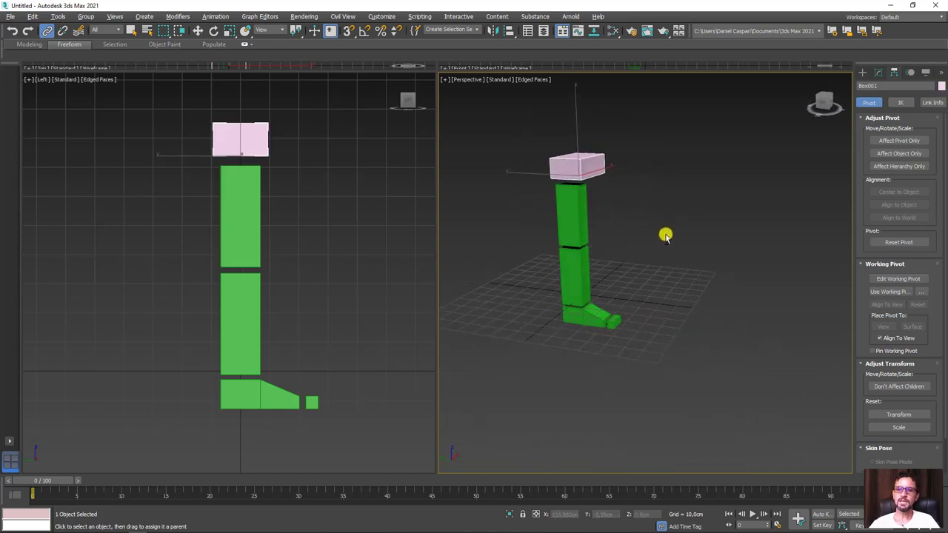
{"action": "left_click", "coordinate": [565, 214]}
{"action": "key", "text": "e"}
{"action": "left_click_drag", "start_coordinate": [624, 158], "coordinate": [703, 254]}
Undo the thigh test, then trial-rotate the shin, foot and toe, cancelling each rotation.
{"action": "key", "text": "ctrl+z"}
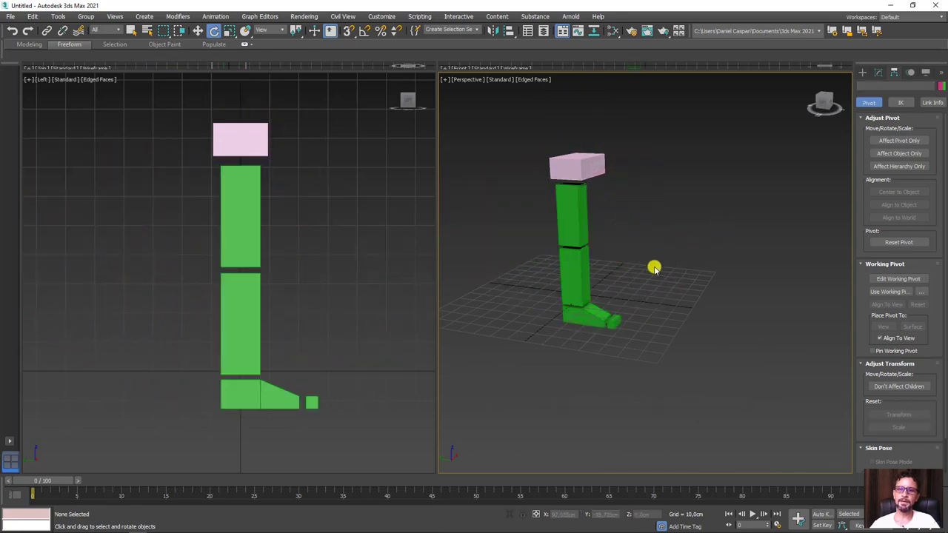
{"action": "left_click", "coordinate": [582, 271]}
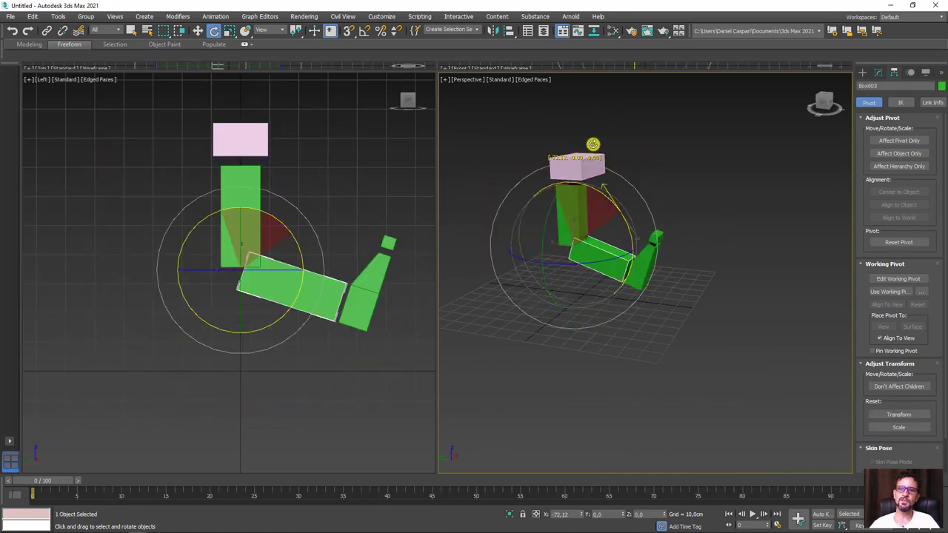
{"action": "left_click_drag", "start_coordinate": [614, 214], "coordinate": [686, 308]}
{"action": "right_click", "coordinate": [685, 308]}
{"action": "left_click", "coordinate": [686, 307]}
{"action": "left_click", "coordinate": [573, 313]}
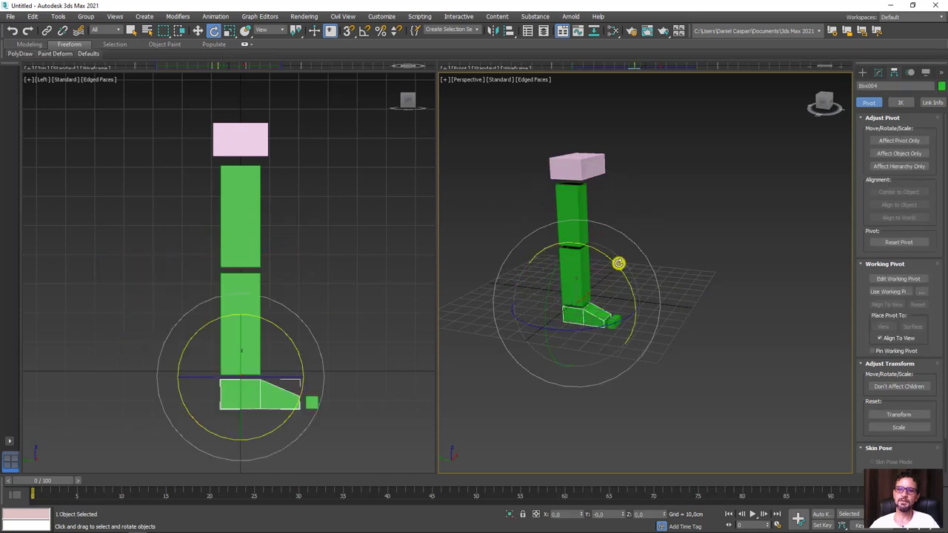
{"action": "mouse_move", "coordinate": [617, 262]}
{"action": "left_mouse_down"}
{"action": "mouse_move", "coordinate": [646, 310]}
{"action": "mouse_move", "coordinate": [772, 302]}
{"action": "left_mouse_up"}
{"action": "right_click", "coordinate": [773, 303]}
{"action": "left_click", "coordinate": [628, 317]}
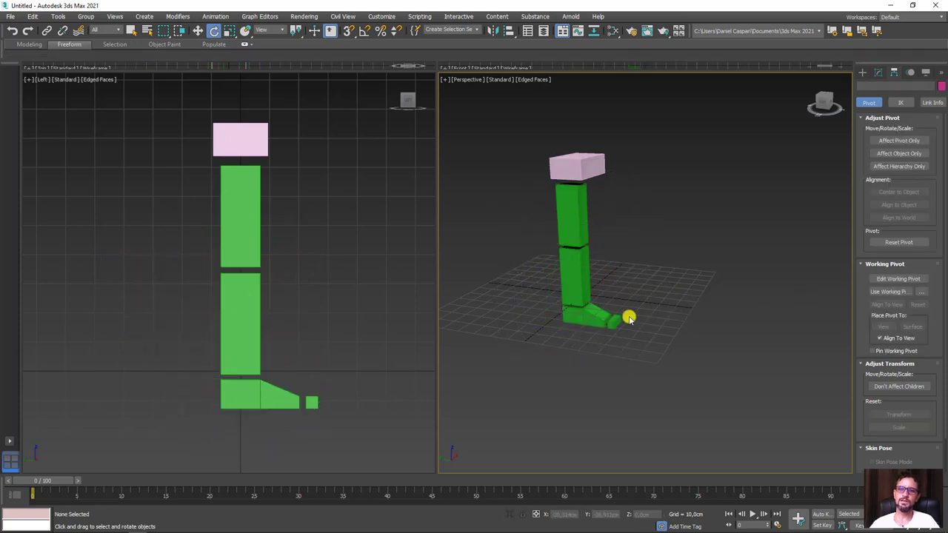
{"action": "left_click", "coordinate": [614, 322]}
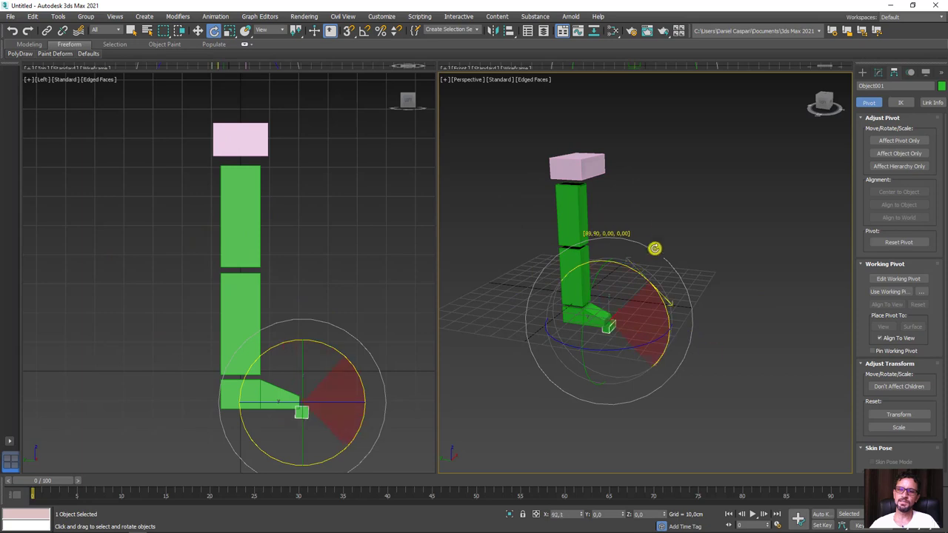
{"action": "left_click_drag", "start_coordinate": [649, 284], "coordinate": [642, 226]}
{"action": "right_click", "coordinate": [642, 226]}
{"action": "left_click", "coordinate": [715, 225]}
Rotate the upper leg forward at the hip and bend the lower leg at the knee.
{"action": "mouse_move", "coordinate": [715, 225]}
{"action": "middle_mouse_down", "text": "alt"}
{"action": "mouse_move", "coordinate": [715, 256]}
{"action": "mouse_move", "coordinate": [759, 245]}
{"action": "middle_mouse_up", "text": "alt"}
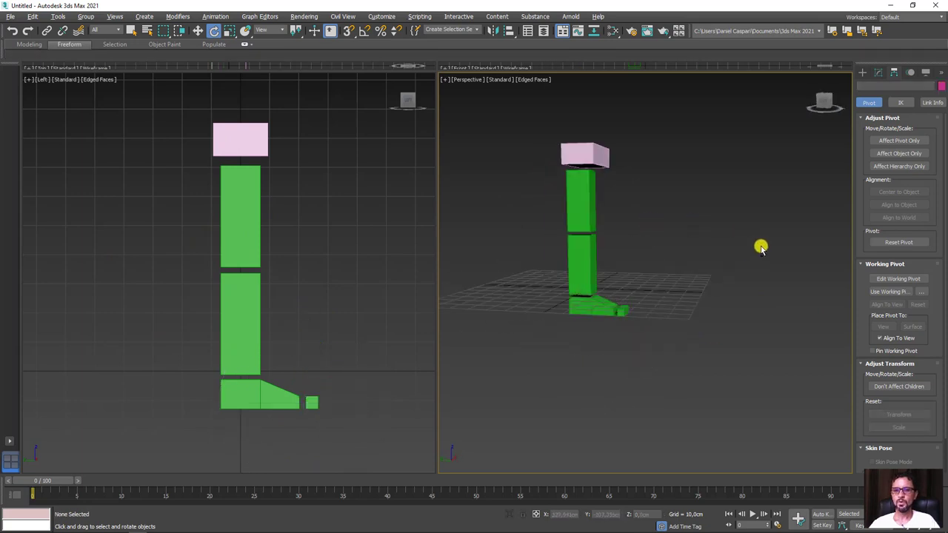
{"action": "middle_click_drag", "start_coordinate": [627, 212], "coordinate": [603, 233], "text": "alt"}
{"action": "left_click", "coordinate": [573, 229]}
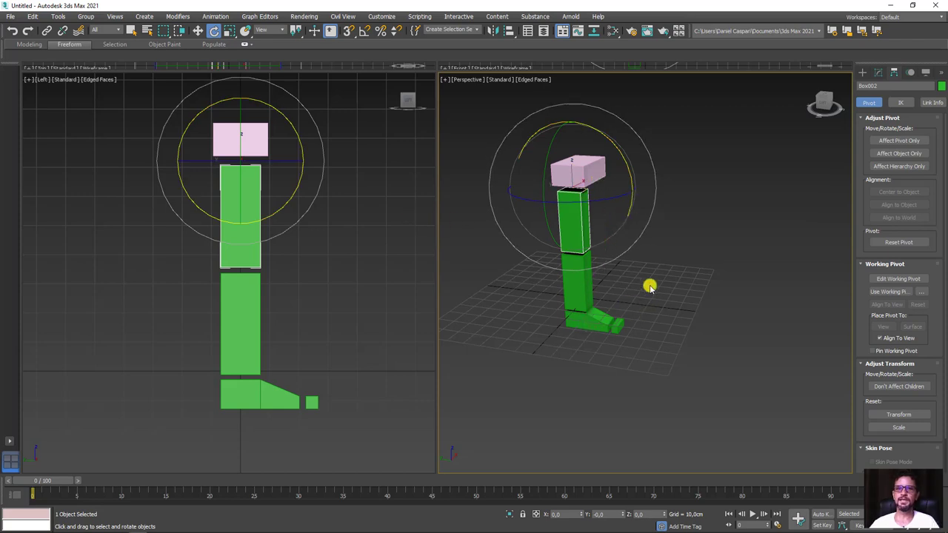
{"action": "left_click_drag", "start_coordinate": [630, 174], "coordinate": [628, 167]}
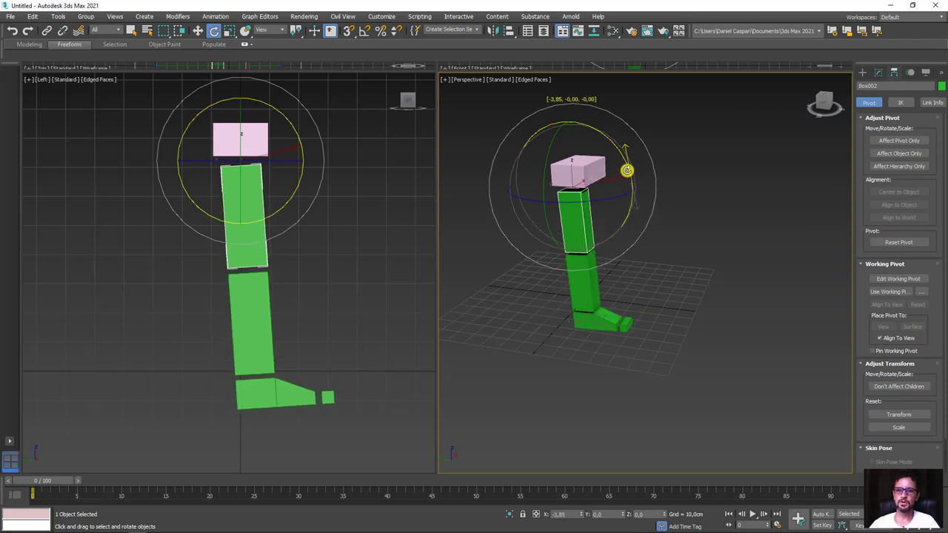
{"action": "left_click", "coordinate": [586, 279]}
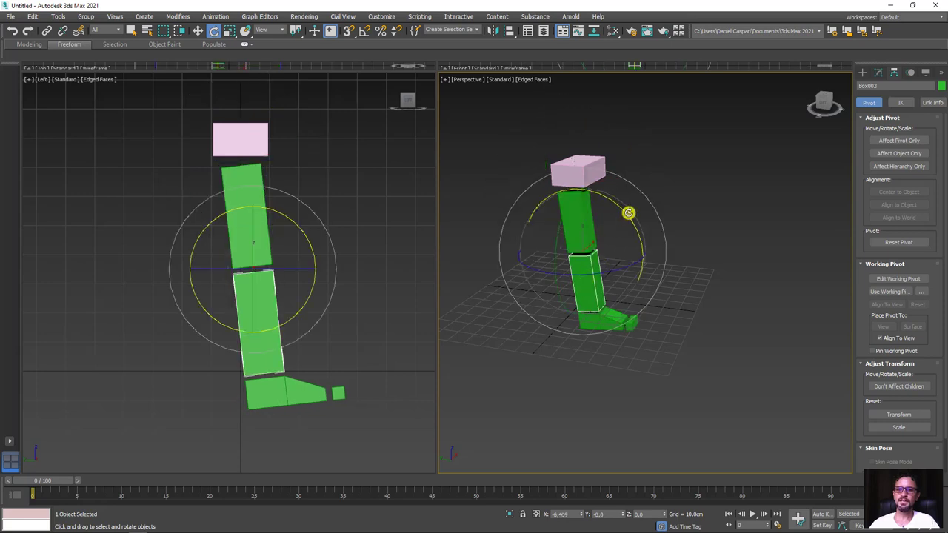
{"action": "left_click_drag", "start_coordinate": [630, 215], "coordinate": [639, 231]}
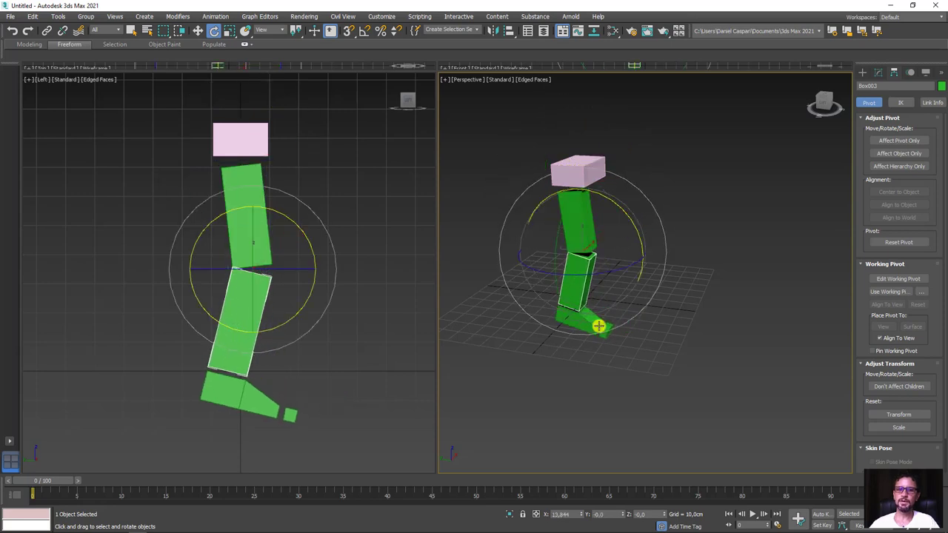
{"action": "left_click", "coordinate": [588, 342]}
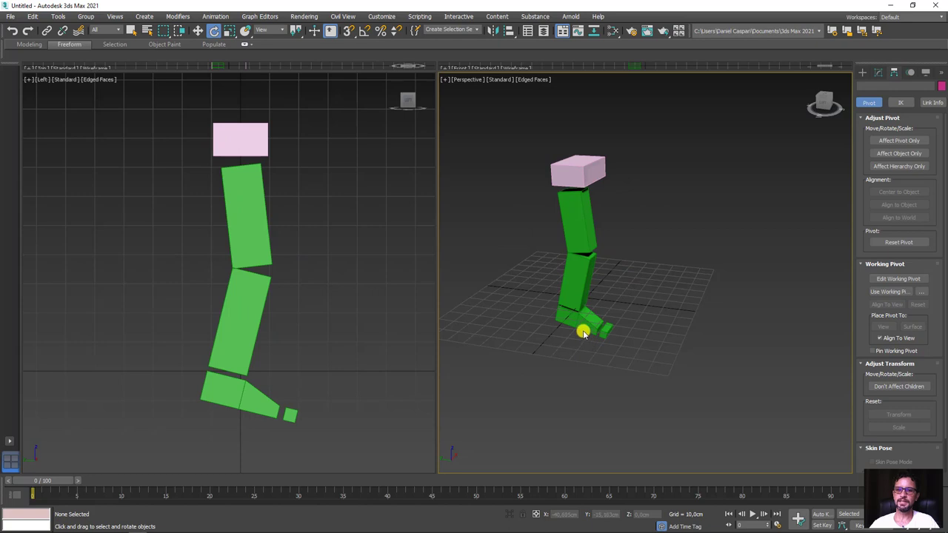
Rotate the foot to lie flat, resetting its X rotation to 0.
{"action": "left_click", "coordinate": [582, 333]}
{"action": "left_click_drag", "start_coordinate": [623, 280], "coordinate": [613, 274]}
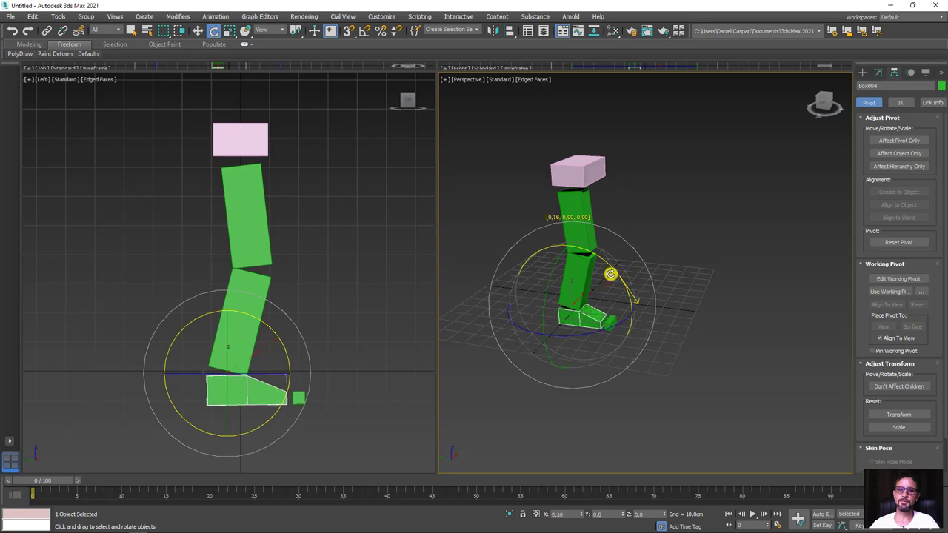
{"action": "left_click_drag", "start_coordinate": [613, 274], "coordinate": [615, 275]}
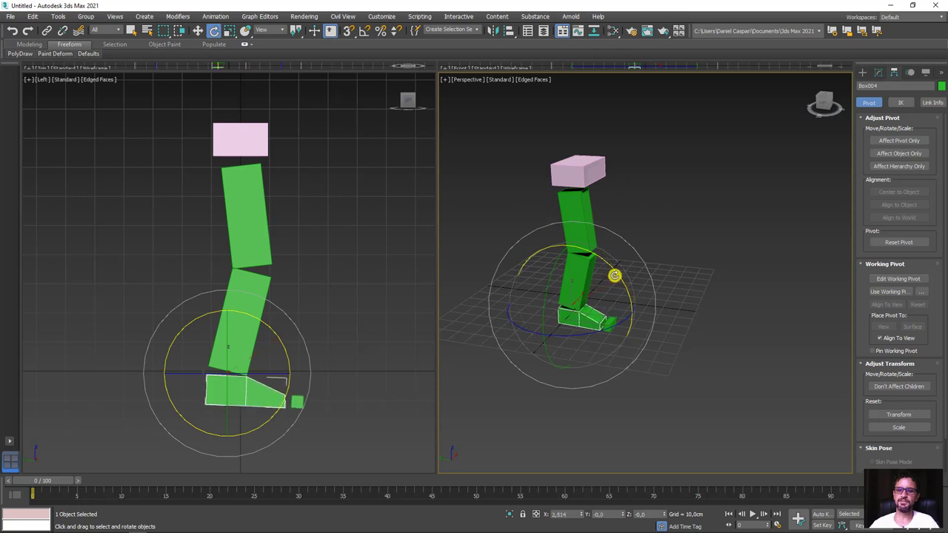
{"action": "right_click", "coordinate": [582, 515]}
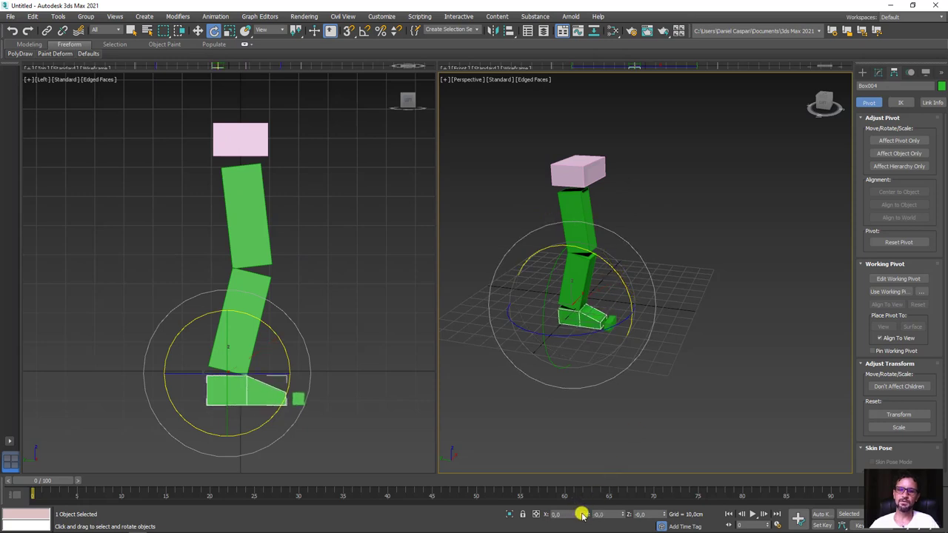
{"action": "left_click", "coordinate": [574, 173]}
Raise the hip box to confirm the leg follows, then select all five pieces.
{"action": "key", "text": "w"}
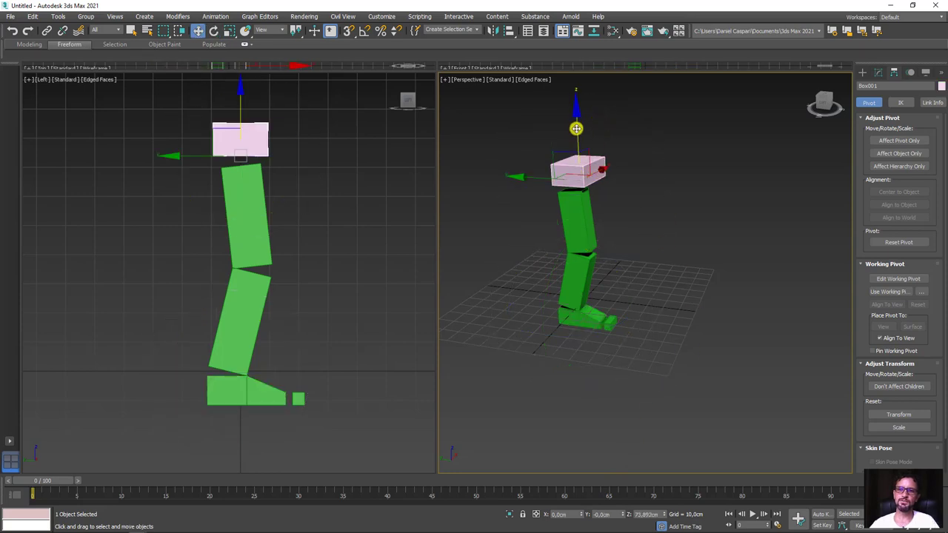
{"action": "left_click_drag", "start_coordinate": [576, 127], "coordinate": [618, 111]}
{"action": "mouse_move", "coordinate": [618, 111]}
{"action": "middle_mouse_down"}
{"action": "mouse_move", "coordinate": [644, 235]}
{"action": "mouse_move", "coordinate": [616, 224]}
{"action": "mouse_move", "coordinate": [560, 236]}
{"action": "middle_mouse_up"}
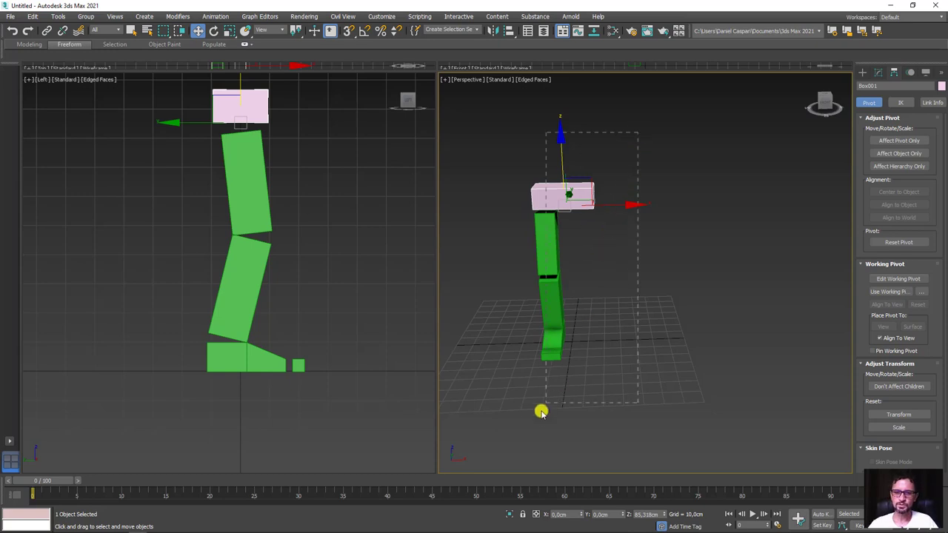
{"action": "key", "text": "ctrl+a"}
{"action": "mouse_move", "coordinate": [579, 338]}
{"action": "middle_mouse_down", "text": "alt"}
{"action": "mouse_move", "coordinate": [612, 318]}
{"action": "mouse_move", "coordinate": [586, 328]}
{"action": "middle_mouse_up", "text": "alt"}
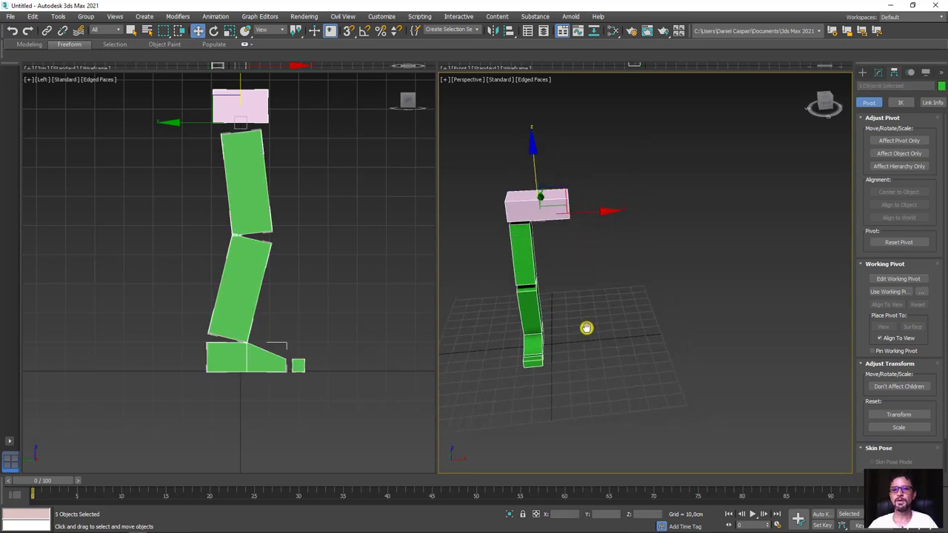
Test-move the hip box and undo, then select all five pieces and paste a copy.
{"action": "left_click", "coordinate": [576, 273]}
{"action": "left_click", "coordinate": [540, 212]}
{"action": "mouse_move", "coordinate": [560, 190]}
{"action": "left_mouse_down"}
{"action": "mouse_move", "coordinate": [617, 133]}
{"action": "mouse_move", "coordinate": [728, 131]}
{"action": "left_mouse_up"}
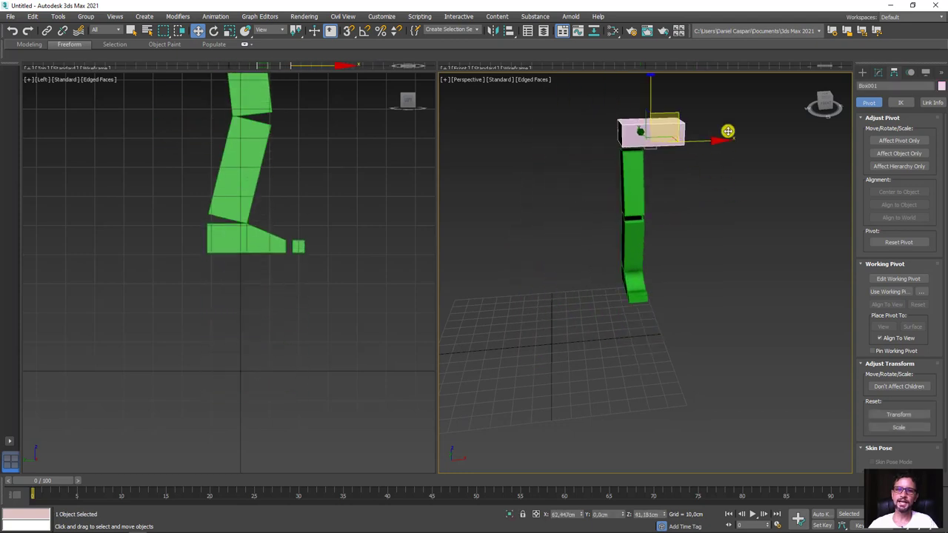
{"action": "key", "text": "ctrl+z"}
{"action": "key", "text": "ctrl+a"}
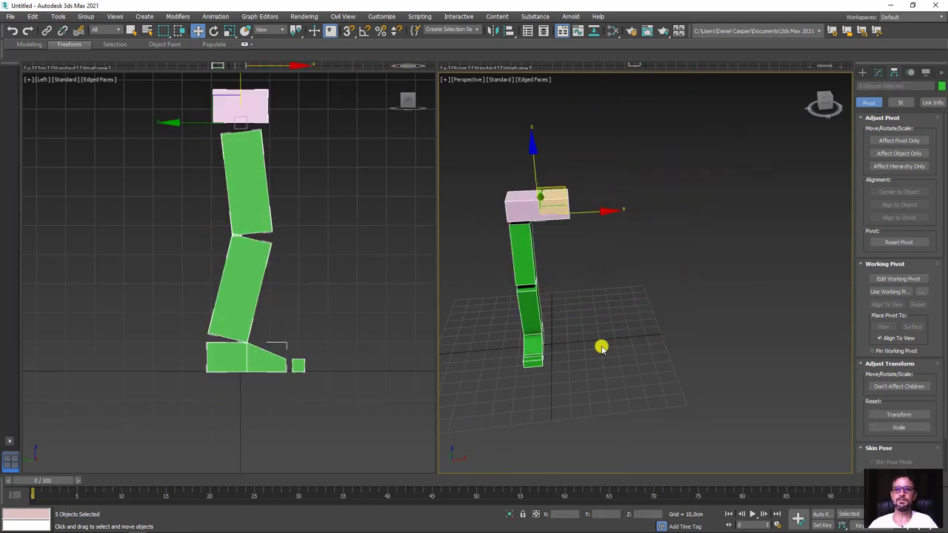
{"action": "key", "text": "ctrl+v"}
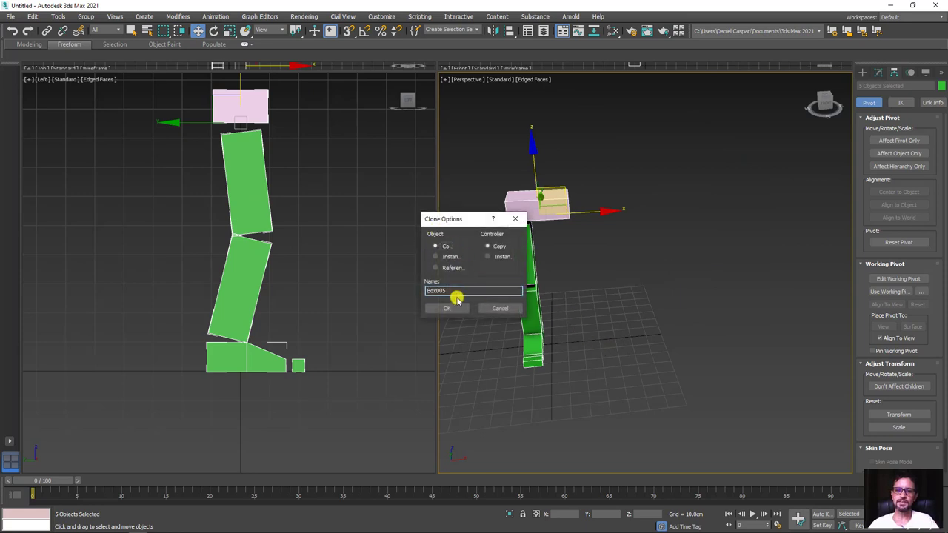
Confirm the Copy clone and test-move the duplicated pink hip box with its leg.
{"action": "left_click", "coordinate": [448, 308]}
{"action": "left_click", "coordinate": [581, 317]}
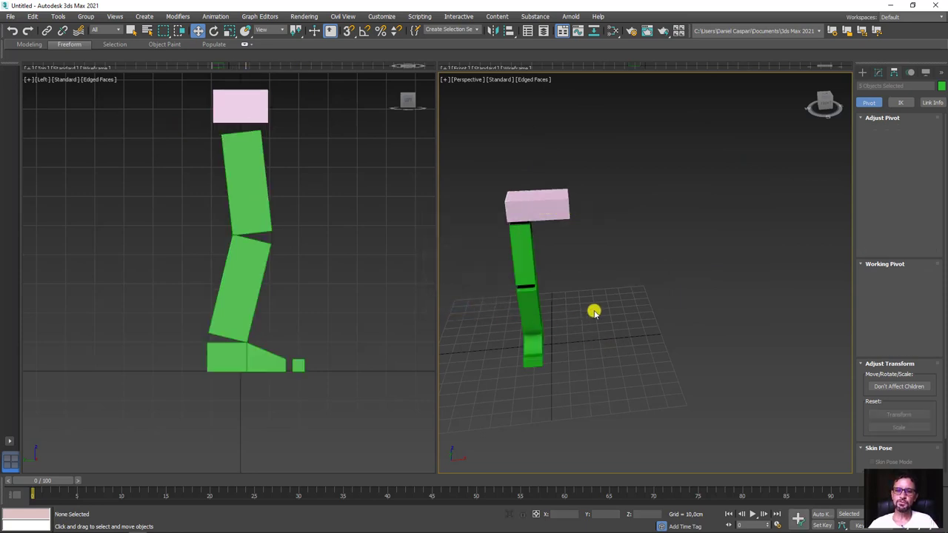
{"action": "left_click", "coordinate": [521, 210]}
{"action": "left_click_drag", "start_coordinate": [556, 191], "coordinate": [707, 143]}
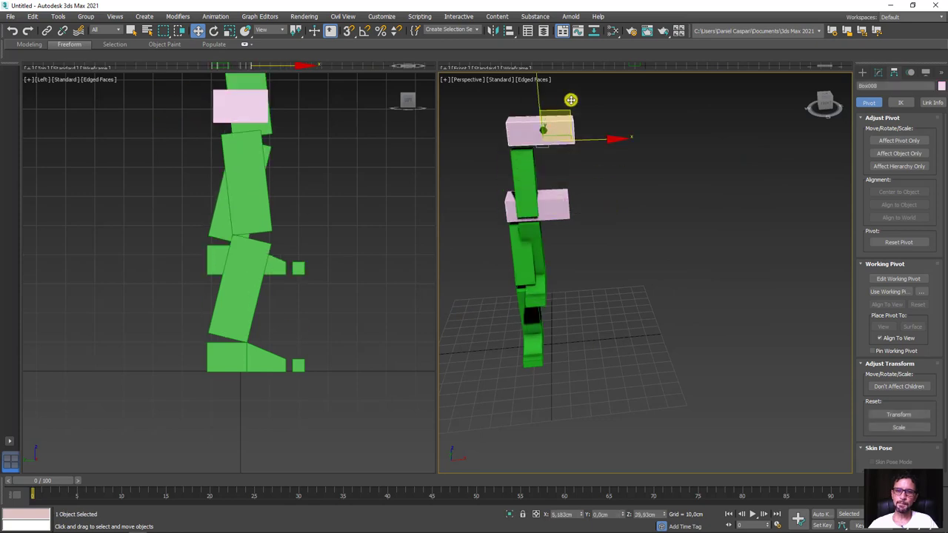
{"action": "right_click", "coordinate": [707, 143]}
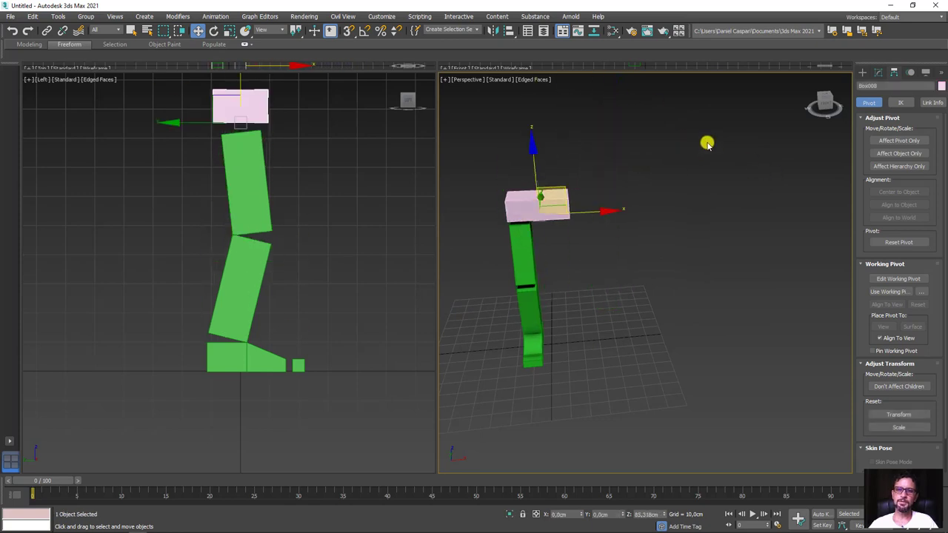
Mirror the duplicate leg across X with No Clone, delete its extra hip box, and test the original hip.
{"action": "left_click", "coordinate": [492, 30]}
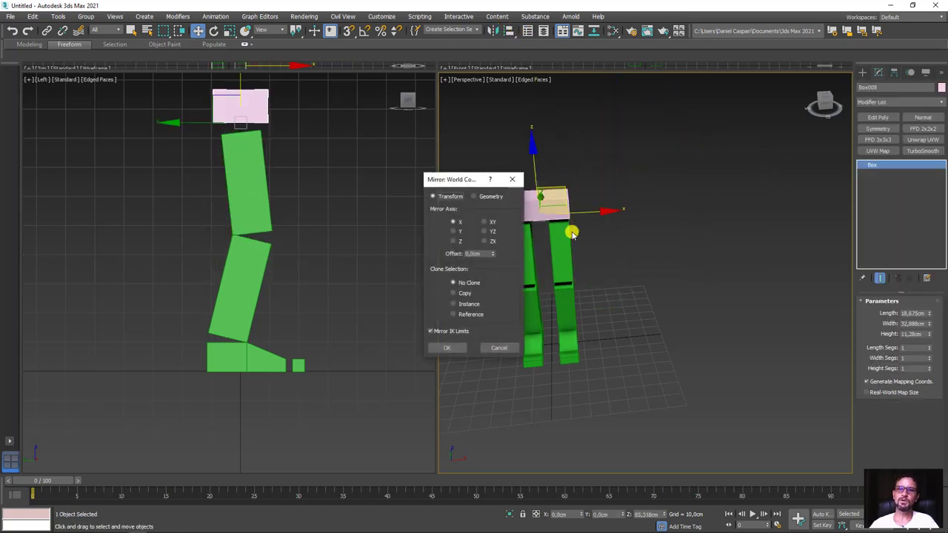
{"action": "left_click", "coordinate": [447, 347]}
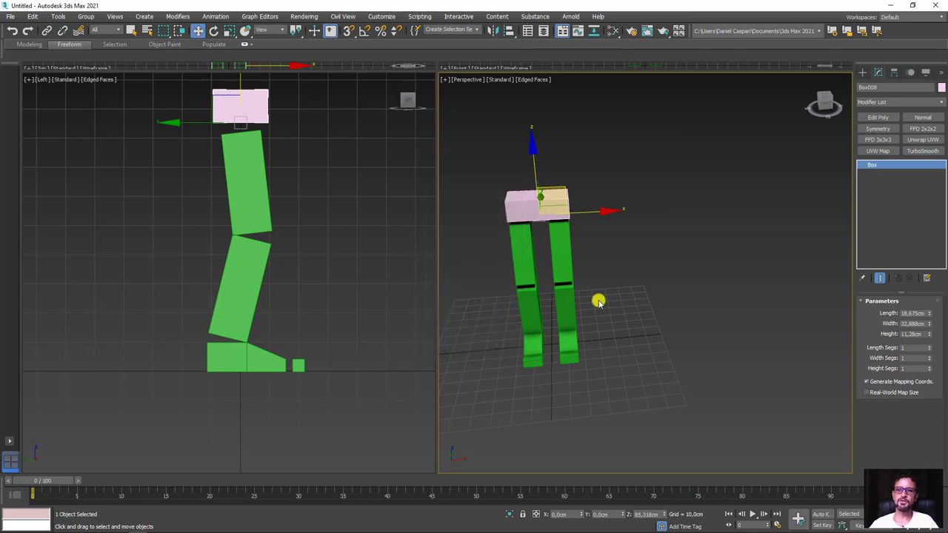
{"action": "left_click_drag", "start_coordinate": [555, 184], "coordinate": [596, 105]}
{"action": "right_click", "coordinate": [595, 105]}
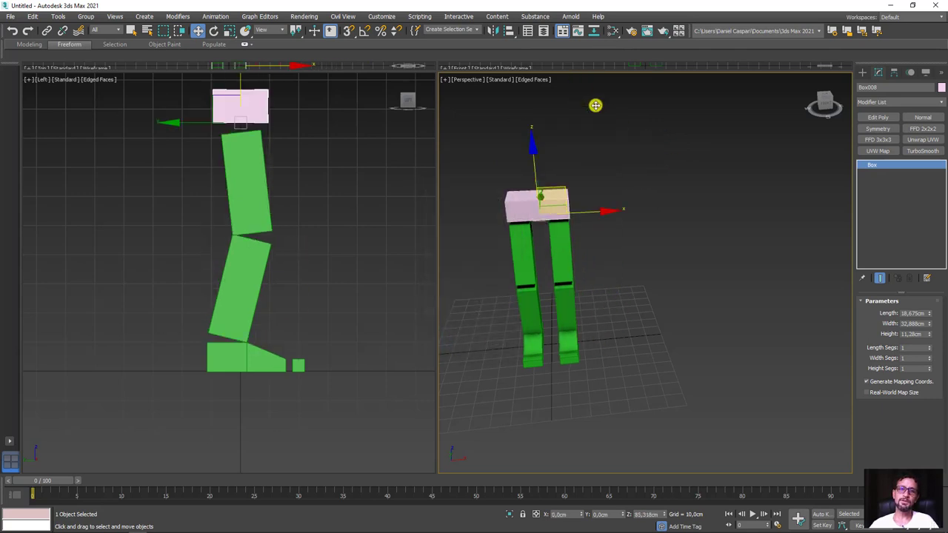
{"action": "key", "text": "Delete"}
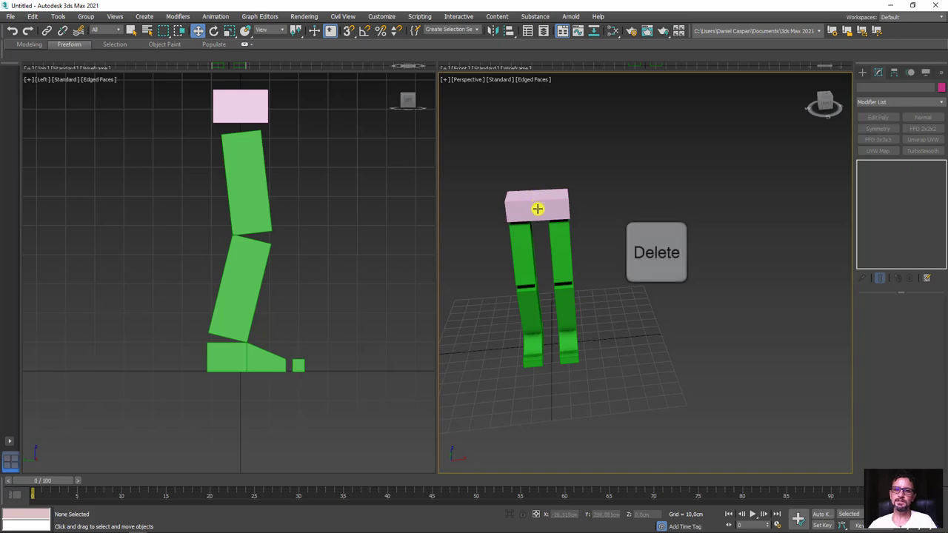
{"action": "left_click", "coordinate": [563, 190]}
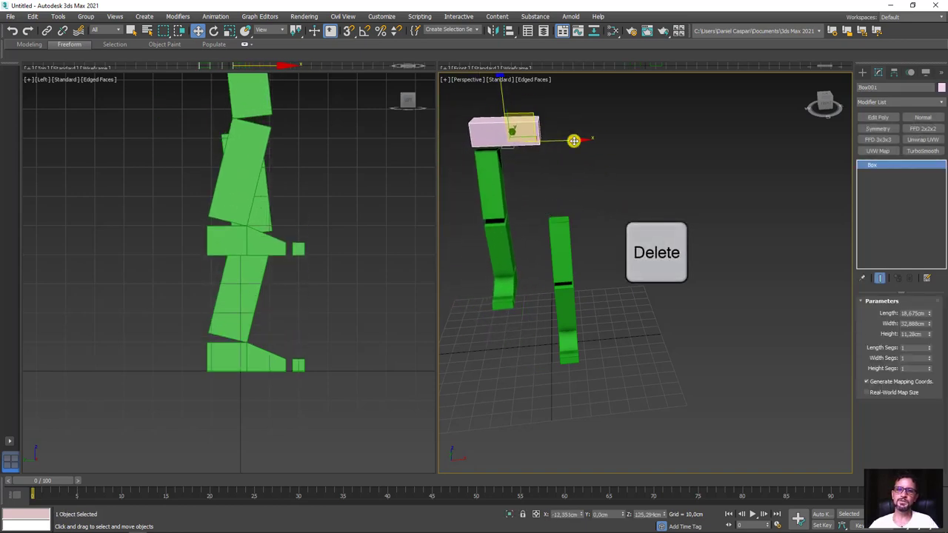
{"action": "left_click_drag", "start_coordinate": [563, 191], "coordinate": [576, 139]}
{"action": "right_click", "coordinate": [576, 140]}
Link the second upper leg to the pink hip box and rotate the hip to test both legs.
{"action": "left_click", "coordinate": [48, 30]}
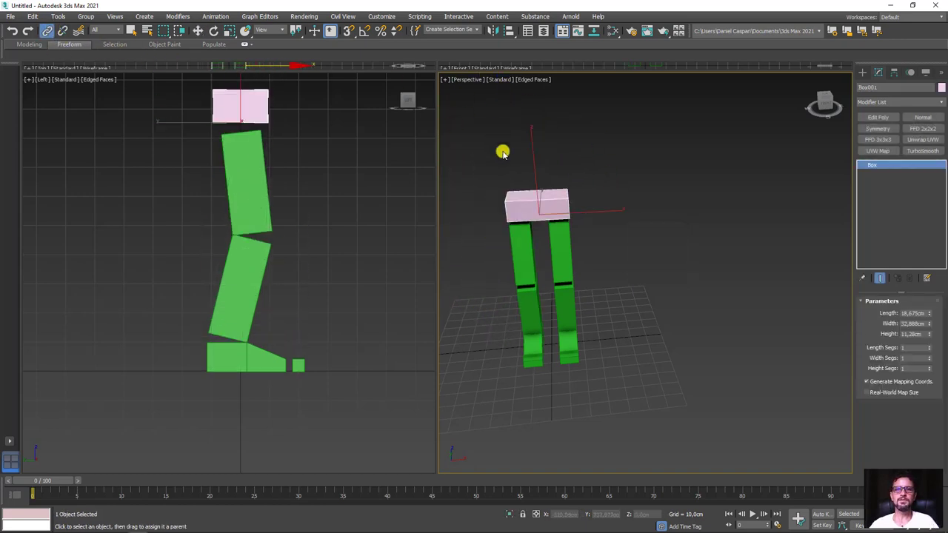
{"action": "left_click_drag", "start_coordinate": [557, 238], "coordinate": [576, 169]}
{"action": "left_click_drag", "start_coordinate": [534, 201], "coordinate": [599, 177]}
{"action": "key", "text": "w"}
{"action": "key", "text": "e"}
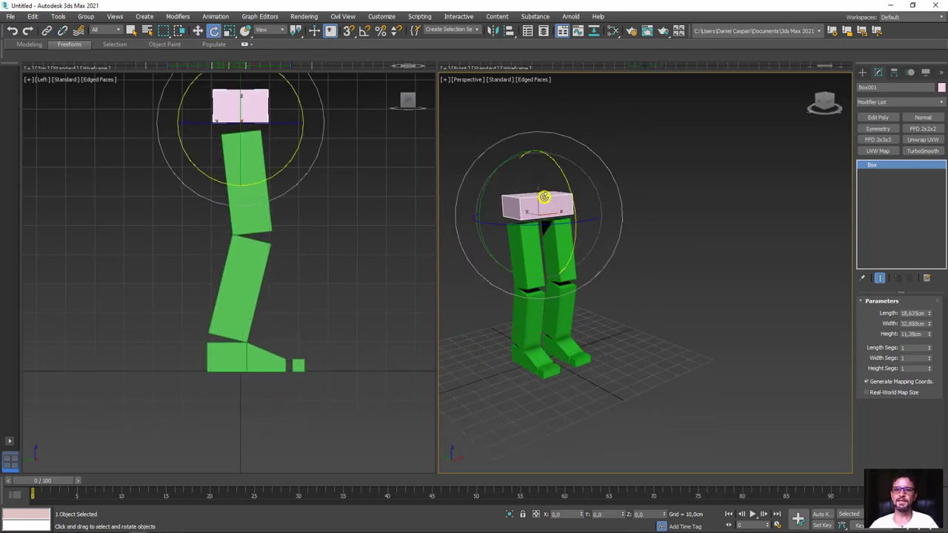
{"action": "mouse_move", "coordinate": [543, 197]}
{"action": "left_mouse_down"}
{"action": "mouse_move", "coordinate": [558, 290]}
{"action": "mouse_move", "coordinate": [555, 143]}
{"action": "mouse_move", "coordinate": [589, 239]}
{"action": "mouse_move", "coordinate": [603, 342]}
{"action": "left_mouse_up"}
{"action": "mouse_move", "coordinate": [620, 346]}
{"action": "middle_mouse_down", "text": "alt"}
{"action": "mouse_move", "coordinate": [662, 349]}
{"action": "mouse_move", "coordinate": [722, 330]}
{"action": "middle_mouse_up", "text": "alt"}
{"action": "left_click", "coordinate": [722, 330]}
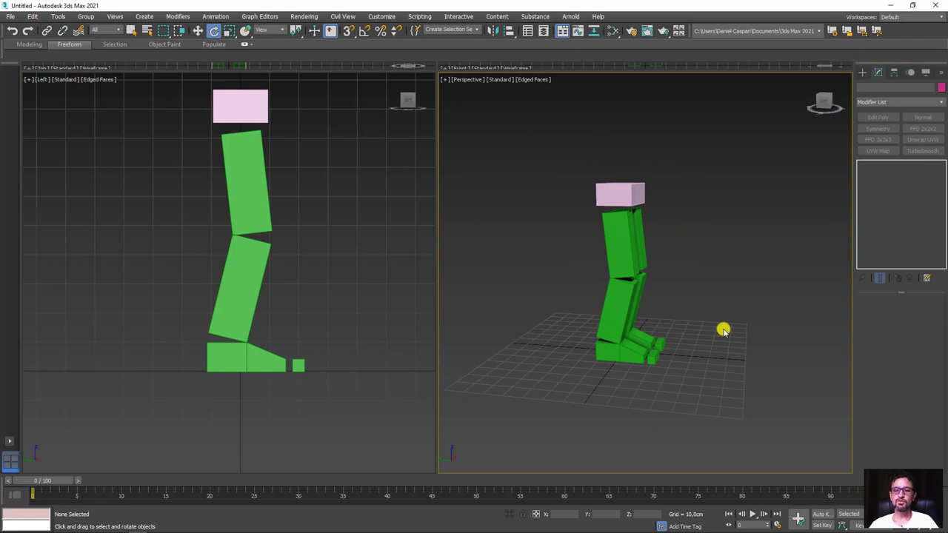
Select the right leg's four boxes and set their object colour to blue.
{"action": "left_click", "coordinate": [621, 224]}
{"action": "mouse_move", "coordinate": [662, 262]}
{"action": "middle_mouse_down", "text": "alt"}
{"action": "mouse_move", "coordinate": [593, 277]}
{"action": "mouse_move", "coordinate": [555, 254]}
{"action": "middle_mouse_up", "text": "alt"}
{"action": "left_click_drag", "start_coordinate": [608, 373], "coordinate": [607, 374]}
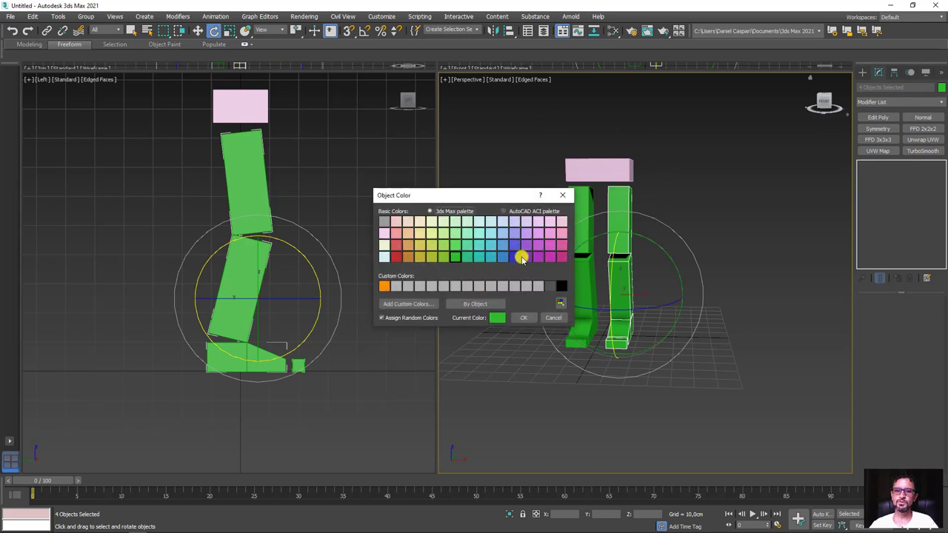
{"action": "left_click", "coordinate": [522, 257]}
{"action": "left_click", "coordinate": [524, 318]}
{"action": "middle_click_drag", "start_coordinate": [584, 318], "coordinate": [541, 295], "text": "alt"}
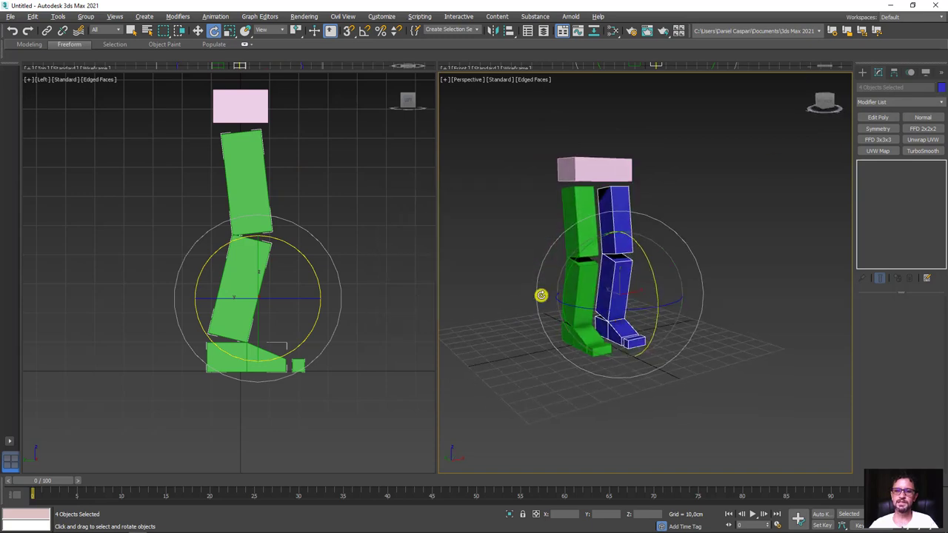
{"action": "left_click", "coordinate": [466, 290]}
{"action": "left_click", "coordinate": [578, 210]}
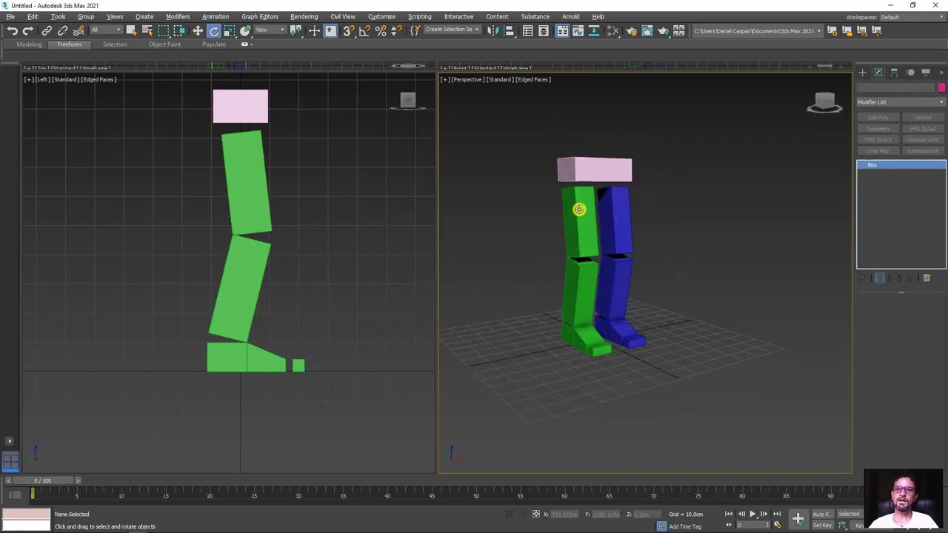
Add an HI Solver IK chain from the green thigh Box002 to the foot Box004.
{"action": "left_click", "coordinate": [216, 16]}
{"action": "mouse_move", "coordinate": [222, 57]}
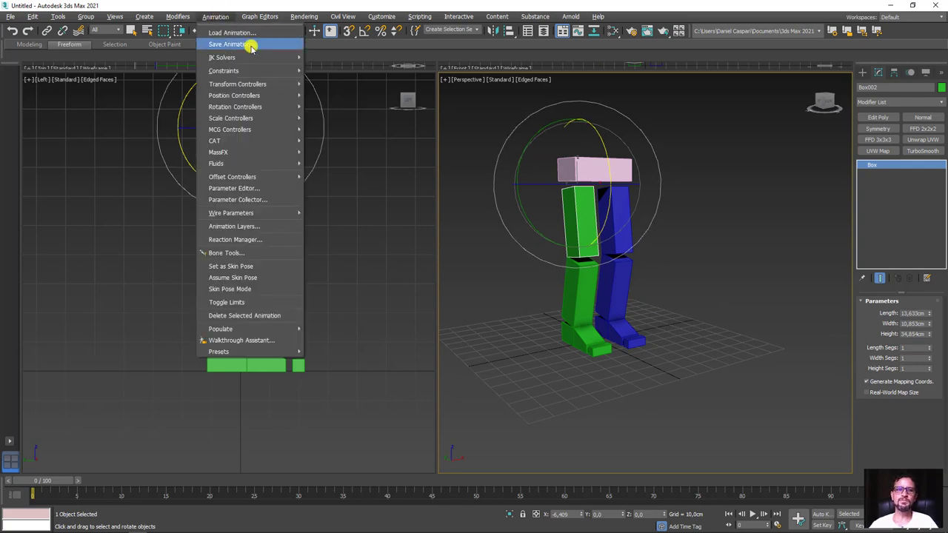
{"action": "left_click", "coordinate": [330, 58]}
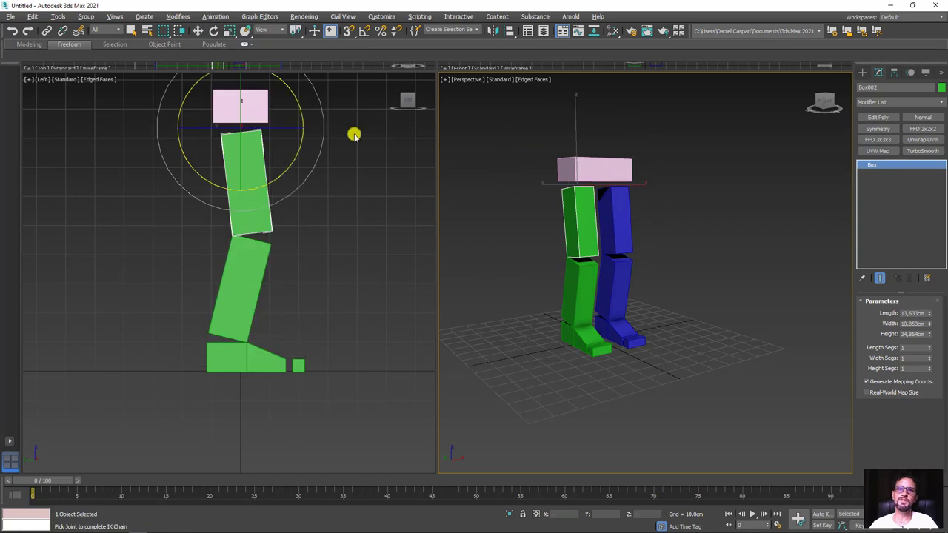
{"action": "left_click", "coordinate": [570, 339]}
{"action": "mouse_move", "coordinate": [510, 381]}
{"action": "middle_mouse_down", "text": "alt"}
{"action": "mouse_move", "coordinate": [561, 345]}
{"action": "mouse_move", "coordinate": [588, 340]}
{"action": "middle_mouse_up", "text": "alt"}
{"action": "scroll", "coordinate": [581, 332], "scroll_direction": "up", "scroll_amount": 4}
{"action": "scroll", "coordinate": [582, 311], "scroll_direction": "up", "scroll_amount": 2}
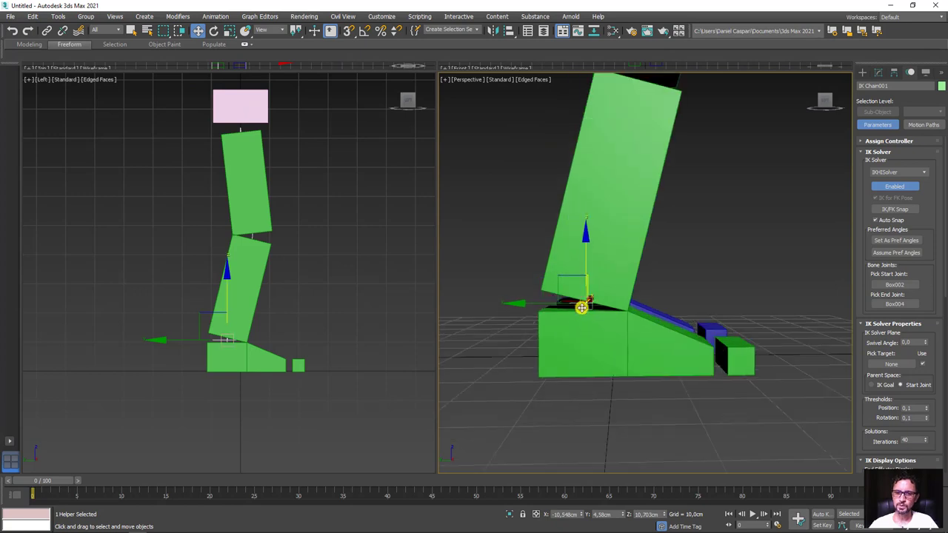
{"action": "scroll", "coordinate": [573, 305], "scroll_direction": "down", "scroll_amount": 2}
{"action": "scroll", "coordinate": [656, 291], "scroll_direction": "down", "scroll_amount": 2}
{"action": "scroll", "coordinate": [689, 279], "scroll_direction": "down", "scroll_amount": 3}
{"action": "scroll", "coordinate": [653, 353], "scroll_direction": "down", "scroll_amount": 2}
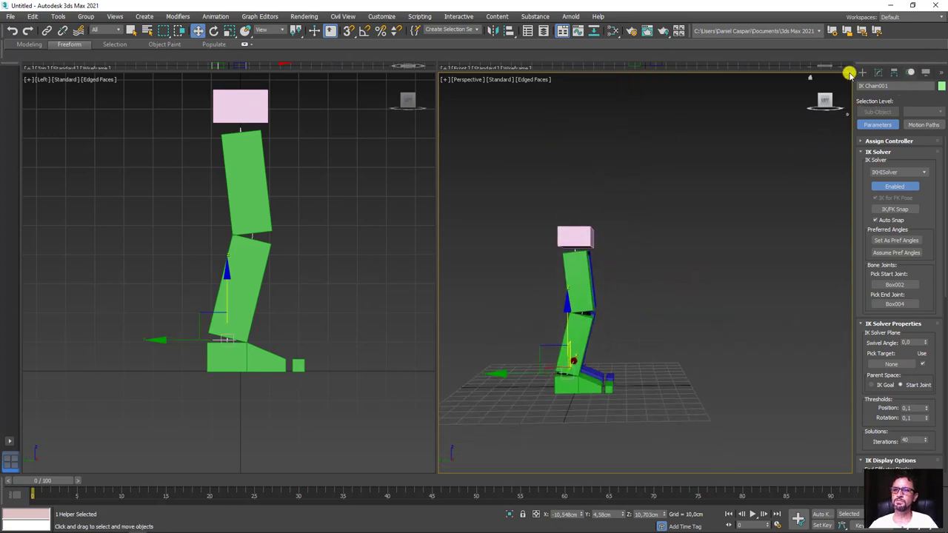
Set the IK chain's Goal Display Size to 35 in the Motion panel.
{"action": "left_click", "coordinate": [862, 72]}
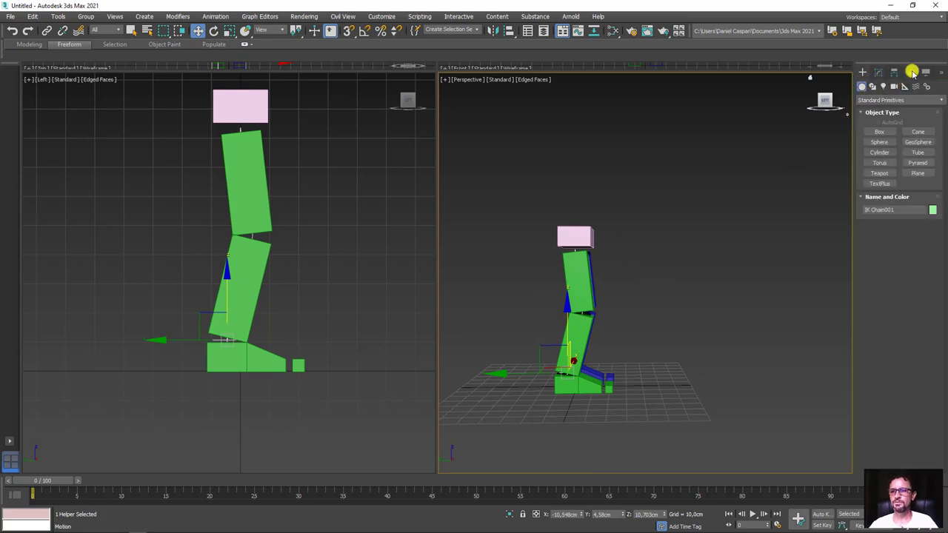
{"action": "left_click", "coordinate": [910, 72]}
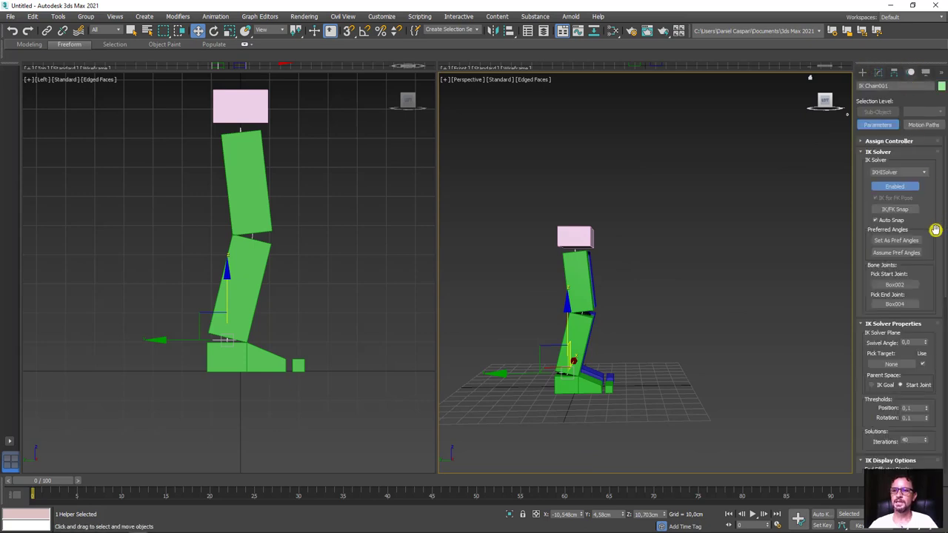
{"action": "left_click_drag", "start_coordinate": [935, 229], "coordinate": [925, 126]}
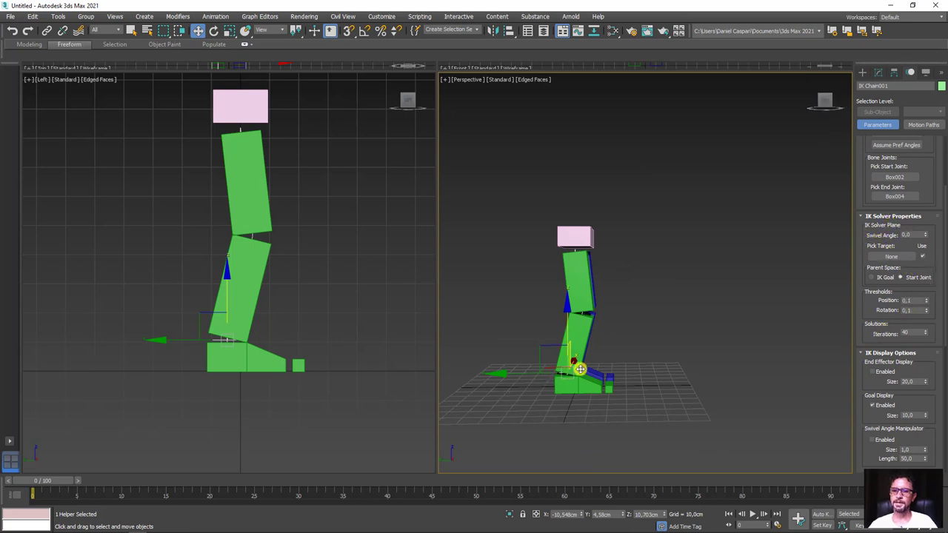
{"action": "scroll", "coordinate": [559, 384], "scroll_direction": "up", "scroll_amount": 3}
{"action": "scroll", "coordinate": [577, 319], "scroll_direction": "up", "scroll_amount": 3}
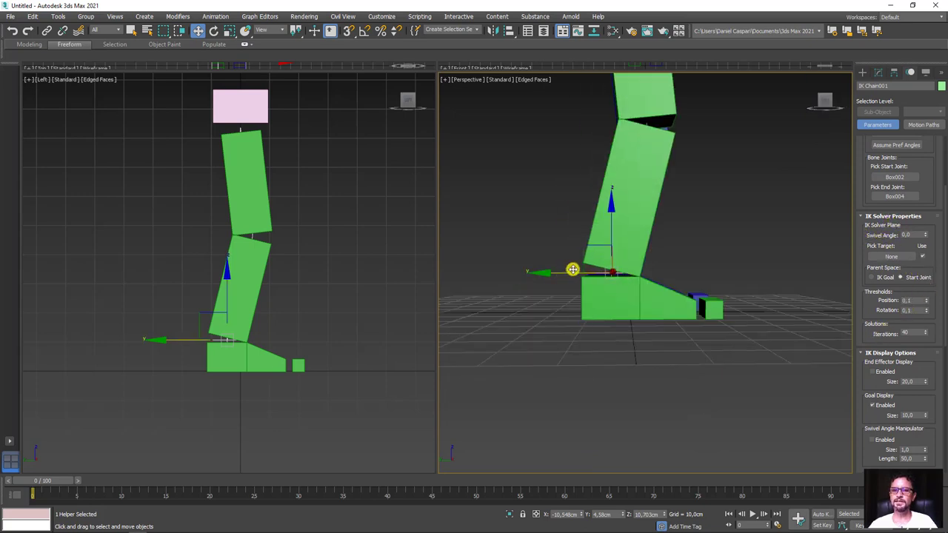
{"action": "scroll", "coordinate": [673, 271], "scroll_direction": "down", "scroll_amount": 2}
{"action": "scroll", "coordinate": [740, 270], "scroll_direction": "down", "scroll_amount": 2}
{"action": "middle_click_drag", "start_coordinate": [787, 258], "coordinate": [755, 290], "text": "alt"}
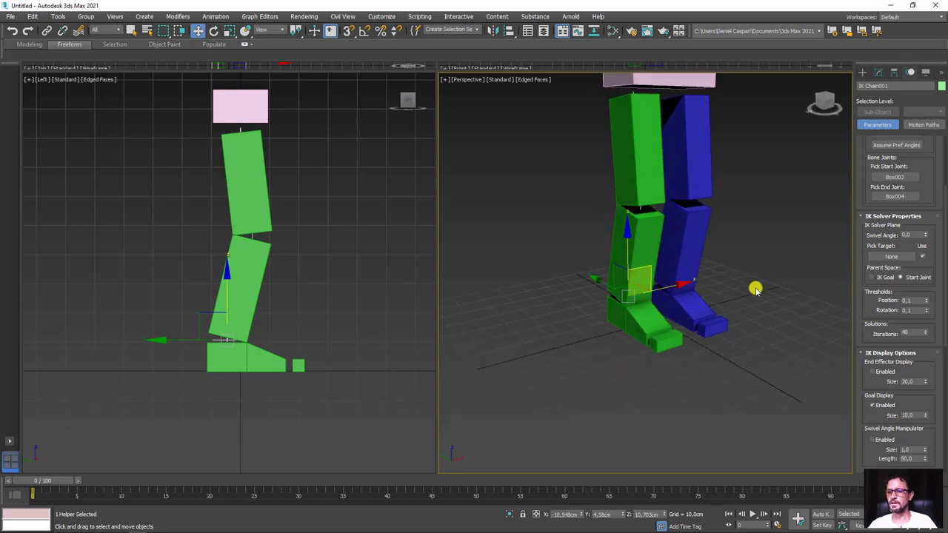
{"action": "left_click_drag", "start_coordinate": [870, 344], "coordinate": [873, 247]}
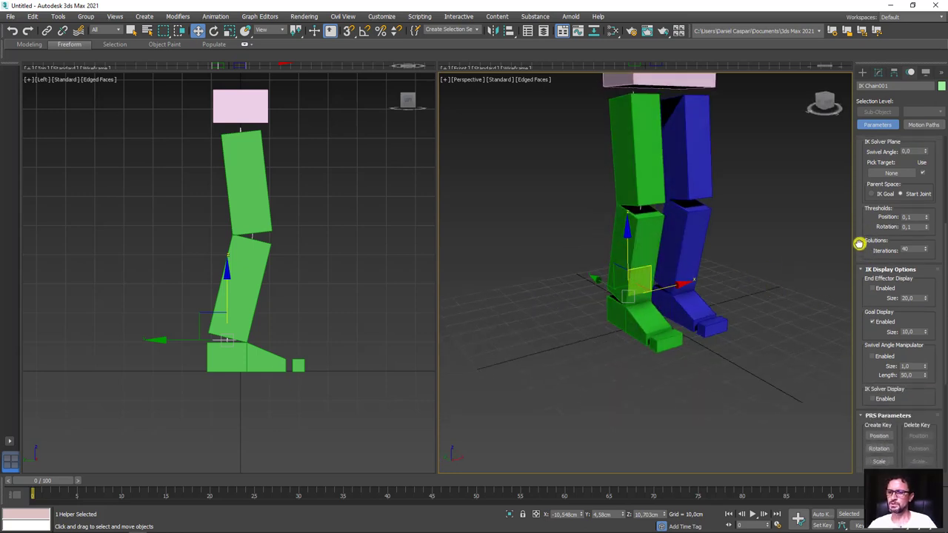
{"action": "left_click_drag", "start_coordinate": [873, 287], "coordinate": [872, 253]}
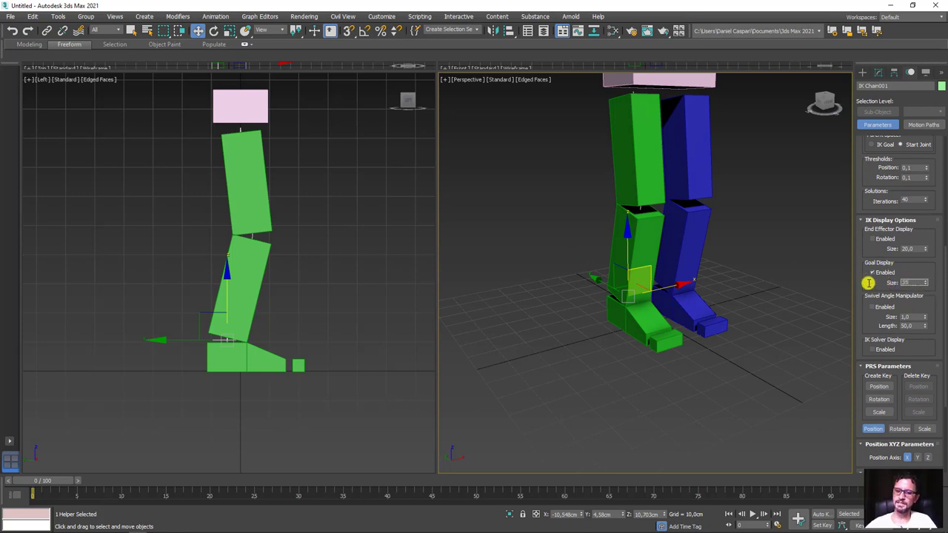
{"action": "middle_click_drag", "start_coordinate": [624, 337], "coordinate": [696, 320], "text": "alt"}
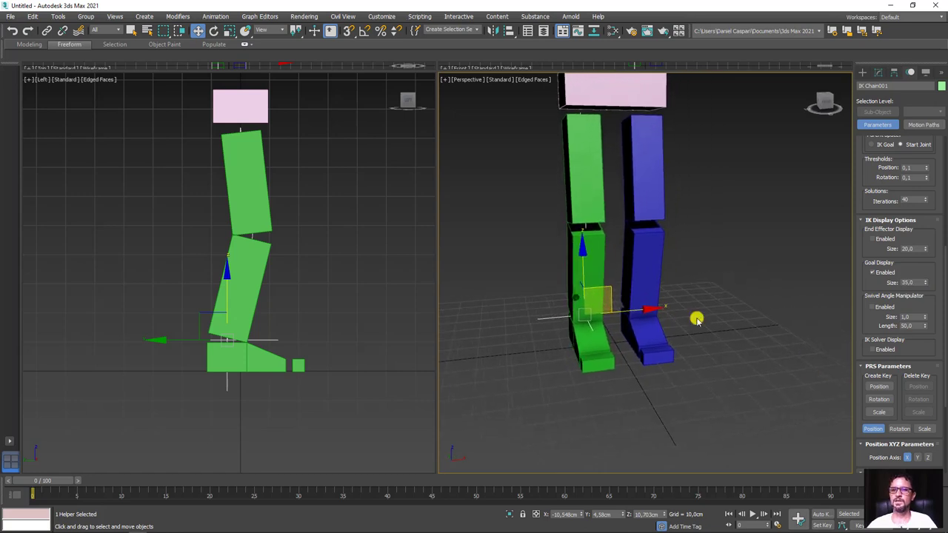
{"action": "left_click", "coordinate": [638, 153]}
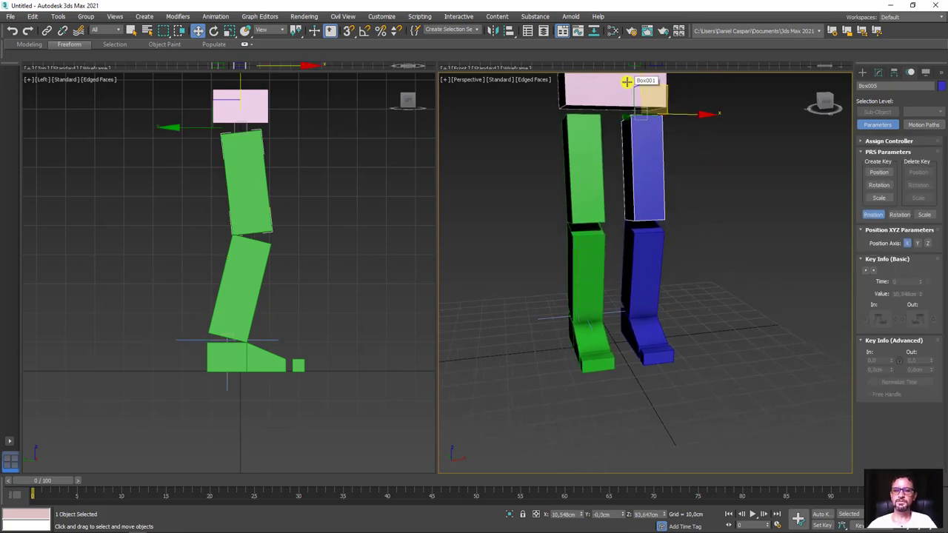
Pull the green leg's IK goal up to test the knee bend, then undo.
{"action": "left_click", "coordinate": [550, 319]}
{"action": "mouse_move", "coordinate": [511, 326]}
{"action": "middle_mouse_down", "text": "alt"}
{"action": "mouse_move", "coordinate": [571, 317]}
{"action": "mouse_move", "coordinate": [595, 351]}
{"action": "middle_mouse_up", "text": "alt"}
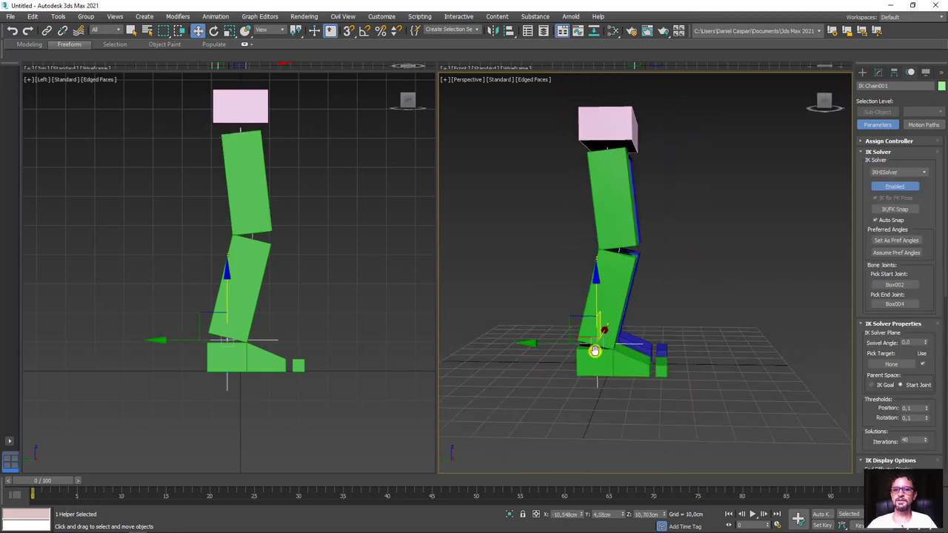
{"action": "mouse_move", "coordinate": [579, 318]}
{"action": "left_mouse_down"}
{"action": "mouse_move", "coordinate": [608, 213]}
{"action": "mouse_move", "coordinate": [510, 271]}
{"action": "mouse_move", "coordinate": [645, 233]}
{"action": "mouse_move", "coordinate": [567, 290]}
{"action": "mouse_move", "coordinate": [666, 270]}
{"action": "left_mouse_up"}
{"action": "key", "text": "ctrl+z"}
{"action": "middle_click_drag", "start_coordinate": [666, 269], "coordinate": [673, 321], "text": "alt"}
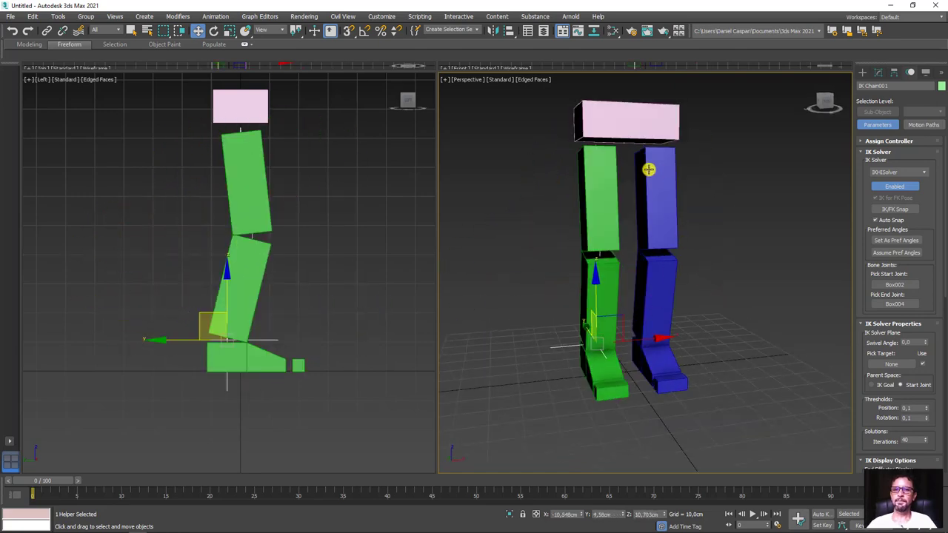
Add an HI Solver IK chain from the blue thigh Box005 to the blue foot Box007.
{"action": "left_click", "coordinate": [649, 169]}
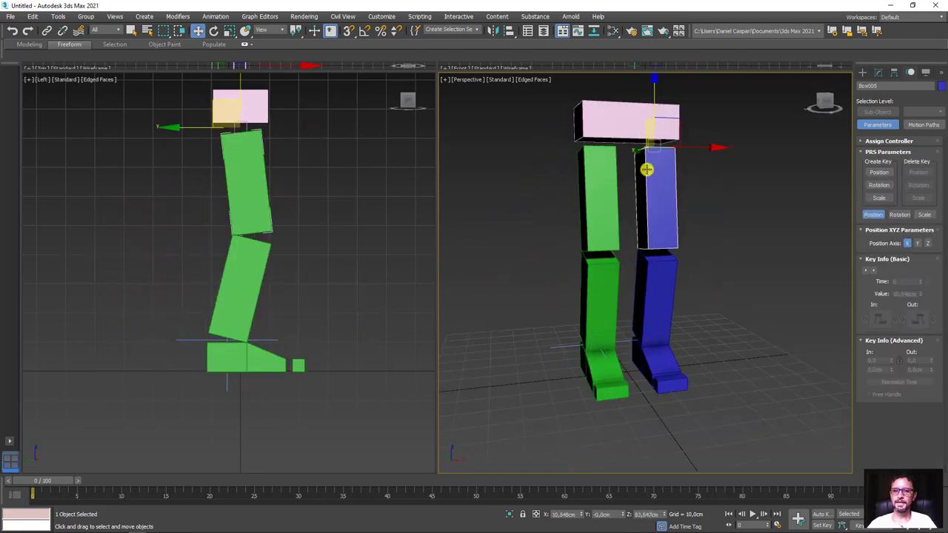
{"action": "left_click", "coordinate": [215, 16]}
{"action": "mouse_move", "coordinate": [222, 58]}
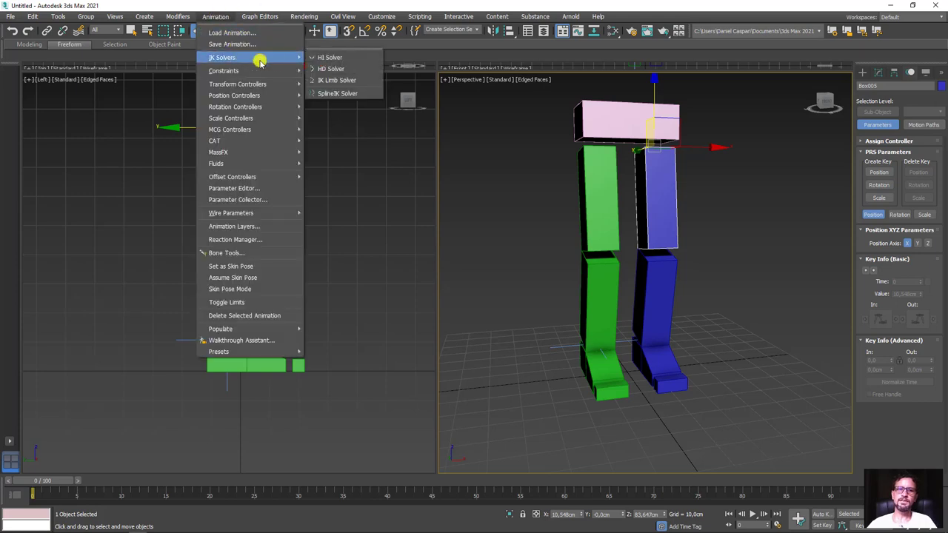
{"action": "left_click", "coordinate": [329, 57]}
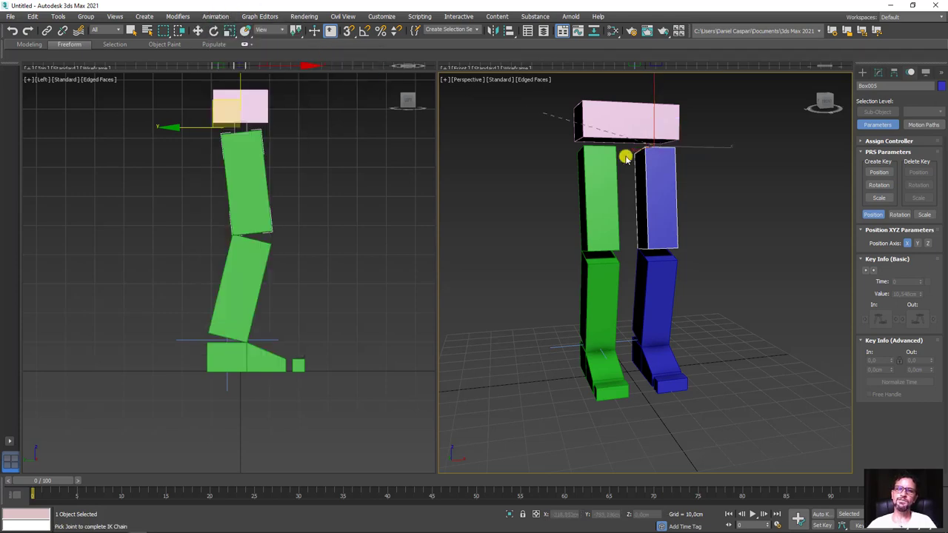
{"action": "left_click", "coordinate": [657, 361]}
{"action": "mouse_move", "coordinate": [730, 359]}
{"action": "middle_mouse_down", "text": "alt"}
{"action": "mouse_move", "coordinate": [684, 373]}
{"action": "mouse_move", "coordinate": [730, 357]}
{"action": "mouse_move", "coordinate": [721, 370]}
{"action": "middle_mouse_up", "text": "alt"}
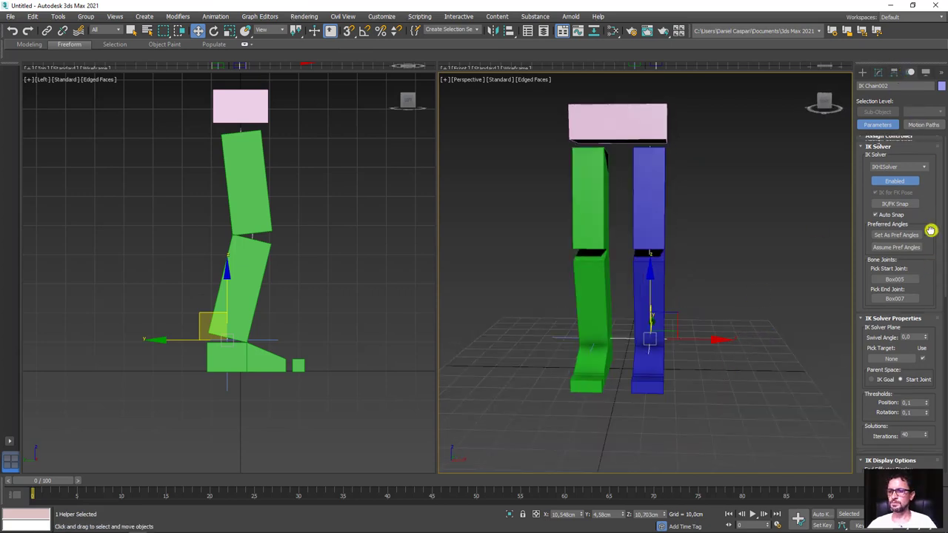
{"action": "scroll", "coordinate": [931, 264], "scroll_direction": "down", "scroll_amount": 5}
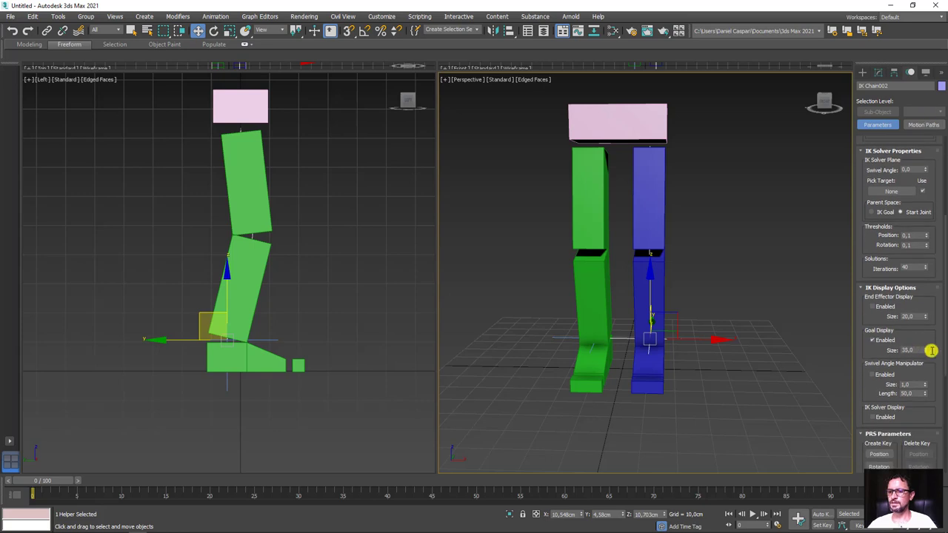
{"action": "left_click", "coordinate": [758, 354]}
Move the blue and green IK goals to check each leg bends.
{"action": "mouse_move", "coordinate": [673, 374]}
{"action": "middle_mouse_down", "text": "alt"}
{"action": "mouse_move", "coordinate": [635, 363]}
{"action": "mouse_move", "coordinate": [708, 359]}
{"action": "mouse_move", "coordinate": [595, 346]}
{"action": "middle_mouse_up", "text": "alt"}
{"action": "left_click", "coordinate": [684, 342]}
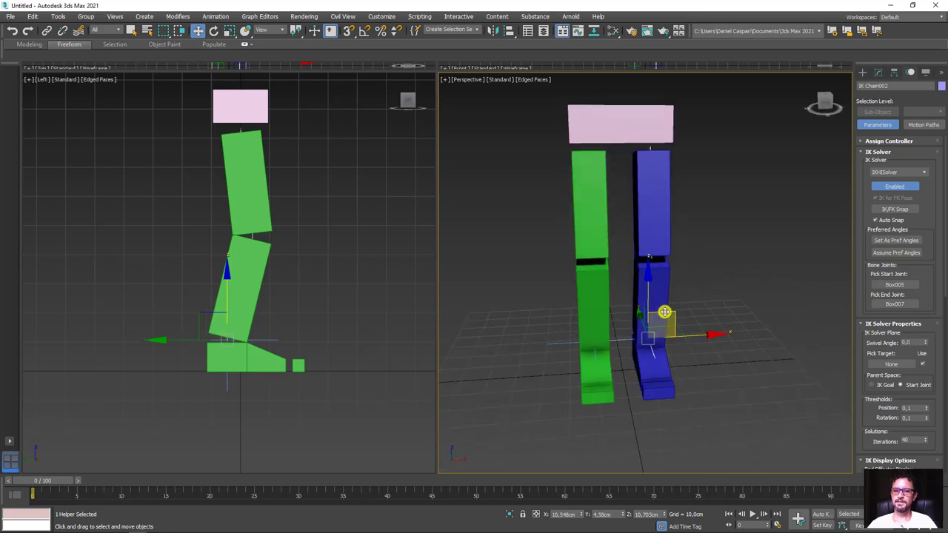
{"action": "left_click_drag", "start_coordinate": [662, 313], "coordinate": [693, 237]}
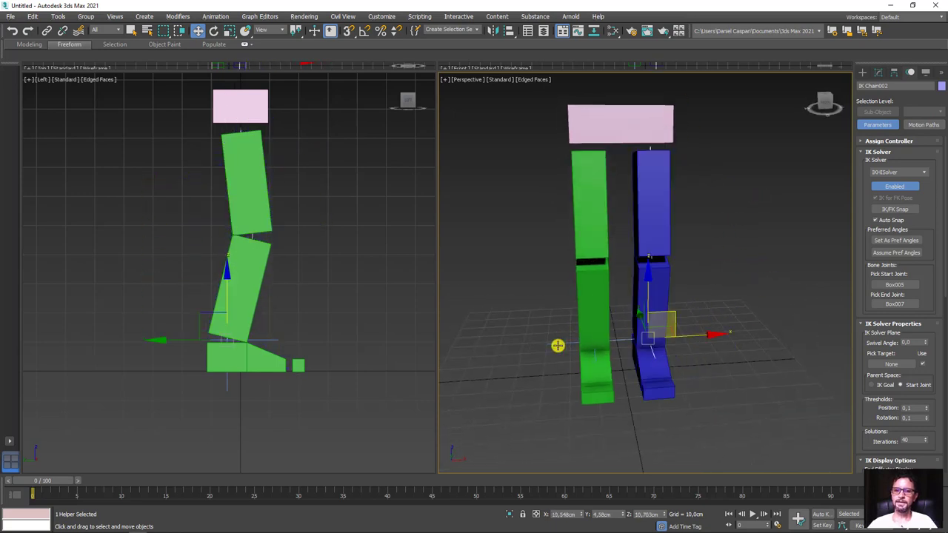
{"action": "left_click_drag", "start_coordinate": [595, 354], "coordinate": [518, 277]}
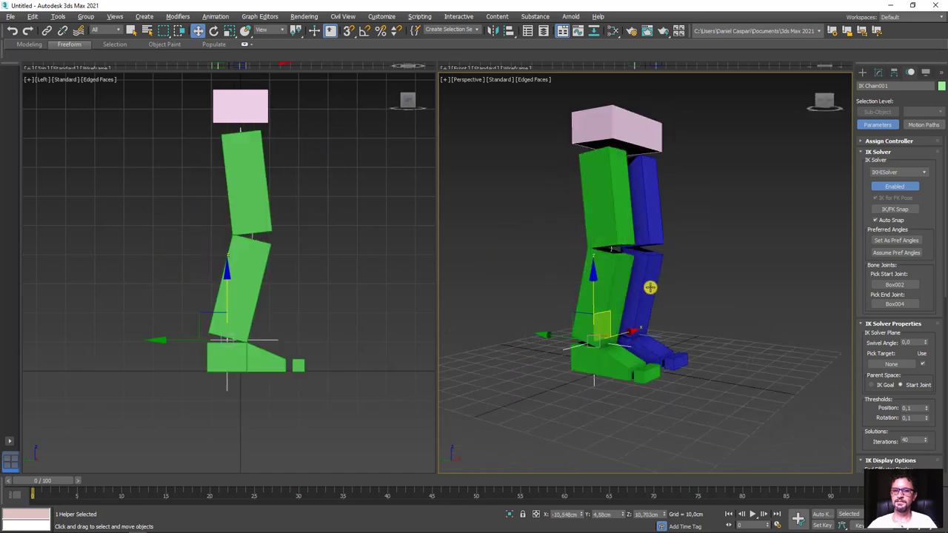
Drag the pink hip box down along Z so both IK legs flex at the knees.
{"action": "mouse_move", "coordinate": [649, 286]}
{"action": "middle_mouse_down", "text": "alt"}
{"action": "mouse_move", "coordinate": [601, 296]}
{"action": "mouse_move", "coordinate": [650, 298]}
{"action": "middle_mouse_up", "text": "alt"}
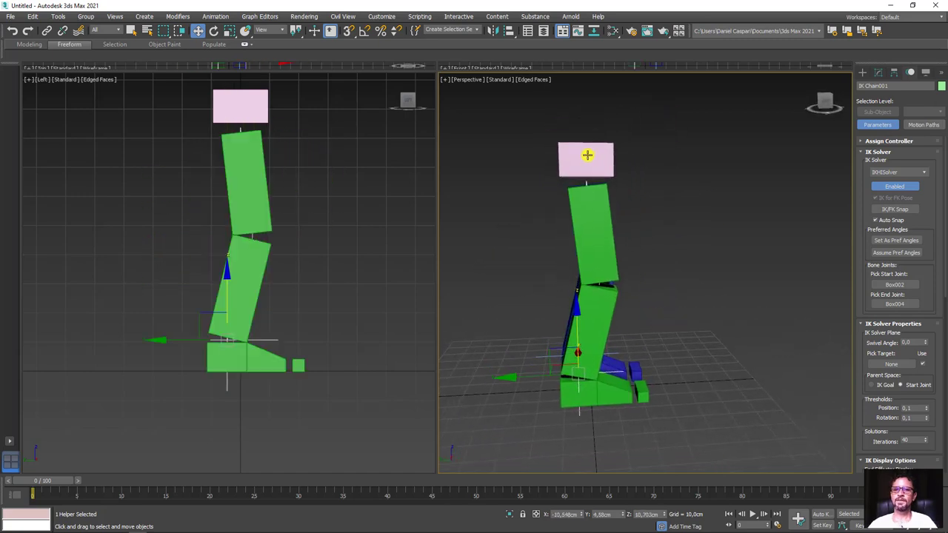
{"action": "left_click", "coordinate": [587, 155]}
{"action": "mouse_move", "coordinate": [583, 118]}
{"action": "left_mouse_down"}
{"action": "mouse_move", "coordinate": [588, 268]}
{"action": "mouse_move", "coordinate": [585, 129]}
{"action": "left_mouse_up"}
{"action": "middle_click_drag", "start_coordinate": [666, 243], "coordinate": [689, 288], "text": "alt"}
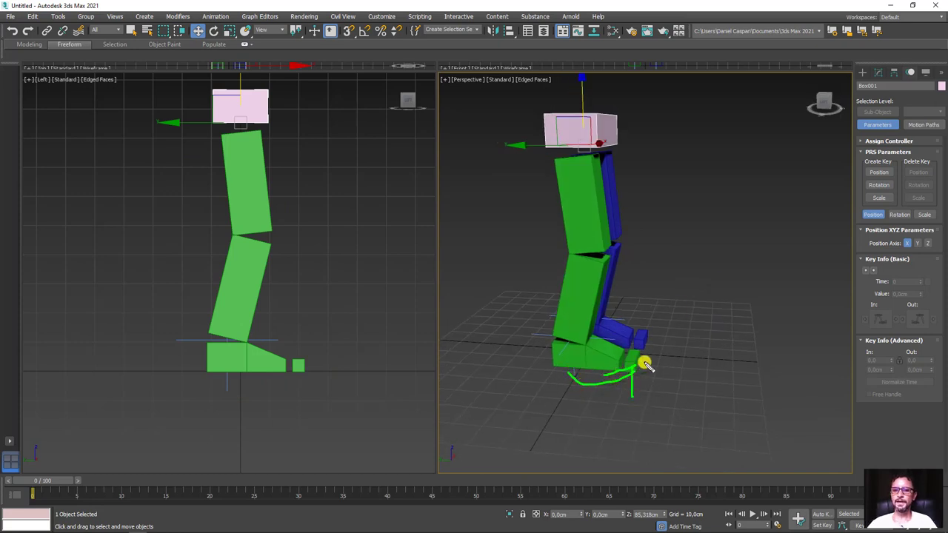
{"action": "left_click", "coordinate": [598, 363]}
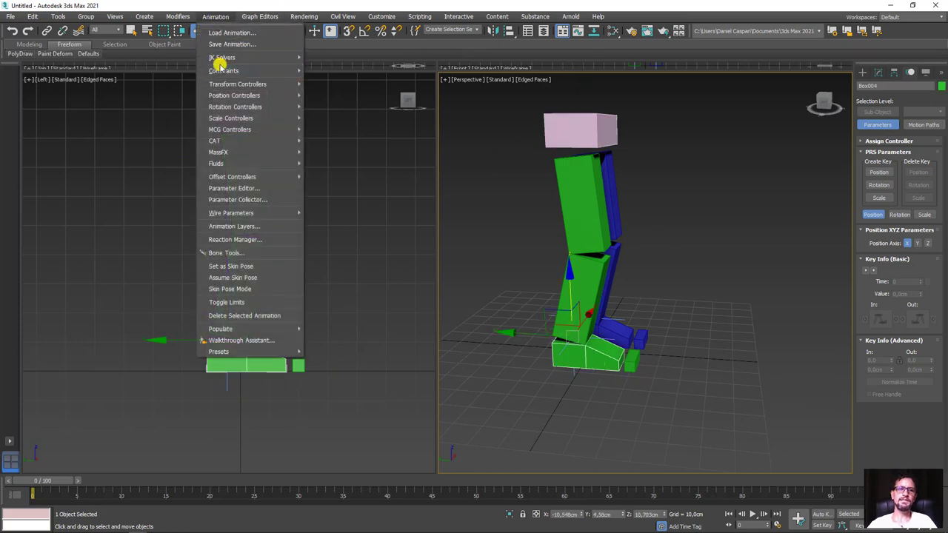
Add an HI IK chain from the green foot Box004 to its toe Object001.
{"action": "mouse_move", "coordinate": [222, 58]}
{"action": "left_click", "coordinate": [326, 58]}
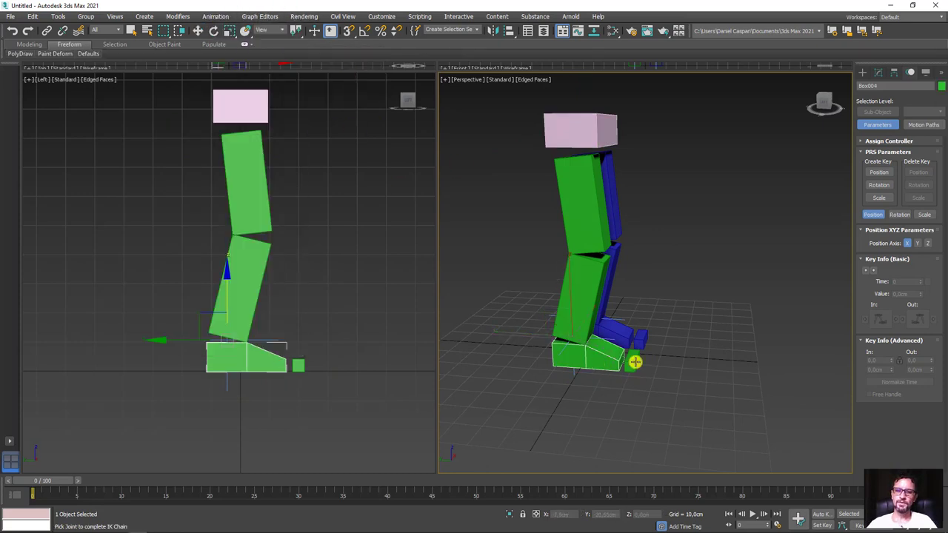
{"action": "left_click", "coordinate": [634, 361]}
{"action": "mouse_move", "coordinate": [732, 372]}
{"action": "middle_mouse_down", "text": "alt"}
{"action": "mouse_move", "coordinate": [597, 387]}
{"action": "mouse_move", "coordinate": [567, 366]}
{"action": "middle_mouse_up", "text": "alt"}
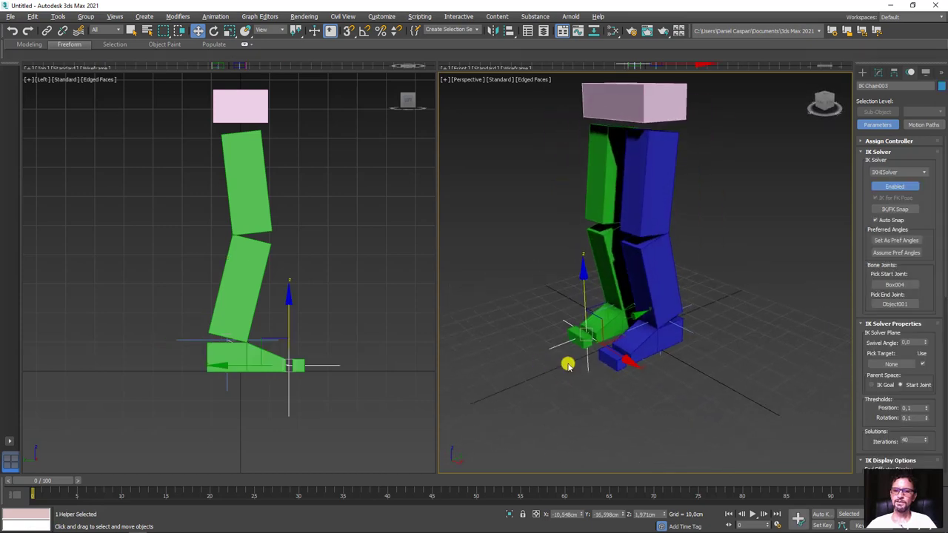
Add an HI IK chain from the blue foot Box007 to its toe Object002.
{"action": "left_click", "coordinate": [646, 349]}
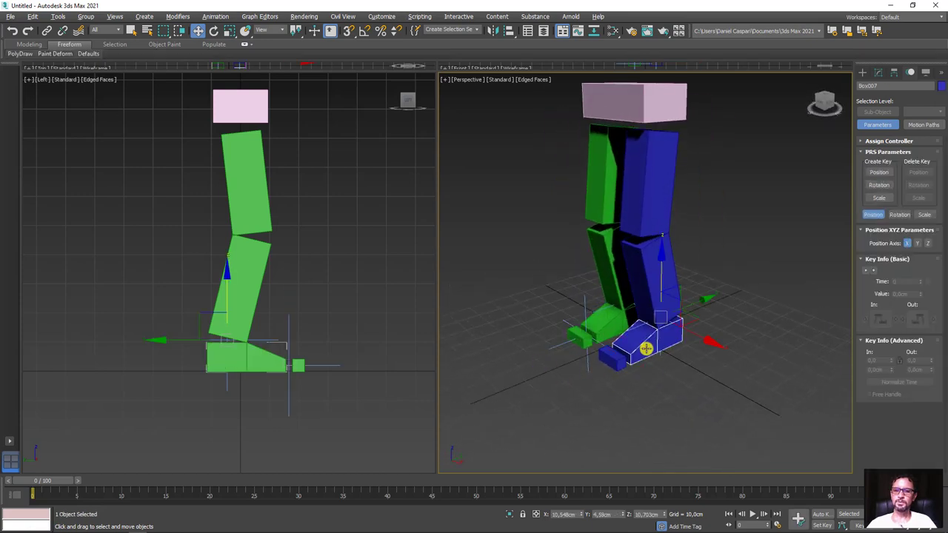
{"action": "left_click", "coordinate": [213, 17]}
{"action": "left_click", "coordinate": [360, 57]}
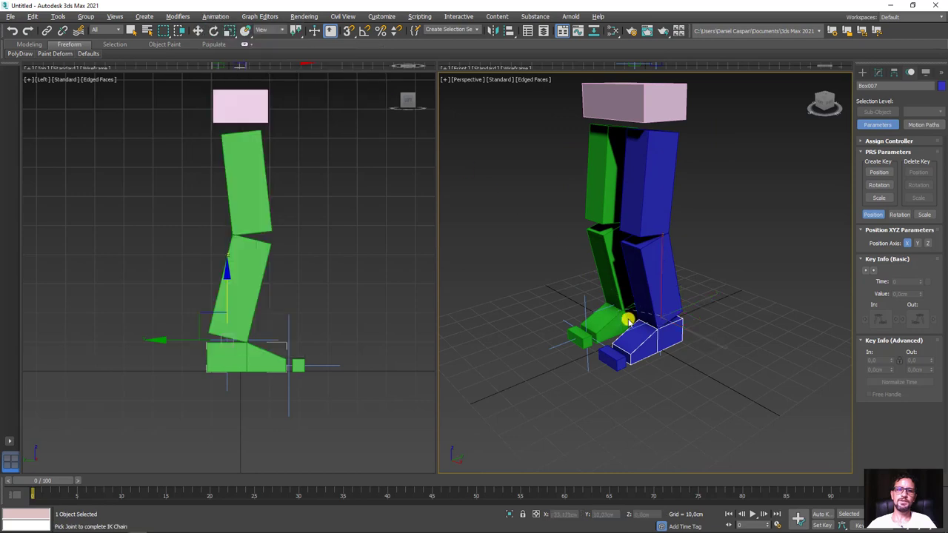
{"action": "left_click", "coordinate": [617, 360]}
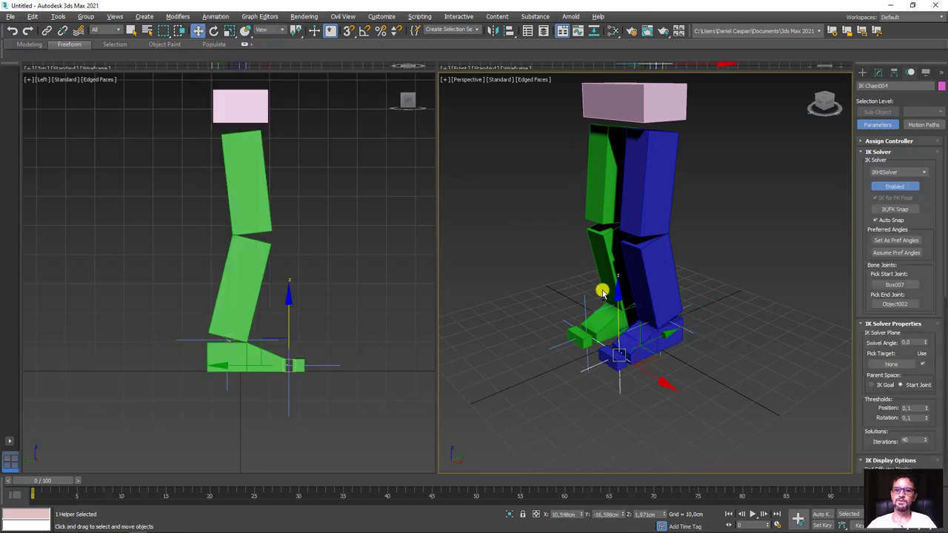
{"action": "middle_click_drag", "start_coordinate": [603, 289], "coordinate": [736, 290], "text": "alt"}
{"action": "left_click", "coordinate": [575, 111]}
Drag the hip box down on Z to crouch both legs and adjust the blue leg's IK goal.
{"action": "middle_click_drag", "start_coordinate": [576, 118], "coordinate": [623, 137], "text": "alt"}
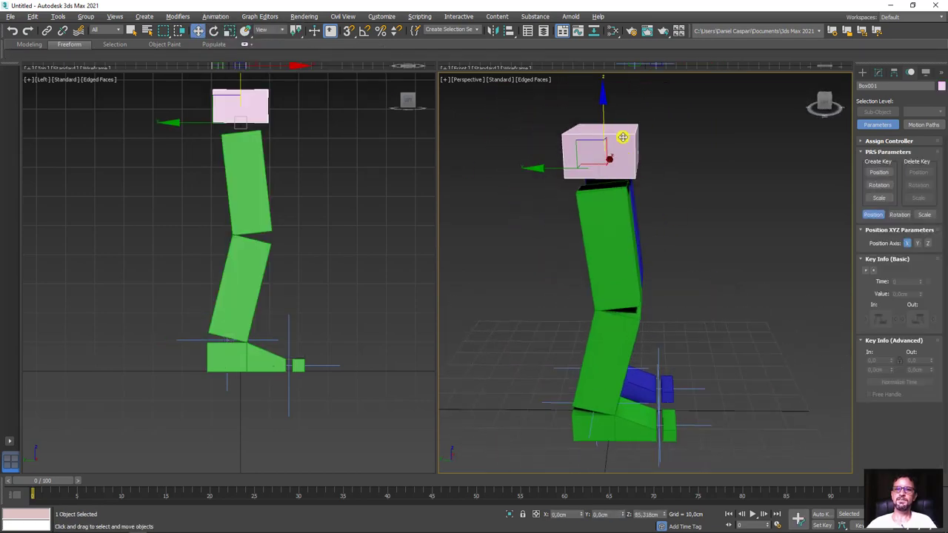
{"action": "mouse_move", "coordinate": [604, 109]}
{"action": "left_mouse_down"}
{"action": "mouse_move", "coordinate": [609, 241]}
{"action": "mouse_move", "coordinate": [603, 93]}
{"action": "mouse_move", "coordinate": [601, 218]}
{"action": "mouse_move", "coordinate": [599, 97]}
{"action": "mouse_move", "coordinate": [604, 201]}
{"action": "left_mouse_up"}
{"action": "mouse_move", "coordinate": [688, 279]}
{"action": "middle_mouse_down", "text": "alt"}
{"action": "mouse_move", "coordinate": [723, 363]}
{"action": "mouse_move", "coordinate": [656, 290]}
{"action": "mouse_move", "coordinate": [664, 242]}
{"action": "middle_mouse_up", "text": "alt"}
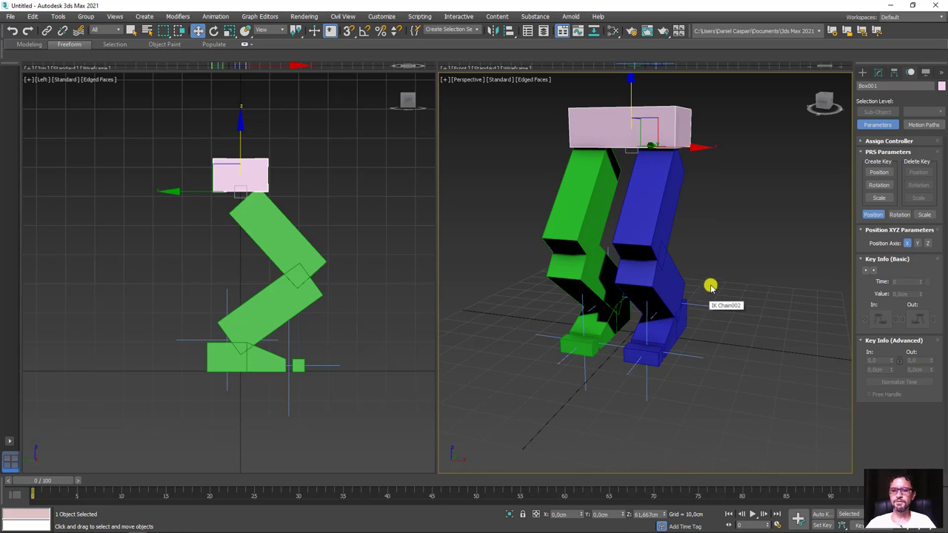
{"action": "middle_click_drag", "start_coordinate": [710, 288], "coordinate": [696, 310]}
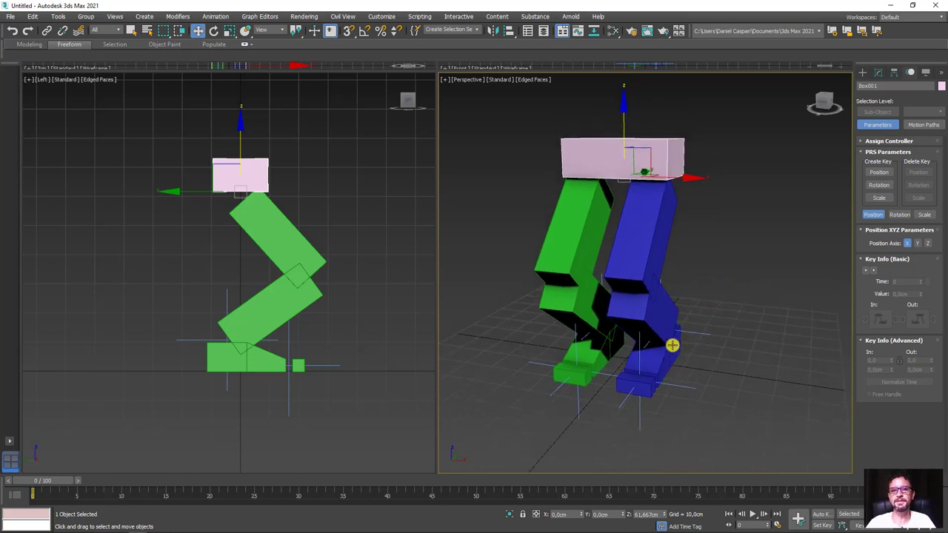
{"action": "mouse_move", "coordinate": [694, 333]}
{"action": "left_mouse_down"}
{"action": "mouse_move", "coordinate": [713, 338]}
{"action": "mouse_move", "coordinate": [688, 358]}
{"action": "mouse_move", "coordinate": [702, 351]}
{"action": "left_mouse_up"}
{"action": "middle_click_drag", "start_coordinate": [702, 351], "coordinate": [706, 353]}
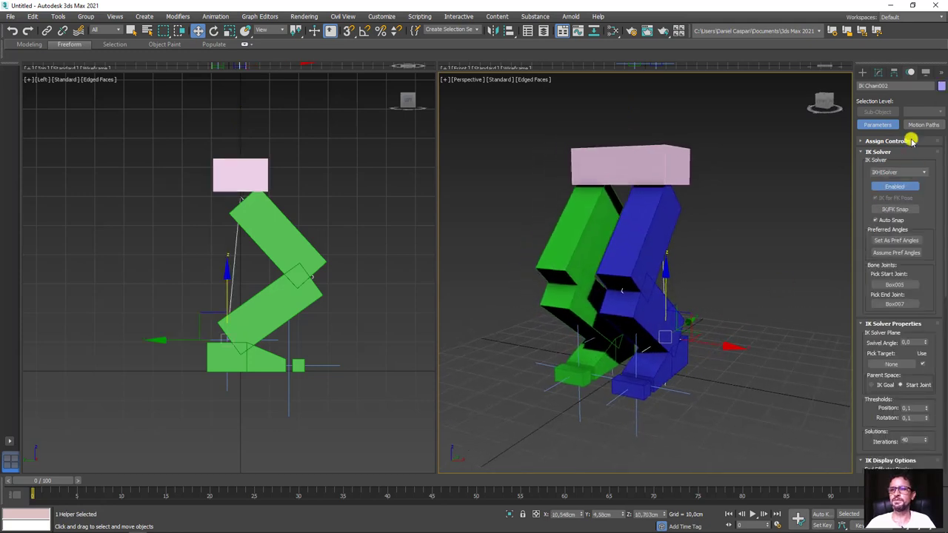
{"action": "left_click", "coordinate": [869, 71]}
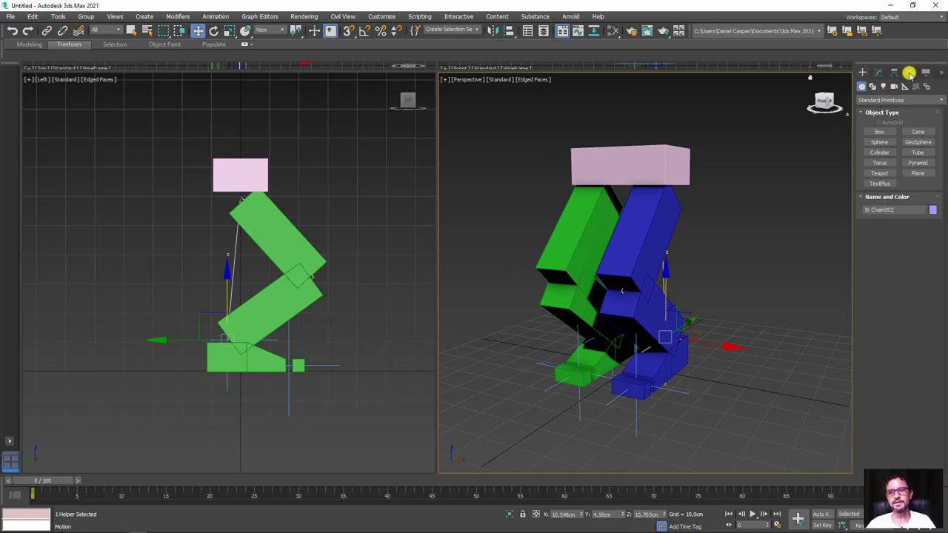
{"action": "left_click", "coordinate": [910, 74]}
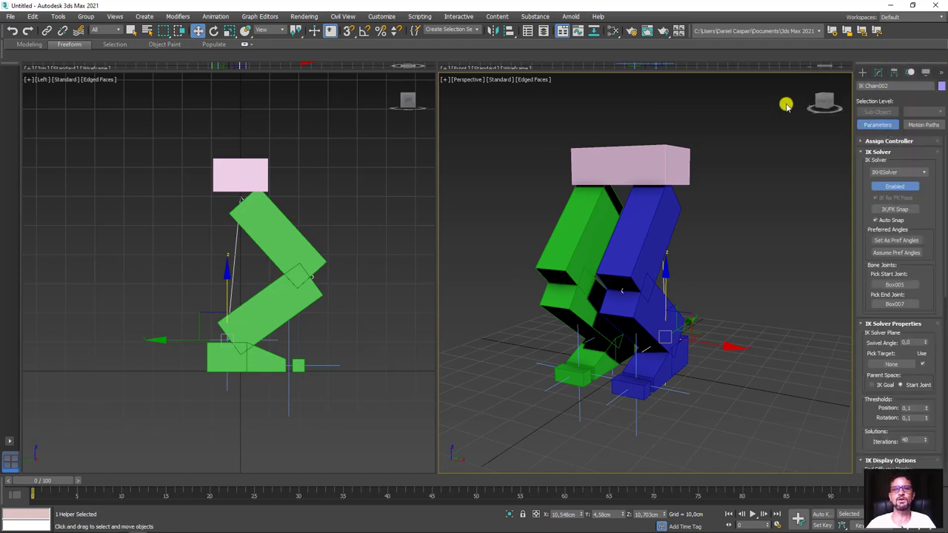
{"action": "left_click_drag", "start_coordinate": [924, 307], "coordinate": [921, 198]}
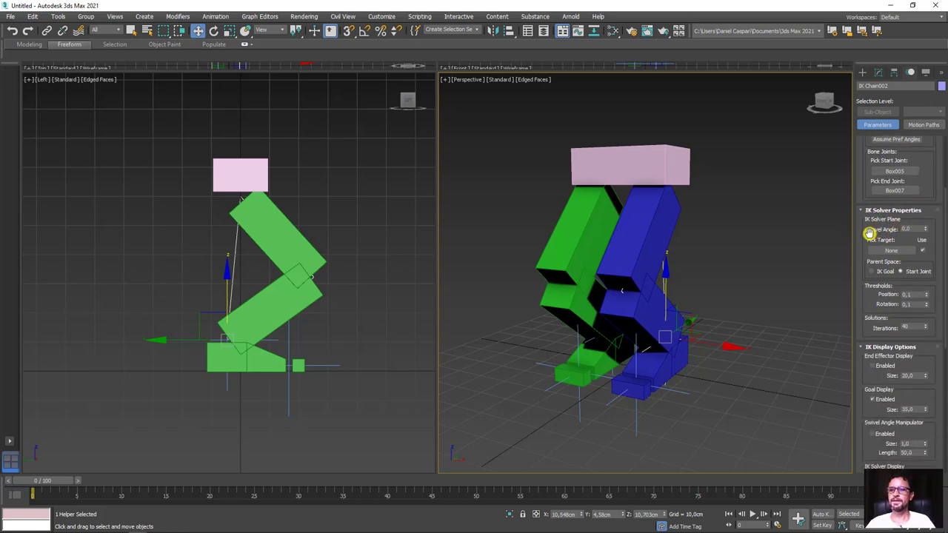
{"action": "mouse_move", "coordinate": [925, 231]}
{"action": "left_mouse_down"}
{"action": "mouse_move", "coordinate": [925, 191]}
{"action": "mouse_move", "coordinate": [938, 246]}
{"action": "mouse_move", "coordinate": [933, 197]}
{"action": "mouse_move", "coordinate": [6, 265]}
{"action": "mouse_move", "coordinate": [933, 197]}
{"action": "mouse_move", "coordinate": [3, 252]}
{"action": "left_mouse_up"}
{"action": "right_click", "coordinate": [2, 289]}
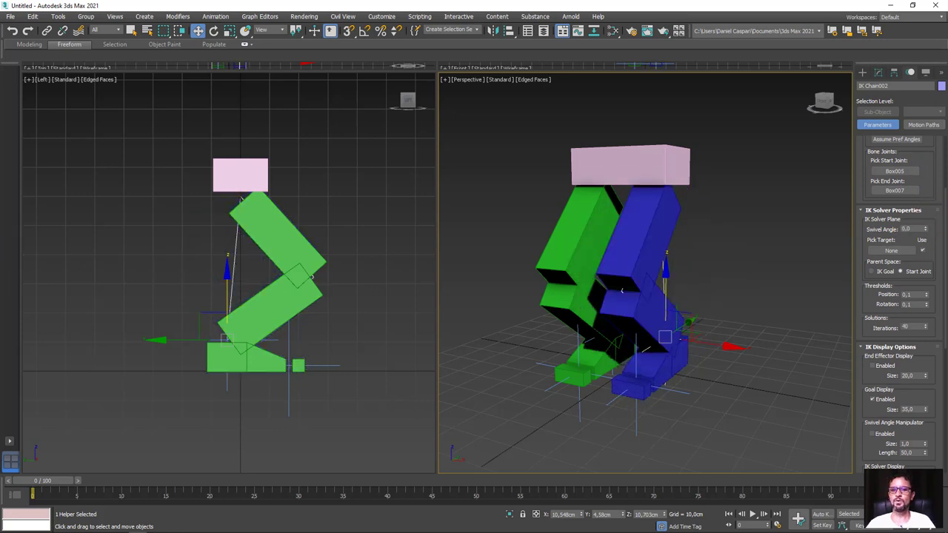
{"action": "mouse_move", "coordinate": [454, 308]}
{"action": "middle_mouse_down", "text": "alt"}
{"action": "mouse_move", "coordinate": [499, 313]}
{"action": "mouse_move", "coordinate": [583, 362]}
{"action": "middle_mouse_up", "text": "alt"}
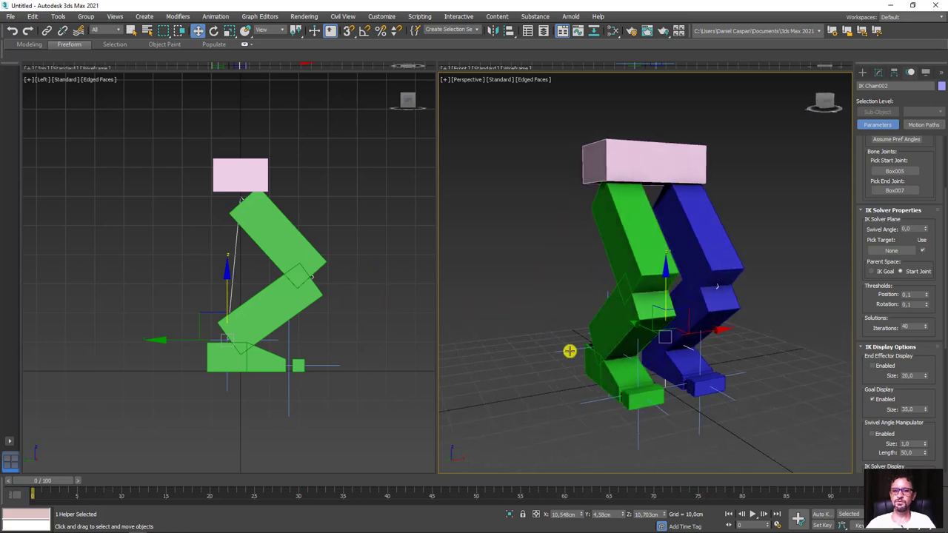
{"action": "left_click", "coordinate": [568, 351]}
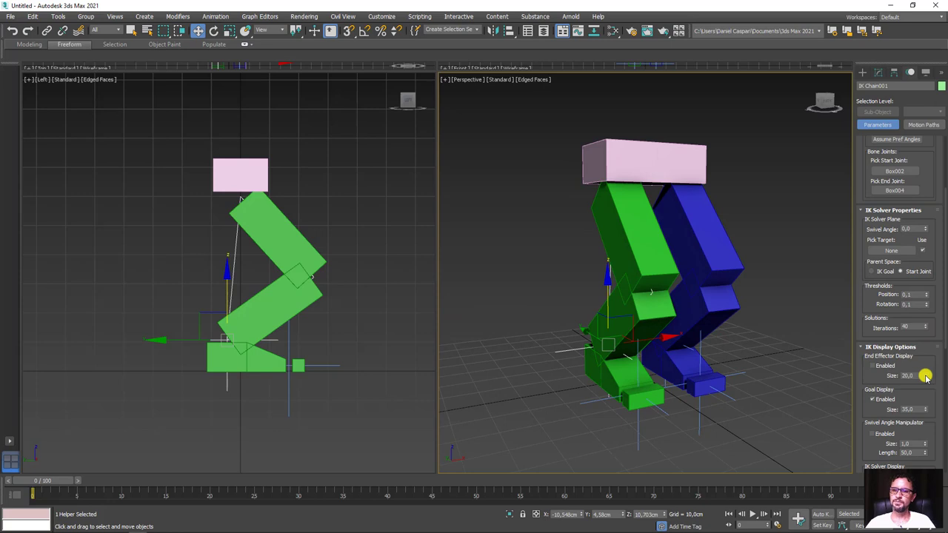
{"action": "left_click_drag", "start_coordinate": [925, 230], "coordinate": [922, 211]}
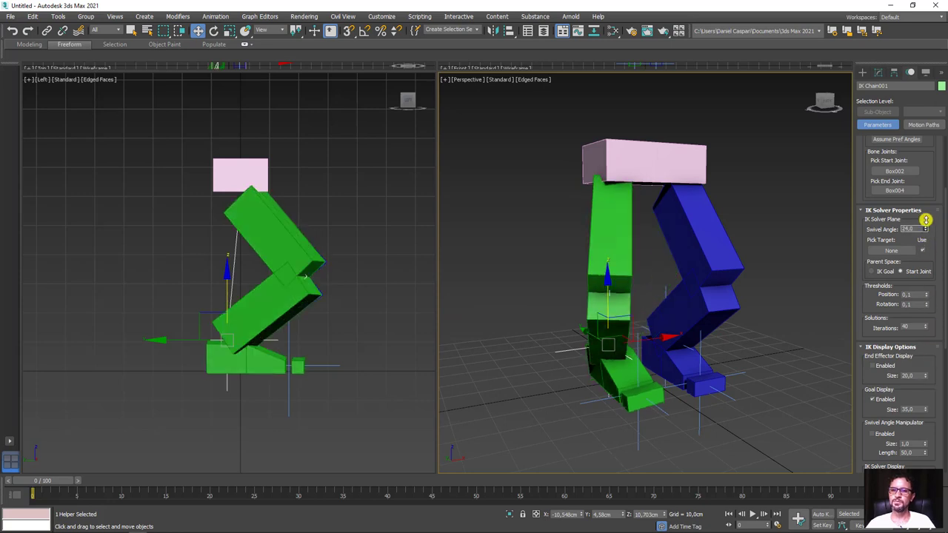
{"action": "right_click", "coordinate": [922, 210]}
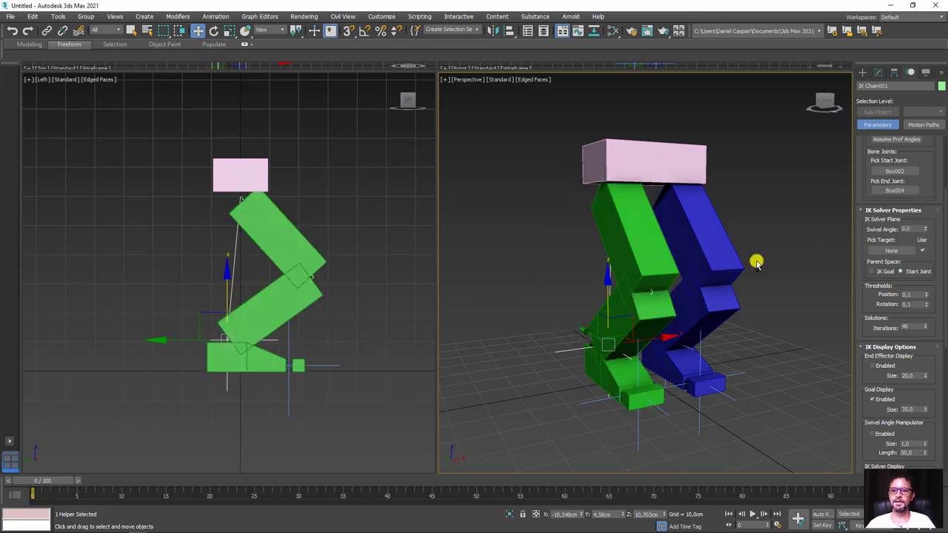
{"action": "mouse_move", "coordinate": [756, 259]}
{"action": "middle_mouse_down", "text": "alt"}
{"action": "mouse_move", "coordinate": [719, 307]}
{"action": "mouse_move", "coordinate": [680, 252]}
{"action": "middle_mouse_up", "text": "alt"}
Raise the pink hip box to straighten the legs, then view from the front.
{"action": "left_click", "coordinate": [599, 175]}
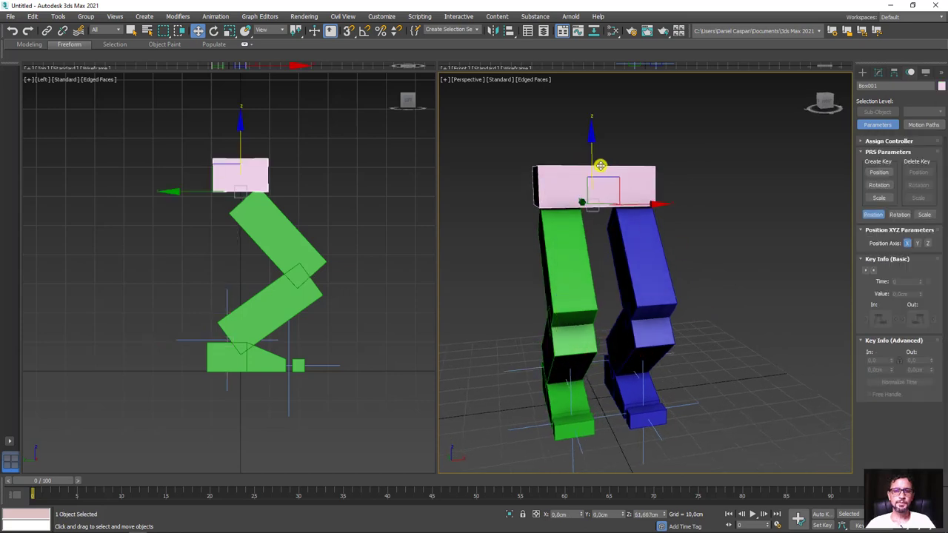
{"action": "middle_click_drag", "start_coordinate": [368, 243], "coordinate": [313, 268]}
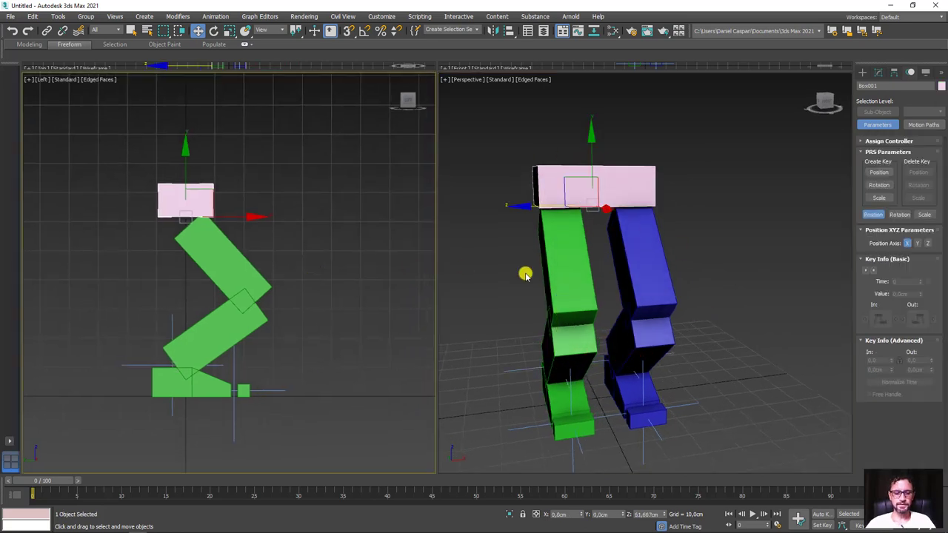
{"action": "mouse_move", "coordinate": [595, 143]}
{"action": "left_mouse_down"}
{"action": "mouse_move", "coordinate": [599, 97]}
{"action": "mouse_move", "coordinate": [639, 82]}
{"action": "mouse_move", "coordinate": [661, 259]}
{"action": "mouse_move", "coordinate": [634, 284]}
{"action": "left_mouse_up"}
{"action": "key", "text": "f"}
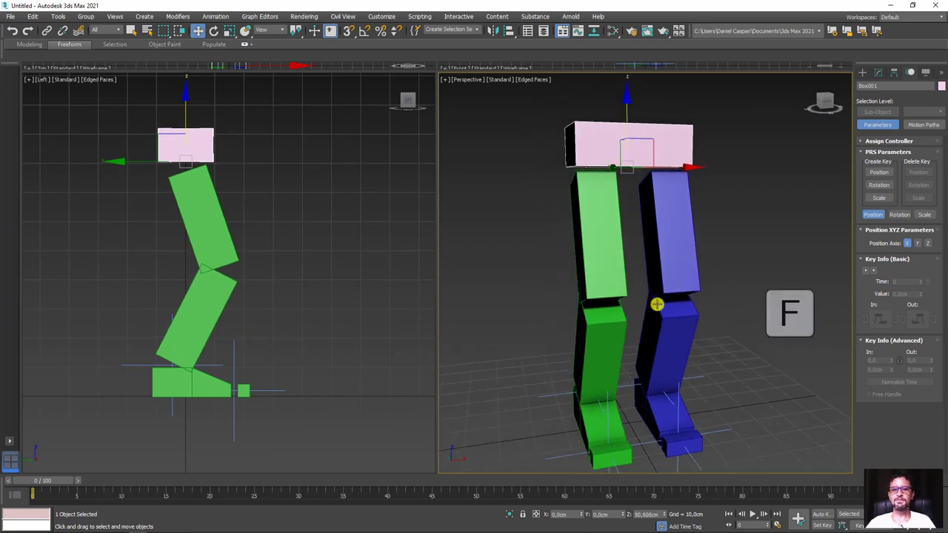
{"action": "scroll", "coordinate": [635, 244], "scroll_direction": "up", "scroll_amount": 3}
{"action": "scroll", "coordinate": [652, 229], "scroll_direction": "up", "scroll_amount": 5}
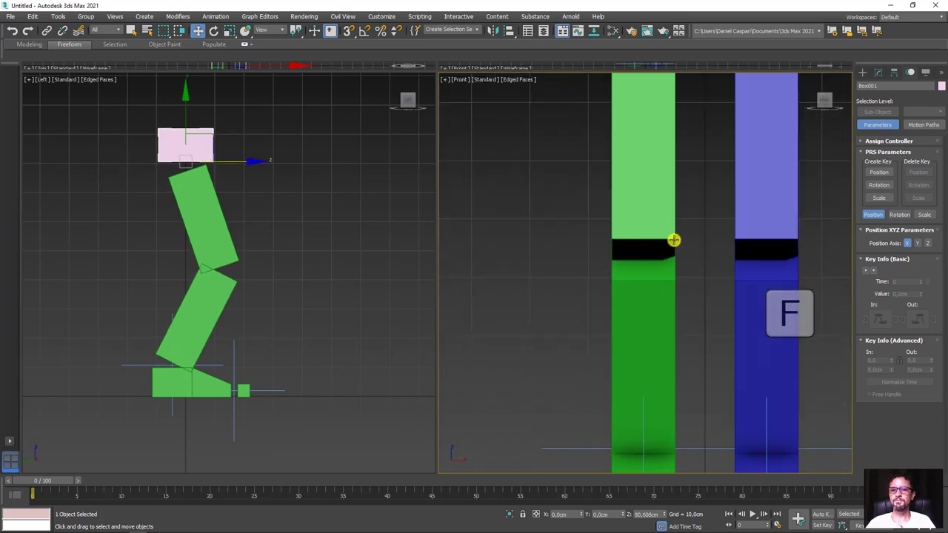
Draw a circle at the green knee and move it out in front of the leg.
{"action": "left_click", "coordinate": [876, 73]}
{"action": "left_click", "coordinate": [862, 73]}
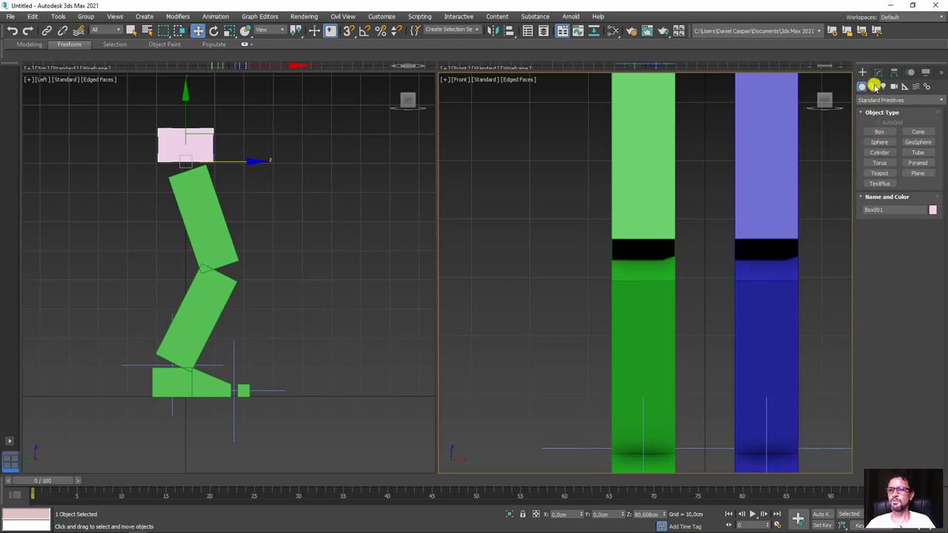
{"action": "left_click", "coordinate": [872, 86]}
{"action": "left_click", "coordinate": [879, 150]}
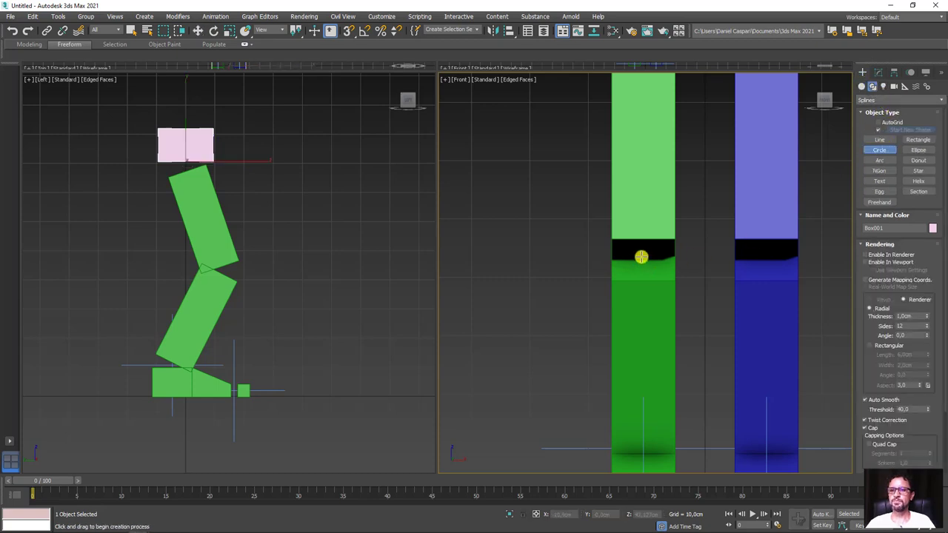
{"action": "left_click_drag", "start_coordinate": [642, 256], "coordinate": [663, 269]}
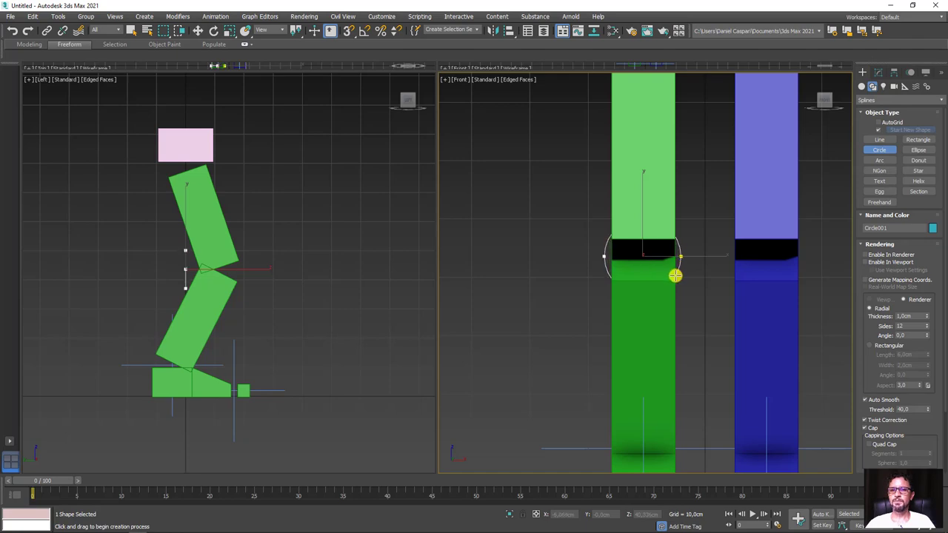
{"action": "right_click", "coordinate": [649, 288]}
{"action": "mouse_move", "coordinate": [649, 288]}
{"action": "middle_mouse_down", "text": "alt"}
{"action": "mouse_move", "coordinate": [639, 298]}
{"action": "mouse_move", "coordinate": [614, 268]}
{"action": "middle_mouse_up", "text": "alt"}
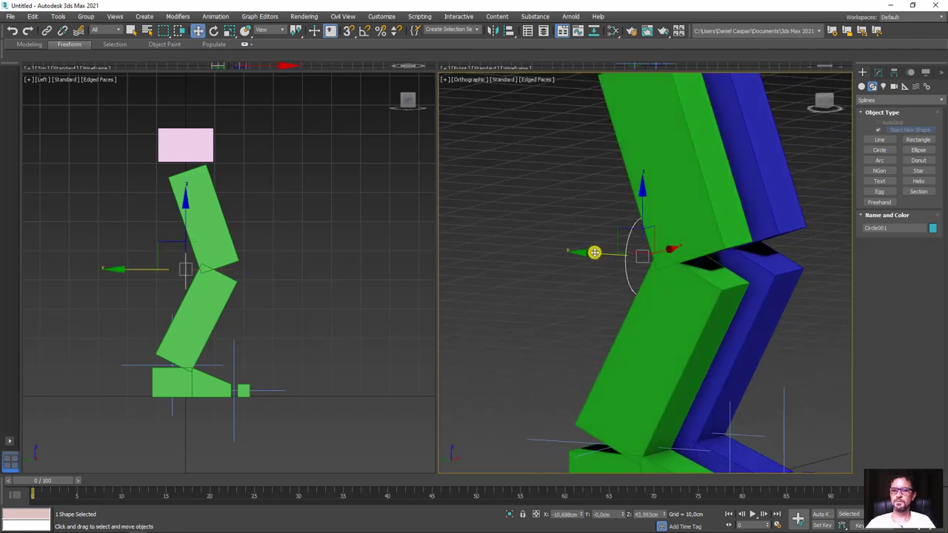
{"action": "left_click_drag", "start_coordinate": [594, 252], "coordinate": [748, 303]}
{"action": "mouse_move", "coordinate": [749, 302]}
{"action": "middle_mouse_down", "text": "alt"}
{"action": "mouse_move", "coordinate": [628, 311]}
{"action": "mouse_move", "coordinate": [637, 302]}
{"action": "mouse_move", "coordinate": [652, 311]}
{"action": "middle_mouse_up", "text": "alt"}
{"action": "left_click_drag", "start_coordinate": [674, 268], "coordinate": [625, 283]}
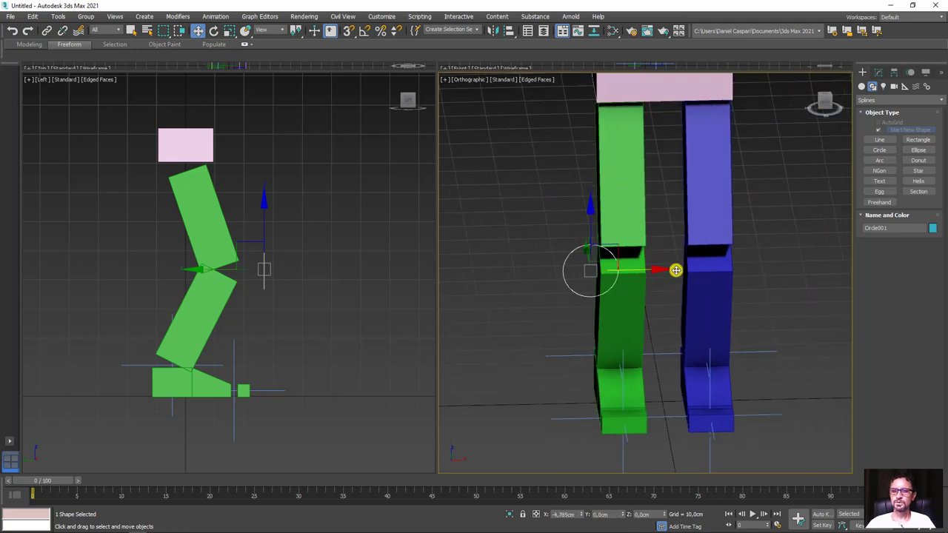
Align the circle to the green lower leg along X.
{"action": "left_click", "coordinate": [509, 31]}
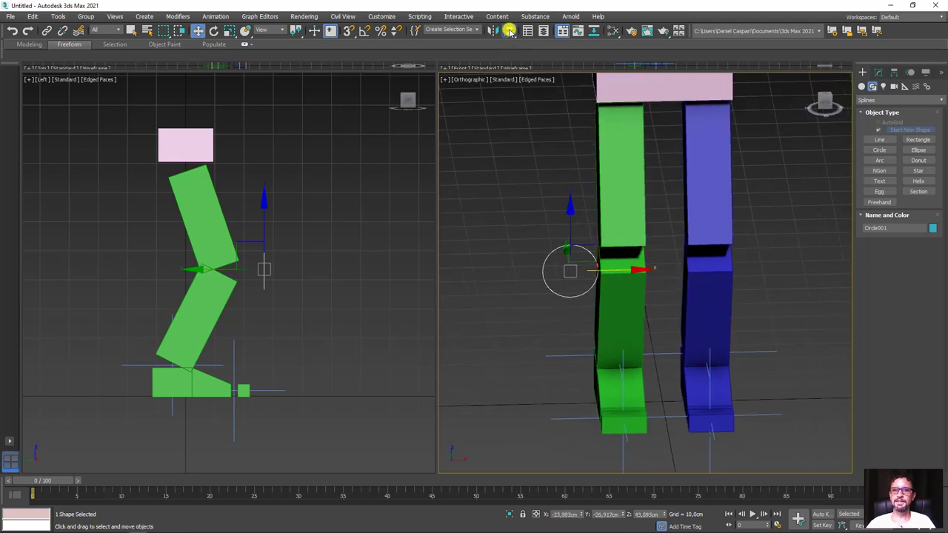
{"action": "left_click", "coordinate": [614, 296]}
{"action": "left_click", "coordinate": [774, 246]}
{"action": "left_click", "coordinate": [748, 246]}
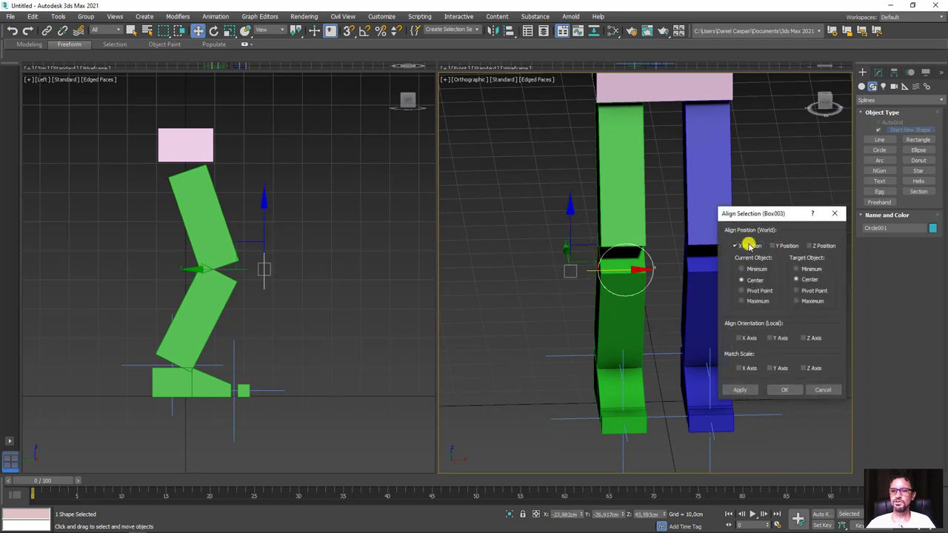
{"action": "left_click", "coordinate": [788, 390]}
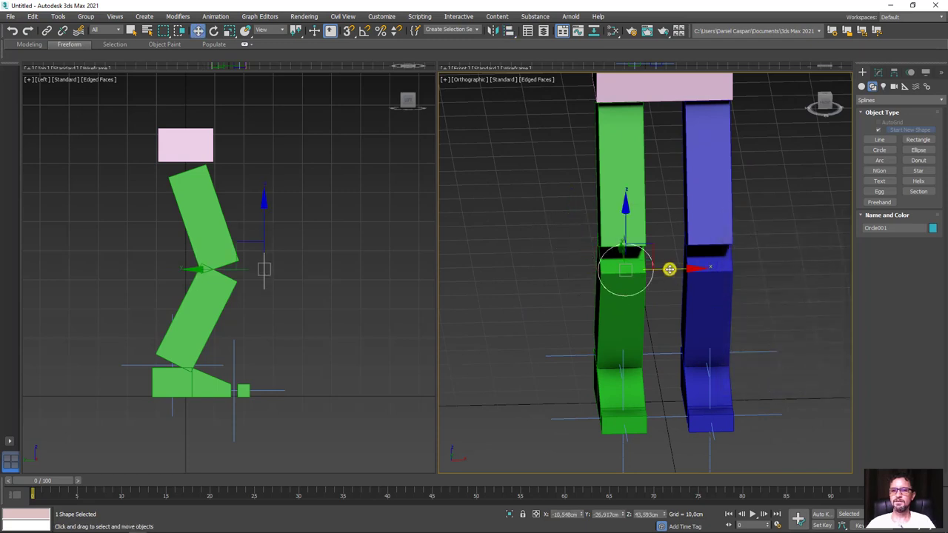
Shift-clone the circle and align the copy to the blue lower leg.
{"action": "left_click_drag", "start_coordinate": [669, 269], "coordinate": [698, 269], "text": "shift"}
{"action": "left_click", "coordinate": [483, 313]}
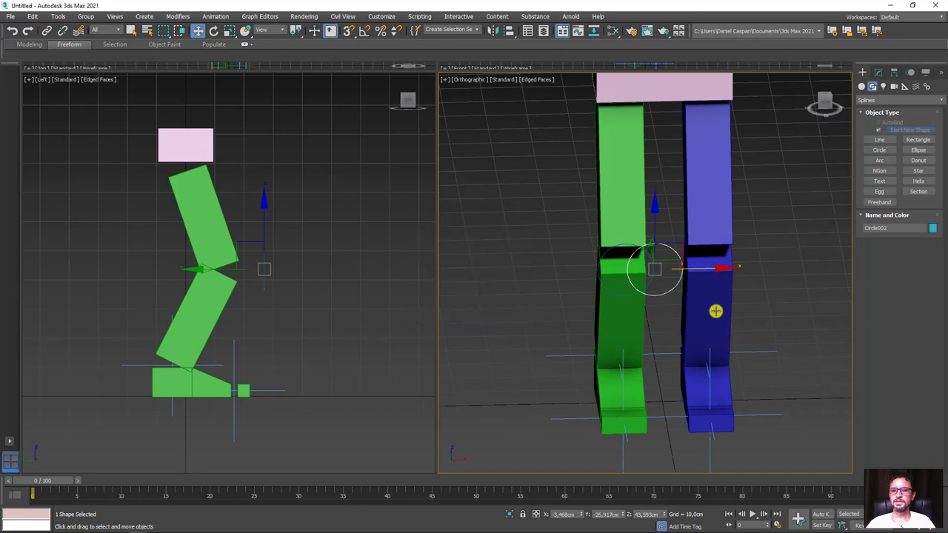
{"action": "left_click", "coordinate": [711, 308]}
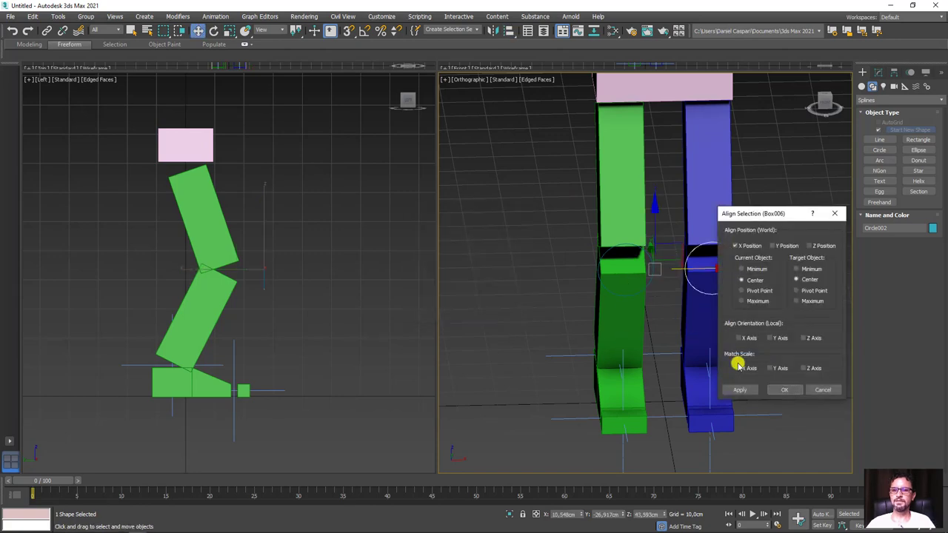
{"action": "left_click", "coordinate": [786, 390]}
{"action": "mouse_move", "coordinate": [703, 322]}
{"action": "middle_mouse_down", "text": "alt"}
{"action": "mouse_move", "coordinate": [654, 315]}
{"action": "mouse_move", "coordinate": [740, 318]}
{"action": "mouse_move", "coordinate": [707, 282]}
{"action": "mouse_move", "coordinate": [635, 376]}
{"action": "middle_mouse_up", "text": "alt"}
Set Circle001 as the green IK chain's swivel target and test the knee bend.
{"action": "left_click", "coordinate": [593, 343]}
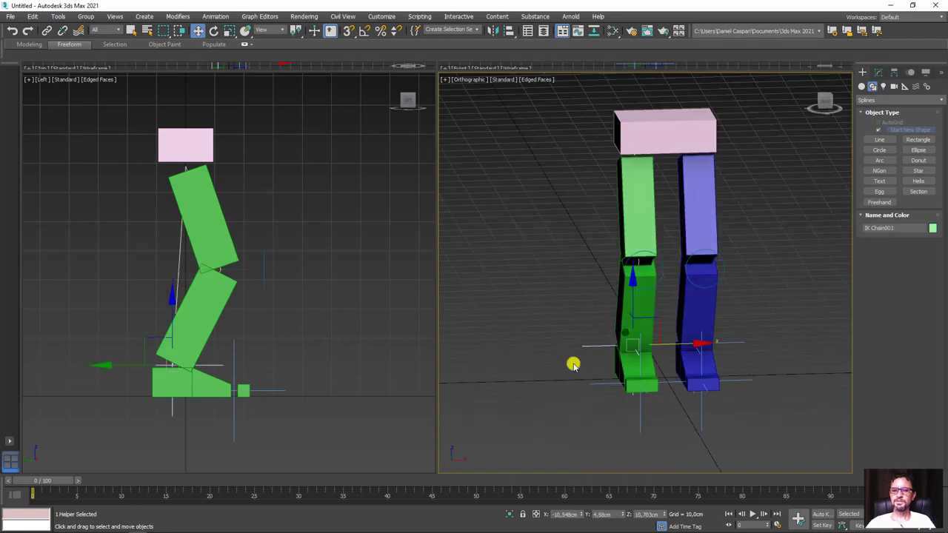
{"action": "mouse_move", "coordinate": [571, 363]}
{"action": "middle_mouse_down", "text": "alt"}
{"action": "mouse_move", "coordinate": [634, 371]}
{"action": "mouse_move", "coordinate": [576, 367]}
{"action": "mouse_move", "coordinate": [604, 369]}
{"action": "middle_mouse_up", "text": "alt"}
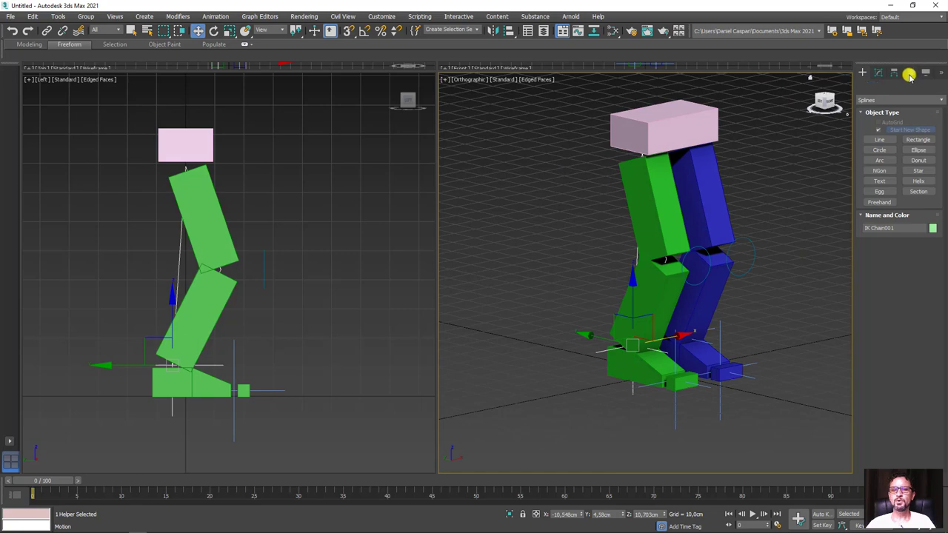
{"action": "left_click", "coordinate": [909, 74]}
{"action": "left_click_drag", "start_coordinate": [934, 257], "coordinate": [933, 153]}
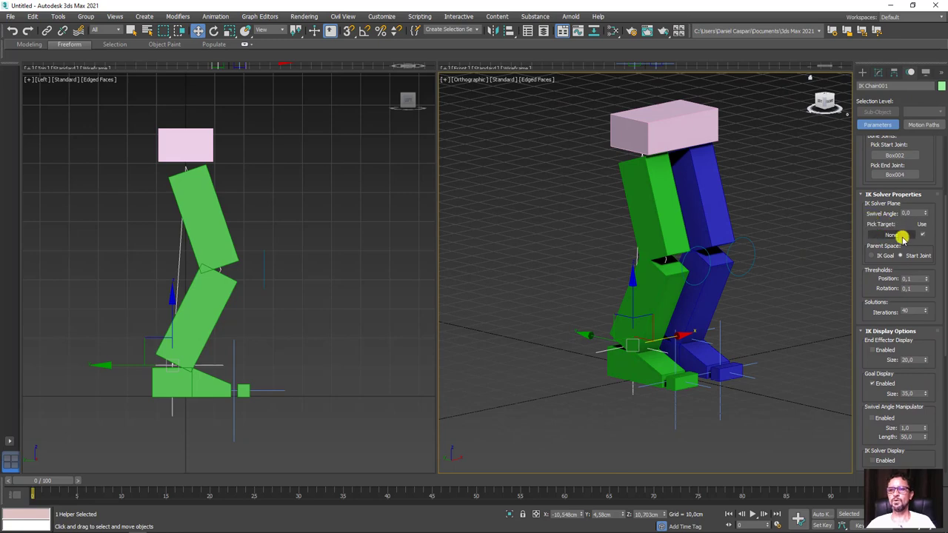
{"action": "left_click", "coordinate": [892, 236]}
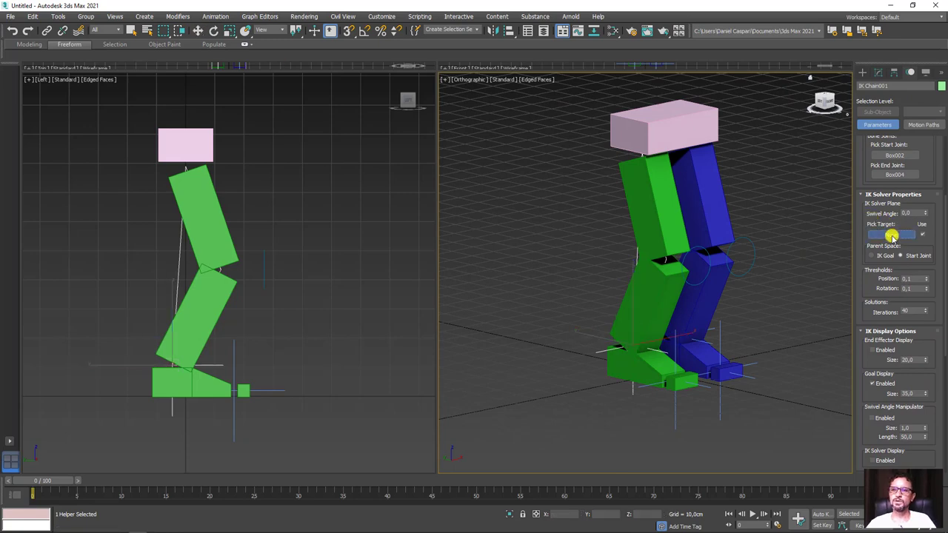
{"action": "left_click", "coordinate": [695, 246]}
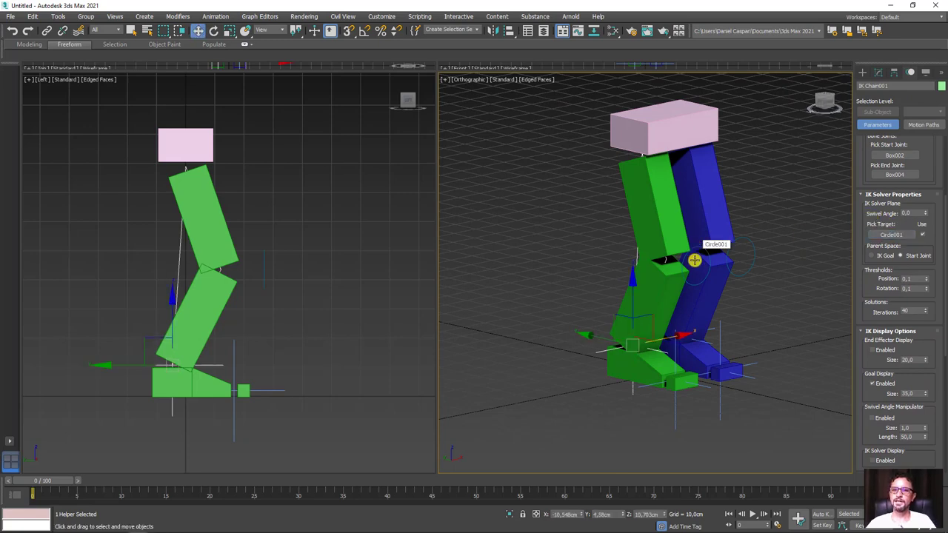
{"action": "mouse_move", "coordinate": [709, 278]}
{"action": "middle_mouse_down", "text": "alt"}
{"action": "mouse_move", "coordinate": [711, 320]}
{"action": "mouse_move", "coordinate": [672, 287]}
{"action": "middle_mouse_up", "text": "alt"}
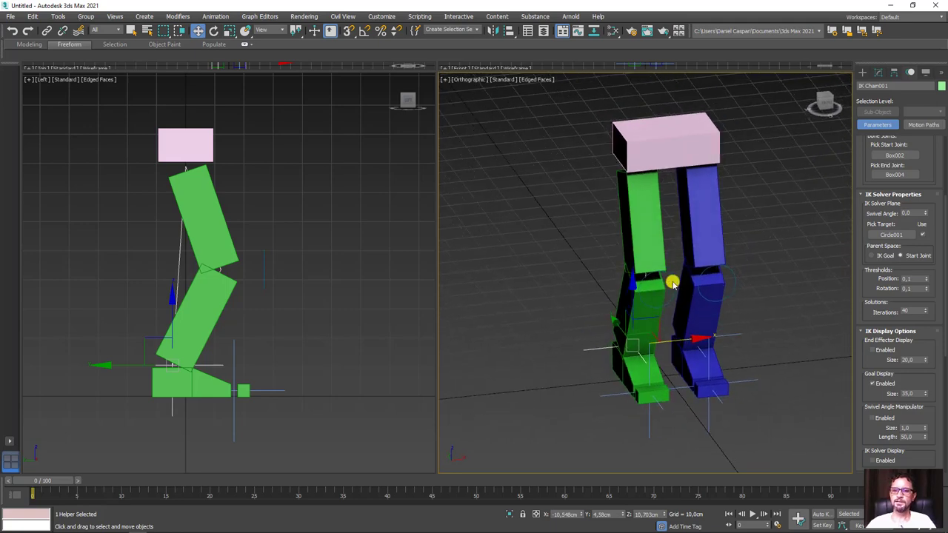
{"action": "left_click", "coordinate": [671, 282]}
{"action": "left_click_drag", "start_coordinate": [702, 285], "coordinate": [664, 294]}
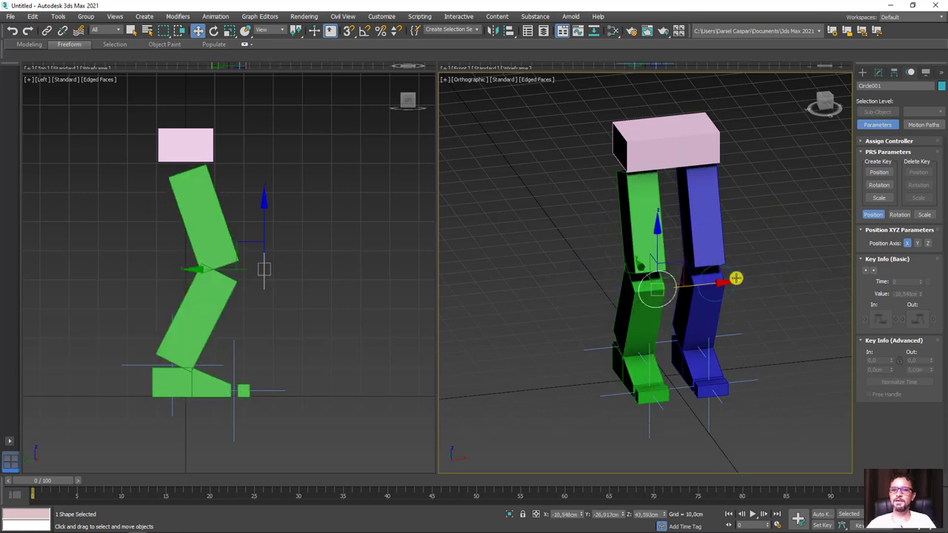
Set Circle002 as the blue IK chain's swivel target and test by moving it.
{"action": "left_click", "coordinate": [733, 278]}
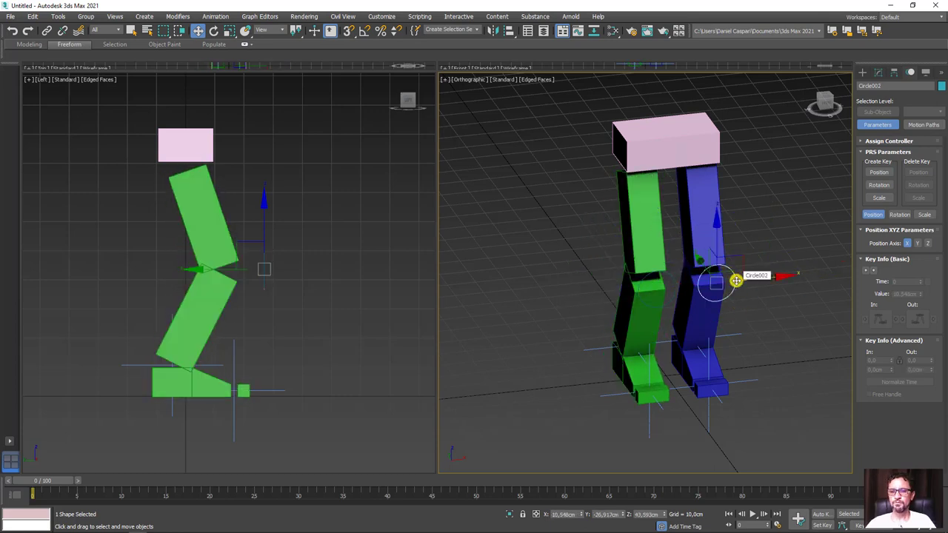
{"action": "left_click", "coordinate": [733, 334]}
{"action": "left_click_drag", "start_coordinate": [927, 304], "coordinate": [926, 229]}
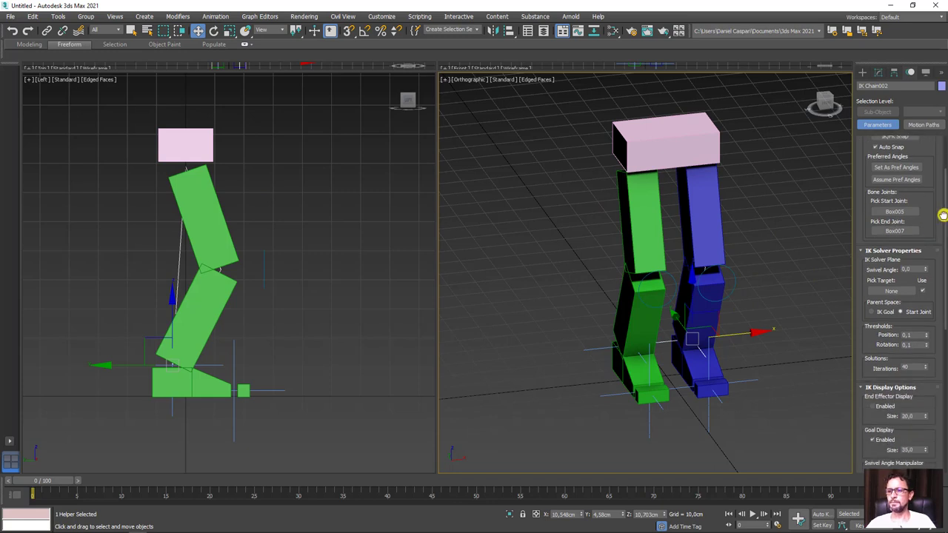
{"action": "left_click", "coordinate": [890, 288]}
{"action": "left_click", "coordinate": [739, 281]}
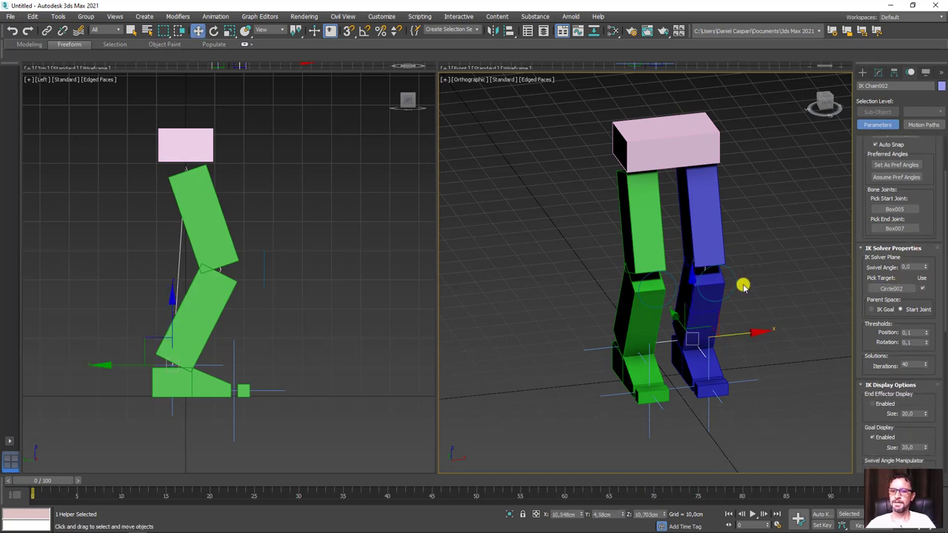
{"action": "left_click", "coordinate": [736, 278]}
{"action": "mouse_move", "coordinate": [746, 283]}
{"action": "left_mouse_down"}
{"action": "mouse_move", "coordinate": [793, 275]}
{"action": "mouse_move", "coordinate": [738, 286]}
{"action": "mouse_move", "coordinate": [758, 277]}
{"action": "mouse_move", "coordinate": [719, 278]}
{"action": "left_mouse_up"}
{"action": "mouse_move", "coordinate": [764, 325]}
{"action": "middle_mouse_down"}
{"action": "mouse_move", "coordinate": [702, 341]}
{"action": "mouse_move", "coordinate": [724, 326]}
{"action": "middle_mouse_up"}
{"action": "left_click", "coordinate": [863, 71]}
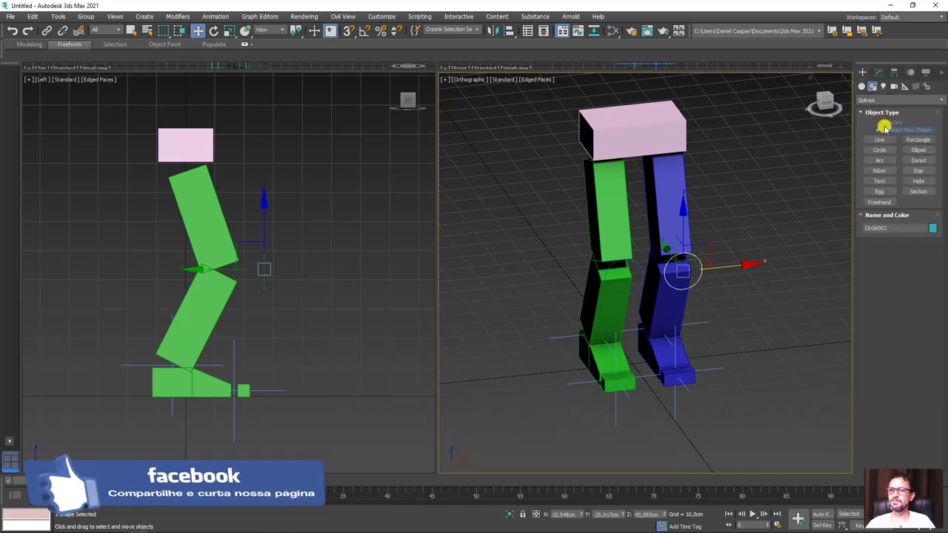
Draw a rectangle around the blue foot.
{"action": "left_click", "coordinate": [914, 140]}
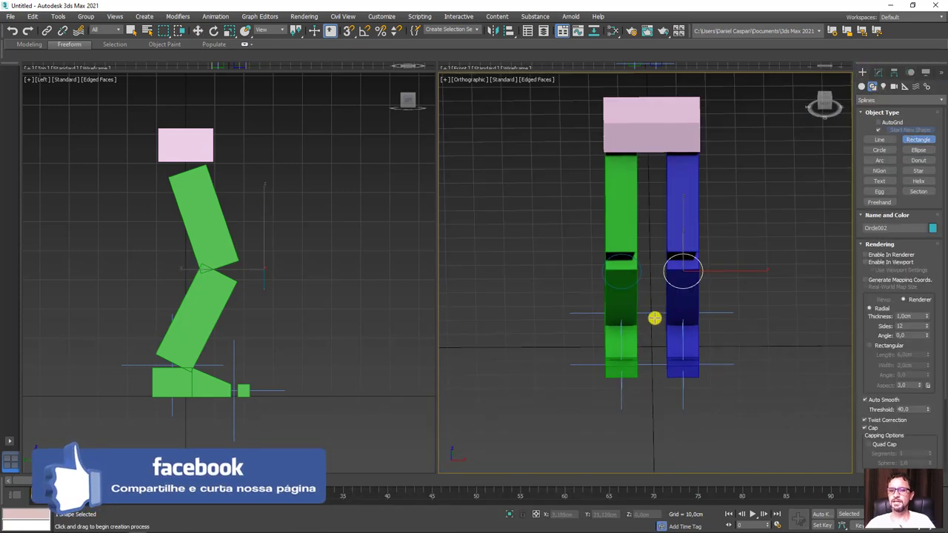
{"action": "left_click_drag", "start_coordinate": [655, 318], "coordinate": [703, 386]}
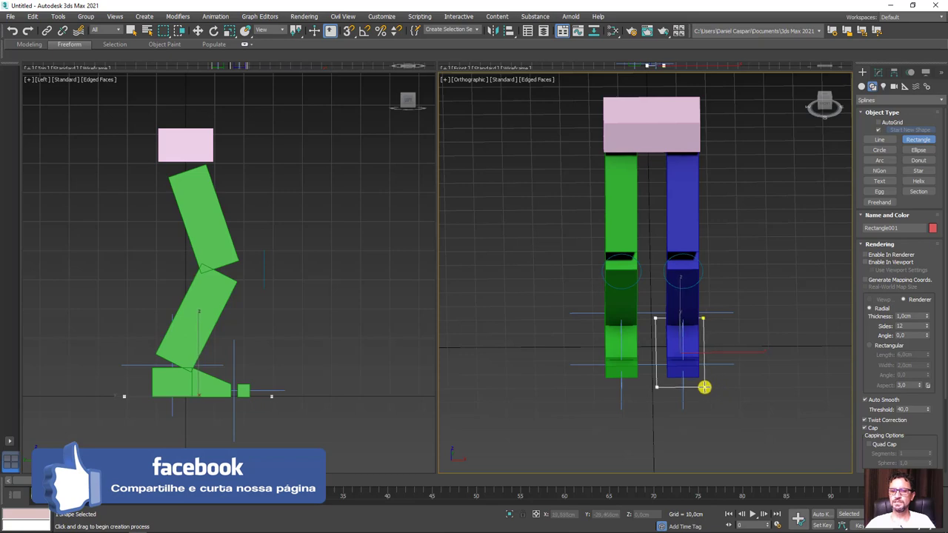
{"action": "key", "text": "w"}
{"action": "middle_click_drag", "start_coordinate": [704, 387], "coordinate": [631, 412], "text": "alt"}
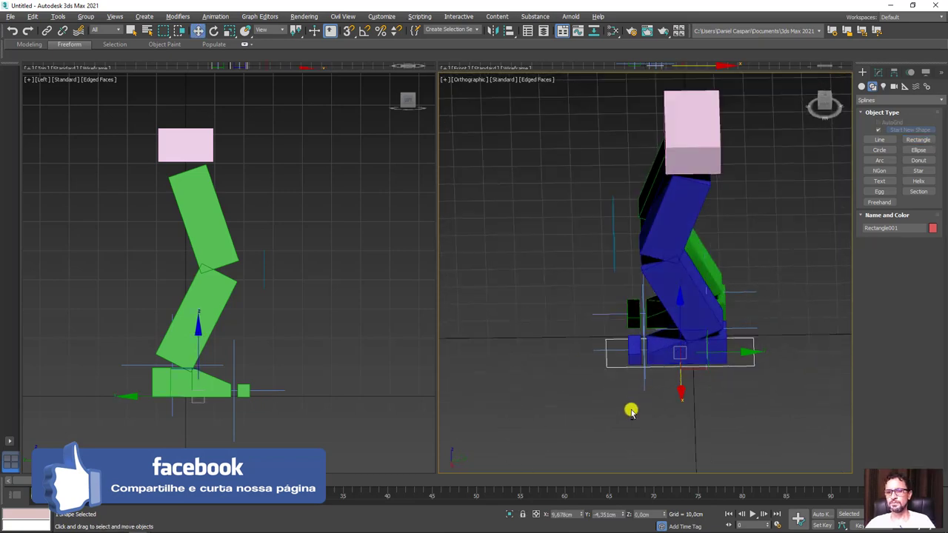
Set the rectangle's length to 37,438cm and turn on Enable In Viewport.
{"action": "left_click", "coordinate": [877, 72]}
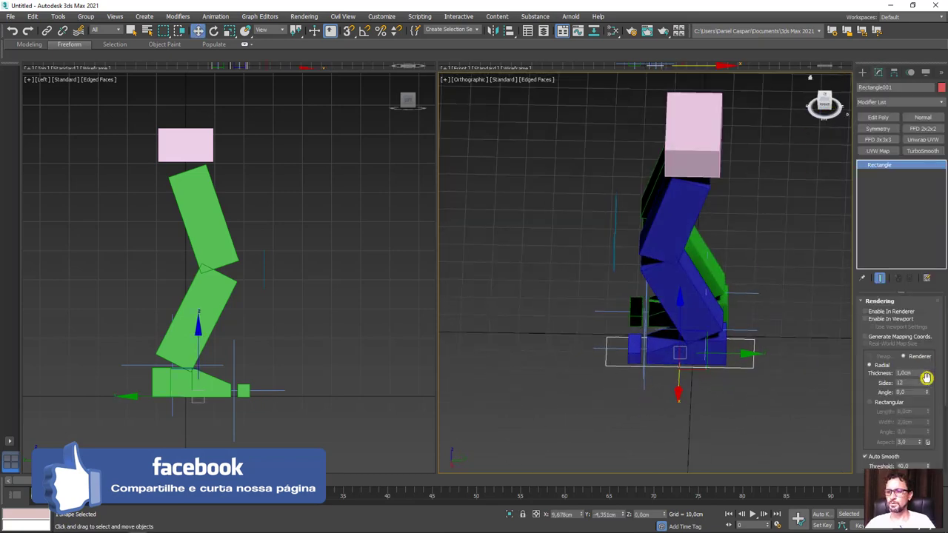
{"action": "left_click_drag", "start_coordinate": [934, 368], "coordinate": [931, 174]}
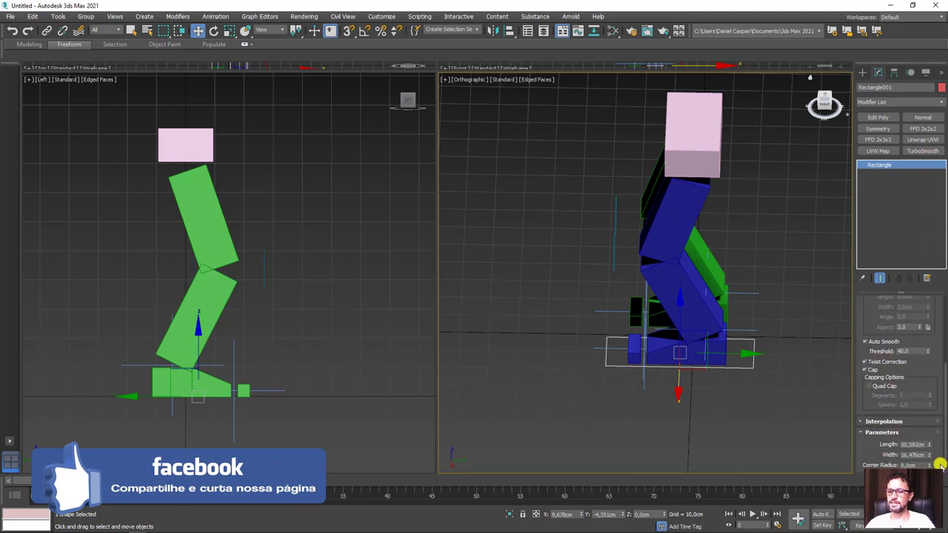
{"action": "left_click_drag", "start_coordinate": [929, 447], "coordinate": [924, 457]}
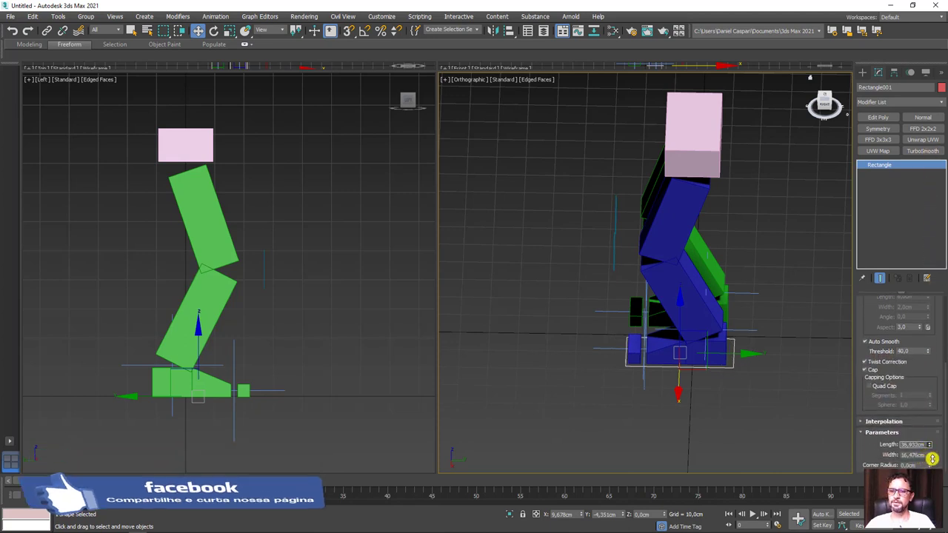
{"action": "left_click_drag", "start_coordinate": [740, 357], "coordinate": [736, 357]}
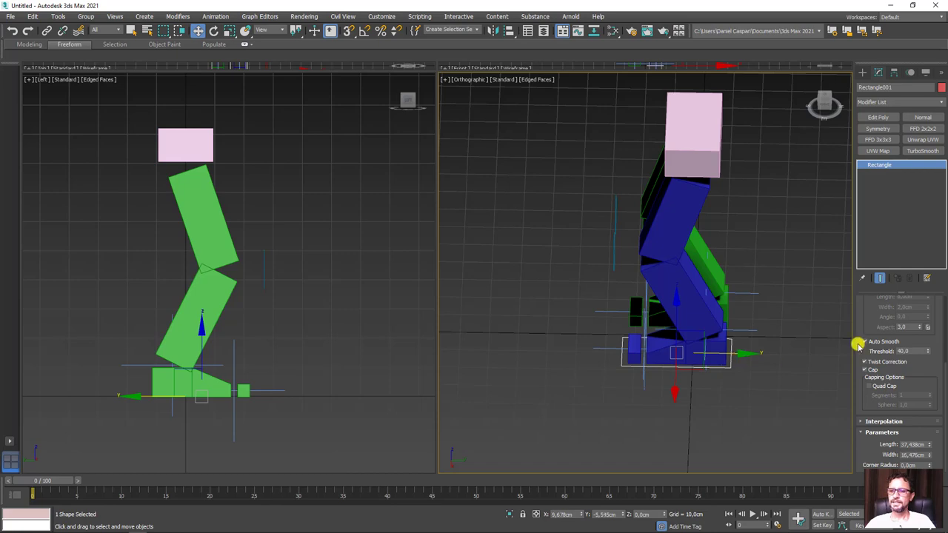
{"action": "left_click_drag", "start_coordinate": [864, 306], "coordinate": [878, 530]}
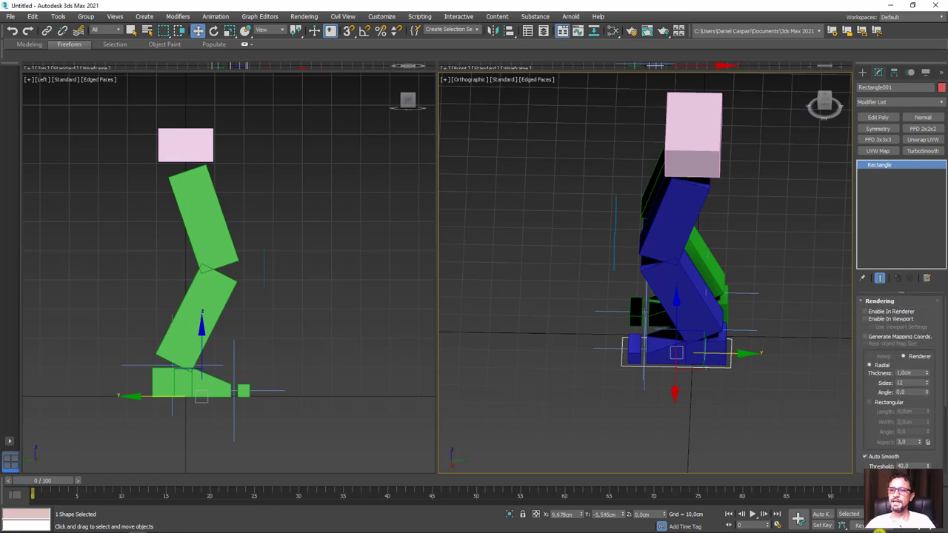
{"action": "left_click", "coordinate": [874, 318]}
{"action": "mouse_move", "coordinate": [630, 395]}
{"action": "middle_mouse_down", "text": "alt"}
{"action": "mouse_move", "coordinate": [700, 381]}
{"action": "mouse_move", "coordinate": [670, 339]}
{"action": "middle_mouse_up", "text": "alt"}
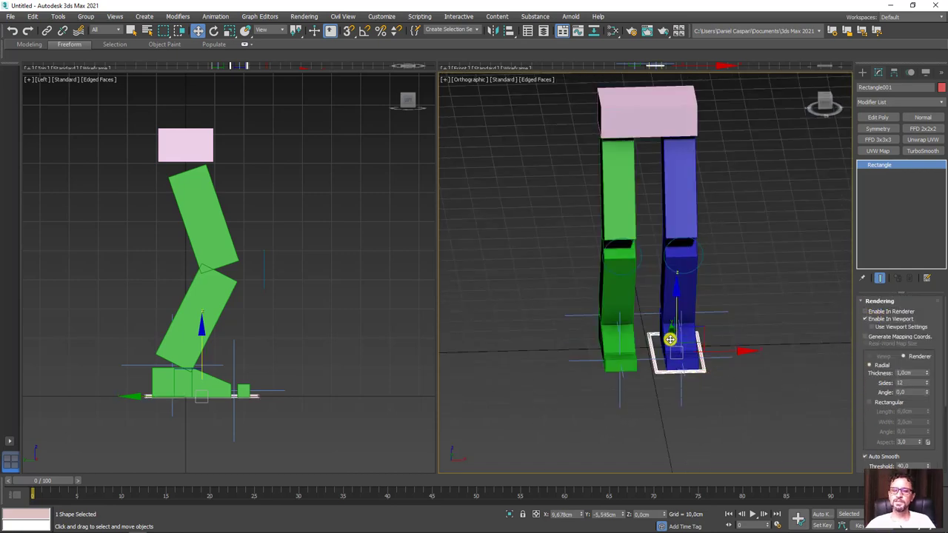
Render a test image, check its alpha channel, then close the render window.
{"action": "left_click", "coordinate": [667, 30]}
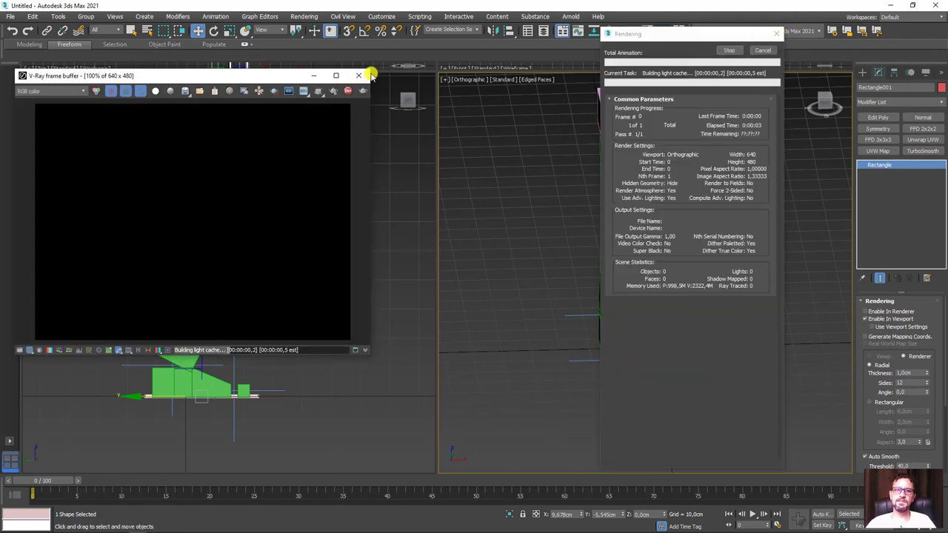
{"action": "left_click", "coordinate": [157, 91]}
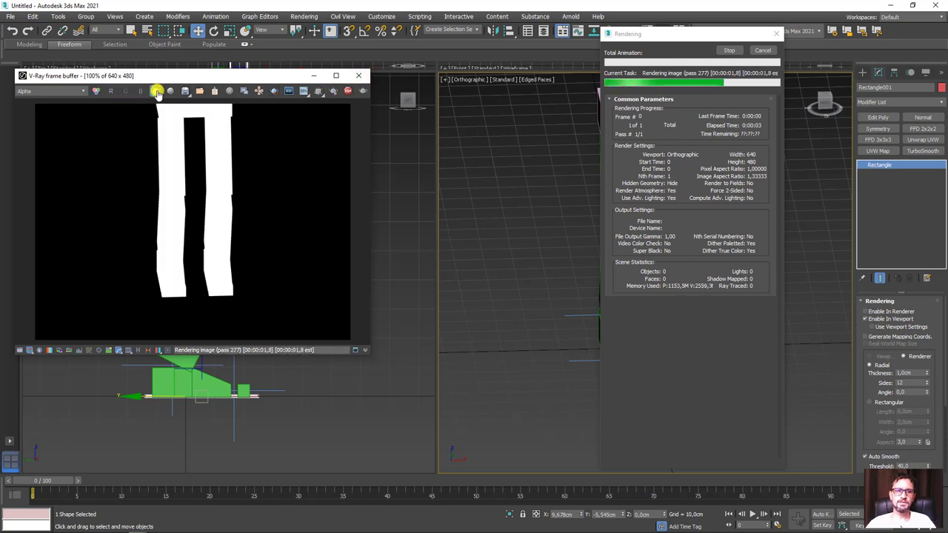
{"action": "left_click", "coordinate": [157, 92]}
{"action": "left_click", "coordinate": [364, 77]}
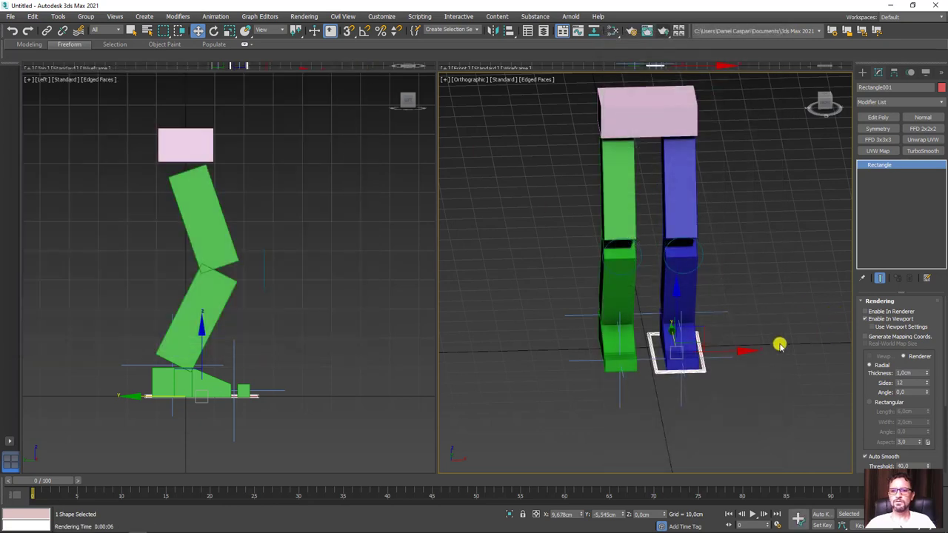
{"action": "scroll", "coordinate": [740, 333], "scroll_direction": "up", "scroll_amount": 2}
{"action": "scroll", "coordinate": [670, 320], "scroll_direction": "up", "scroll_amount": 3}
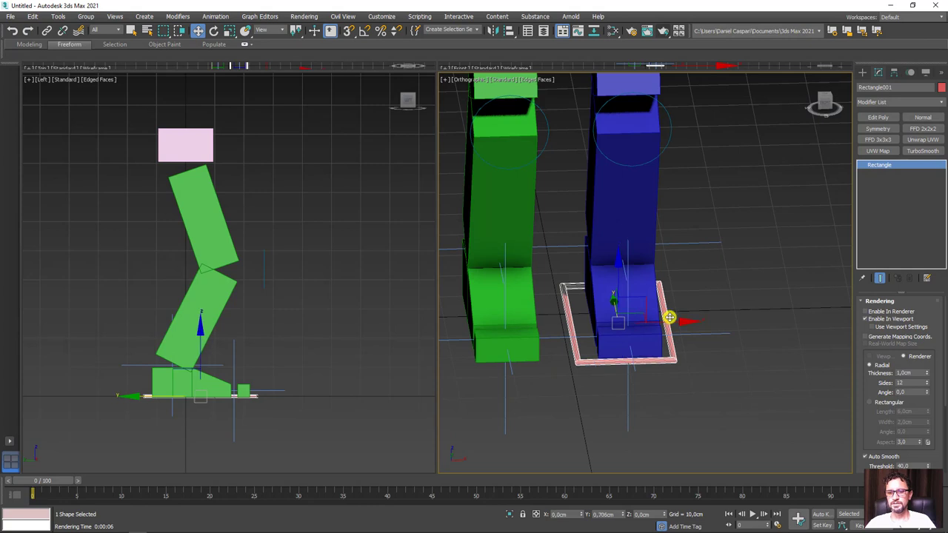
{"action": "middle_click_drag", "start_coordinate": [698, 333], "coordinate": [679, 340], "text": "alt"}
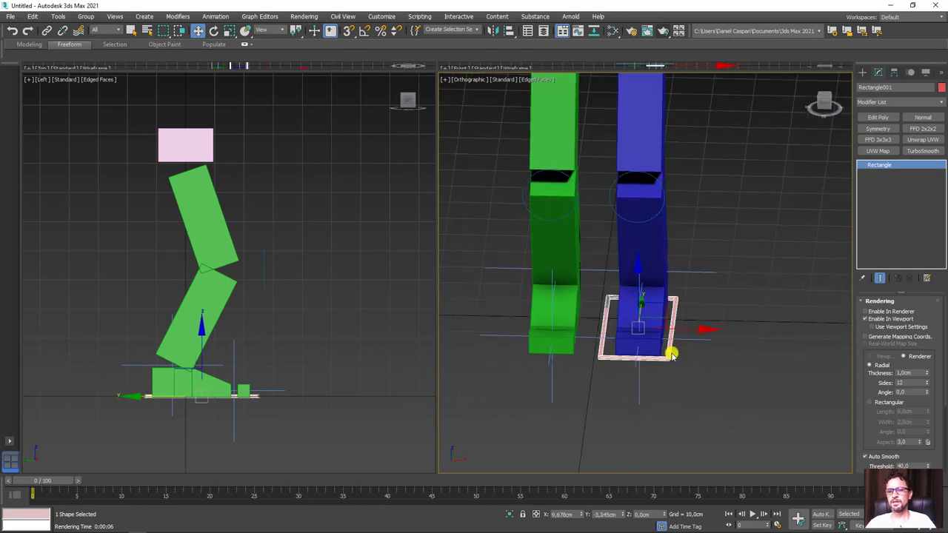
Align the rectangle onto the blue foot.
{"action": "left_click_drag", "start_coordinate": [692, 328], "coordinate": [720, 343]}
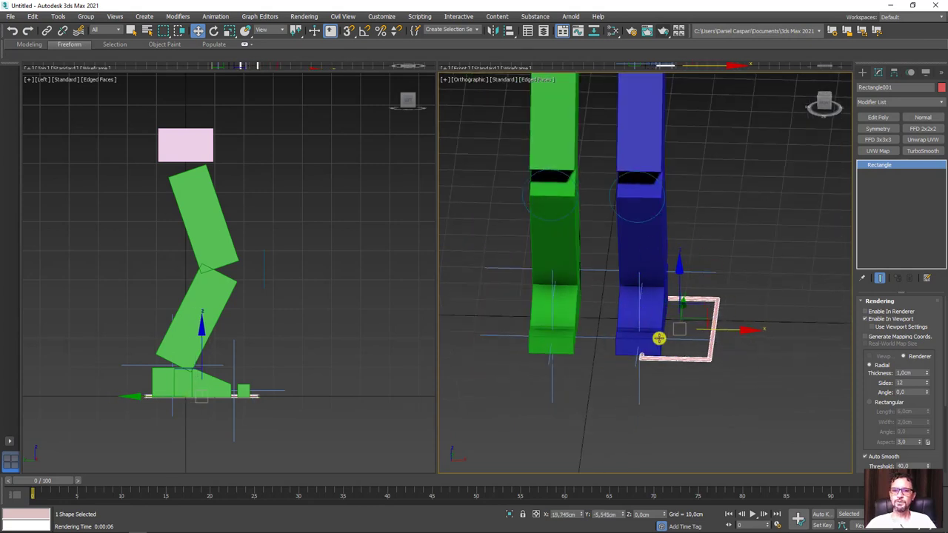
{"action": "left_click", "coordinate": [508, 30]}
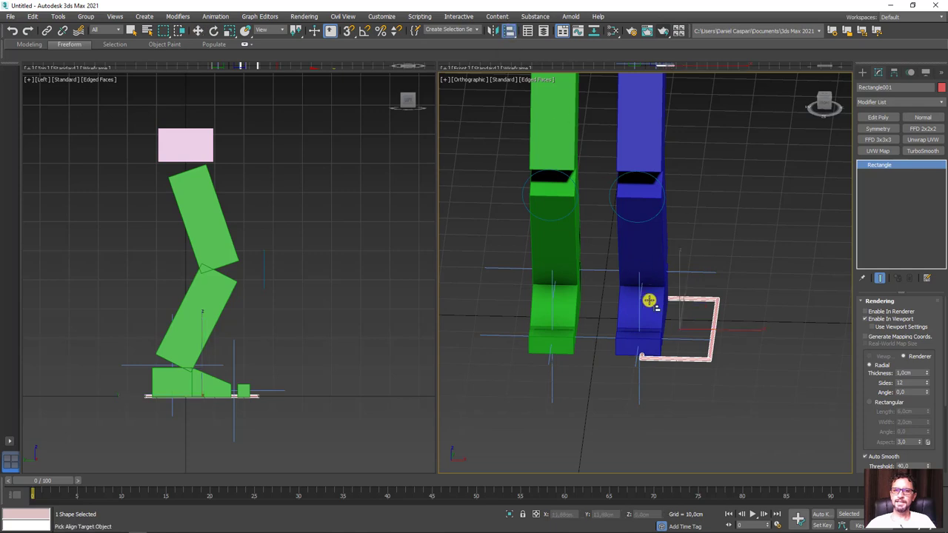
{"action": "left_click", "coordinate": [649, 345]}
{"action": "left_click", "coordinate": [780, 390]}
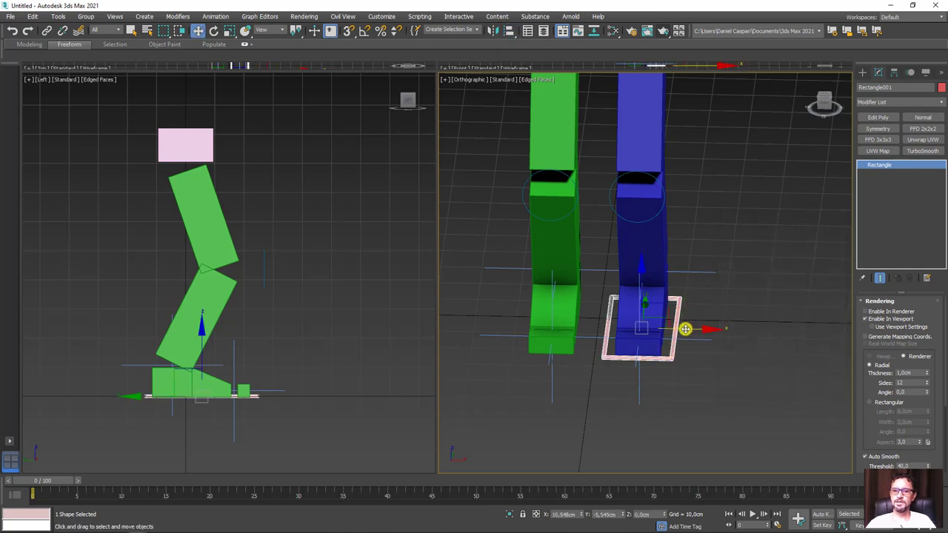
Shift-copy the rectangle and align the copy under the green foot.
{"action": "left_click_drag", "start_coordinate": [685, 328], "coordinate": [650, 338], "text": "shift"}
{"action": "left_click", "coordinate": [489, 318]}
{"action": "key", "text": "alt+a"}
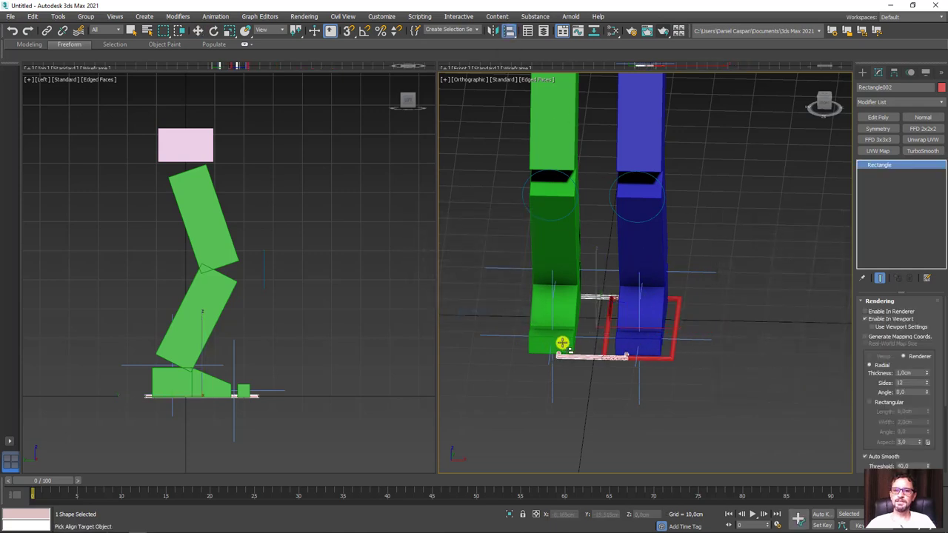
{"action": "left_click", "coordinate": [562, 343]}
{"action": "left_click", "coordinate": [781, 389]}
{"action": "mouse_move", "coordinate": [772, 387]}
{"action": "middle_mouse_down", "text": "alt"}
{"action": "mouse_move", "coordinate": [711, 392]}
{"action": "mouse_move", "coordinate": [776, 343]}
{"action": "mouse_move", "coordinate": [770, 276]}
{"action": "middle_mouse_up", "text": "alt"}
Test the blue leg by raising and lowering its foot rectangle, Rectangle001.
{"action": "left_click", "coordinate": [763, 252]}
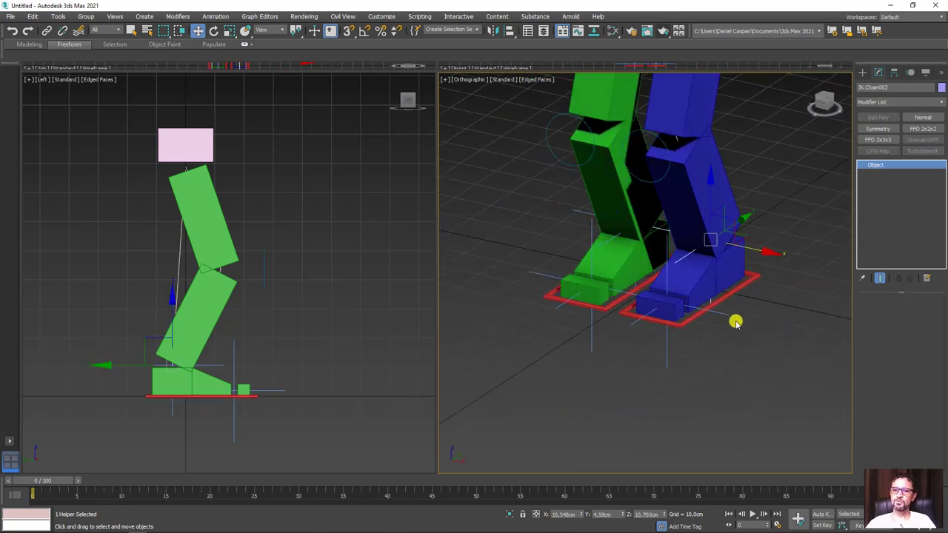
{"action": "left_click", "coordinate": [723, 315], "text": "ctrl"}
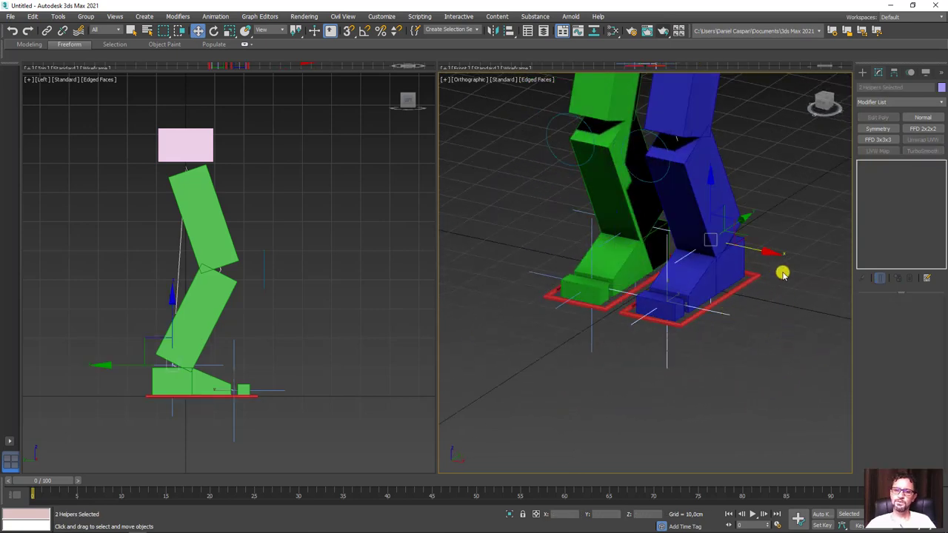
{"action": "left_click", "coordinate": [47, 30]}
{"action": "key", "text": "f"}
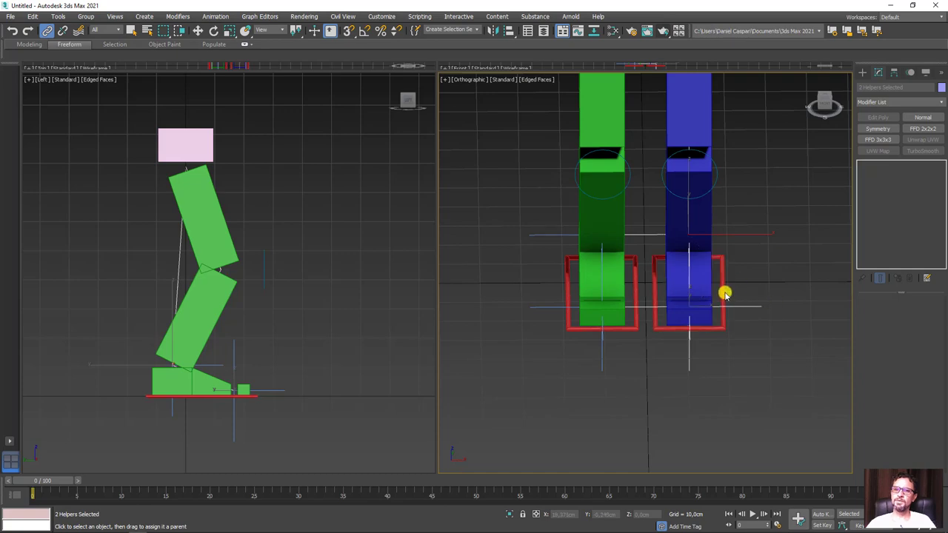
{"action": "left_click_drag", "start_coordinate": [724, 292], "coordinate": [755, 305]}
{"action": "middle_click_drag", "start_coordinate": [789, 309], "coordinate": [676, 288], "text": "alt"}
{"action": "key", "text": "w"}
{"action": "left_click_drag", "start_coordinate": [680, 277], "coordinate": [627, 182]}
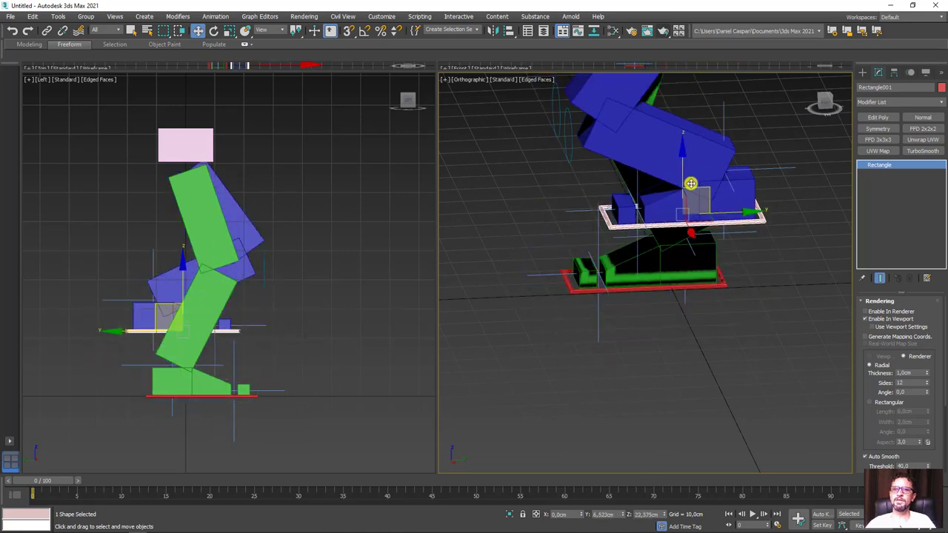
{"action": "mouse_move", "coordinate": [627, 181]}
{"action": "left_mouse_down"}
{"action": "mouse_move", "coordinate": [600, 205]}
{"action": "mouse_move", "coordinate": [624, 180]}
{"action": "mouse_move", "coordinate": [606, 198]}
{"action": "left_mouse_up"}
{"action": "key", "text": "e"}
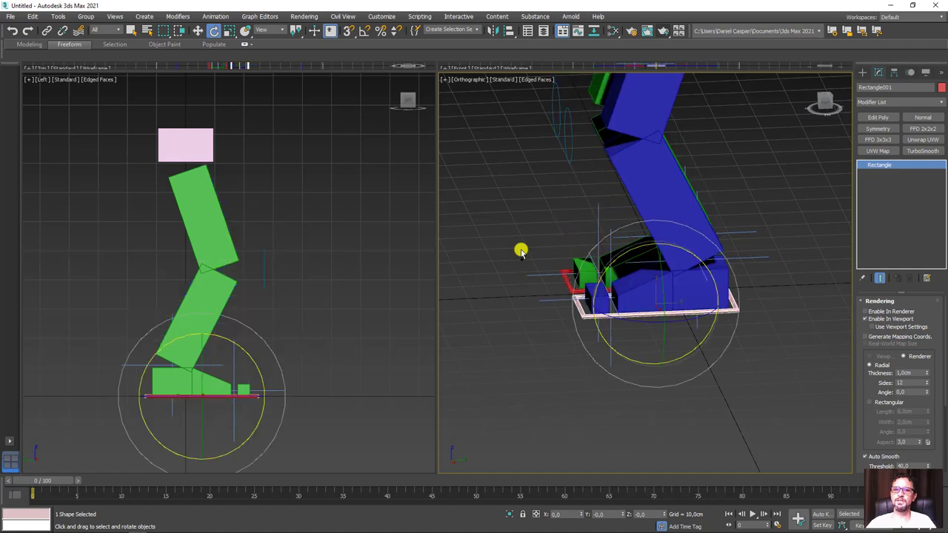
{"action": "middle_click_drag", "start_coordinate": [522, 249], "coordinate": [696, 419], "text": "alt"}
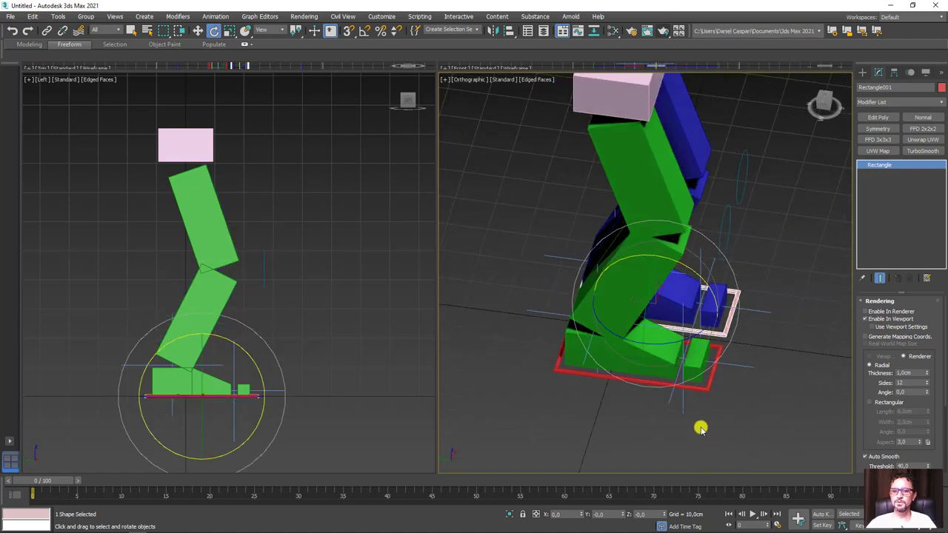
Link both green-leg IK chains to Rectangle002 and test by raising and lowering it.
{"action": "left_click", "coordinate": [628, 378]}
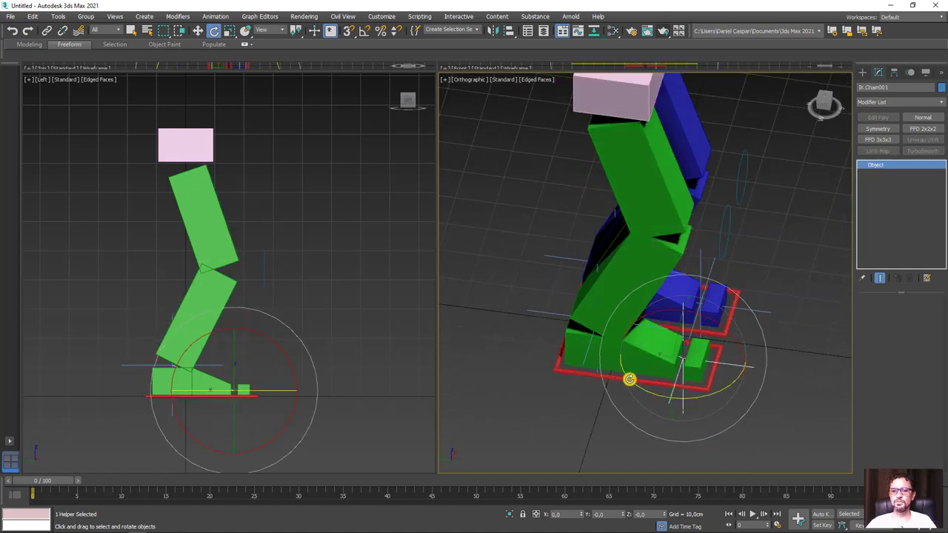
{"action": "left_click", "coordinate": [545, 311], "text": "ctrl"}
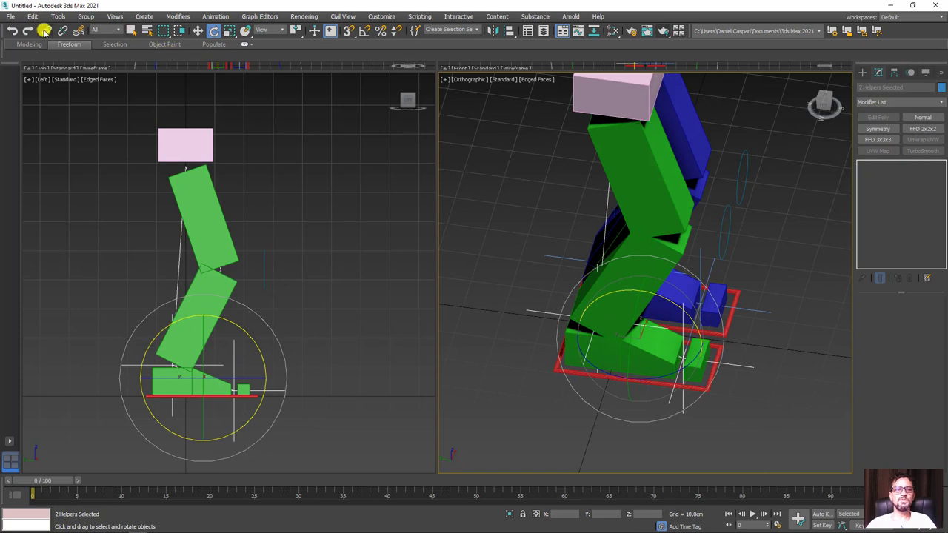
{"action": "left_click", "coordinate": [46, 32]}
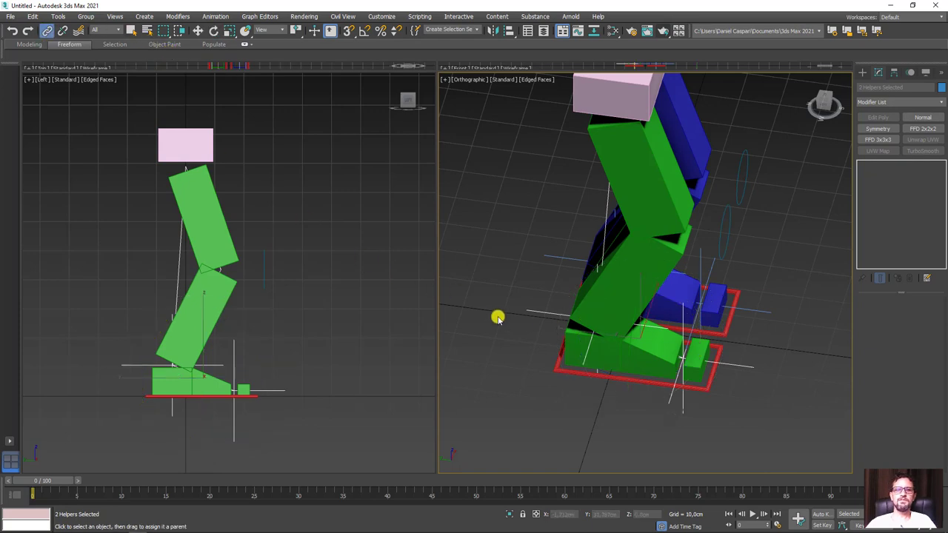
{"action": "left_click_drag", "start_coordinate": [542, 314], "coordinate": [558, 369]}
{"action": "left_click", "coordinate": [557, 369]}
{"action": "middle_click_drag", "start_coordinate": [557, 369], "coordinate": [630, 393], "text": "alt"}
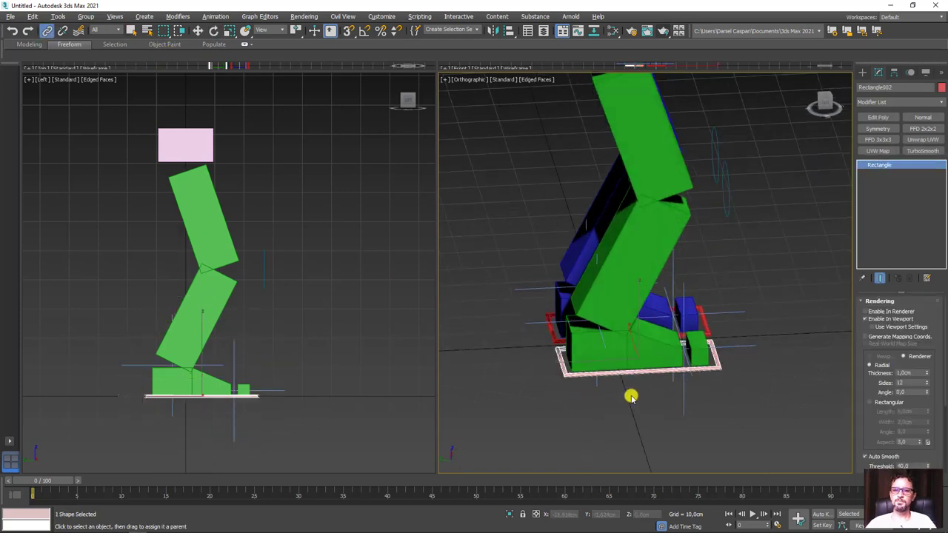
{"action": "key", "text": "w"}
{"action": "mouse_move", "coordinate": [616, 333]}
{"action": "left_mouse_down"}
{"action": "mouse_move", "coordinate": [679, 256]}
{"action": "mouse_move", "coordinate": [548, 311]}
{"action": "left_mouse_up"}
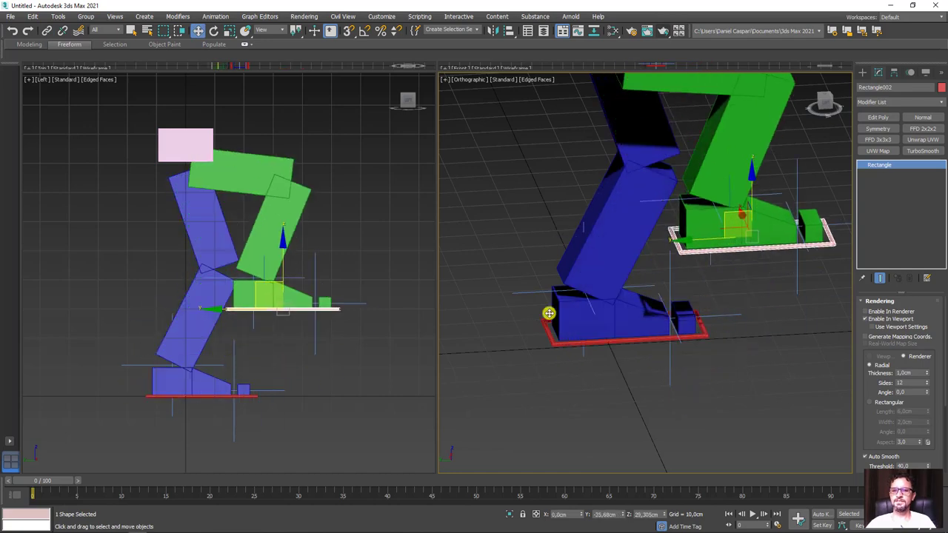
{"action": "mouse_move", "coordinate": [548, 311]}
{"action": "middle_mouse_down", "text": "alt"}
{"action": "mouse_move", "coordinate": [684, 291]}
{"action": "mouse_move", "coordinate": [624, 300]}
{"action": "mouse_move", "coordinate": [550, 269]}
{"action": "mouse_move", "coordinate": [550, 235]}
{"action": "mouse_move", "coordinate": [573, 206]}
{"action": "mouse_move", "coordinate": [581, 165]}
{"action": "middle_mouse_up", "text": "alt"}
{"action": "left_click", "coordinate": [567, 250]}
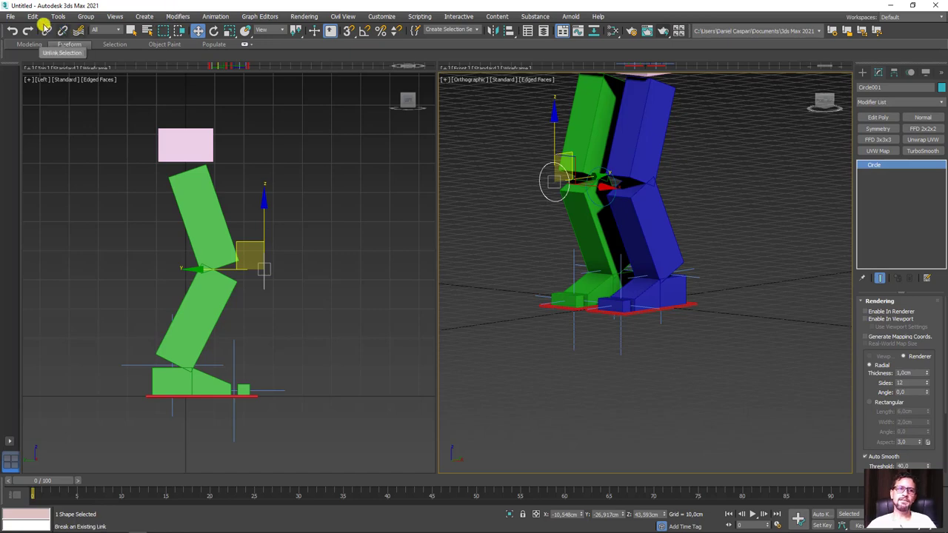
Link Circle001 to the green foot rectangle and Circle002 to the blue one.
{"action": "left_click", "coordinate": [46, 30]}
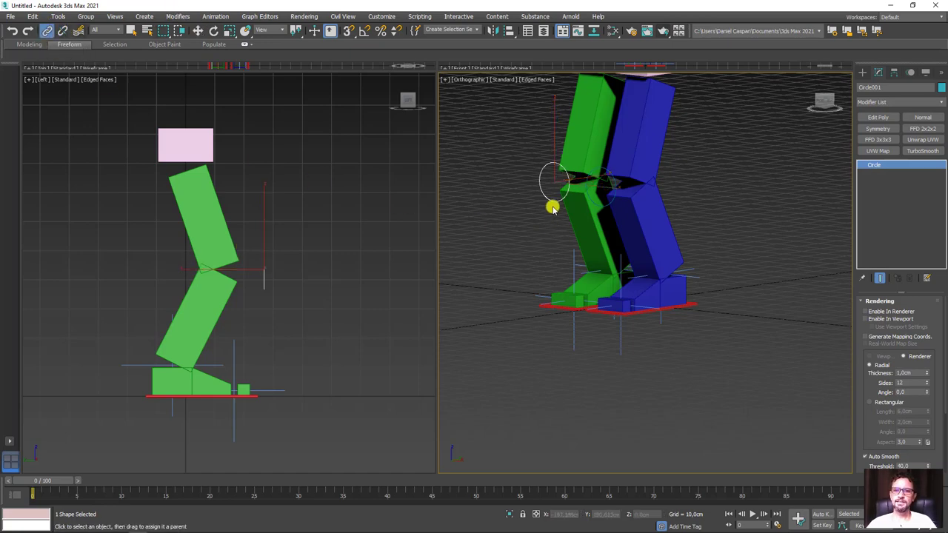
{"action": "left_click_drag", "start_coordinate": [554, 206], "coordinate": [555, 307]}
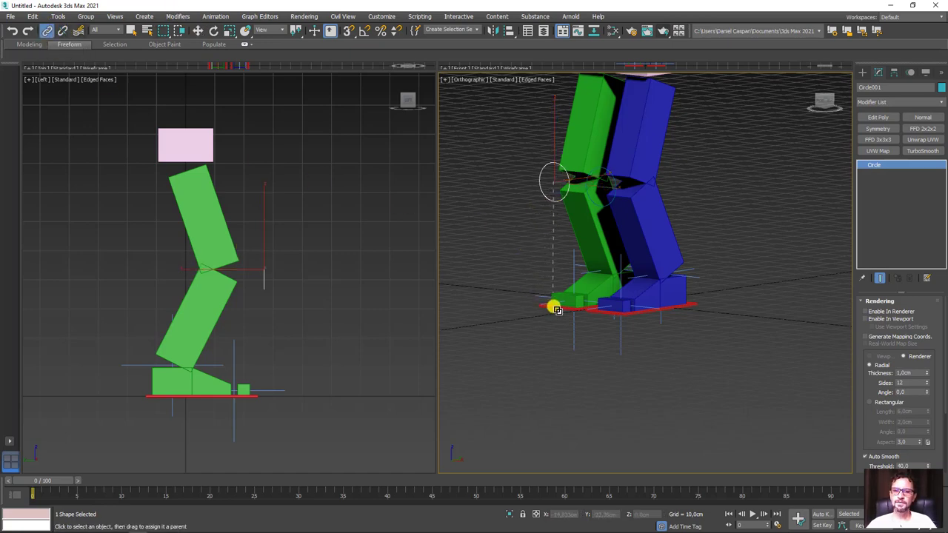
{"action": "middle_click_drag", "start_coordinate": [647, 321], "coordinate": [607, 163], "text": "alt"}
{"action": "mouse_move", "coordinate": [607, 163]}
{"action": "left_mouse_down"}
{"action": "mouse_move", "coordinate": [626, 272]}
{"action": "mouse_move", "coordinate": [563, 280]}
{"action": "left_mouse_up"}
Test the rig by raising the green foot, then sliding both feet sideways.
{"action": "left_click", "coordinate": [540, 298]}
{"action": "mouse_move", "coordinate": [539, 299]}
{"action": "middle_mouse_down", "text": "alt"}
{"action": "mouse_move", "coordinate": [613, 302]}
{"action": "mouse_move", "coordinate": [575, 298]}
{"action": "middle_mouse_up", "text": "alt"}
{"action": "key", "text": "w"}
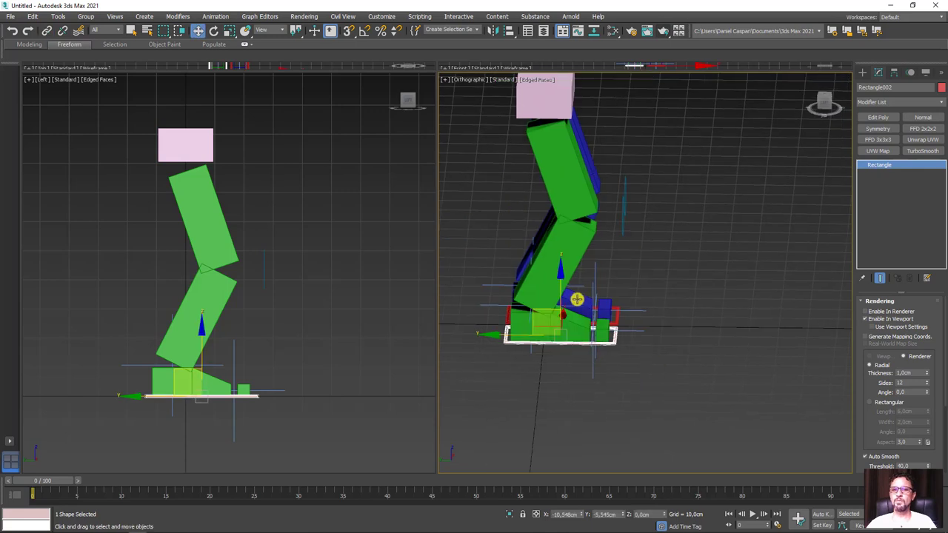
{"action": "mouse_move", "coordinate": [544, 311]}
{"action": "left_mouse_down"}
{"action": "mouse_move", "coordinate": [556, 226]}
{"action": "mouse_move", "coordinate": [560, 271]}
{"action": "mouse_move", "coordinate": [522, 231]}
{"action": "mouse_move", "coordinate": [575, 271]}
{"action": "mouse_move", "coordinate": [501, 224]}
{"action": "left_mouse_up"}
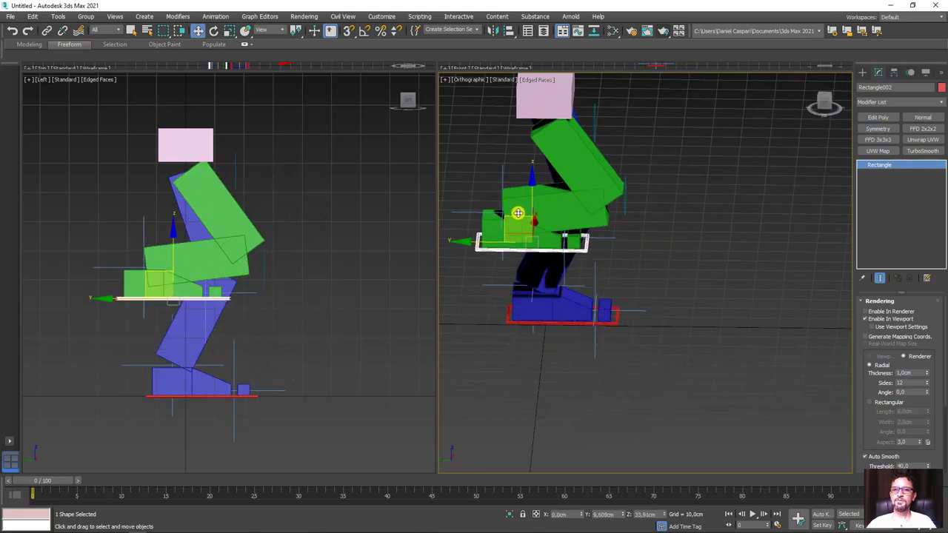
{"action": "right_click", "coordinate": [501, 224]}
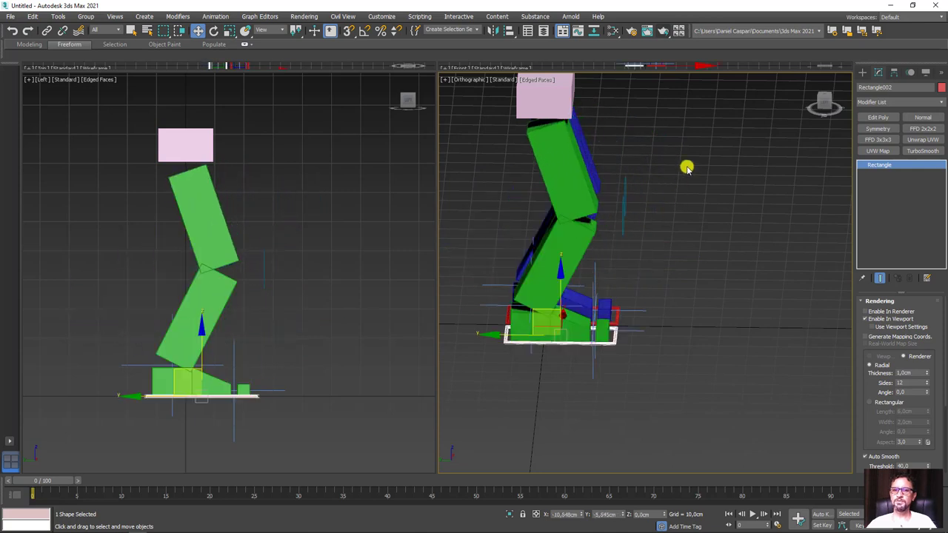
{"action": "left_click_drag", "start_coordinate": [686, 165], "coordinate": [617, 243]}
{"action": "mouse_move", "coordinate": [569, 212]}
{"action": "left_mouse_down"}
{"action": "mouse_move", "coordinate": [575, 197]}
{"action": "mouse_move", "coordinate": [632, 197]}
{"action": "mouse_move", "coordinate": [622, 175]}
{"action": "left_mouse_up"}
{"action": "middle_click_drag", "start_coordinate": [622, 175], "coordinate": [639, 229], "text": "alt"}
Move the hip box up and down on Z to bend and straighten the legs.
{"action": "left_click", "coordinate": [581, 156]}
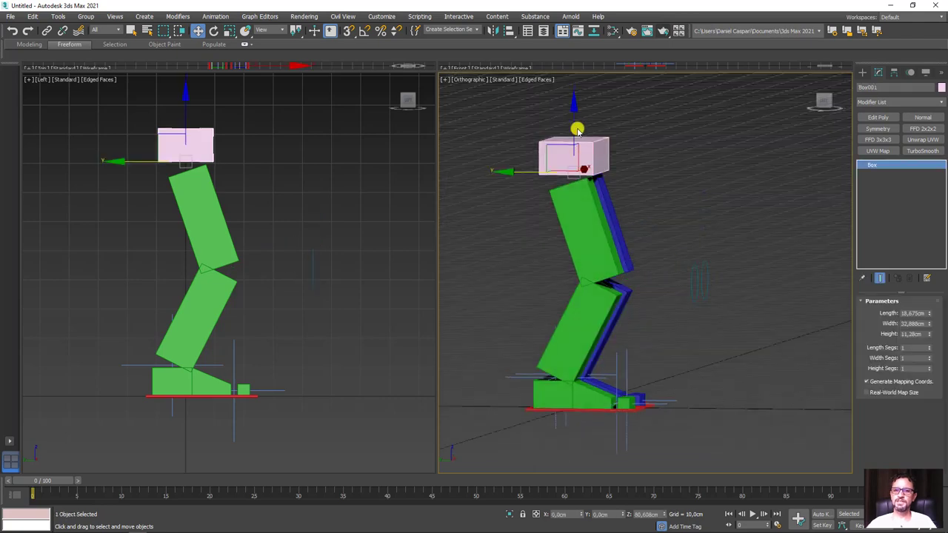
{"action": "mouse_move", "coordinate": [575, 126]}
{"action": "left_mouse_down"}
{"action": "mouse_move", "coordinate": [573, 97]}
{"action": "mouse_move", "coordinate": [575, 190]}
{"action": "left_mouse_up"}
{"action": "mouse_move", "coordinate": [575, 190]}
{"action": "middle_mouse_down", "text": "alt"}
{"action": "mouse_move", "coordinate": [665, 309]}
{"action": "mouse_move", "coordinate": [690, 293]}
{"action": "middle_mouse_up", "text": "alt"}
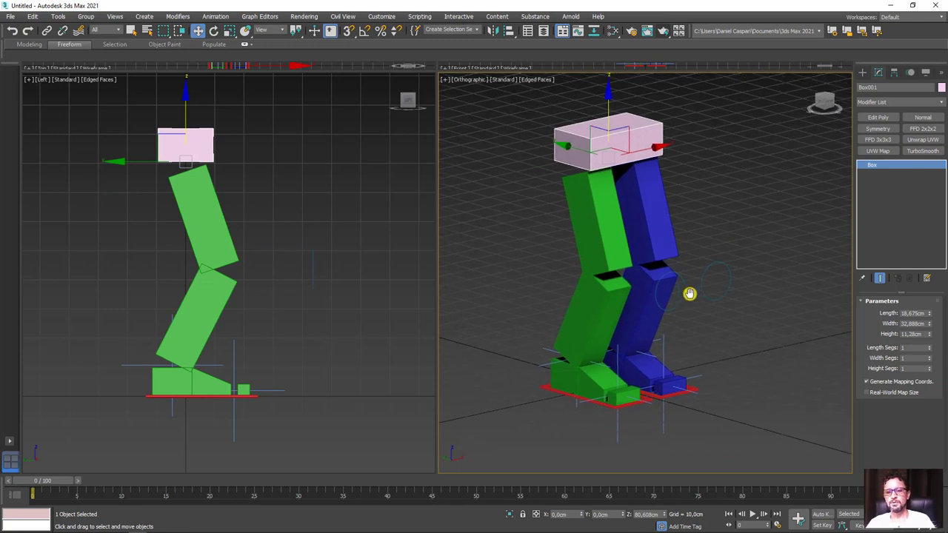
{"action": "scroll", "coordinate": [690, 290], "scroll_direction": "down", "scroll_amount": 2}
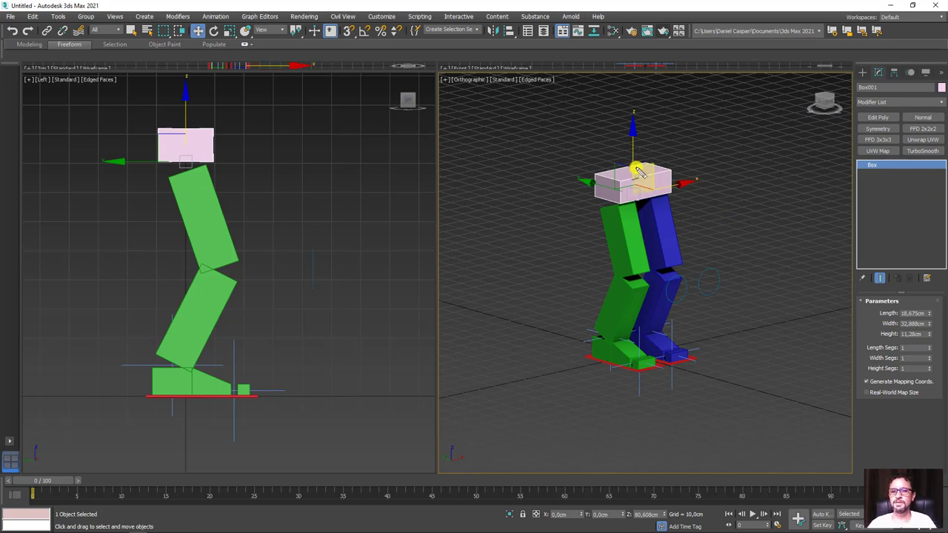
Inspect the green and blue upper legs, then bring up the Reference Coordinate System choices.
{"action": "left_click", "coordinate": [627, 240]}
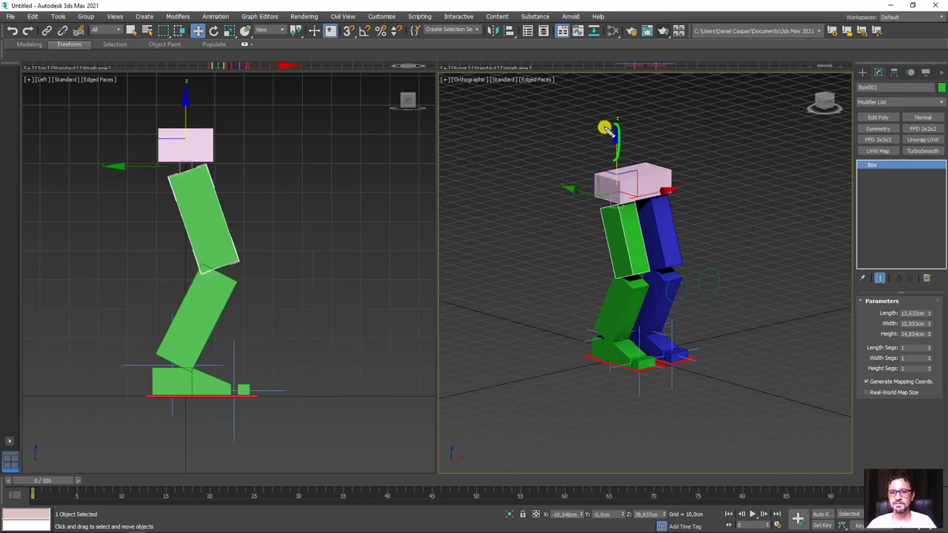
{"action": "left_click", "coordinate": [668, 244]}
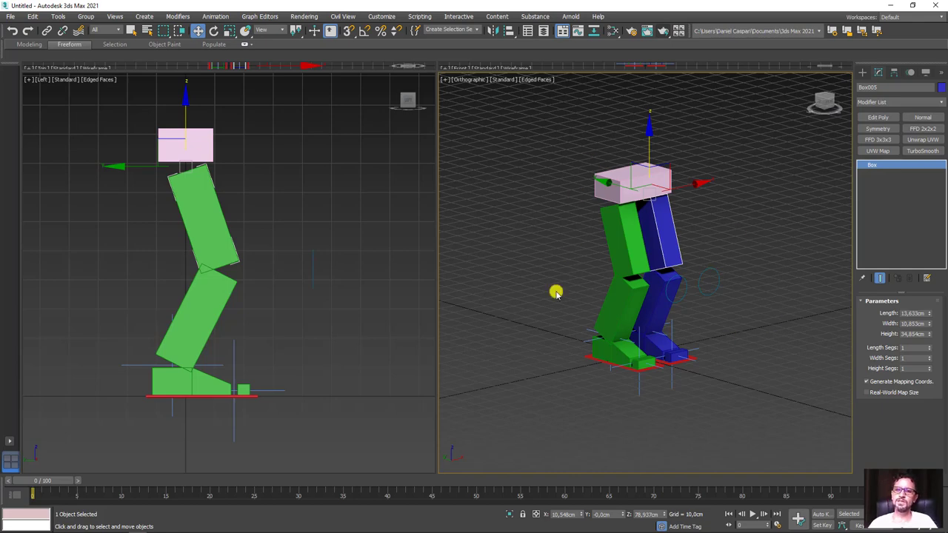
{"action": "mouse_move", "coordinate": [715, 239]}
{"action": "middle_mouse_down"}
{"action": "mouse_move", "coordinate": [684, 276]}
{"action": "mouse_move", "coordinate": [693, 281]}
{"action": "middle_mouse_up"}
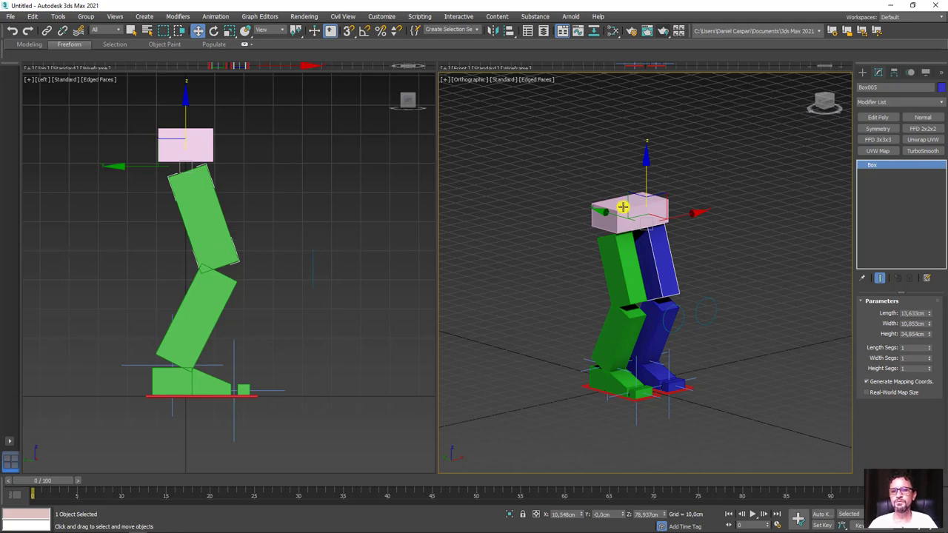
{"action": "left_click", "coordinate": [280, 31]}
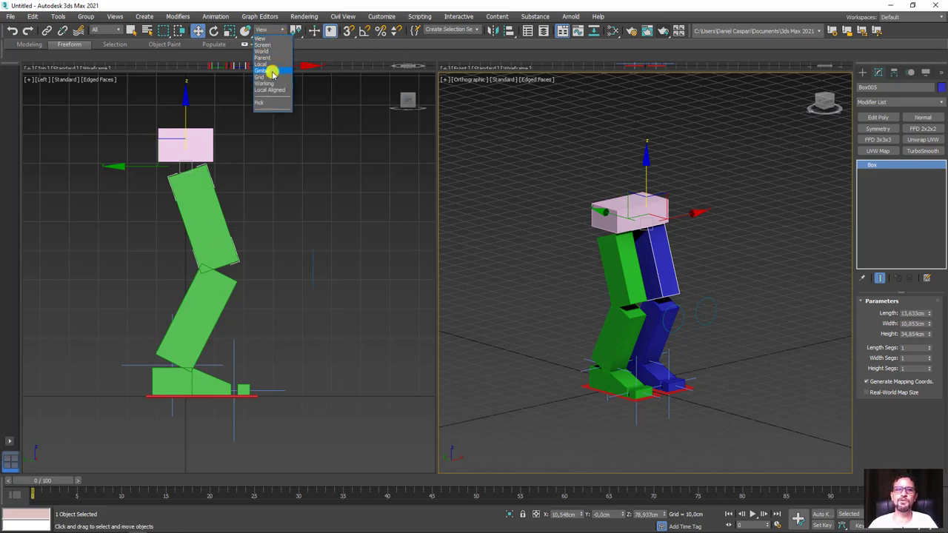
Switch transforms to Local, test-lift the green foot rectangle, then undo.
{"action": "left_click", "coordinate": [263, 65]}
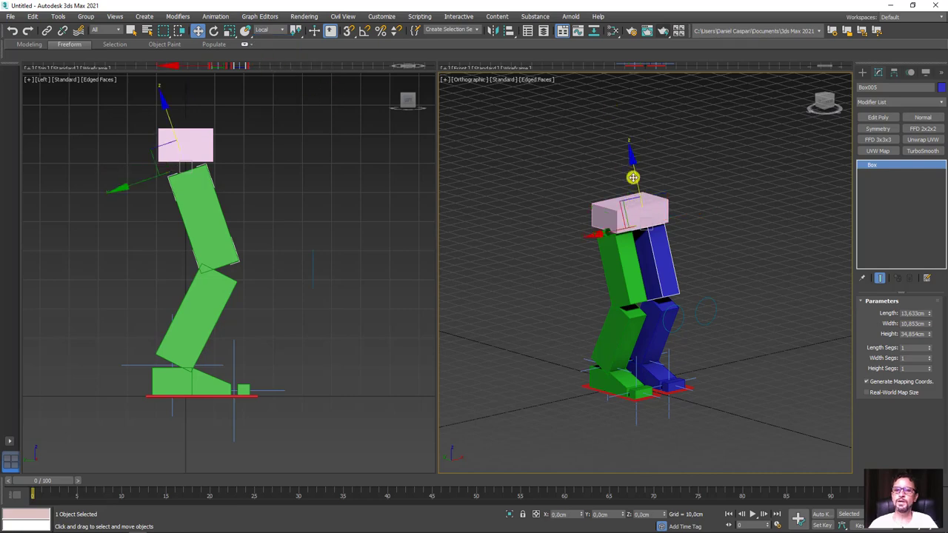
{"action": "left_click", "coordinate": [624, 250]}
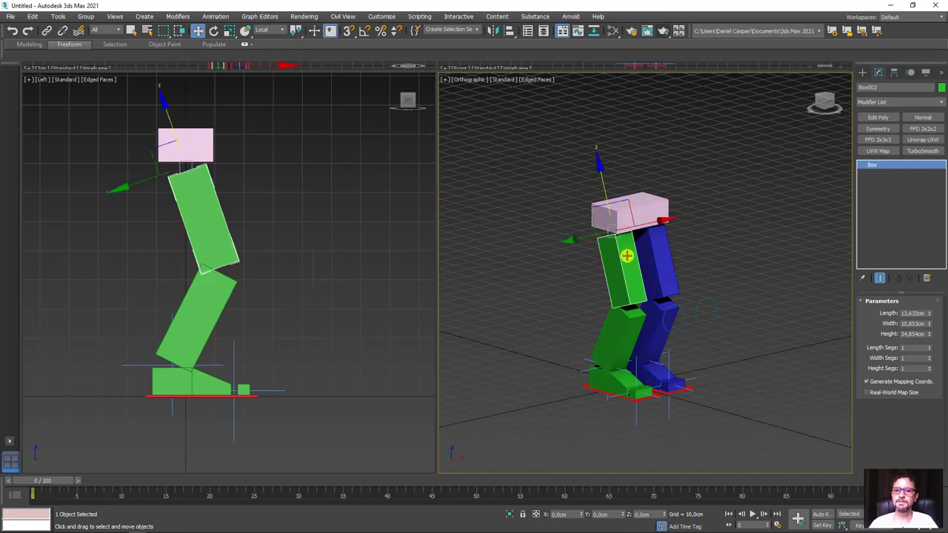
{"action": "left_click", "coordinate": [652, 206]}
{"action": "left_click", "coordinate": [631, 335]}
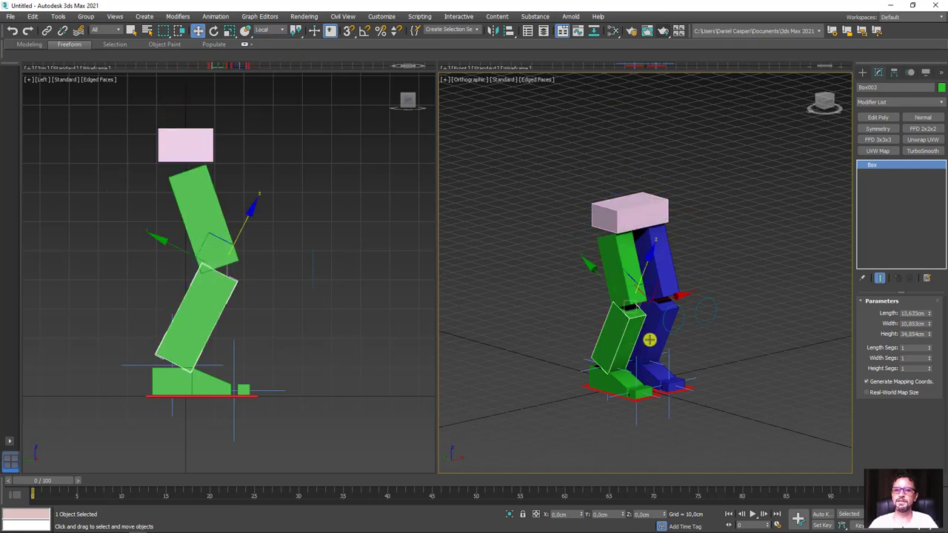
{"action": "left_click", "coordinate": [647, 397]}
{"action": "left_click_drag", "start_coordinate": [615, 370], "coordinate": [627, 286]}
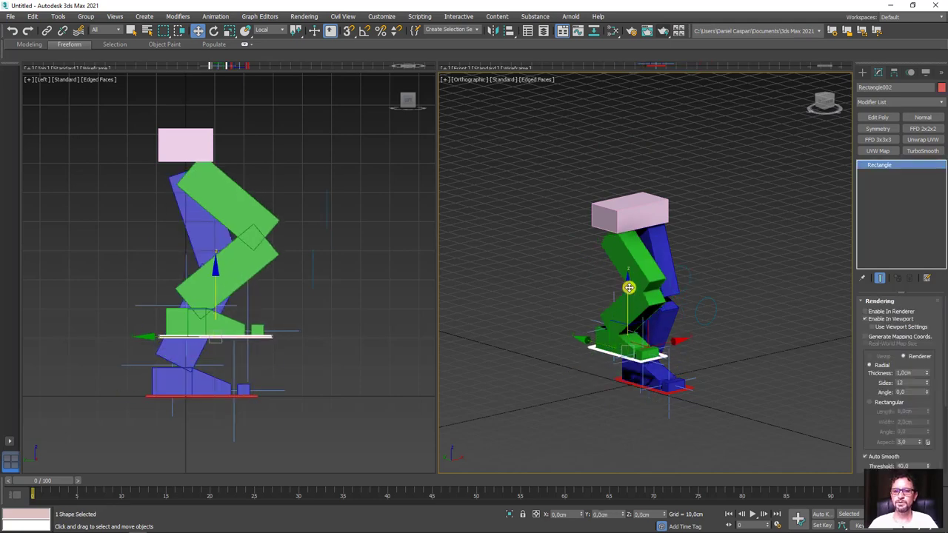
{"action": "key", "text": "ctrl+z"}
{"action": "key", "text": "ctrl+z"}
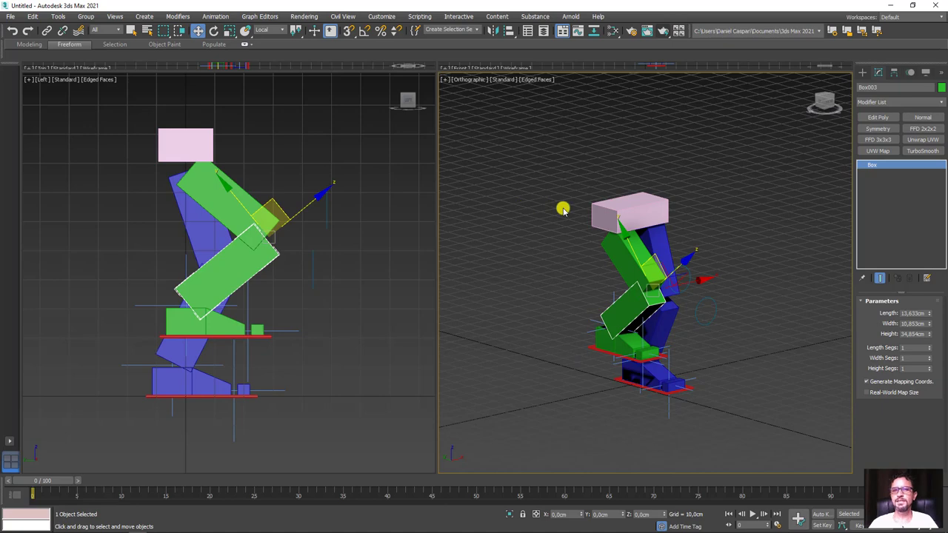
{"action": "key", "text": "ctrl+z"}
{"action": "key", "text": "ctrl+z"}
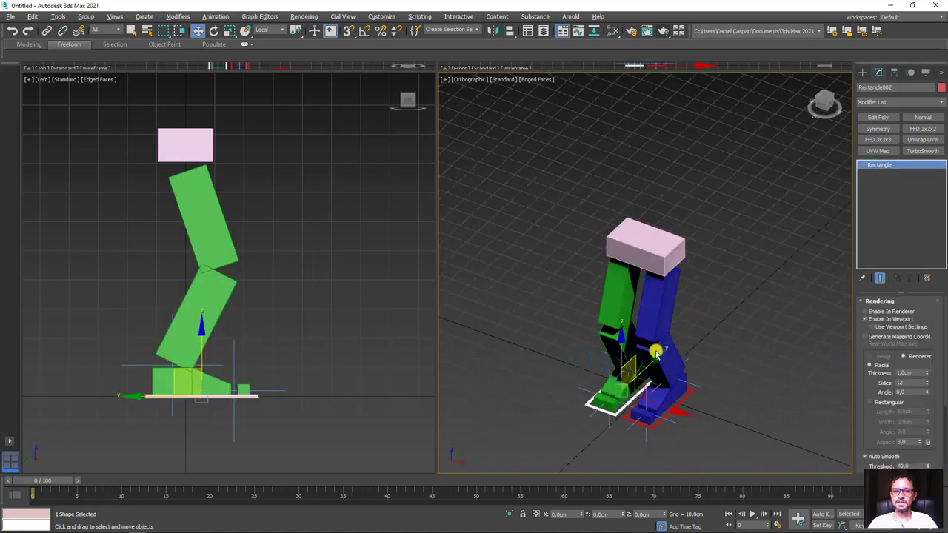
Switch the view to Perspective and zoom out.
{"action": "mouse_move", "coordinate": [720, 326]}
{"action": "middle_mouse_down"}
{"action": "mouse_move", "coordinate": [692, 325]}
{"action": "mouse_move", "coordinate": [700, 340]}
{"action": "mouse_move", "coordinate": [706, 335]}
{"action": "middle_mouse_up"}
{"action": "key", "text": "p"}
{"action": "scroll", "coordinate": [693, 324], "scroll_direction": "down", "scroll_amount": 3}
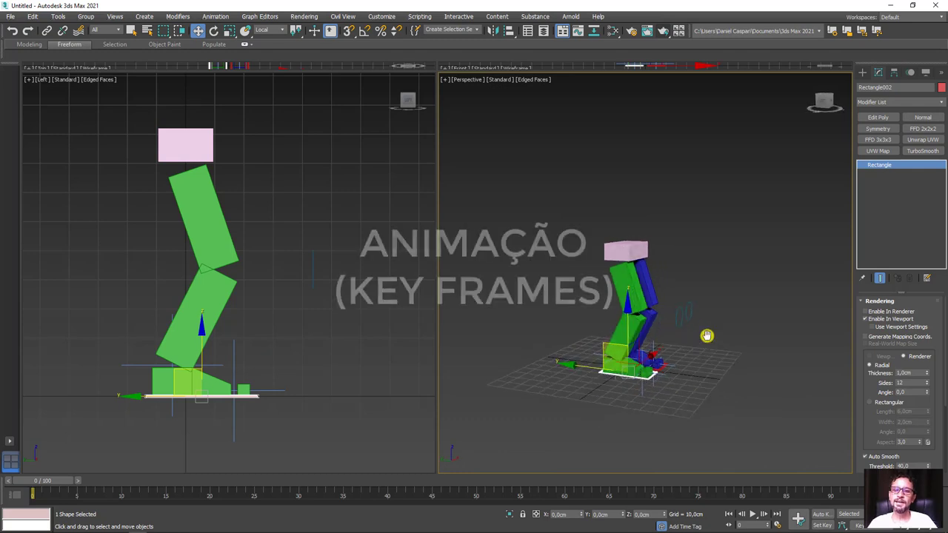
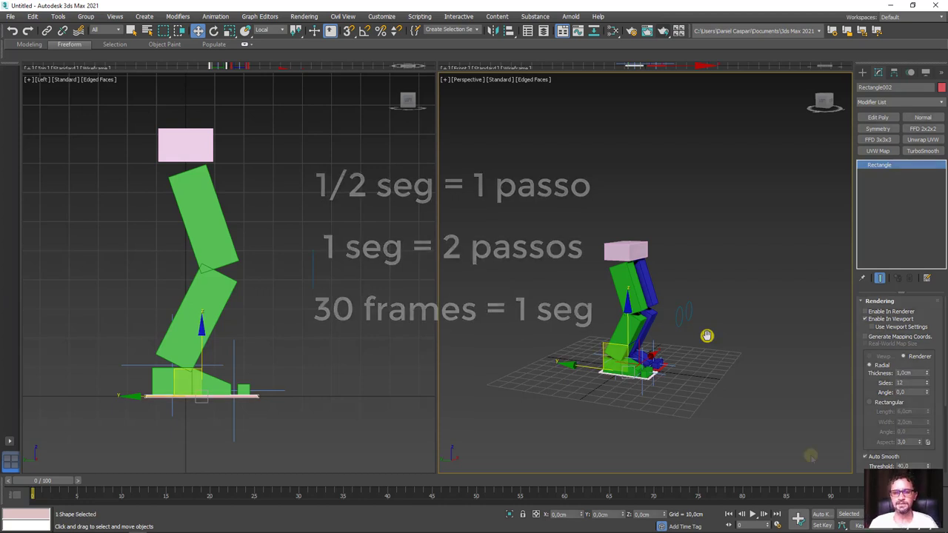
Clear the current selection so no part of the leg rig is selected.
{"action": "left_click", "coordinate": [810, 455]}
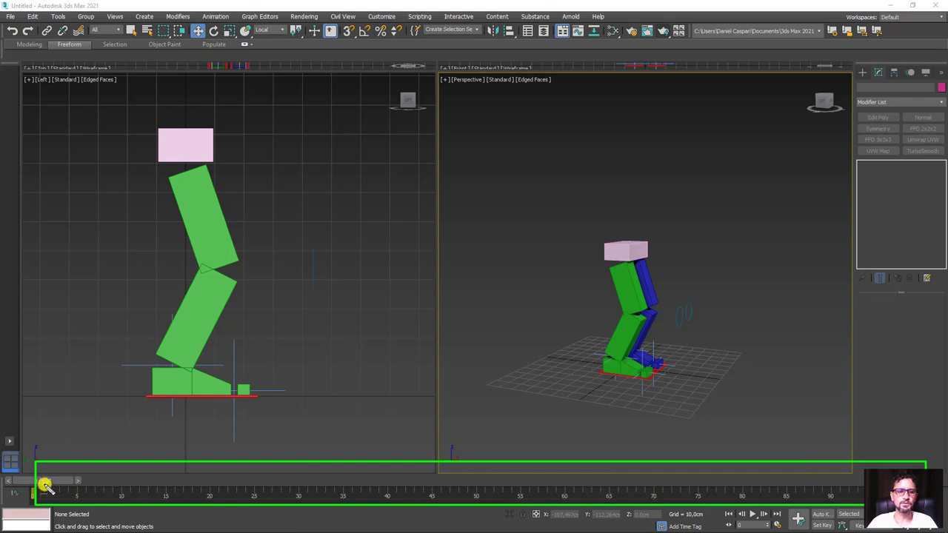
{"action": "left_click_drag", "start_coordinate": [31, 477], "coordinate": [302, 508]}
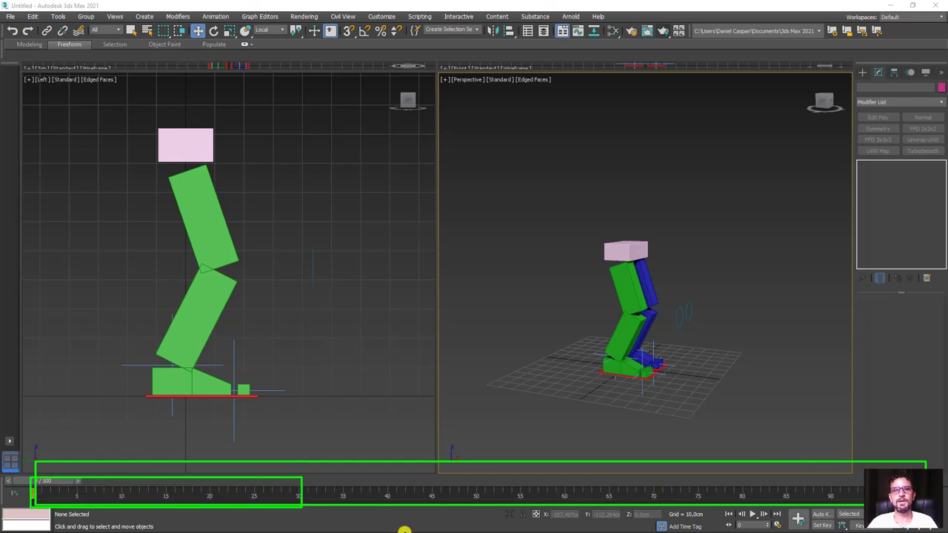
{"action": "key", "text": "Escape"}
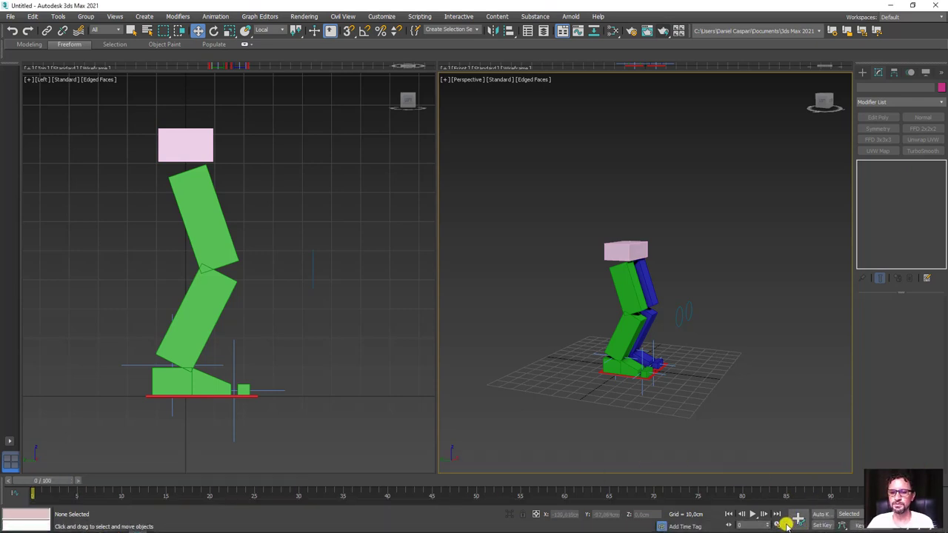
Set the animation End Time to 30 in Time Configuration, shortening the timeline to 0–30.
{"action": "left_click", "coordinate": [776, 523]}
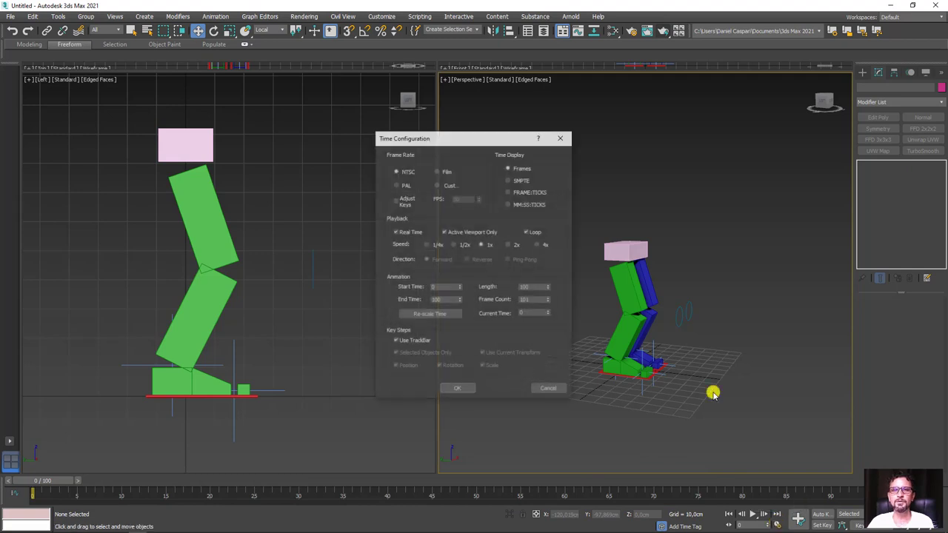
{"action": "left_click_drag", "start_coordinate": [449, 300], "coordinate": [412, 300]}
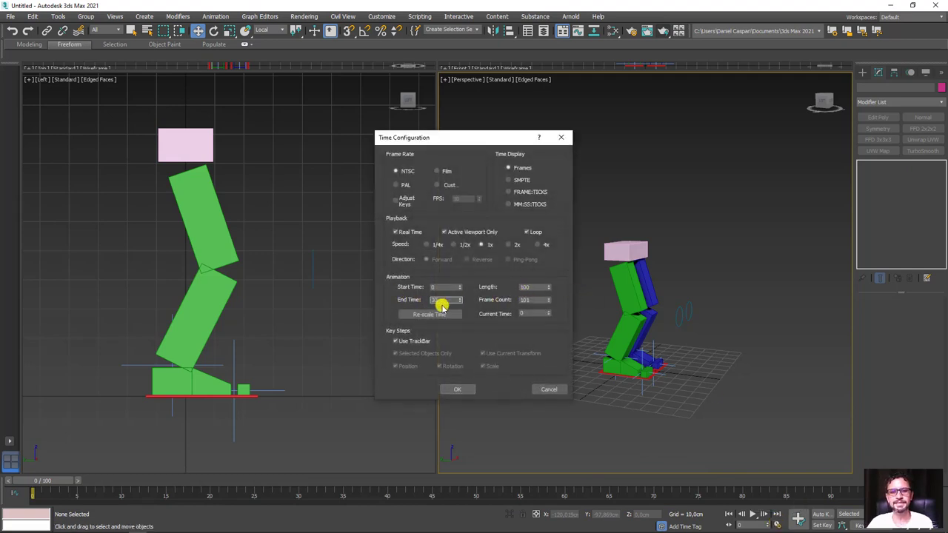
{"action": "type", "text": "30"}
{"action": "key", "text": "Return"}
{"action": "left_click", "coordinate": [459, 389]}
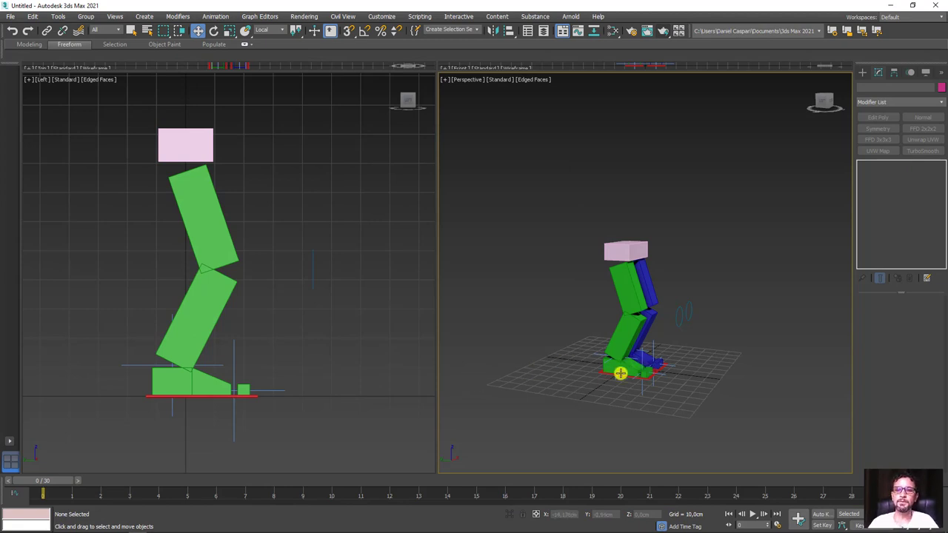
Slide the blue foot control Rectangle001 along Y to spread the legs into a stride.
{"action": "scroll", "coordinate": [627, 370], "scroll_direction": "up", "scroll_amount": 3}
{"action": "scroll", "coordinate": [626, 371], "scroll_direction": "up", "scroll_amount": 2}
{"action": "middle_click_drag", "start_coordinate": [630, 373], "coordinate": [672, 357], "text": "alt"}
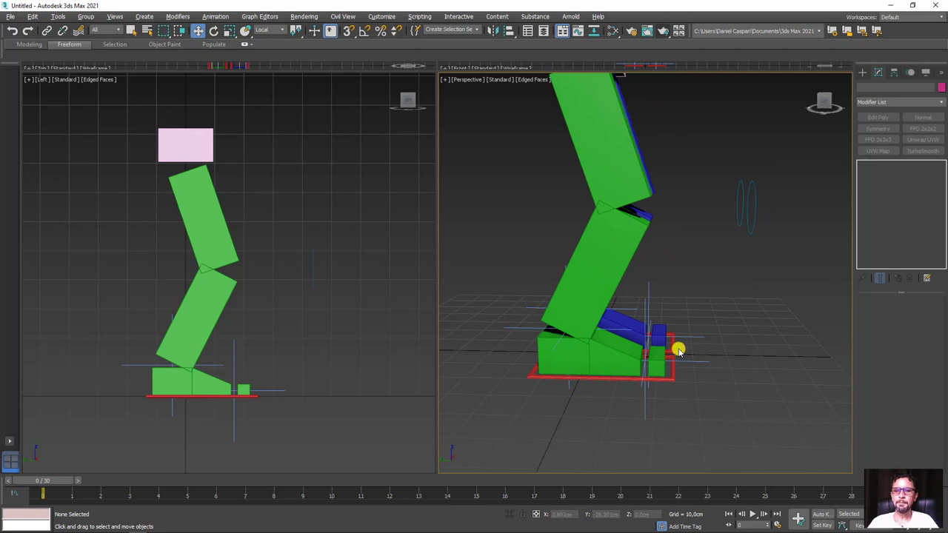
{"action": "left_click_drag", "start_coordinate": [673, 346], "coordinate": [481, 337]}
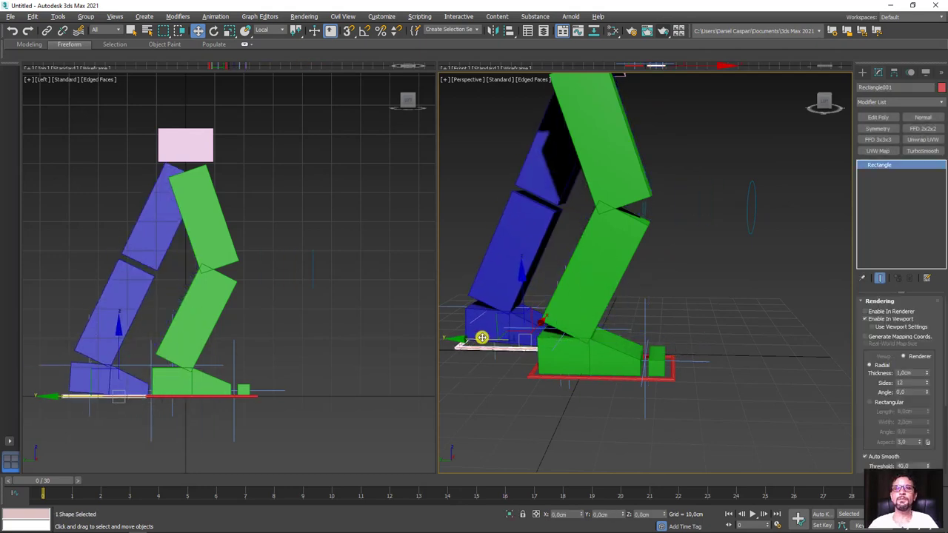
{"action": "scroll", "coordinate": [488, 326], "scroll_direction": "down", "scroll_amount": 2}
{"action": "scroll", "coordinate": [534, 304], "scroll_direction": "down", "scroll_amount": 2}
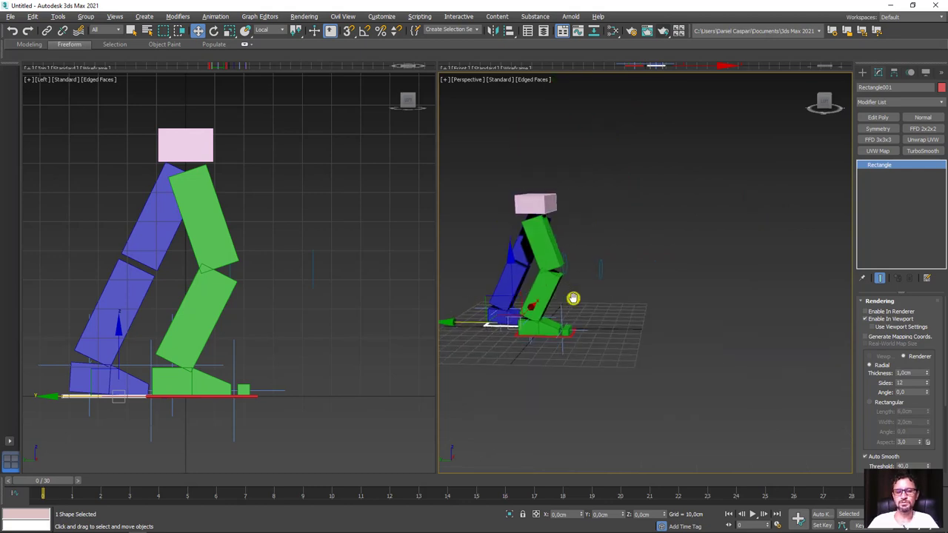
{"action": "scroll", "coordinate": [585, 305], "scroll_direction": "down", "scroll_amount": 2}
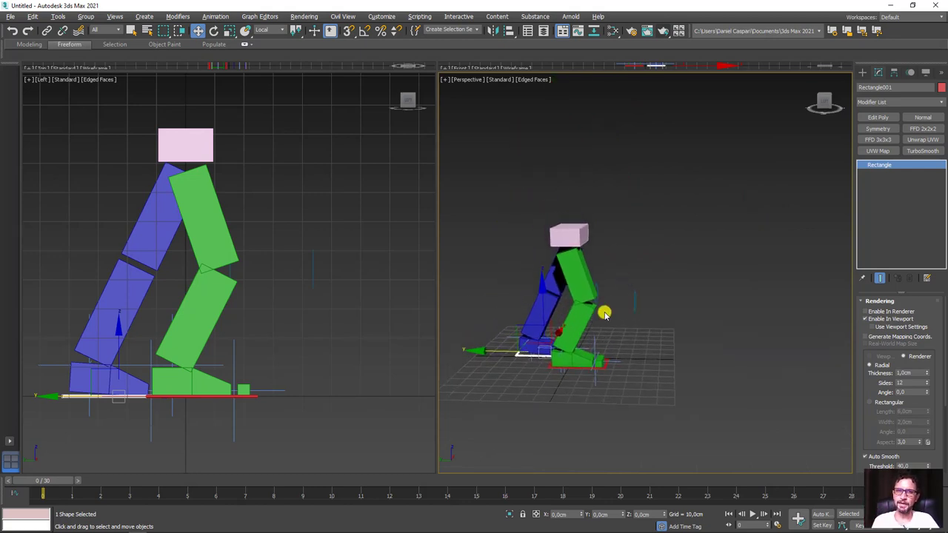
{"action": "scroll", "coordinate": [239, 192], "scroll_direction": "down", "scroll_amount": 2}
Nudge Rectangle001 further back along Y in the Left viewport to refine the blue foot's stride.
{"action": "scroll", "coordinate": [264, 252], "scroll_direction": "down", "scroll_amount": 3}
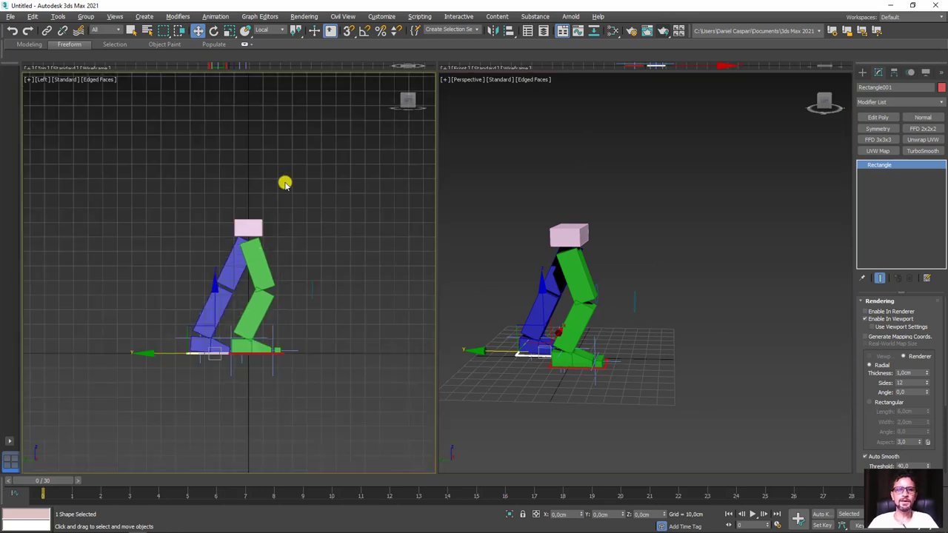
{"action": "left_click_drag", "start_coordinate": [243, 123], "coordinate": [233, 212]}
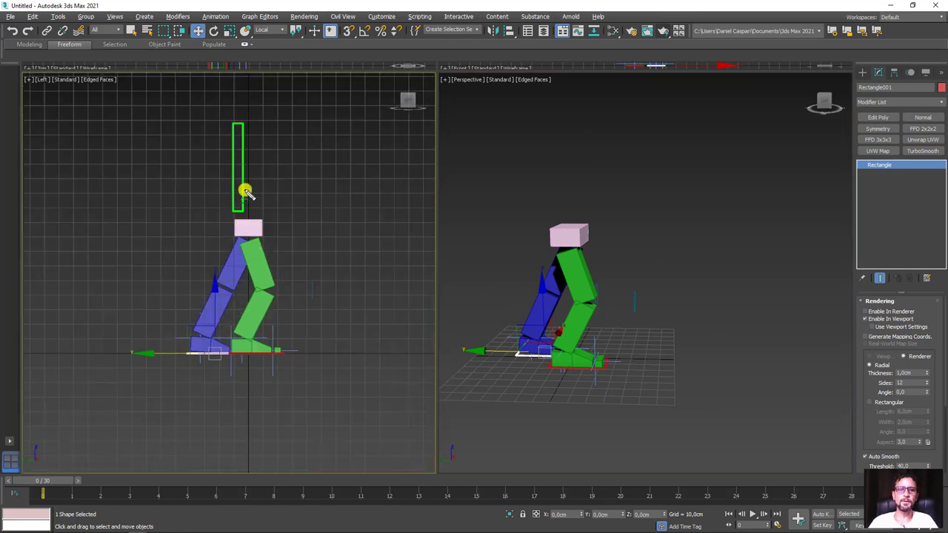
{"action": "mouse_move", "coordinate": [240, 140]}
{"action": "left_mouse_down"}
{"action": "mouse_move", "coordinate": [277, 158]}
{"action": "mouse_move", "coordinate": [312, 157]}
{"action": "left_mouse_up"}
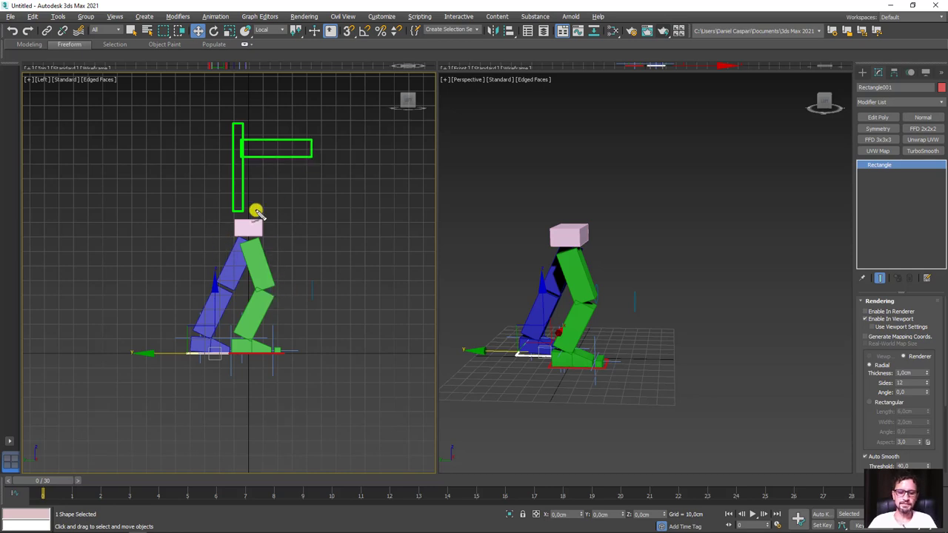
{"action": "mouse_move", "coordinate": [251, 129]}
{"action": "left_mouse_down"}
{"action": "mouse_move", "coordinate": [258, 340]}
{"action": "mouse_move", "coordinate": [275, 351]}
{"action": "mouse_move", "coordinate": [286, 334]}
{"action": "mouse_move", "coordinate": [274, 331]}
{"action": "left_mouse_up"}
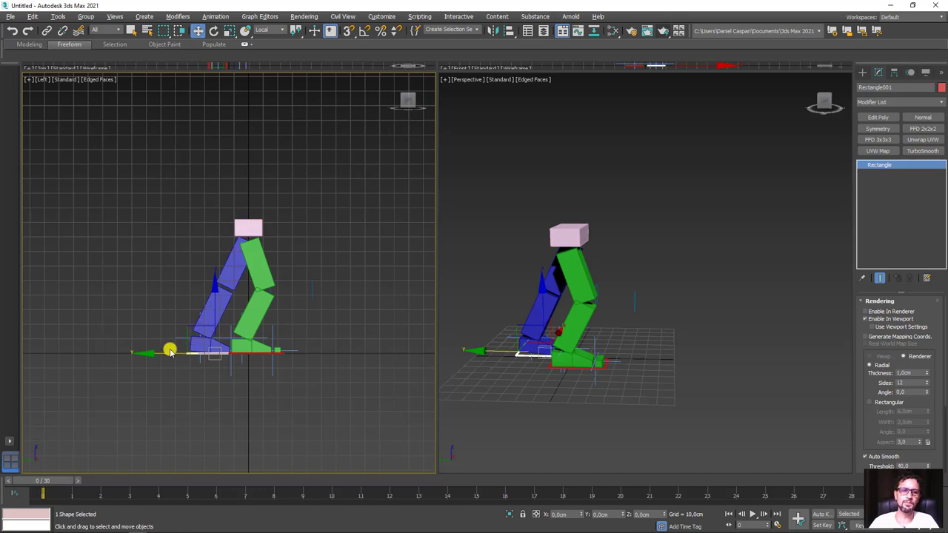
{"action": "left_click_drag", "start_coordinate": [169, 352], "coordinate": [166, 354]}
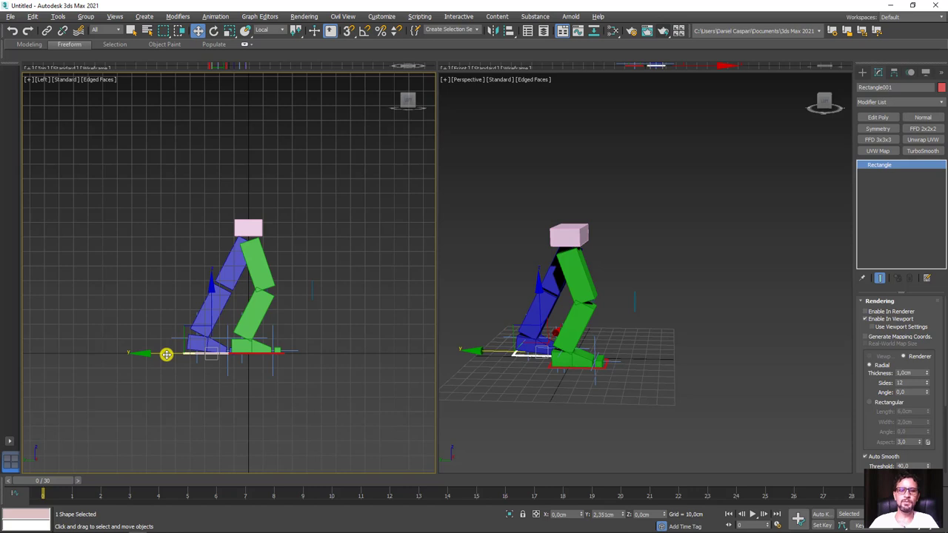
With Auto Key on, key both foot controls and the pink hip box at frame 0.
{"action": "left_click", "coordinate": [822, 514]}
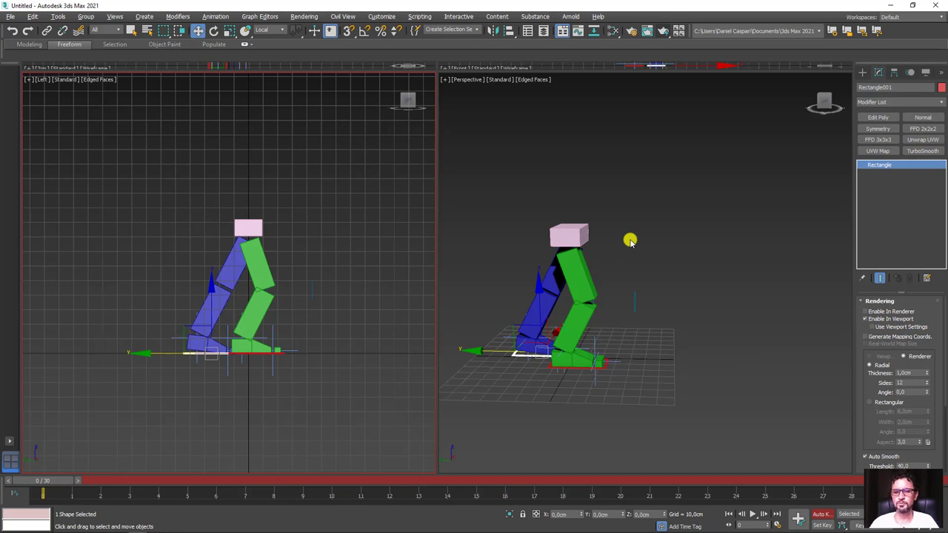
{"action": "left_click", "coordinate": [576, 368], "text": "ctrl"}
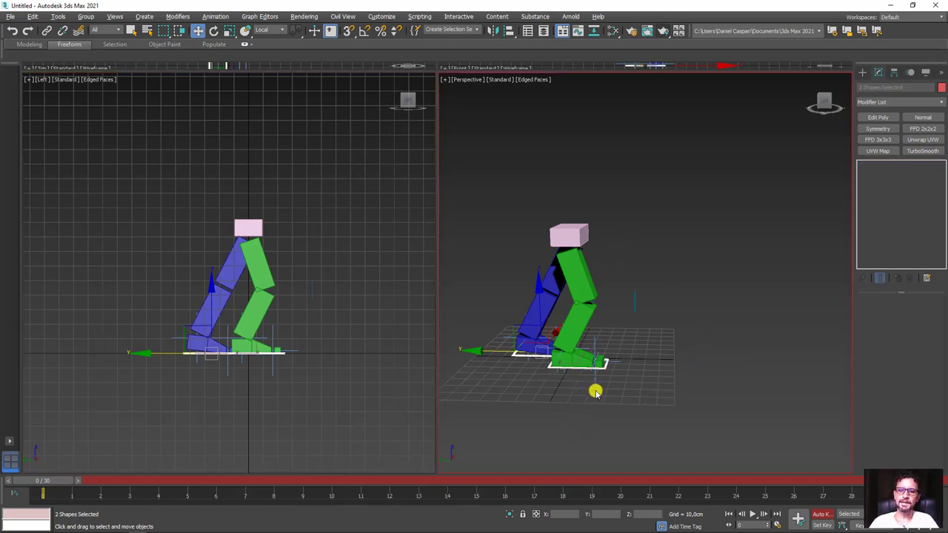
{"action": "left_click", "coordinate": [573, 233], "text": "ctrl"}
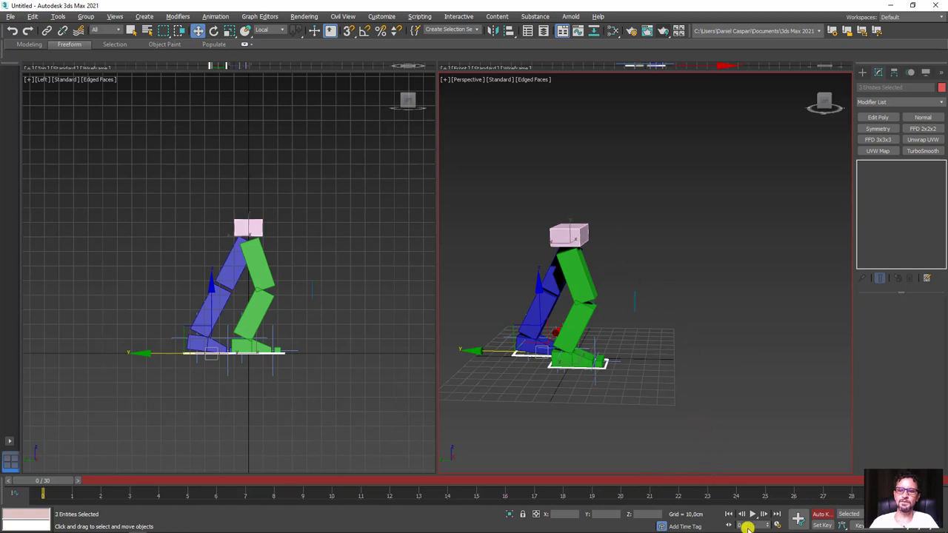
{"action": "left_click", "coordinate": [799, 517]}
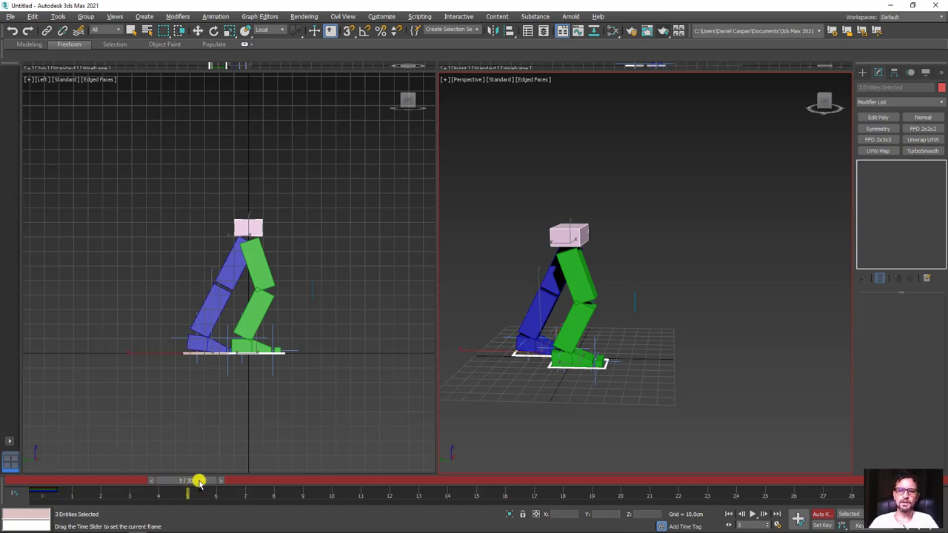
Shift-copy the frame 0 key to frame 30 so the cycle loops, then return to frame 0.
{"action": "left_click_drag", "start_coordinate": [50, 483], "coordinate": [128, 483]}
{"action": "left_click", "coordinate": [31, 494]}
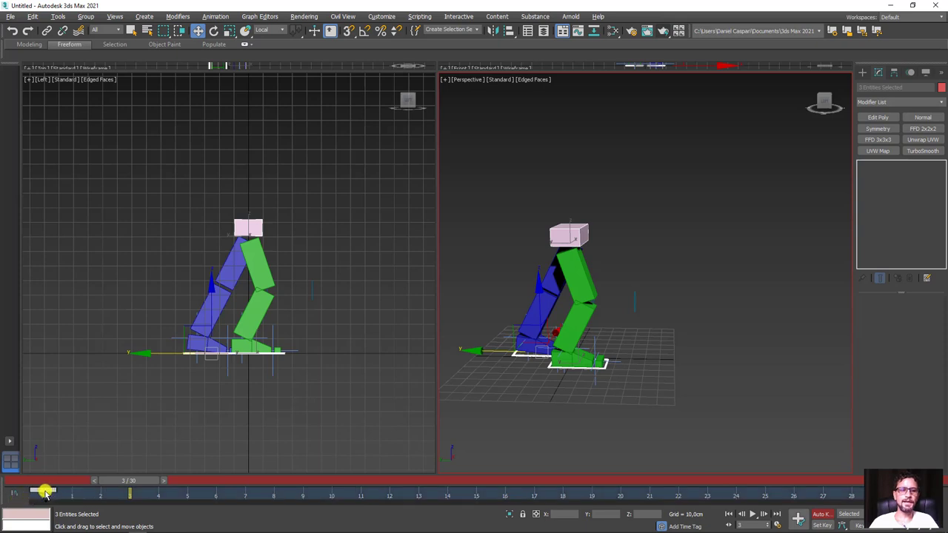
{"action": "left_click_drag", "start_coordinate": [43, 495], "coordinate": [909, 495], "text": "shift"}
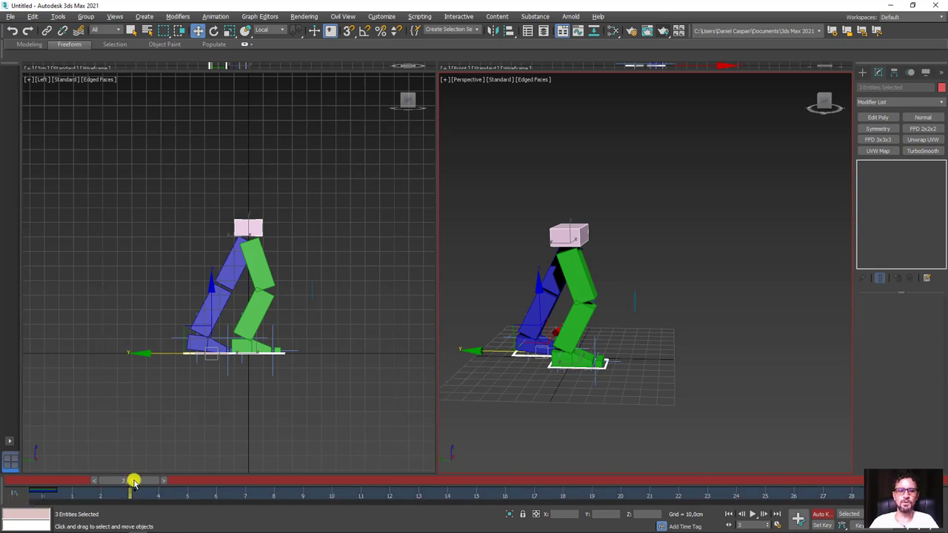
{"action": "mouse_move", "coordinate": [133, 482]}
{"action": "left_mouse_down"}
{"action": "mouse_move", "coordinate": [946, 483]}
{"action": "mouse_move", "coordinate": [47, 493]}
{"action": "mouse_move", "coordinate": [765, 495]}
{"action": "mouse_move", "coordinate": [8, 489]}
{"action": "left_mouse_up"}
{"action": "key", "text": "w"}
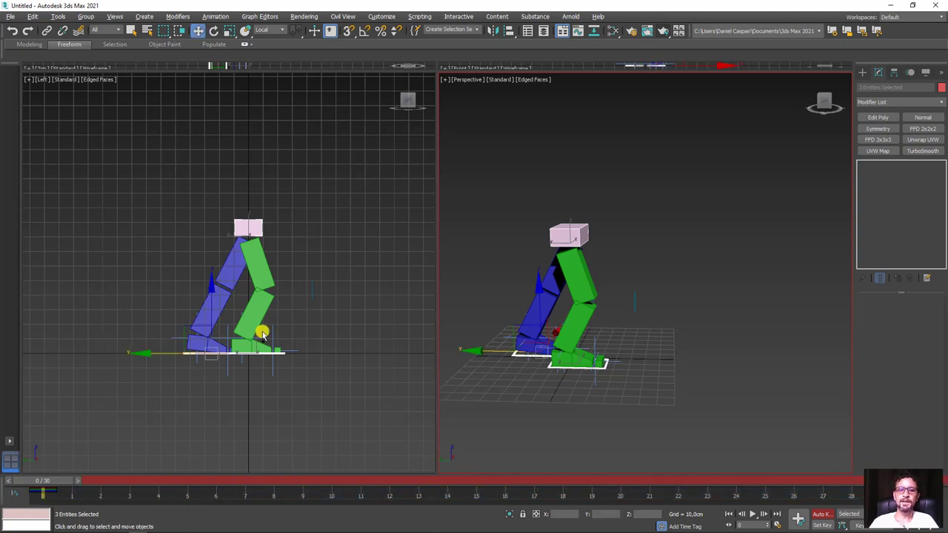
{"action": "scroll", "coordinate": [282, 332], "scroll_direction": "up", "scroll_amount": 2}
{"action": "scroll", "coordinate": [293, 330], "scroll_direction": "up", "scroll_amount": 2}
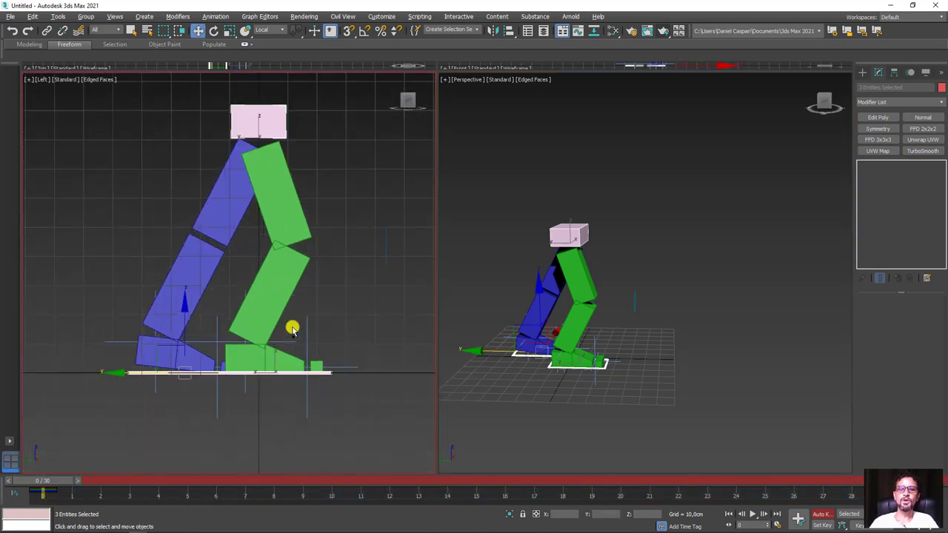
Move the green foot control forward and the blue foot control back behind the body.
{"action": "left_click", "coordinate": [328, 374]}
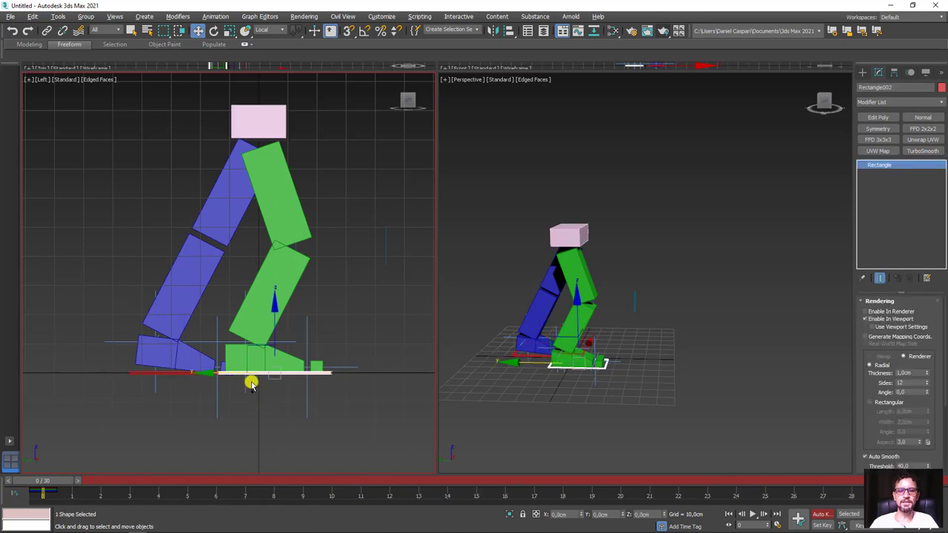
{"action": "left_click_drag", "start_coordinate": [223, 376], "coordinate": [133, 379]}
{"action": "scroll", "coordinate": [118, 377], "scroll_direction": "up", "scroll_amount": 3}
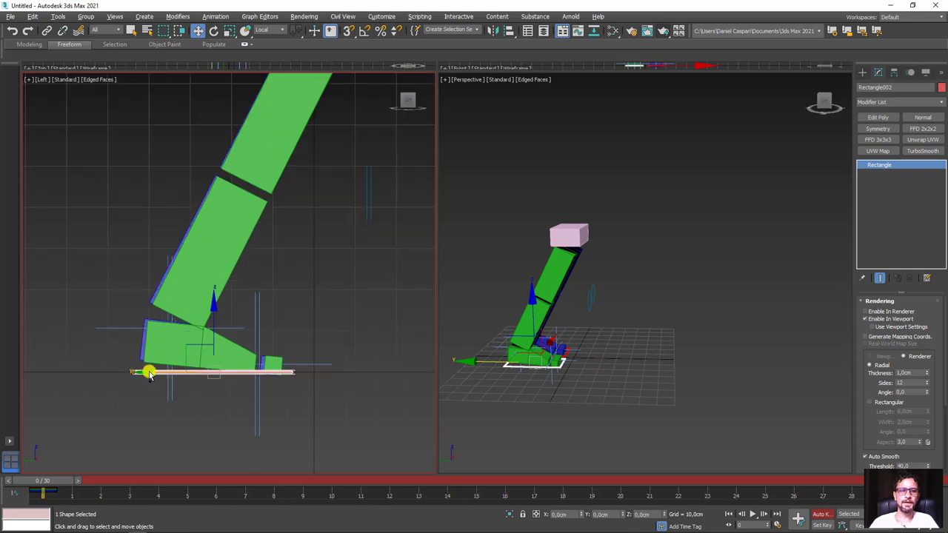
{"action": "scroll", "coordinate": [564, 356], "scroll_direction": "up", "scroll_amount": 2}
{"action": "left_click", "coordinate": [568, 351]}
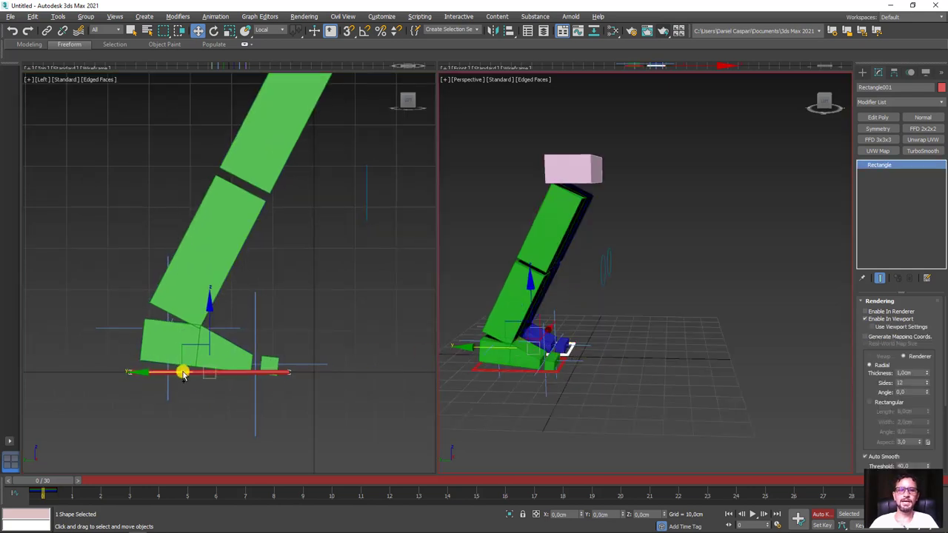
{"action": "left_click_drag", "start_coordinate": [157, 376], "coordinate": [269, 368]}
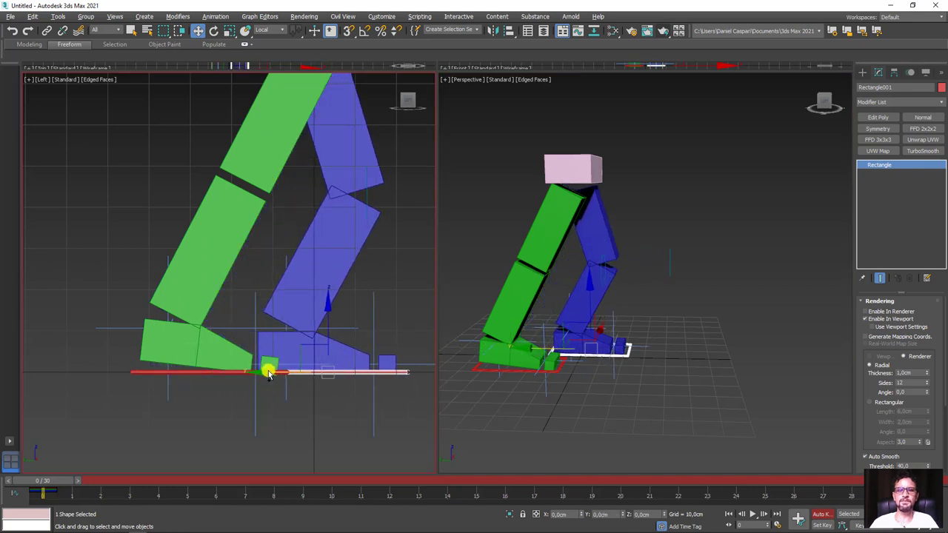
{"action": "scroll", "coordinate": [266, 374], "scroll_direction": "down", "scroll_amount": 3}
{"action": "middle_click_drag", "start_coordinate": [265, 374], "coordinate": [260, 385]}
{"action": "left_click_drag", "start_coordinate": [282, 89], "coordinate": [282, 353]}
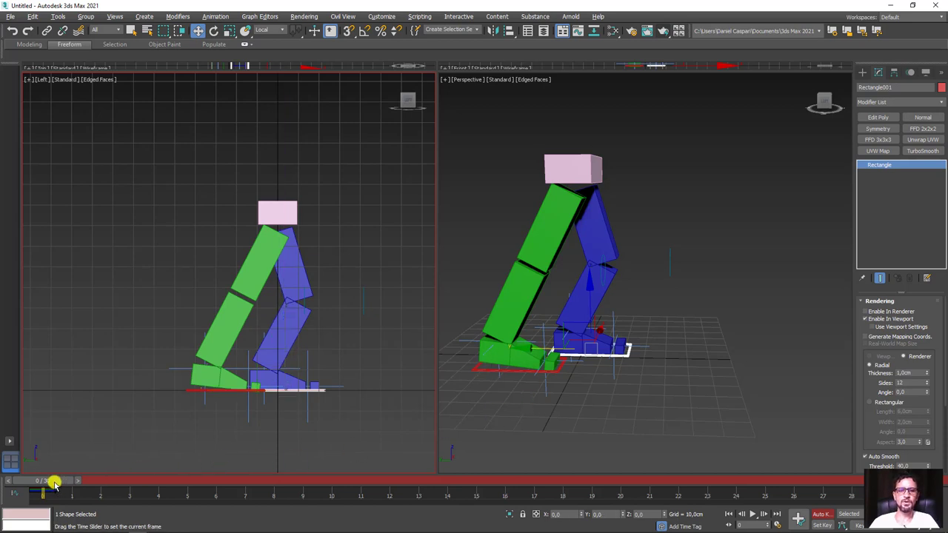
Scrub the timeline to preview the legs swapping, then return to frame 0.
{"action": "left_click_drag", "start_coordinate": [53, 482], "coordinate": [481, 478]}
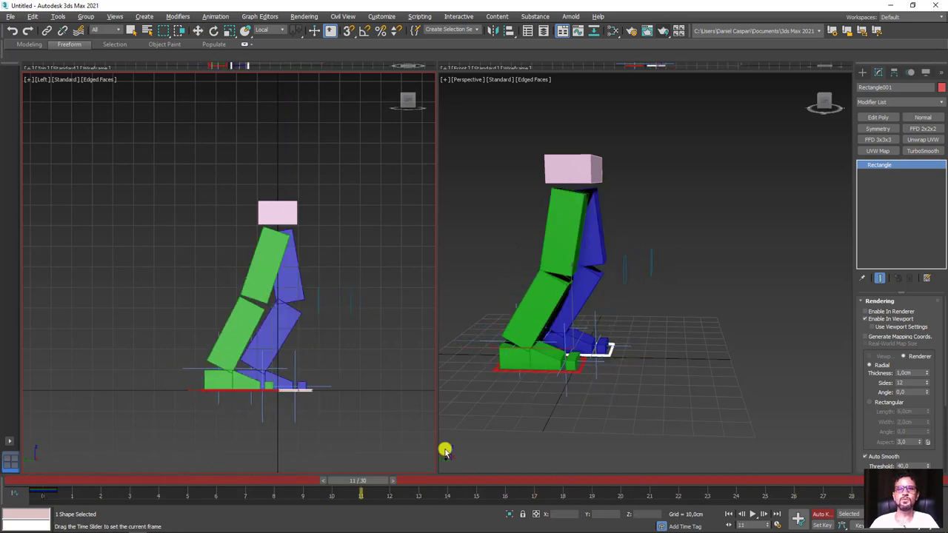
{"action": "key", "text": "Home"}
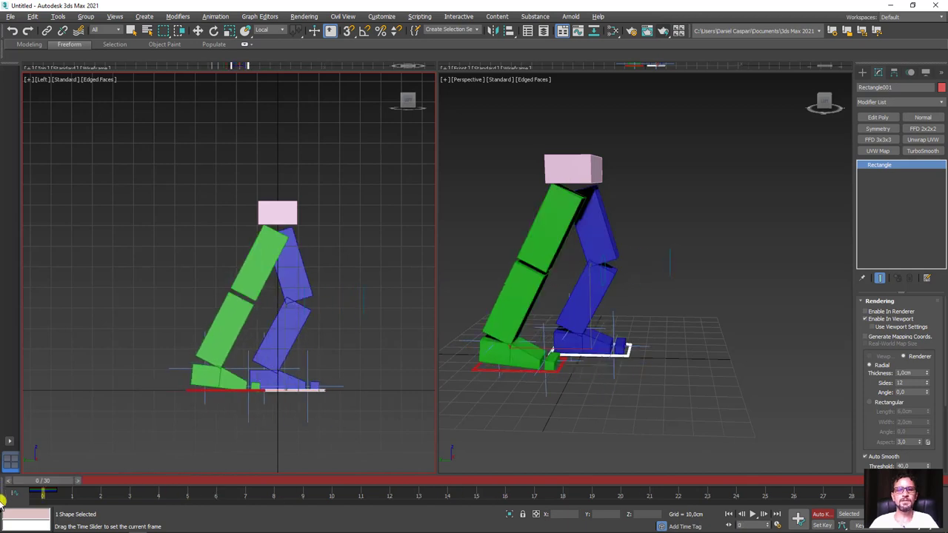
{"action": "key", "text": "w"}
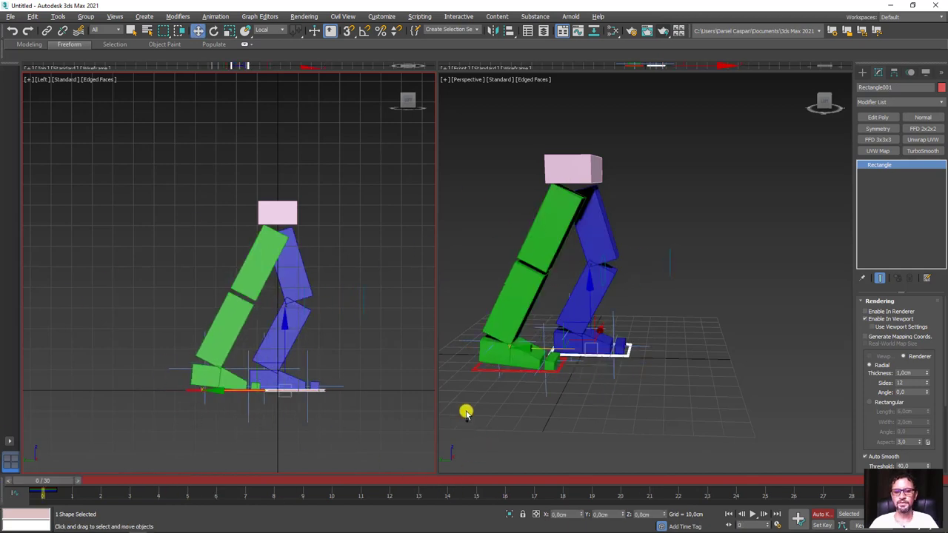
{"action": "left_click_drag", "start_coordinate": [468, 402], "coordinate": [474, 482]}
{"action": "left_click_drag", "start_coordinate": [465, 435], "coordinate": [508, 449]}
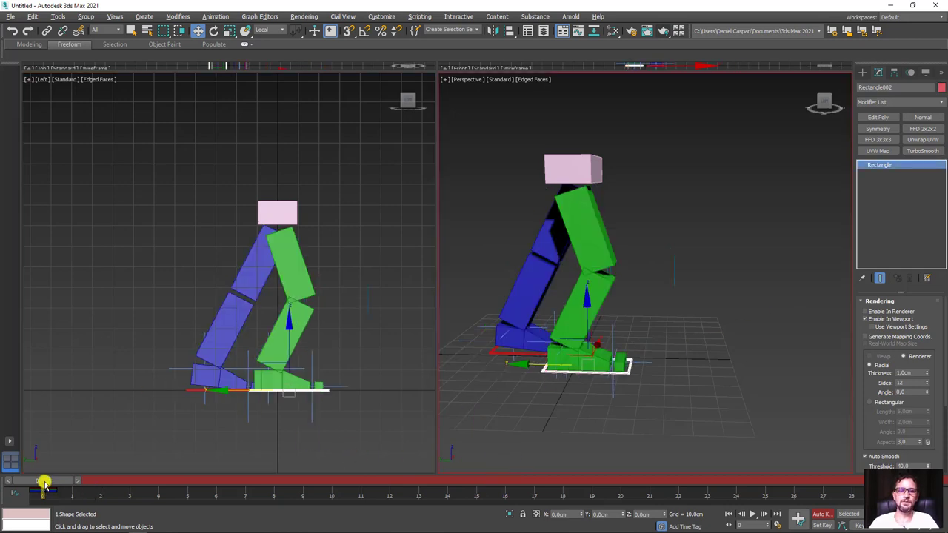
At frame 15, move the green foot back and the blue foot forward, then select both foot controls.
{"action": "left_click_drag", "start_coordinate": [44, 482], "coordinate": [485, 460]}
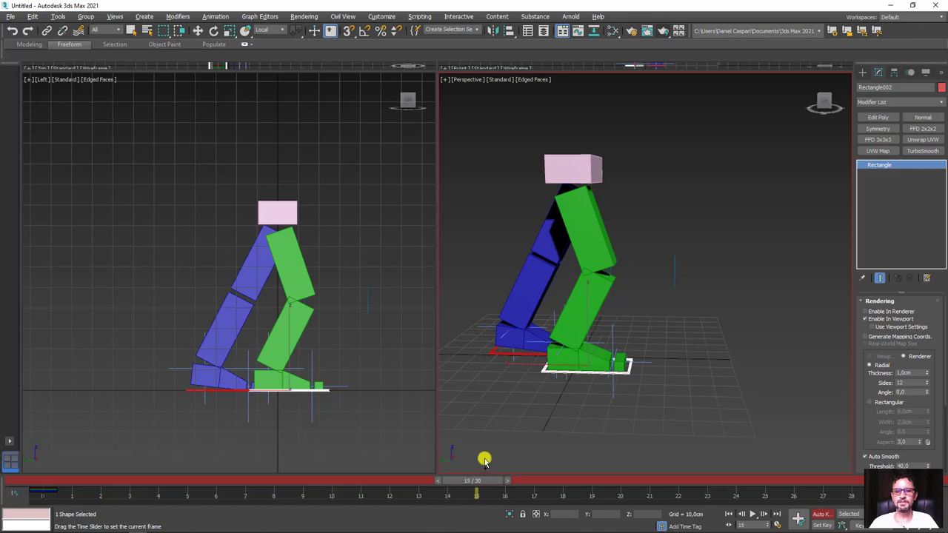
{"action": "key", "text": "w"}
{"action": "left_click_drag", "start_coordinate": [230, 392], "coordinate": [171, 404]}
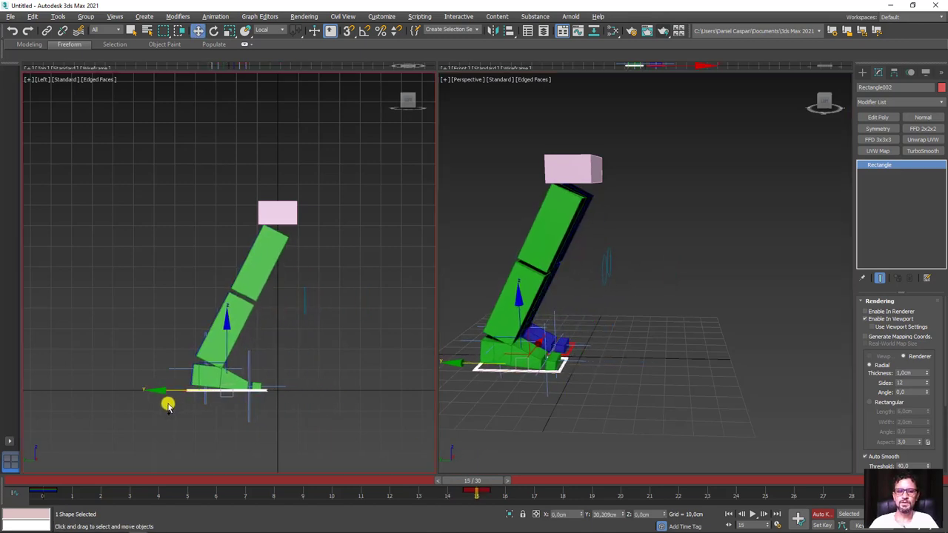
{"action": "left_click", "coordinate": [570, 349]}
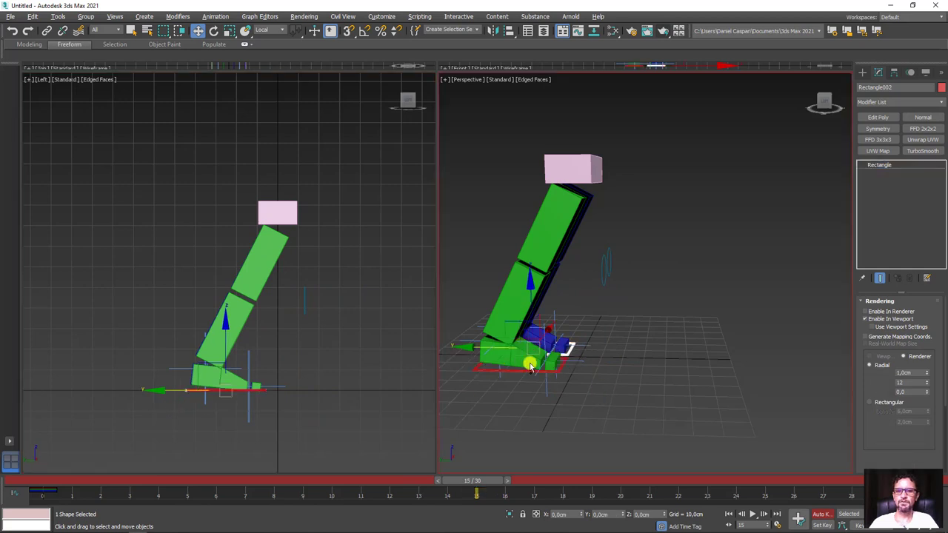
{"action": "left_click", "coordinate": [169, 393]}
{"action": "left_click_drag", "start_coordinate": [180, 391], "coordinate": [230, 385]}
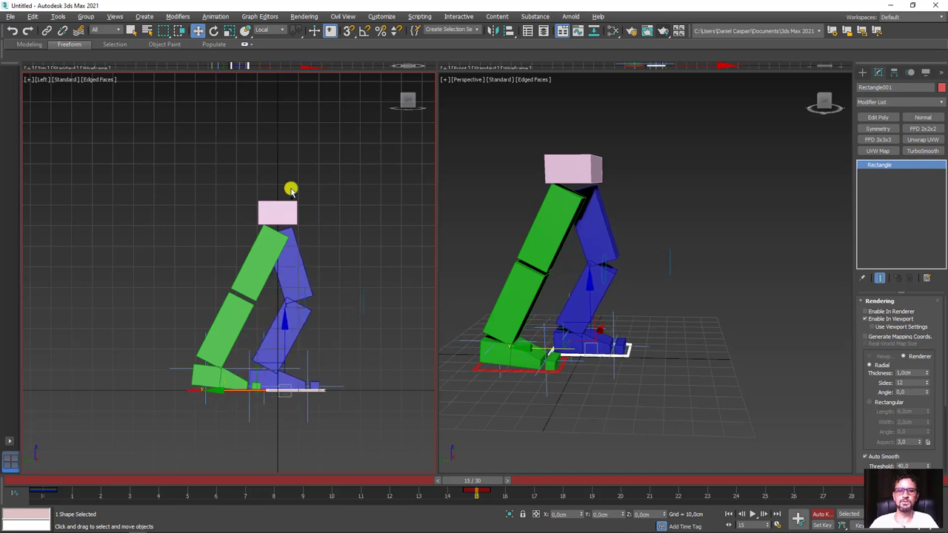
{"action": "mouse_move", "coordinate": [286, 126]}
{"action": "left_mouse_down"}
{"action": "mouse_move", "coordinate": [288, 211]}
{"action": "mouse_move", "coordinate": [269, 324]}
{"action": "mouse_move", "coordinate": [291, 335]}
{"action": "left_mouse_up"}
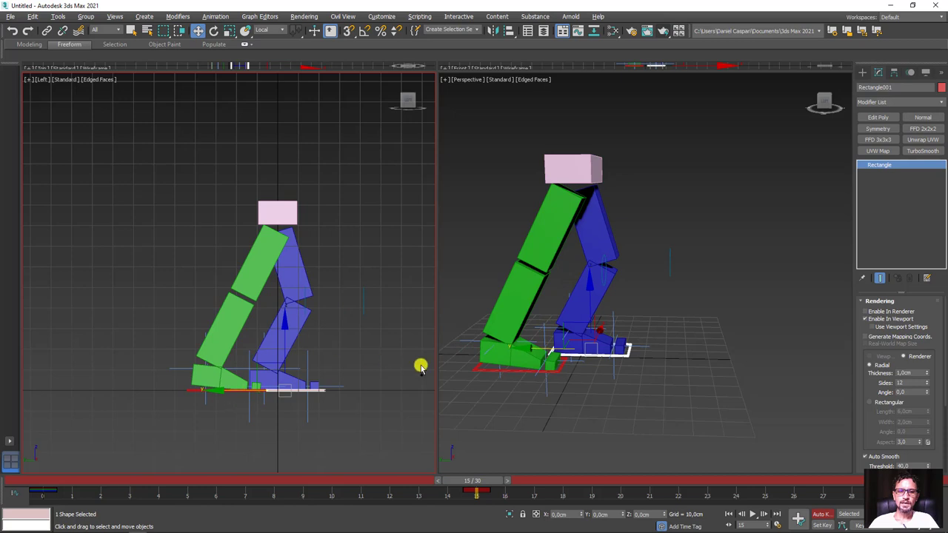
{"action": "left_click", "coordinate": [516, 373], "text": "ctrl"}
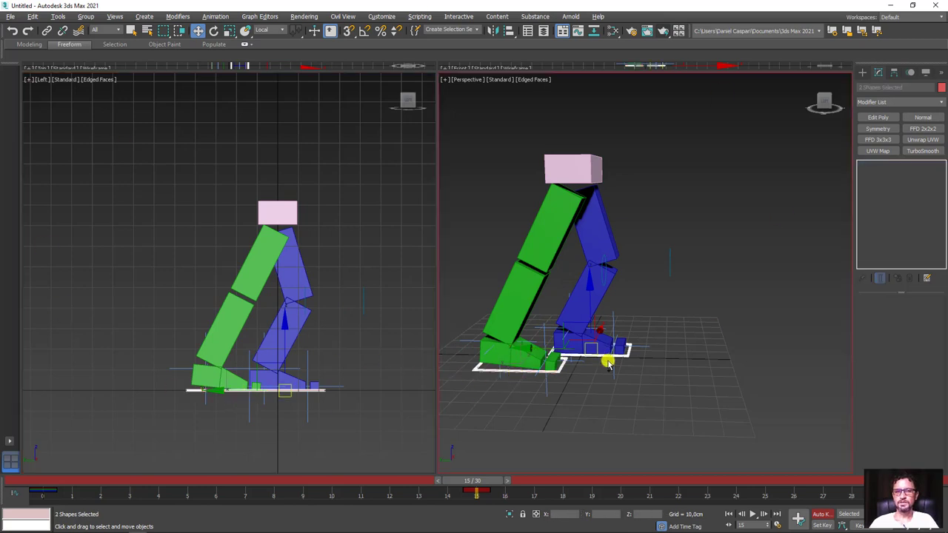
Key both foot controls at frame 15 and scrub to check the legs alternating.
{"action": "left_click", "coordinate": [798, 518]}
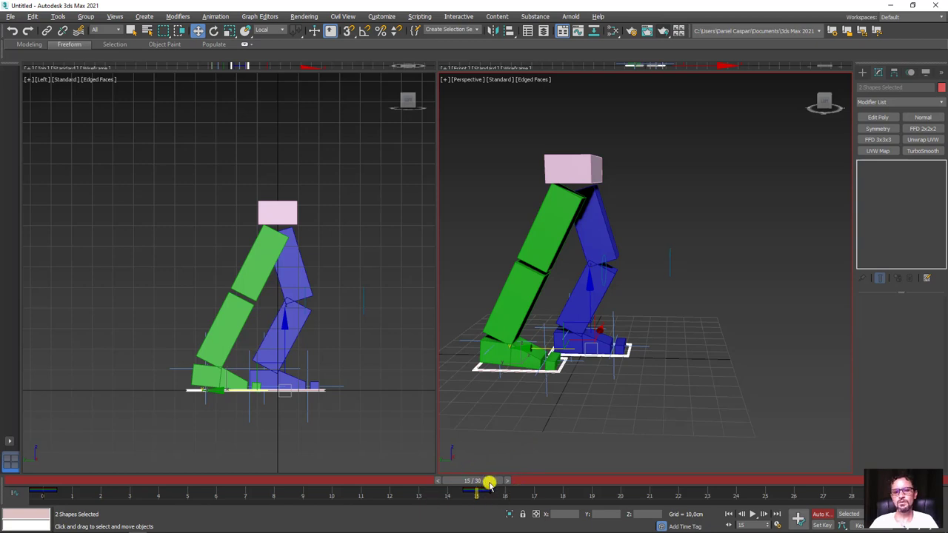
{"action": "left_click_drag", "start_coordinate": [488, 482], "coordinate": [875, 465]}
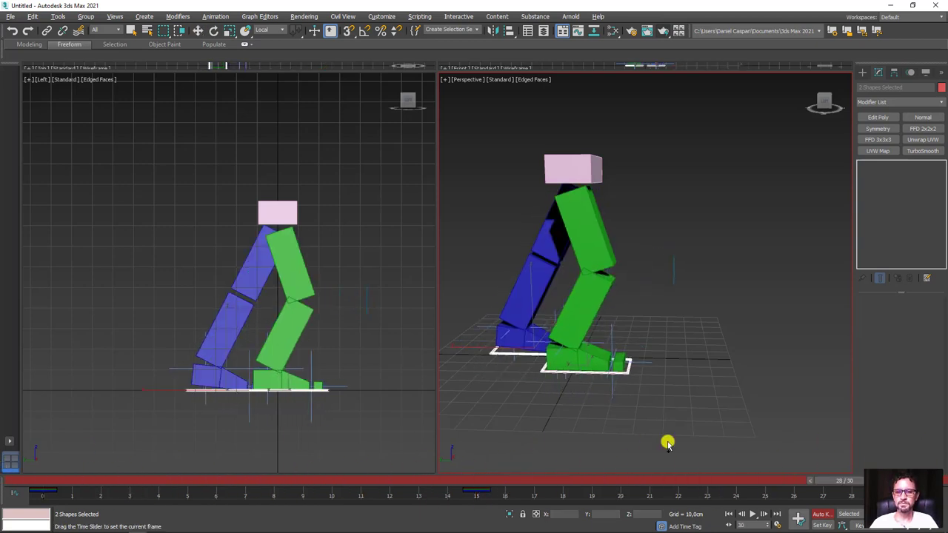
{"action": "key", "text": "Home"}
{"action": "key", "text": "w"}
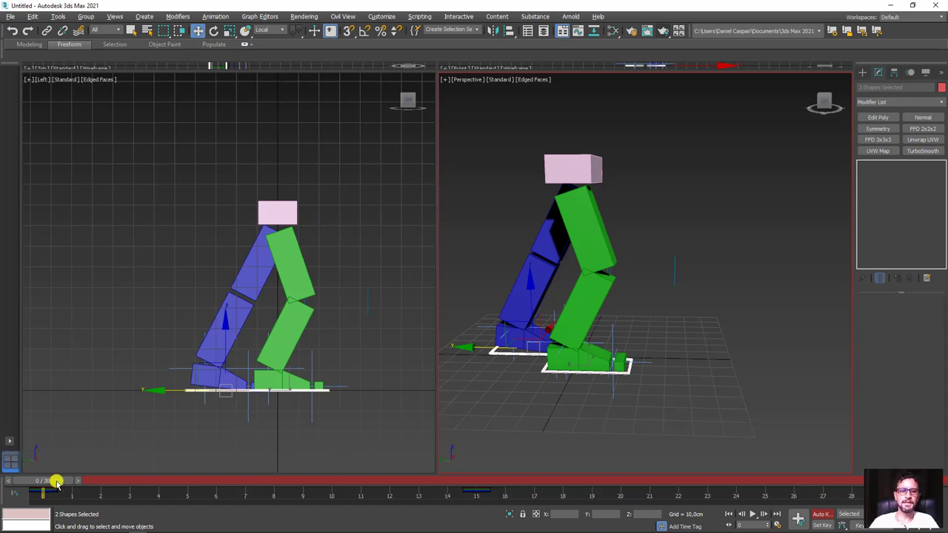
At frame 7, raise the blue foot control Rectangle001 off the ground for the passing pose.
{"action": "mouse_move", "coordinate": [56, 468]}
{"action": "left_mouse_down"}
{"action": "mouse_move", "coordinate": [203, 438]}
{"action": "mouse_move", "coordinate": [439, 455]}
{"action": "mouse_move", "coordinate": [476, 477]}
{"action": "mouse_move", "coordinate": [459, 448]}
{"action": "left_mouse_up"}
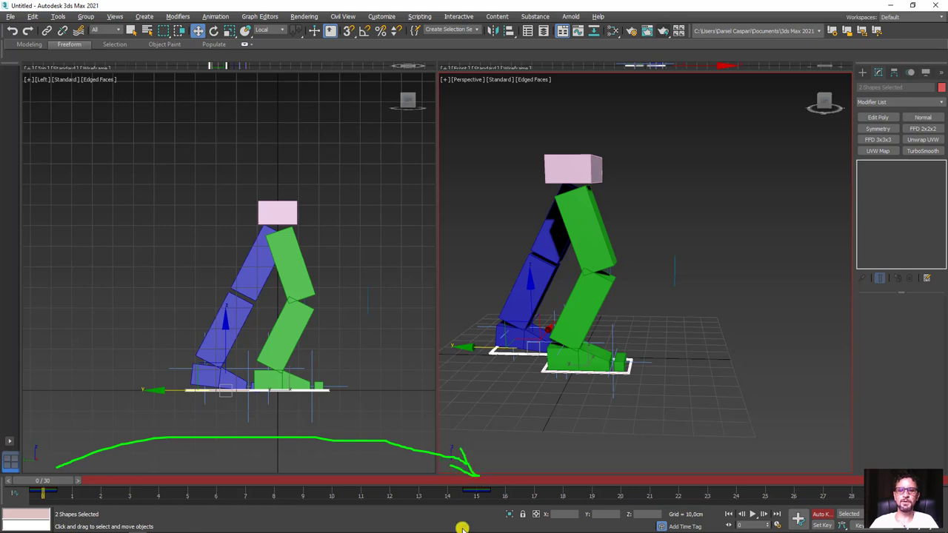
{"action": "mouse_move", "coordinate": [243, 404]}
{"action": "left_mouse_down"}
{"action": "mouse_move", "coordinate": [237, 497]}
{"action": "mouse_move", "coordinate": [269, 447]}
{"action": "left_mouse_up"}
{"action": "key", "text": "Escape"}
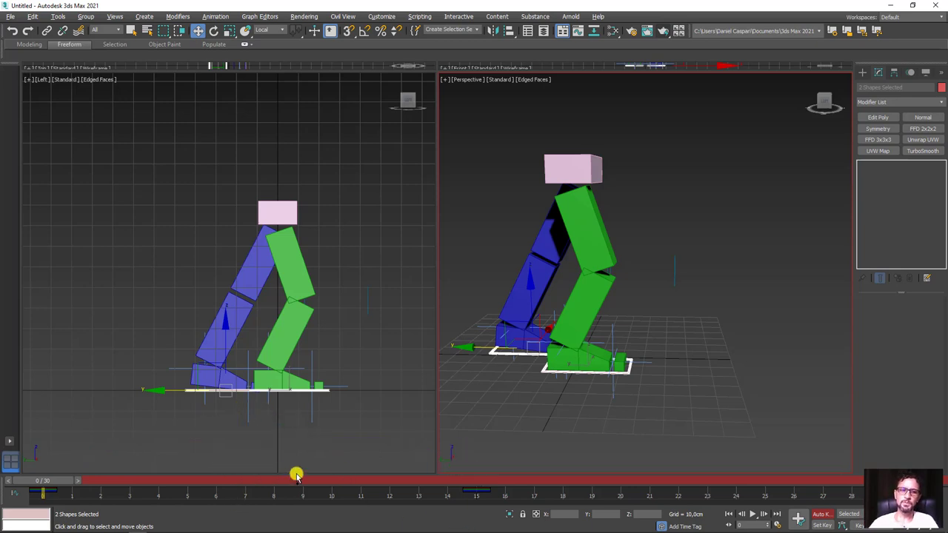
{"action": "left_click_drag", "start_coordinate": [55, 485], "coordinate": [247, 481]}
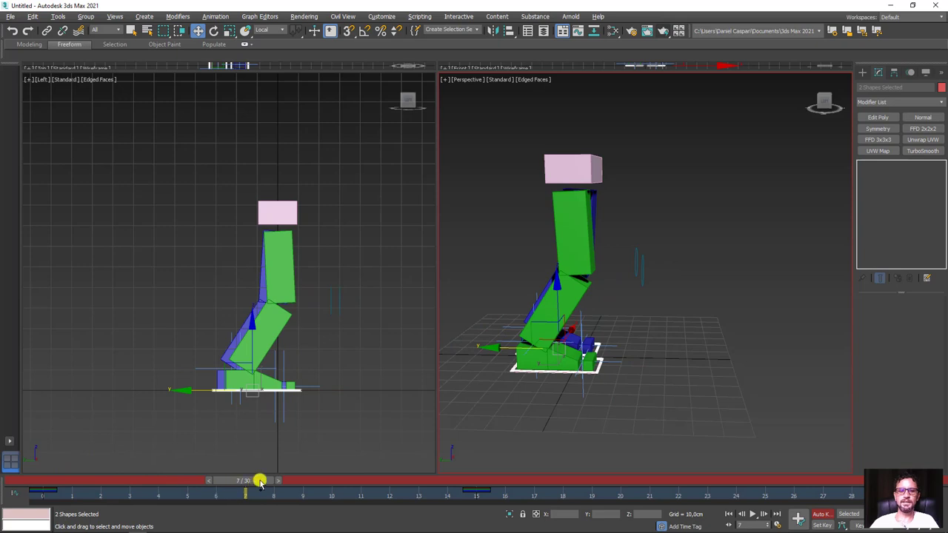
{"action": "mouse_move", "coordinate": [259, 482]}
{"action": "left_mouse_down"}
{"action": "mouse_move", "coordinate": [46, 482]}
{"action": "mouse_move", "coordinate": [215, 482]}
{"action": "left_mouse_up"}
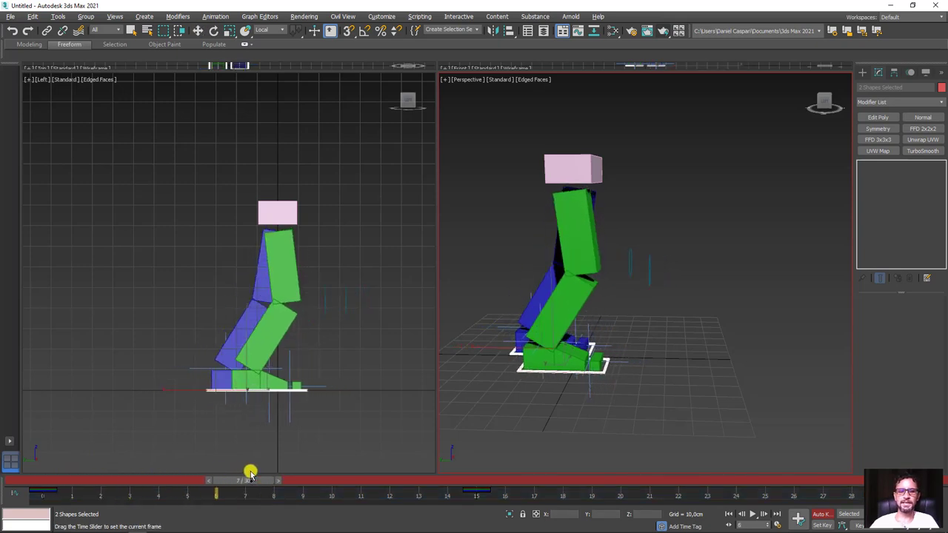
{"action": "key", "text": "w"}
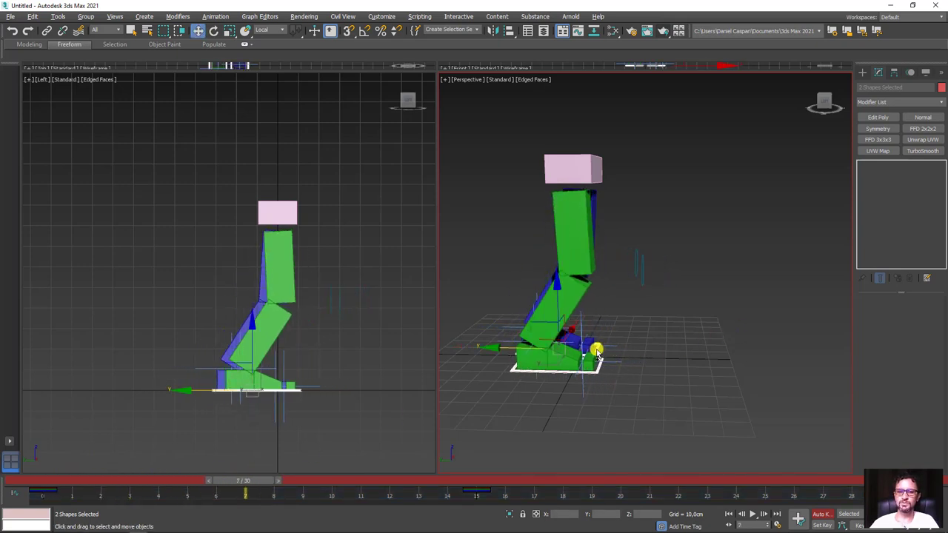
{"action": "left_click", "coordinate": [597, 351]}
{"action": "mouse_move", "coordinate": [556, 300]}
{"action": "left_mouse_down"}
{"action": "mouse_move", "coordinate": [559, 278]}
{"action": "mouse_move", "coordinate": [629, 299]}
{"action": "left_mouse_up"}
Tilt the raised blue foot control (Rectangle001) forward at frame 7.
{"action": "key", "text": "e"}
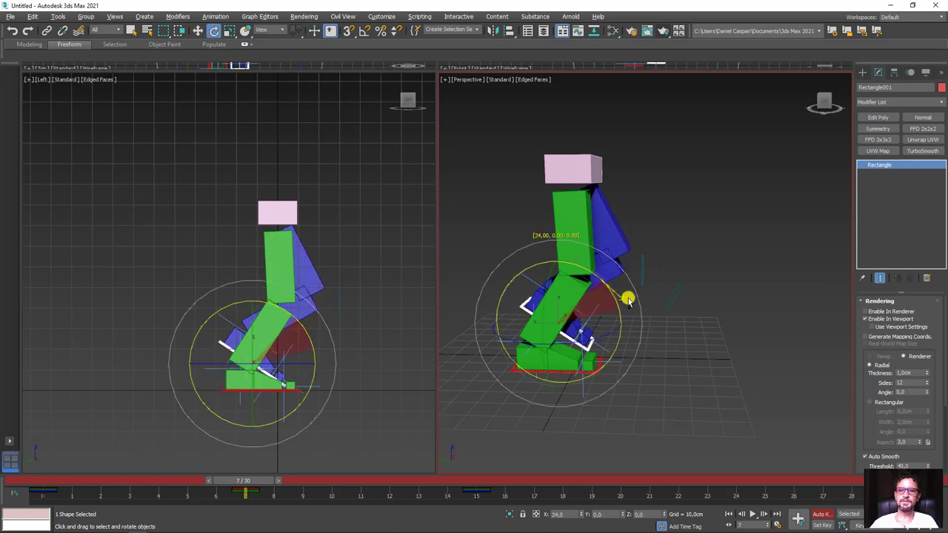
{"action": "middle_click_drag", "start_coordinate": [629, 298], "coordinate": [622, 353], "text": "alt"}
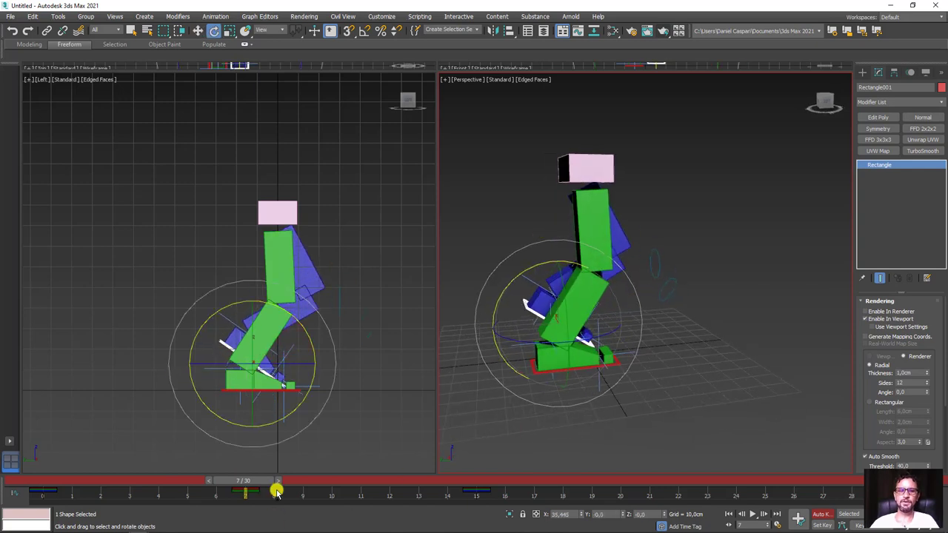
{"action": "mouse_move", "coordinate": [266, 482]}
{"action": "left_mouse_down"}
{"action": "mouse_move", "coordinate": [60, 480]}
{"action": "mouse_move", "coordinate": [716, 474]}
{"action": "left_mouse_up"}
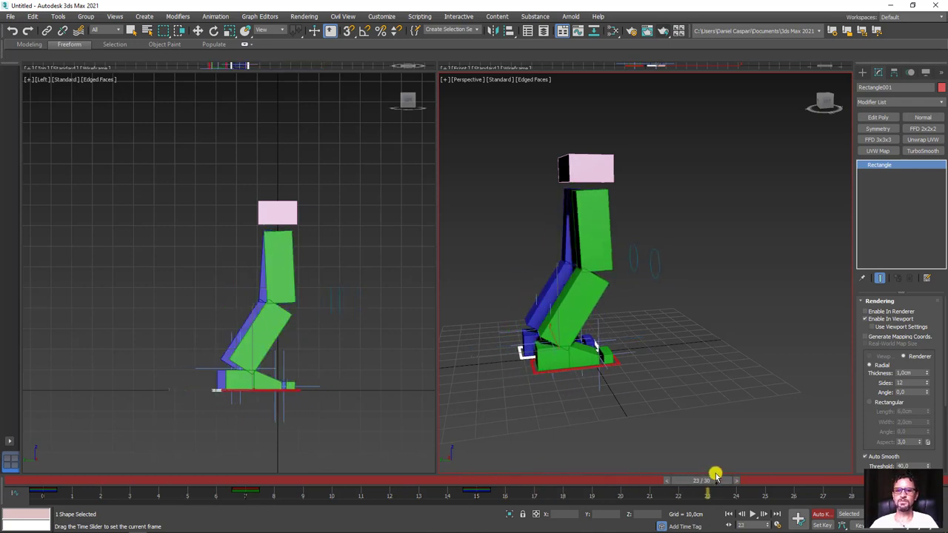
At frame 23, raise the green foot control (Rectangle002) and tilt it about 33 degrees.
{"action": "key", "text": "e"}
{"action": "left_click", "coordinate": [618, 370]}
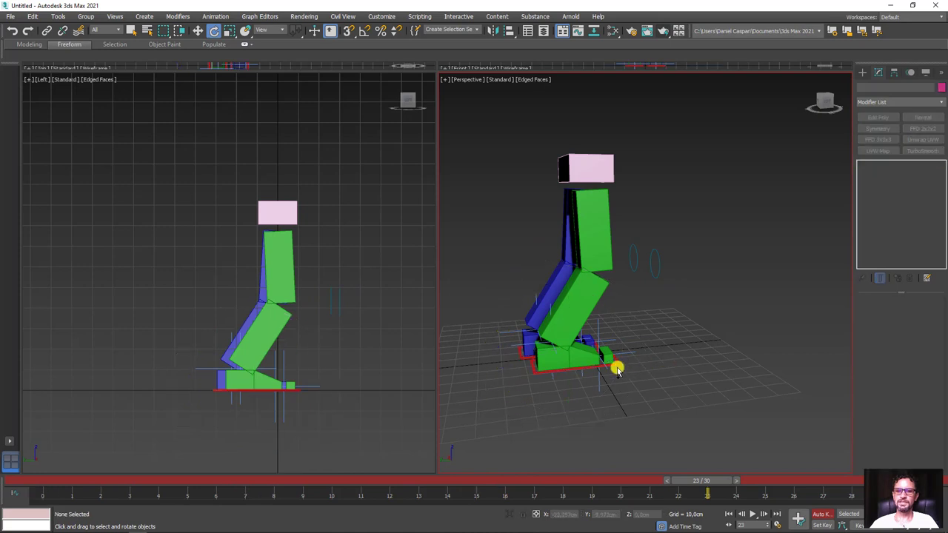
{"action": "left_click", "coordinate": [617, 363]}
{"action": "key", "text": "w"}
{"action": "mouse_move", "coordinate": [574, 319]}
{"action": "left_mouse_down"}
{"action": "mouse_move", "coordinate": [575, 297]}
{"action": "mouse_move", "coordinate": [551, 287]}
{"action": "mouse_move", "coordinate": [577, 282]}
{"action": "left_mouse_up"}
{"action": "key", "text": "e"}
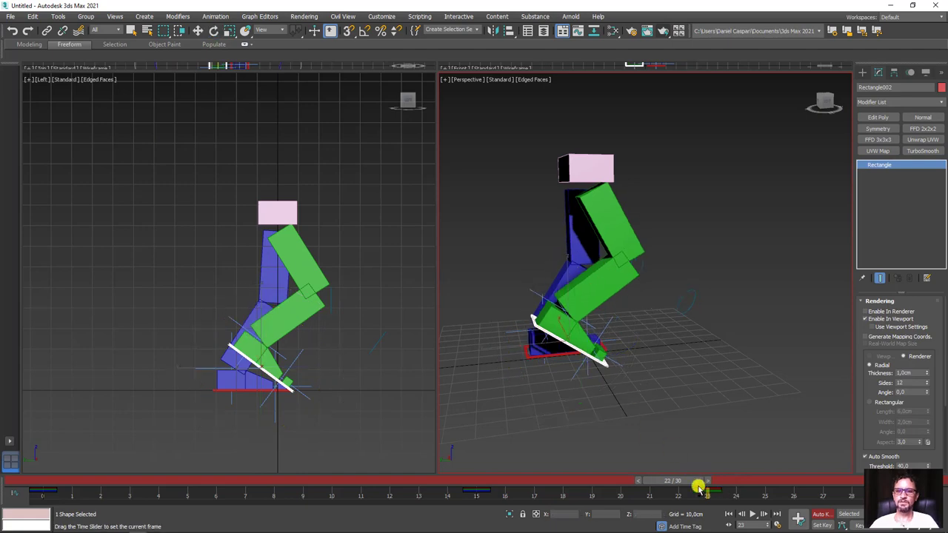
{"action": "mouse_move", "coordinate": [722, 485]}
{"action": "left_mouse_down"}
{"action": "mouse_move", "coordinate": [57, 488]}
{"action": "mouse_move", "coordinate": [158, 486]}
{"action": "left_mouse_up"}
{"action": "mouse_move", "coordinate": [210, 518]}
{"action": "left_mouse_down"}
{"action": "mouse_move", "coordinate": [777, 510]}
{"action": "mouse_move", "coordinate": [582, 510]}
{"action": "left_mouse_up"}
Select the pink hip box (Box001) and move the time slider to frame 7.
{"action": "key", "text": "Home"}
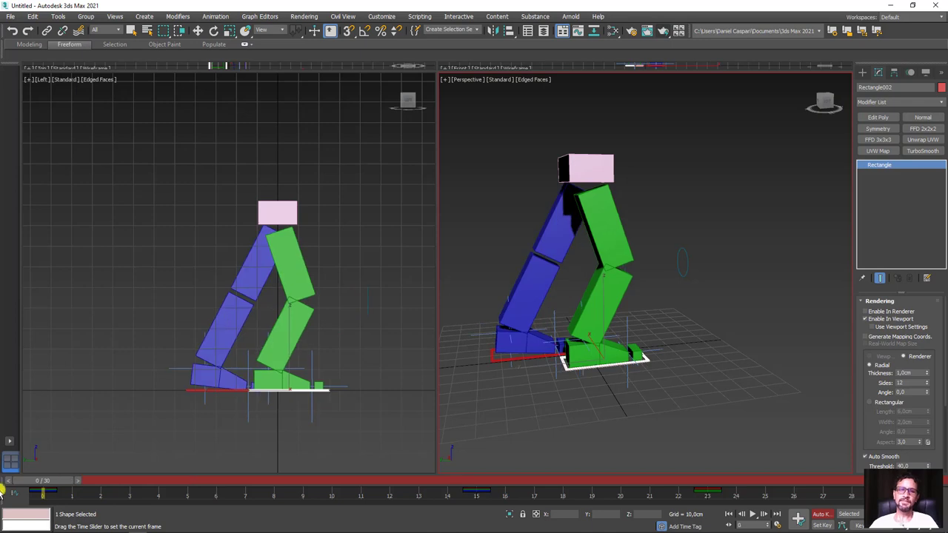
{"action": "key", "text": "e"}
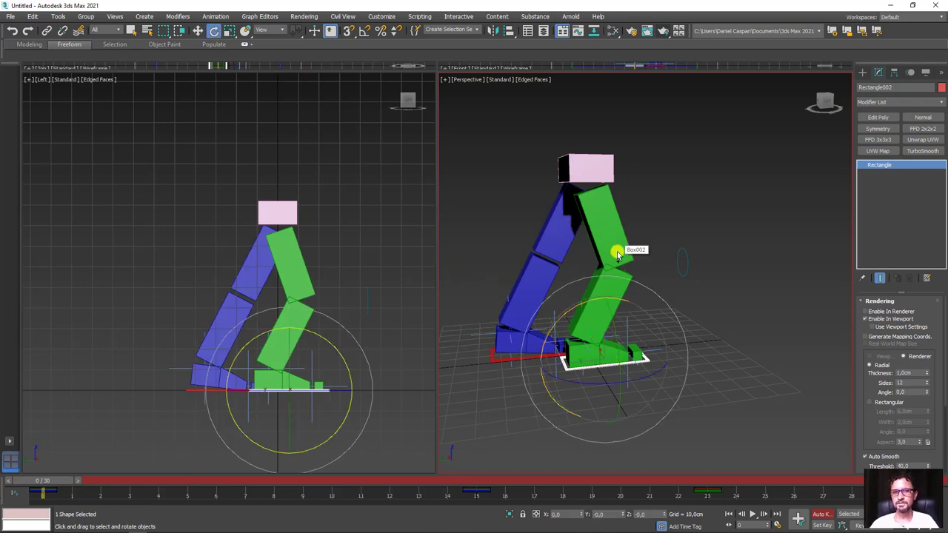
{"action": "left_click", "coordinate": [586, 172]}
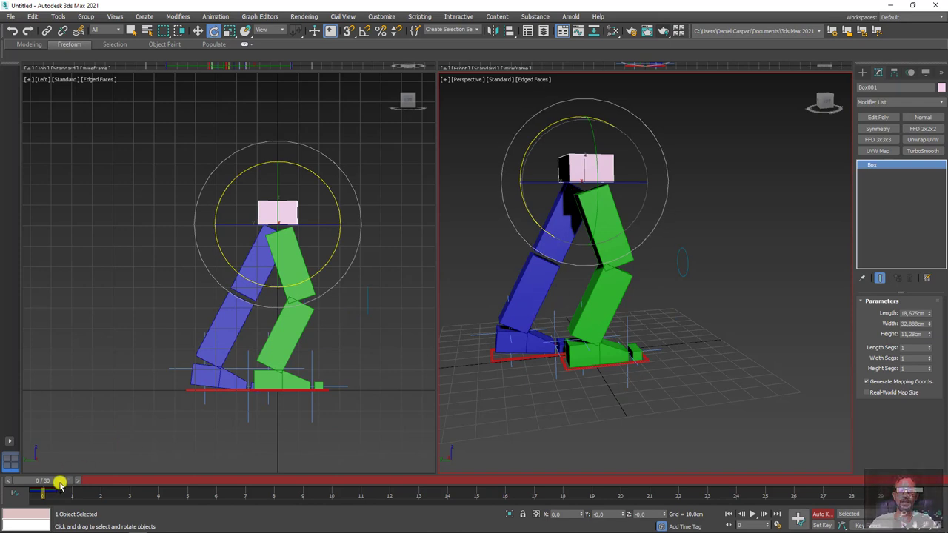
{"action": "left_click_drag", "start_coordinate": [59, 482], "coordinate": [500, 477]}
{"action": "key", "text": "e"}
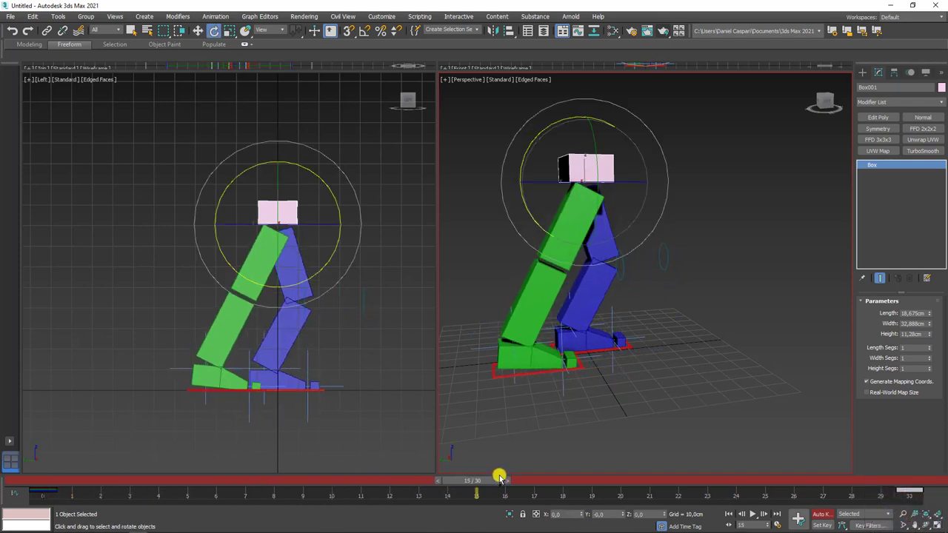
{"action": "left_click_drag", "start_coordinate": [155, 501], "coordinate": [42, 505]}
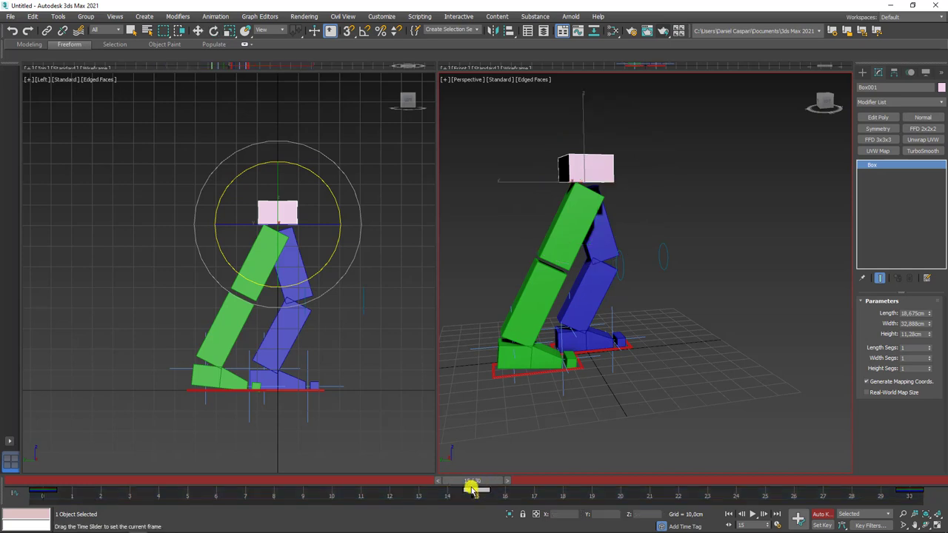
{"action": "mouse_move", "coordinate": [476, 490]}
{"action": "left_mouse_down"}
{"action": "mouse_move", "coordinate": [165, 489]}
{"action": "mouse_move", "coordinate": [263, 476]}
{"action": "mouse_move", "coordinate": [44, 473]}
{"action": "mouse_move", "coordinate": [260, 472]}
{"action": "mouse_move", "coordinate": [244, 480]}
{"action": "left_mouse_up"}
{"action": "key", "text": "e"}
Rotate the hip box on Z and Y at frame 7 to lean over the standing leg.
{"action": "middle_click_drag", "start_coordinate": [631, 314], "coordinate": [582, 128], "text": "alt"}
{"action": "left_click_drag", "start_coordinate": [572, 128], "coordinate": [611, 173]}
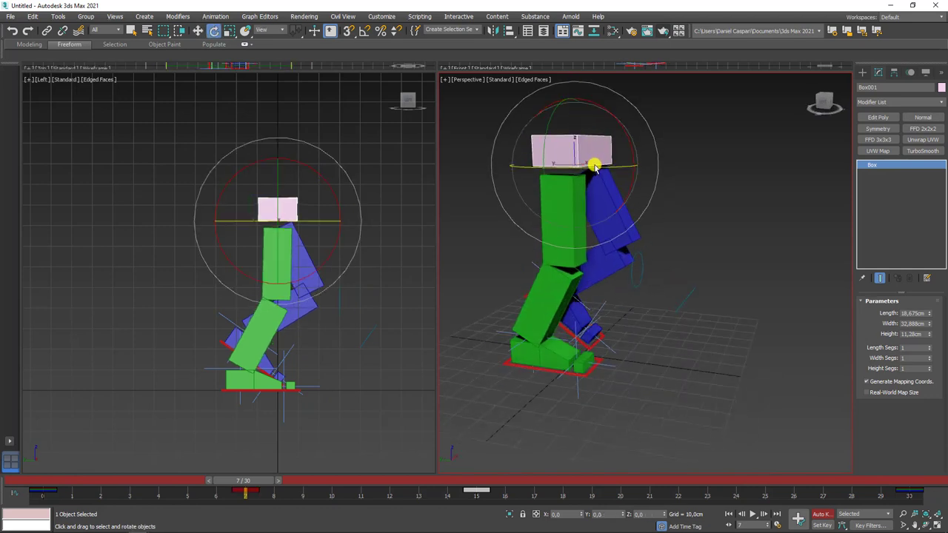
{"action": "left_click_drag", "start_coordinate": [600, 164], "coordinate": [604, 165]}
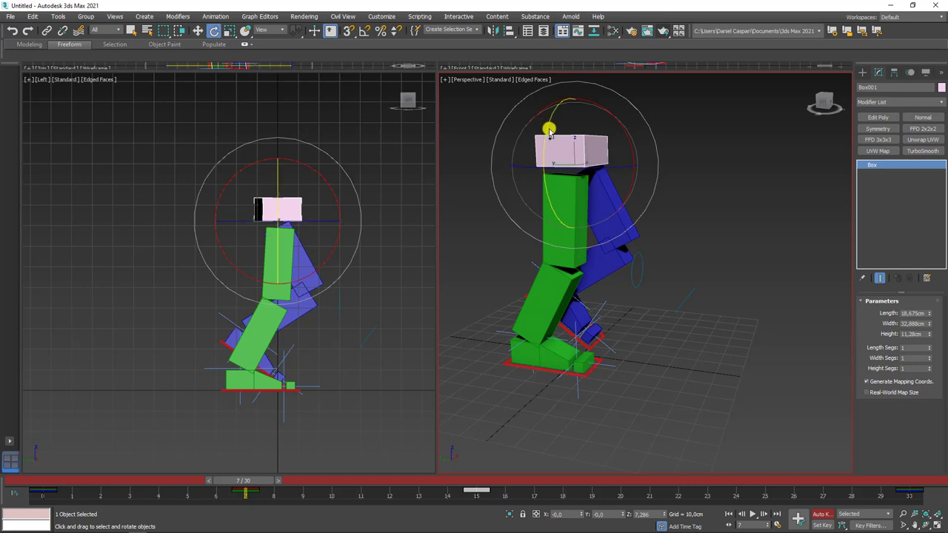
{"action": "left_click_drag", "start_coordinate": [546, 127], "coordinate": [560, 131]}
{"action": "mouse_move", "coordinate": [698, 238]}
{"action": "middle_mouse_down", "text": "alt"}
{"action": "mouse_move", "coordinate": [719, 306]}
{"action": "mouse_move", "coordinate": [702, 249]}
{"action": "mouse_move", "coordinate": [687, 274]}
{"action": "middle_mouse_up", "text": "alt"}
{"action": "mouse_move", "coordinate": [258, 474]}
{"action": "left_mouse_down"}
{"action": "mouse_move", "coordinate": [244, 484]}
{"action": "mouse_move", "coordinate": [66, 497]}
{"action": "mouse_move", "coordinate": [194, 478]}
{"action": "mouse_move", "coordinate": [714, 482]}
{"action": "left_mouse_up"}
At frame 23, rotate the hip box -7.58° on Z and -4.96° on Y.
{"action": "key", "text": "e"}
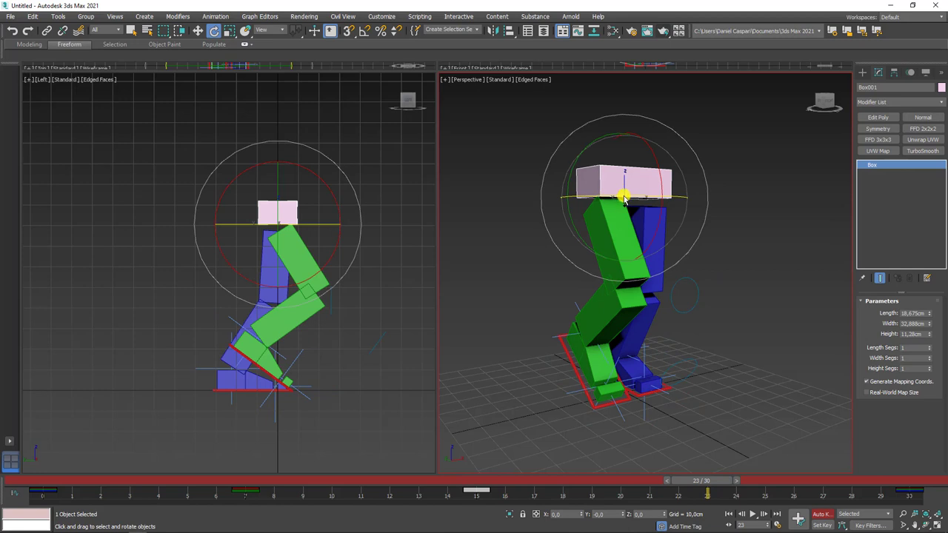
{"action": "left_click_drag", "start_coordinate": [624, 196], "coordinate": [618, 202]}
{"action": "middle_click_drag", "start_coordinate": [616, 202], "coordinate": [608, 206], "text": "alt"}
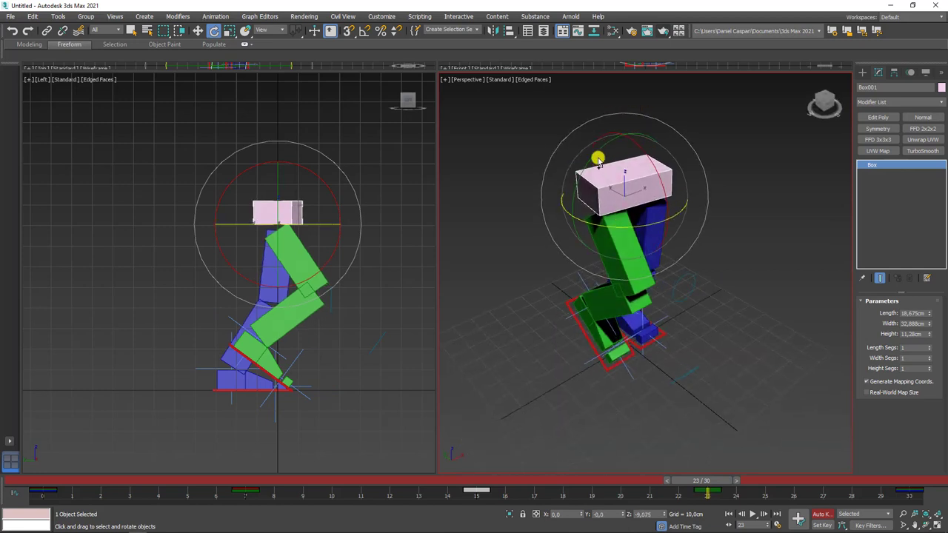
{"action": "left_click_drag", "start_coordinate": [598, 160], "coordinate": [590, 158]}
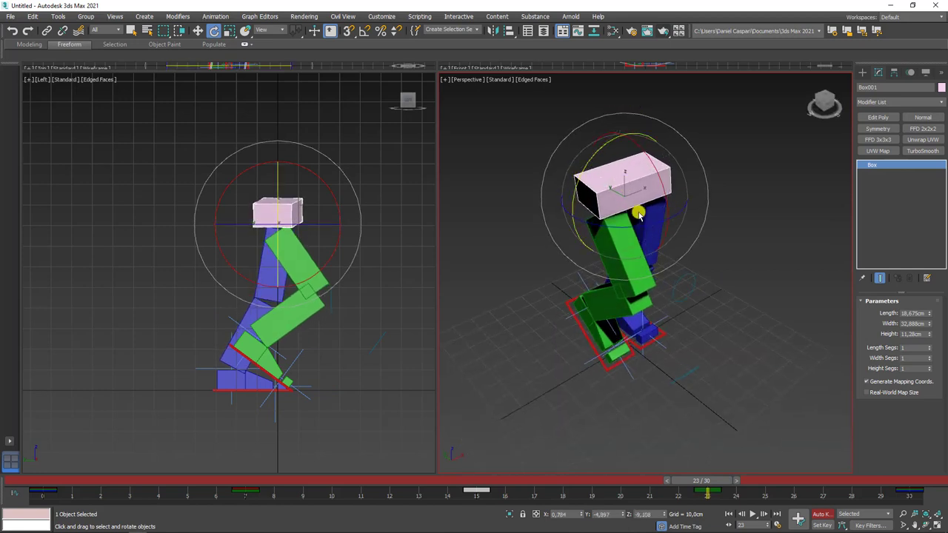
{"action": "mouse_move", "coordinate": [712, 485]}
{"action": "left_mouse_down"}
{"action": "mouse_move", "coordinate": [127, 492]}
{"action": "mouse_move", "coordinate": [704, 492]}
{"action": "left_mouse_up"}
Nudge the hip box up at frame 23 and lower it on Z at frame 30.
{"action": "key", "text": "e"}
{"action": "key", "text": "w"}
{"action": "left_click_drag", "start_coordinate": [627, 140], "coordinate": [622, 142]}
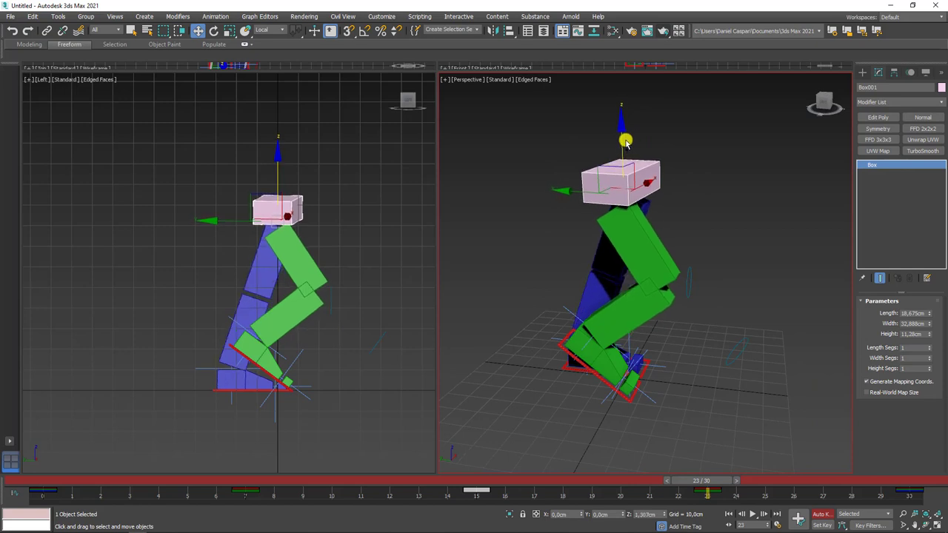
{"action": "mouse_move", "coordinate": [638, 219]}
{"action": "middle_mouse_down", "text": "alt"}
{"action": "mouse_move", "coordinate": [662, 206]}
{"action": "mouse_move", "coordinate": [651, 308]}
{"action": "middle_mouse_up", "text": "alt"}
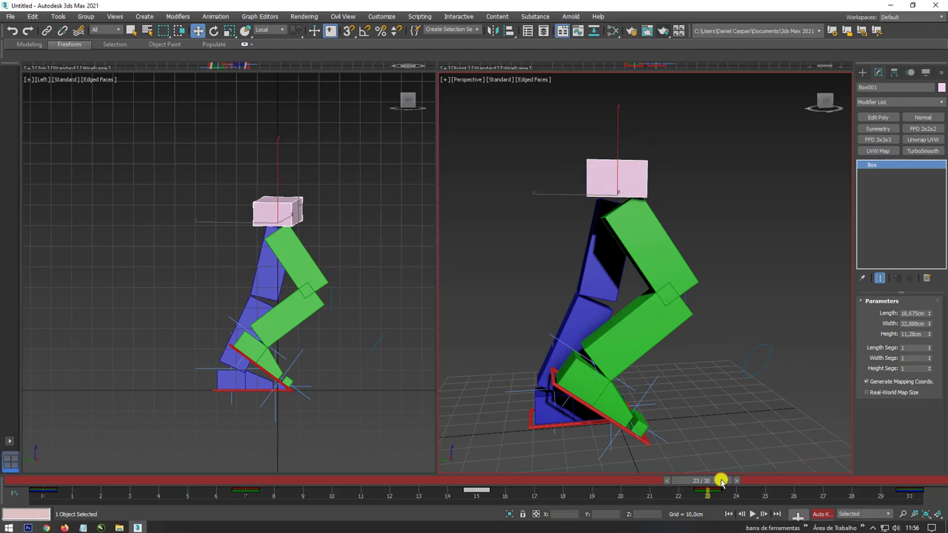
{"action": "left_click_drag", "start_coordinate": [712, 481], "coordinate": [937, 478]}
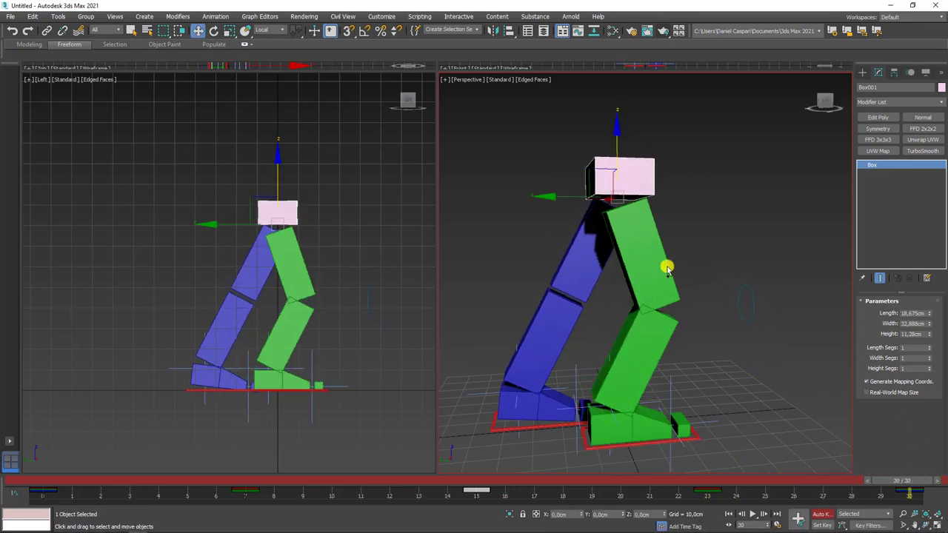
{"action": "middle_click_drag", "start_coordinate": [666, 268], "coordinate": [692, 304], "text": "alt"}
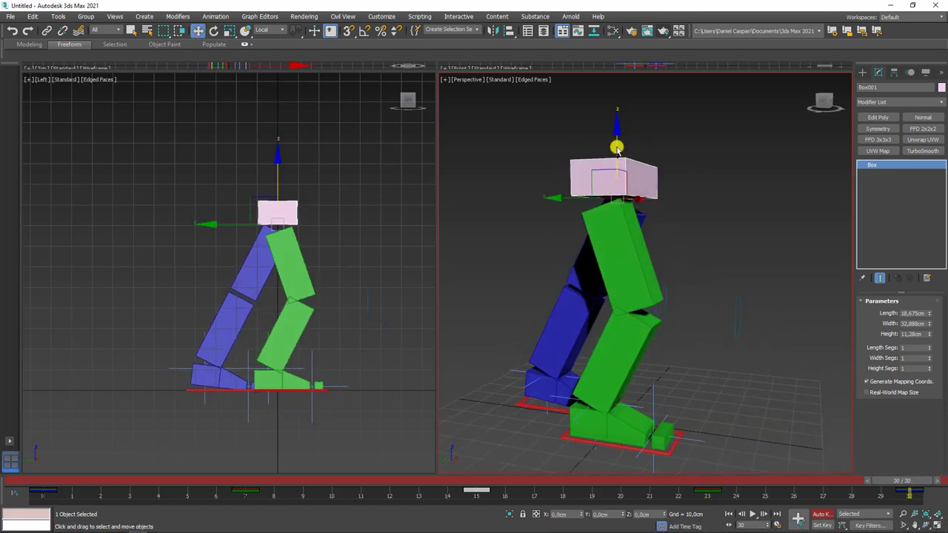
{"action": "left_click_drag", "start_coordinate": [616, 148], "coordinate": [603, 161]}
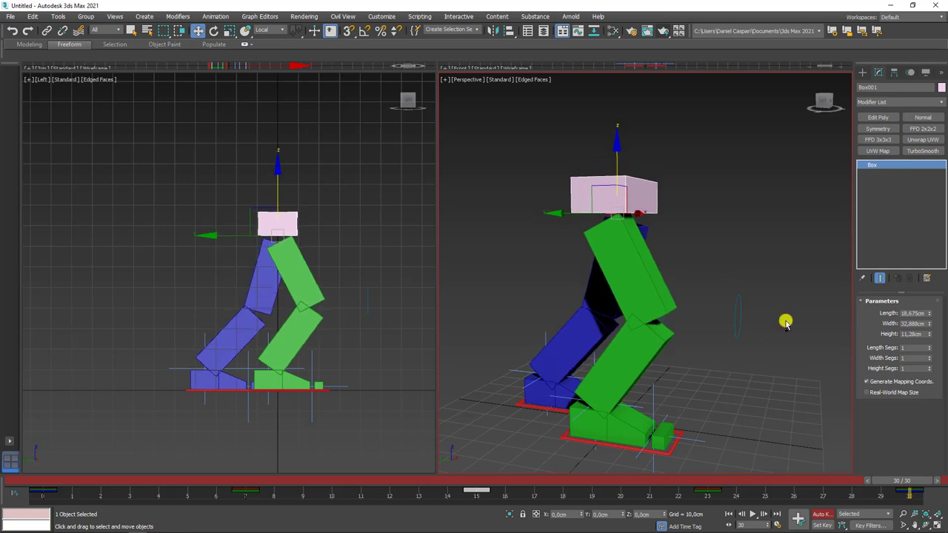
Copy the frame 30 hip key earlier and the frame 0 keys to about frame 15.
{"action": "left_click_drag", "start_coordinate": [933, 502], "coordinate": [918, 495]}
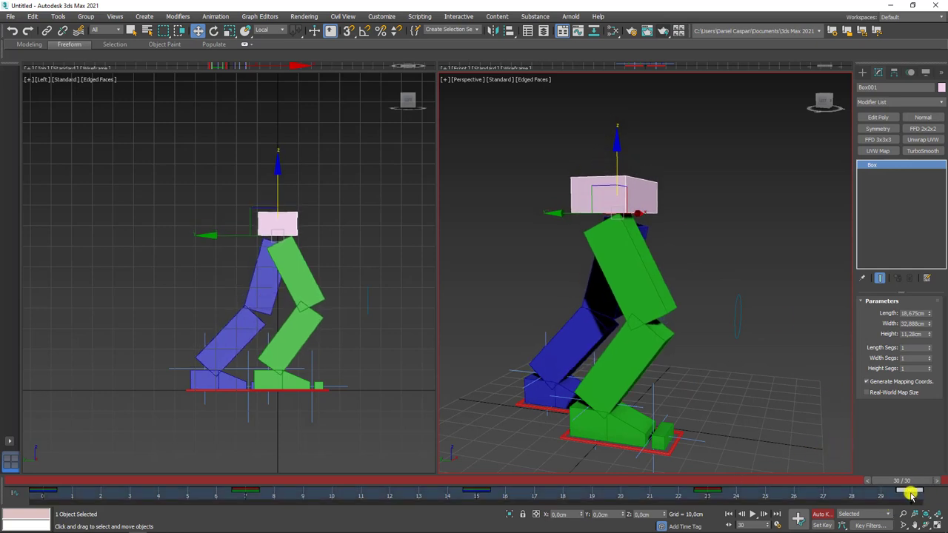
{"action": "middle_click_drag", "start_coordinate": [788, 353], "coordinate": [757, 354], "text": "alt"}
{"action": "left_click_drag", "start_coordinate": [912, 494], "coordinate": [733, 496], "text": "shift"}
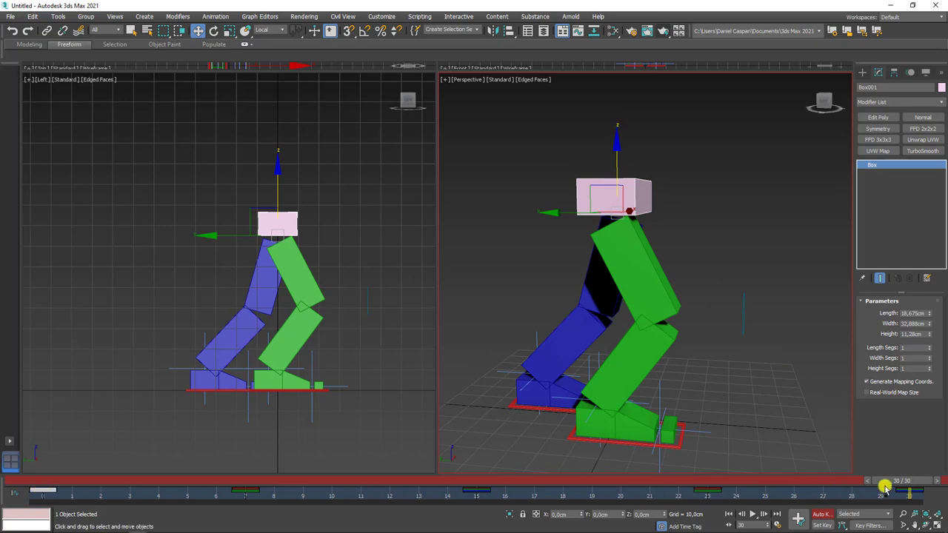
{"action": "mouse_move", "coordinate": [910, 482]}
{"action": "left_mouse_down"}
{"action": "mouse_move", "coordinate": [84, 476]}
{"action": "mouse_move", "coordinate": [474, 482]}
{"action": "left_mouse_up"}
{"action": "key", "text": "w"}
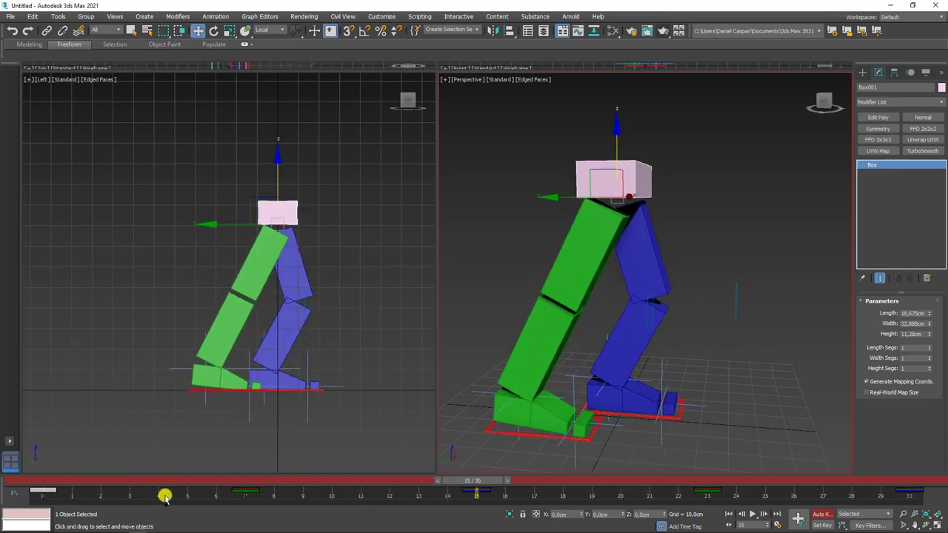
{"action": "left_click_drag", "start_coordinate": [126, 490], "coordinate": [2, 502]}
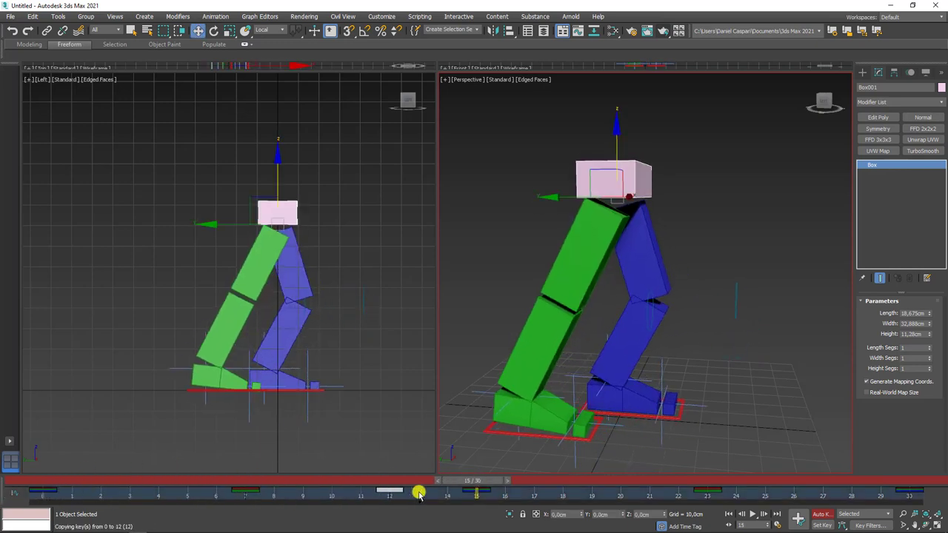
{"action": "mouse_move", "coordinate": [495, 498]}
{"action": "left_mouse_down", "text": "shift"}
{"action": "mouse_move", "coordinate": [482, 501]}
{"action": "mouse_move", "coordinate": [476, 489]}
{"action": "mouse_move", "coordinate": [111, 491]}
{"action": "mouse_move", "coordinate": [757, 490]}
{"action": "mouse_move", "coordinate": [2, 465]}
{"action": "left_mouse_up", "text": "shift"}
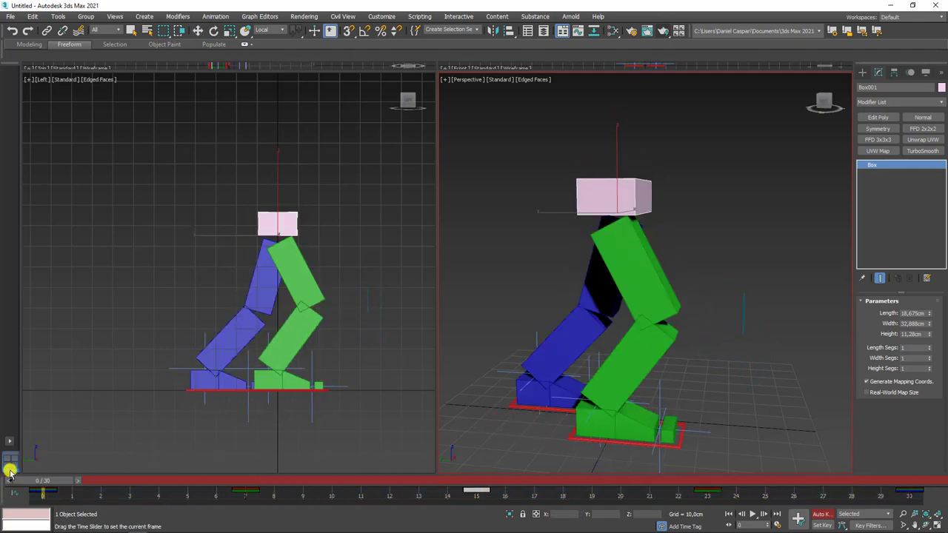
{"action": "key", "text": "w"}
Scrub frames 7 to 30 to check the hip bob, then return to frame 0 and deselect.
{"action": "left_click_drag", "start_coordinate": [46, 486], "coordinate": [504, 482]}
{"action": "middle_click_drag", "start_coordinate": [633, 377], "coordinate": [557, 459], "text": "alt"}
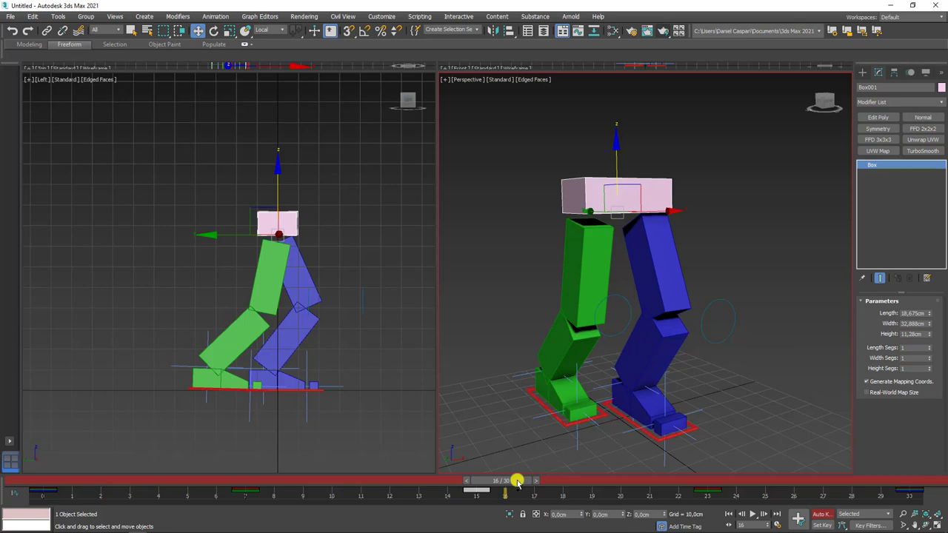
{"action": "mouse_move", "coordinate": [517, 482]}
{"action": "left_mouse_down"}
{"action": "mouse_move", "coordinate": [902, 485]}
{"action": "mouse_move", "coordinate": [328, 482]}
{"action": "mouse_move", "coordinate": [271, 496]}
{"action": "left_mouse_up"}
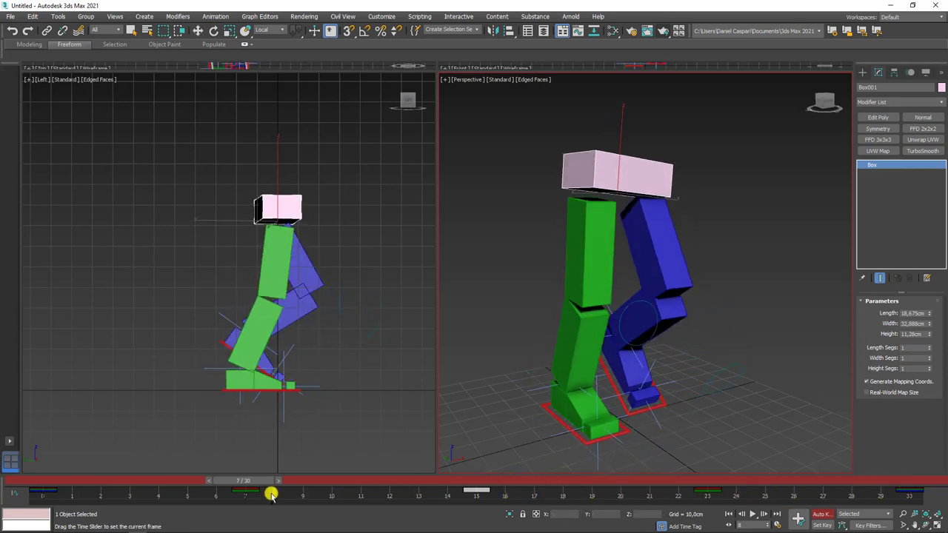
{"action": "key", "text": "w"}
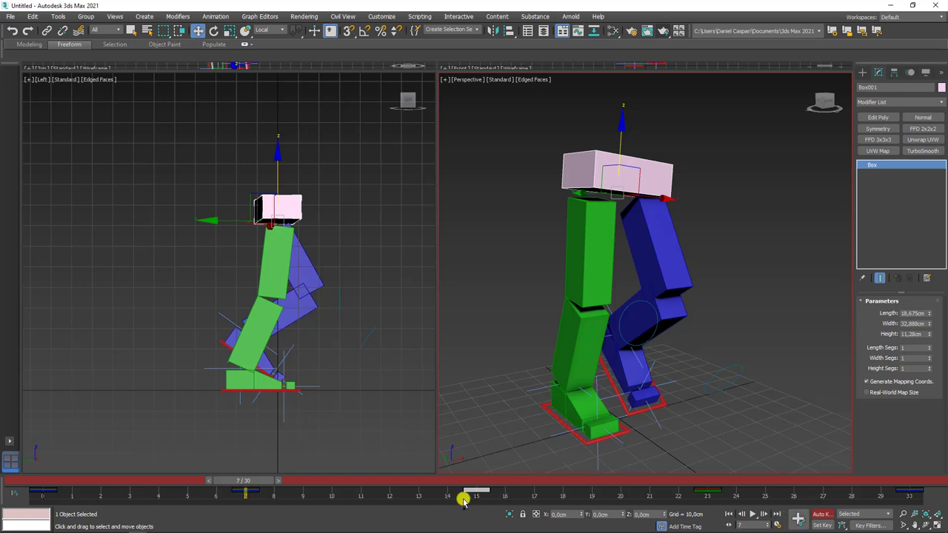
{"action": "left_click_drag", "start_coordinate": [275, 482], "coordinate": [701, 482]}
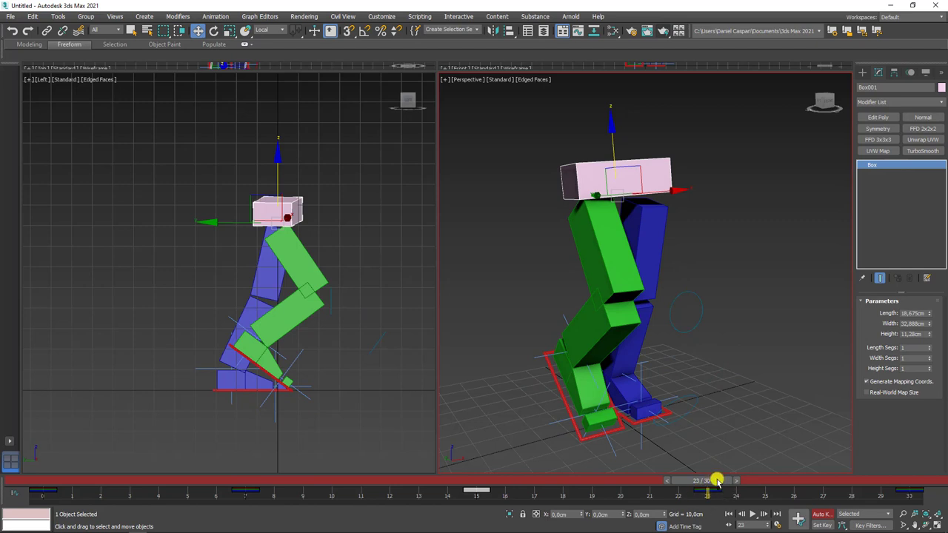
{"action": "left_click_drag", "start_coordinate": [717, 482], "coordinate": [43, 482]}
{"action": "left_click", "coordinate": [701, 425]}
Turn Auto Key off, play and stop the walk cycle, then return to frame 0.
{"action": "scroll", "coordinate": [716, 376], "scroll_direction": "down", "scroll_amount": 3}
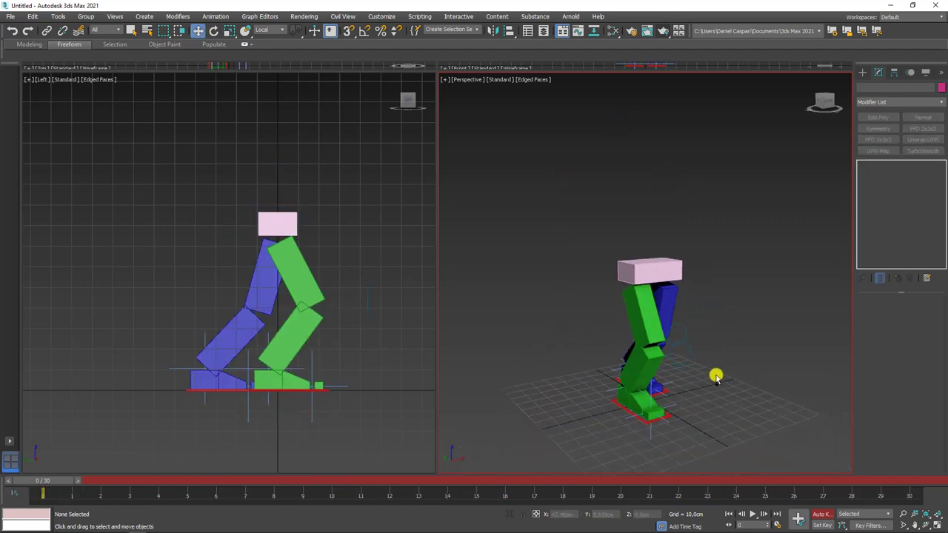
{"action": "middle_click_drag", "start_coordinate": [715, 376], "coordinate": [695, 366], "text": "alt"}
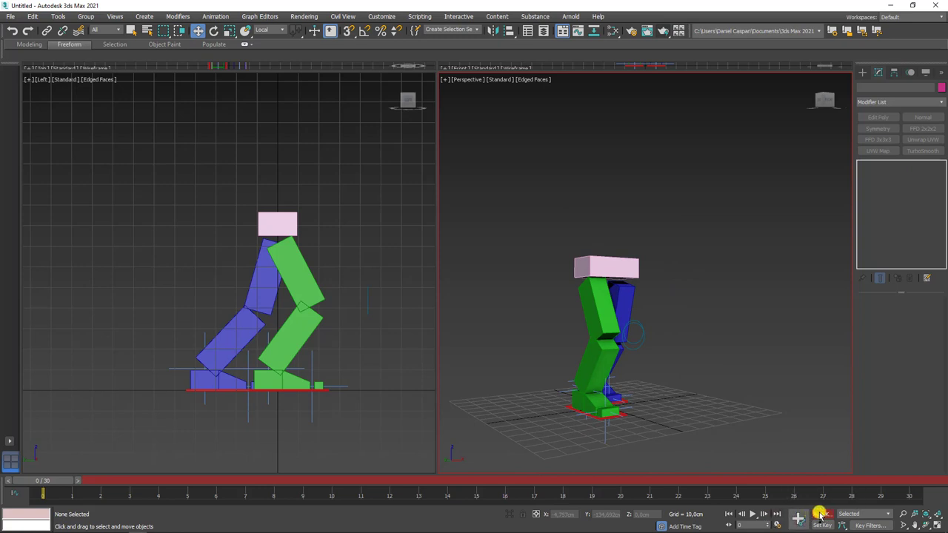
{"action": "left_click", "coordinate": [820, 514]}
{"action": "left_click", "coordinate": [751, 514]}
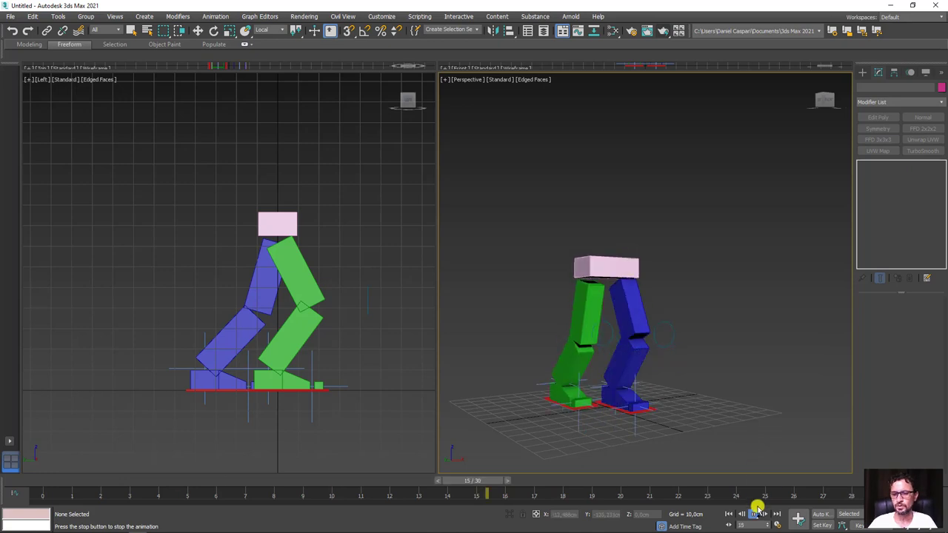
{"action": "left_click", "coordinate": [752, 514]}
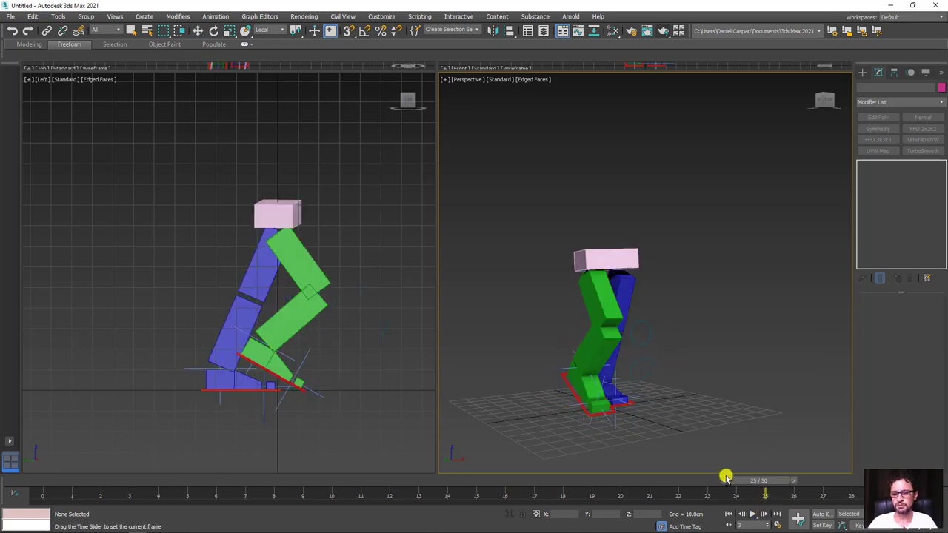
{"action": "left_click_drag", "start_coordinate": [130, 481], "coordinate": [3, 459]}
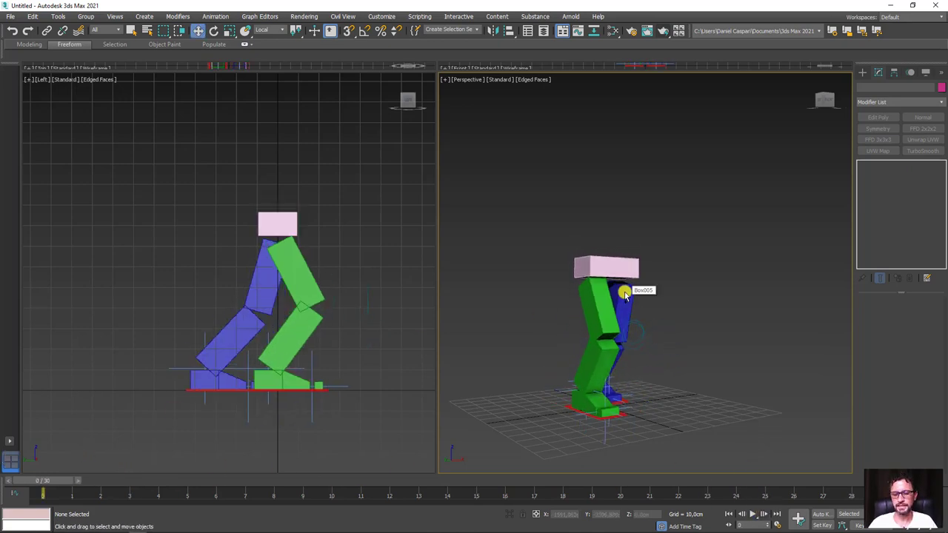
Set the animation End Time to 300 frames, then select the pink hip box.
{"action": "left_click", "coordinate": [776, 525]}
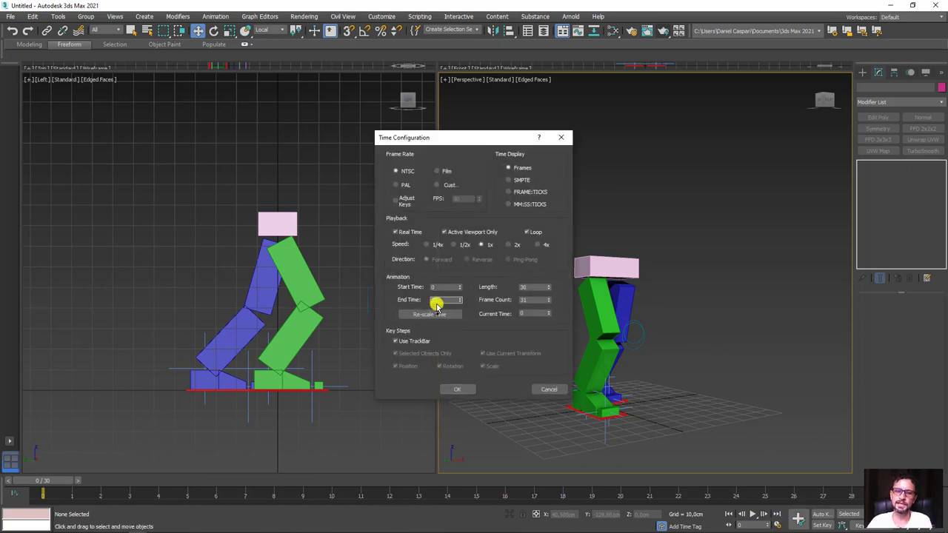
{"action": "left_click", "coordinate": [457, 392]}
{"action": "scroll", "coordinate": [570, 359], "scroll_direction": "down", "scroll_amount": 3}
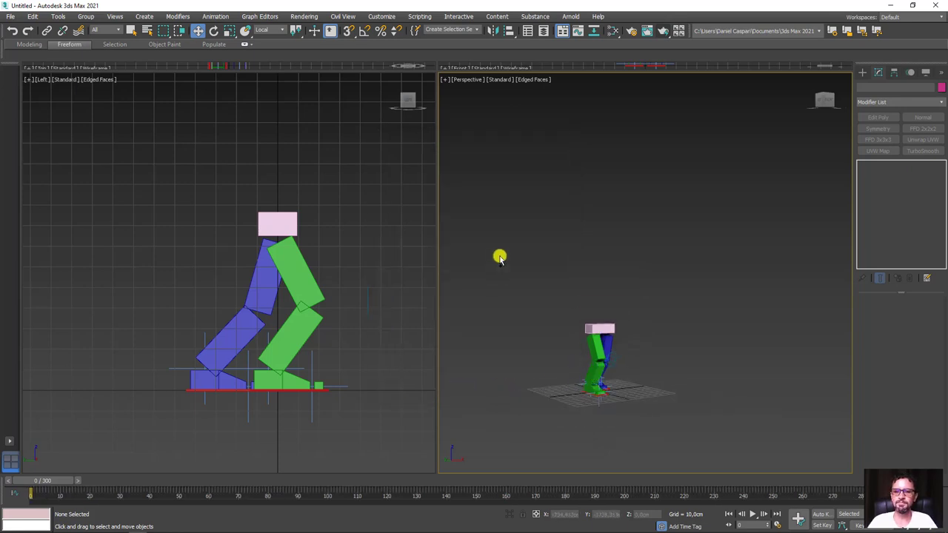
{"action": "left_click_drag", "start_coordinate": [631, 438], "coordinate": [662, 446]}
{"action": "left_click", "coordinate": [604, 329]}
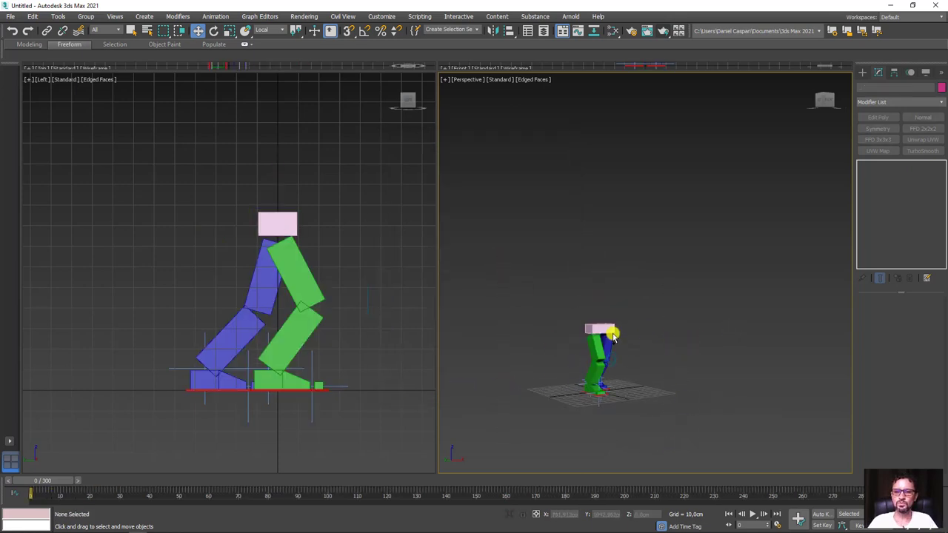
{"action": "scroll", "coordinate": [603, 405], "scroll_direction": "up", "scroll_amount": 5}
With the hip box and blue foot control selected, copy the frame 0 keys to frame 30.
{"action": "left_click", "coordinate": [603, 420], "text": "ctrl"}
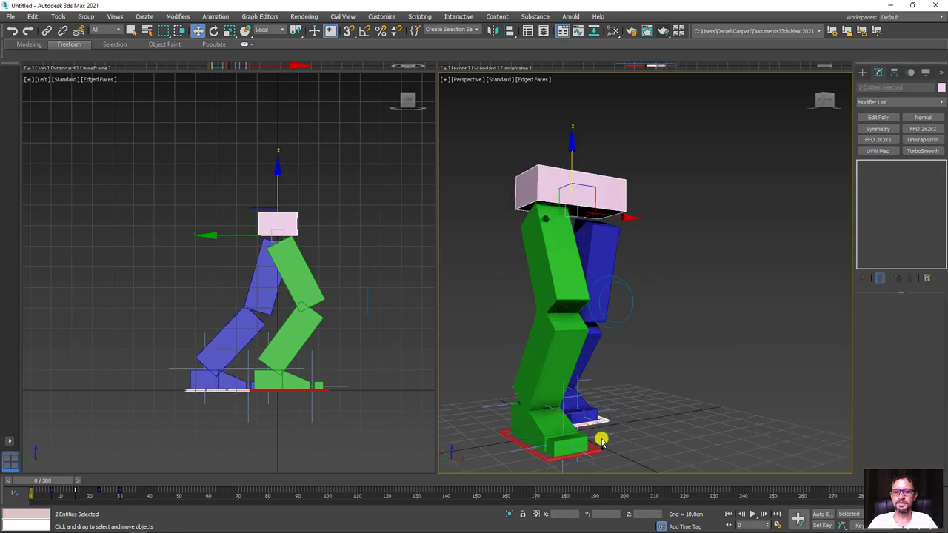
{"action": "scroll", "coordinate": [597, 449], "scroll_direction": "down", "scroll_amount": 5}
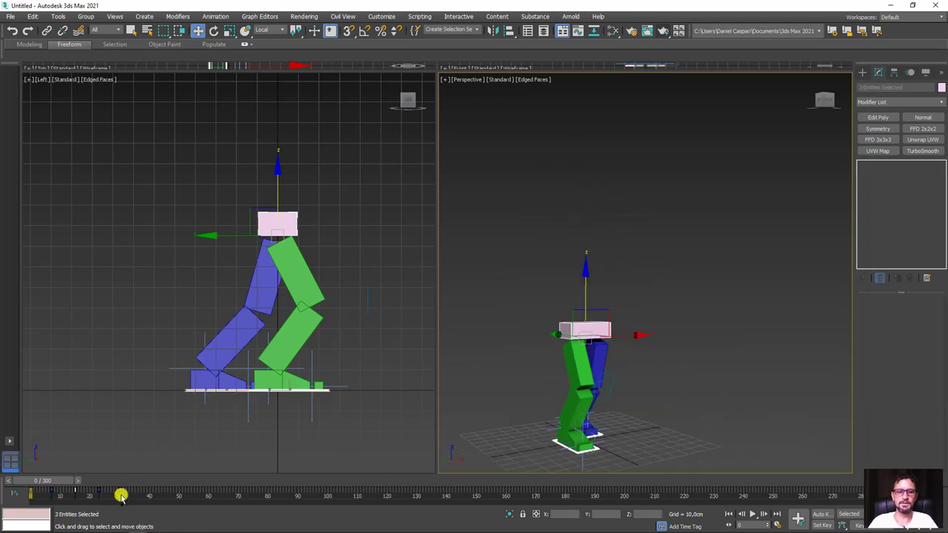
{"action": "left_click_drag", "start_coordinate": [154, 494], "coordinate": [5, 505]}
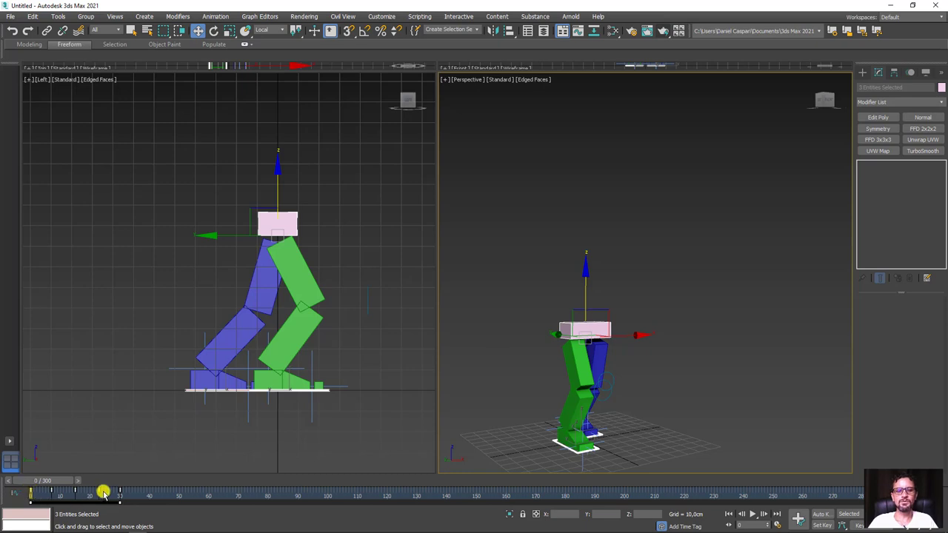
{"action": "left_click_drag", "start_coordinate": [32, 494], "coordinate": [119, 492], "text": "shift"}
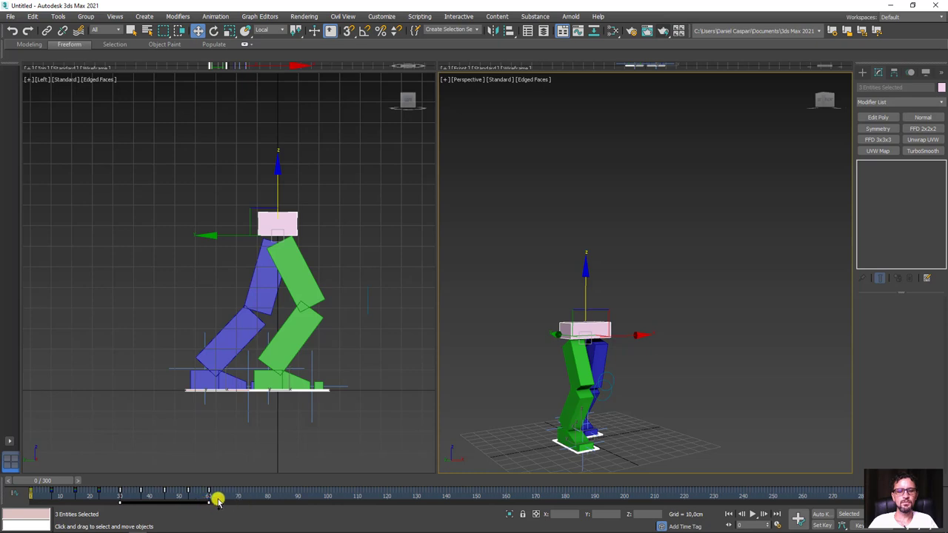
Copy the keys from frames 0–120 further along, extending the walk cycles to about frame 240.
{"action": "left_click_drag", "start_coordinate": [1, 501], "coordinate": [207, 491]}
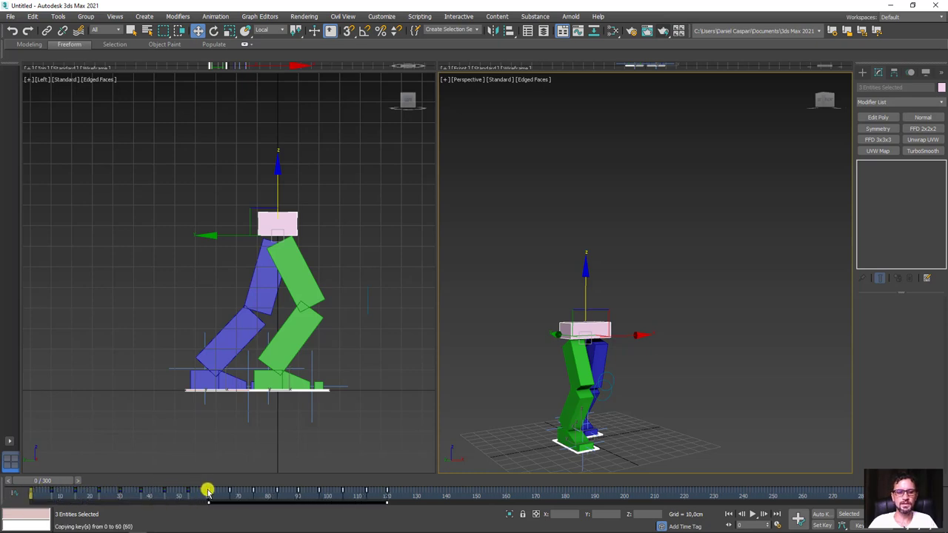
{"action": "left_click", "coordinate": [414, 494]}
{"action": "mouse_move", "coordinate": [1, 504]}
{"action": "left_mouse_down"}
{"action": "mouse_move", "coordinate": [43, 494]}
{"action": "mouse_move", "coordinate": [385, 498]}
{"action": "left_mouse_up"}
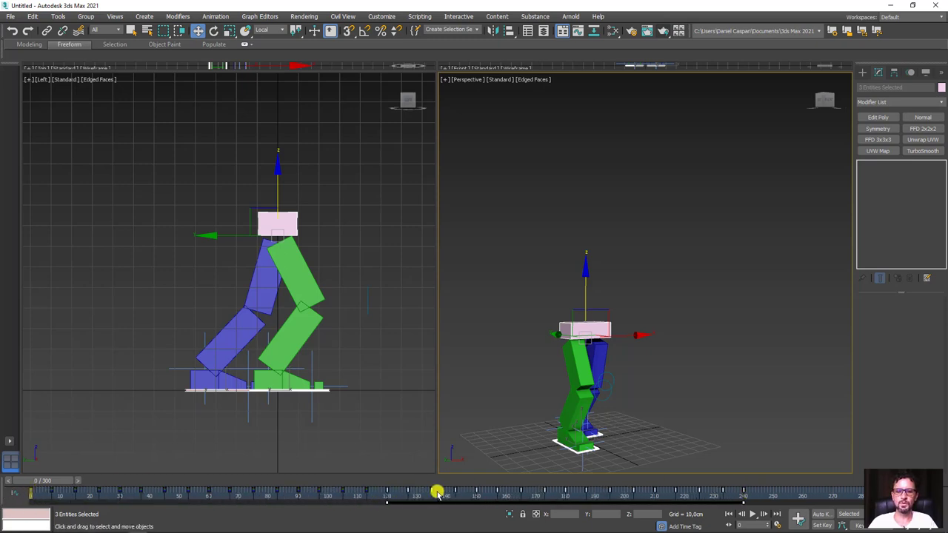
{"action": "left_click_drag", "start_coordinate": [770, 499], "coordinate": [654, 504]}
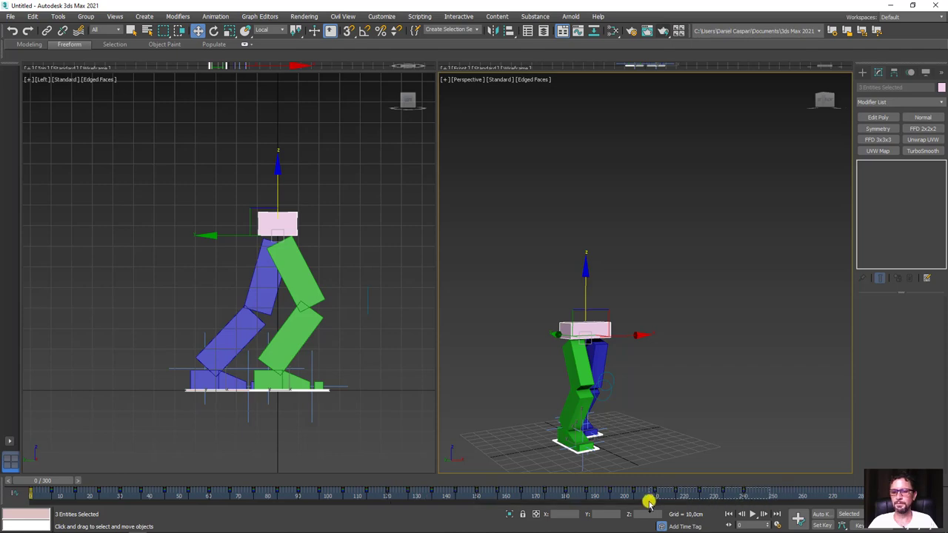
{"action": "mouse_move", "coordinate": [50, 479]}
{"action": "left_mouse_down"}
{"action": "mouse_move", "coordinate": [738, 494]}
{"action": "mouse_move", "coordinate": [656, 494]}
{"action": "mouse_move", "coordinate": [678, 486]}
{"action": "mouse_move", "coordinate": [15, 491]}
{"action": "left_mouse_up"}
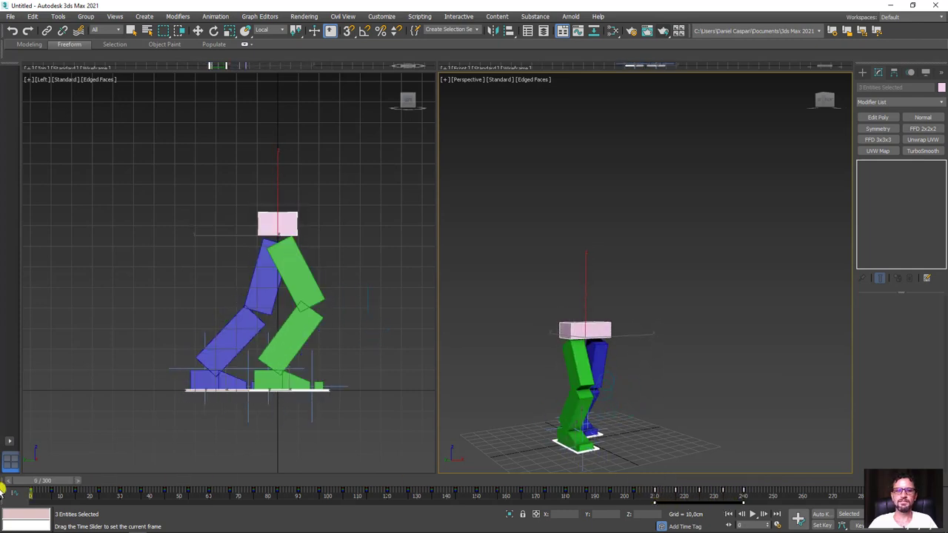
Clear the selection and pick the Circle shape with the view framed on the character.
{"action": "key", "text": "w"}
{"action": "scroll", "coordinate": [653, 313], "scroll_direction": "down", "scroll_amount": 2}
{"action": "scroll", "coordinate": [653, 313], "scroll_direction": "down", "scroll_amount": 2}
{"action": "middle_click_drag", "start_coordinate": [698, 388], "coordinate": [623, 365], "text": "alt"}
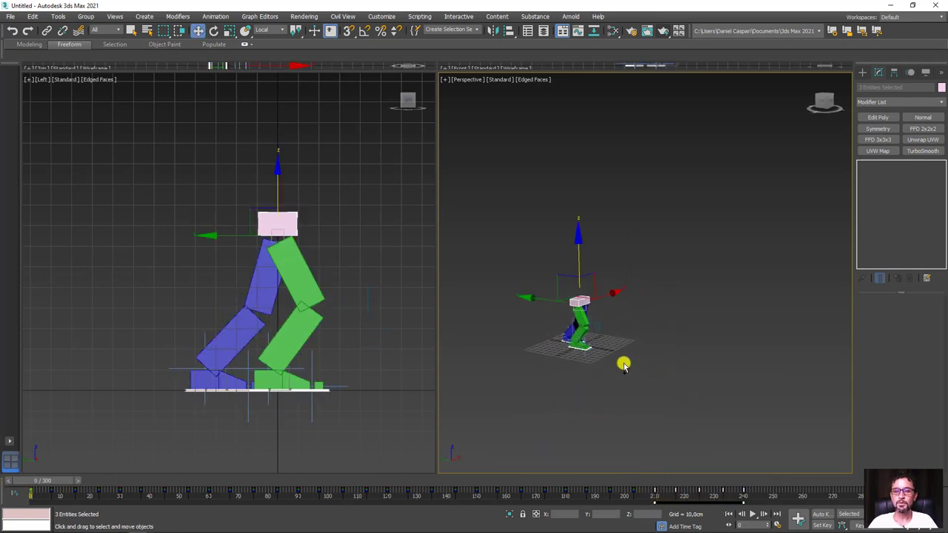
{"action": "left_click", "coordinate": [646, 316]}
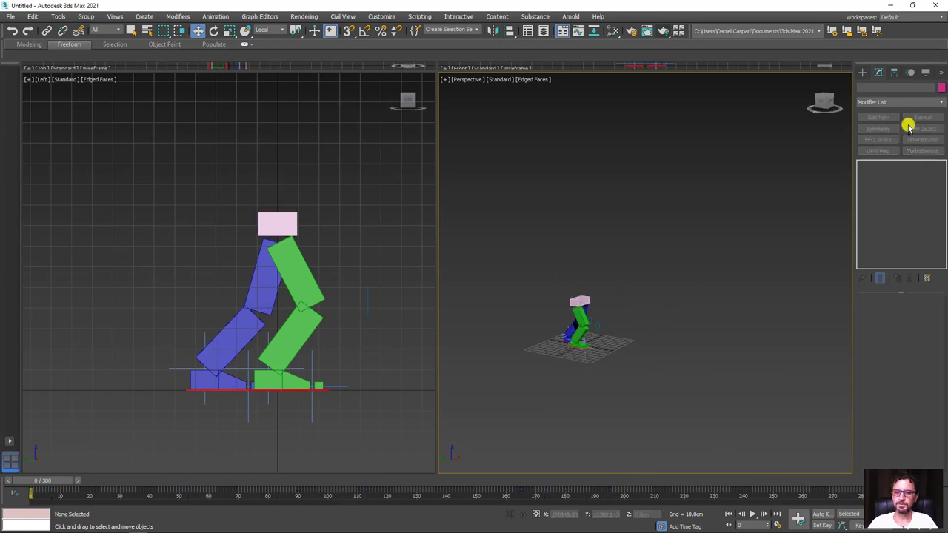
{"action": "left_click", "coordinate": [863, 74]}
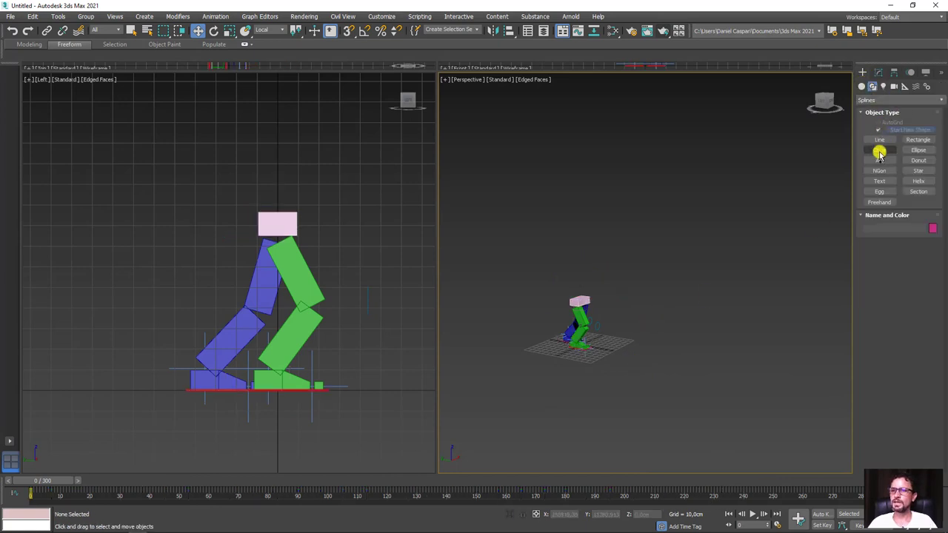
{"action": "left_click", "coordinate": [886, 151]}
{"action": "middle_click_drag", "start_coordinate": [709, 275], "coordinate": [620, 313], "text": "alt"}
{"action": "scroll", "coordinate": [565, 317], "scroll_direction": "up", "scroll_amount": 2}
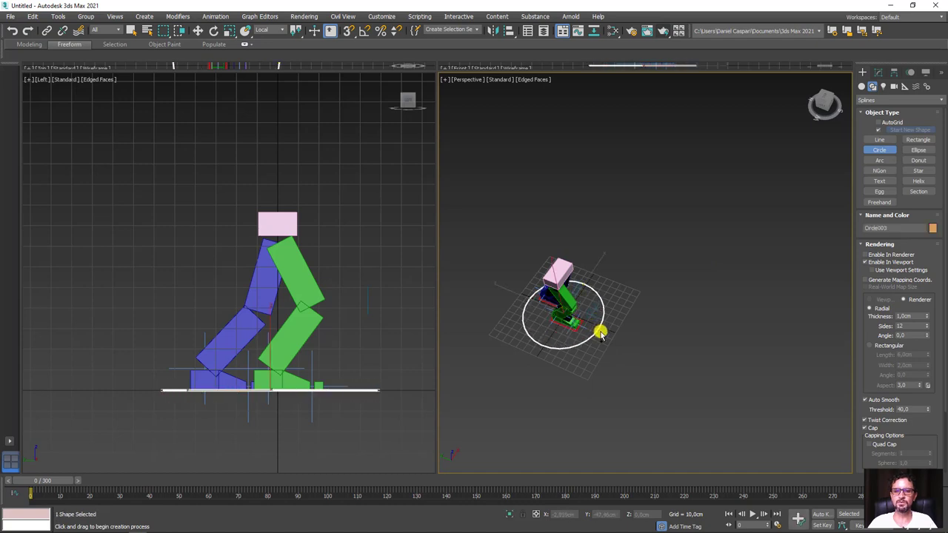
{"action": "middle_click_drag", "start_coordinate": [711, 400], "coordinate": [629, 312], "text": "alt"}
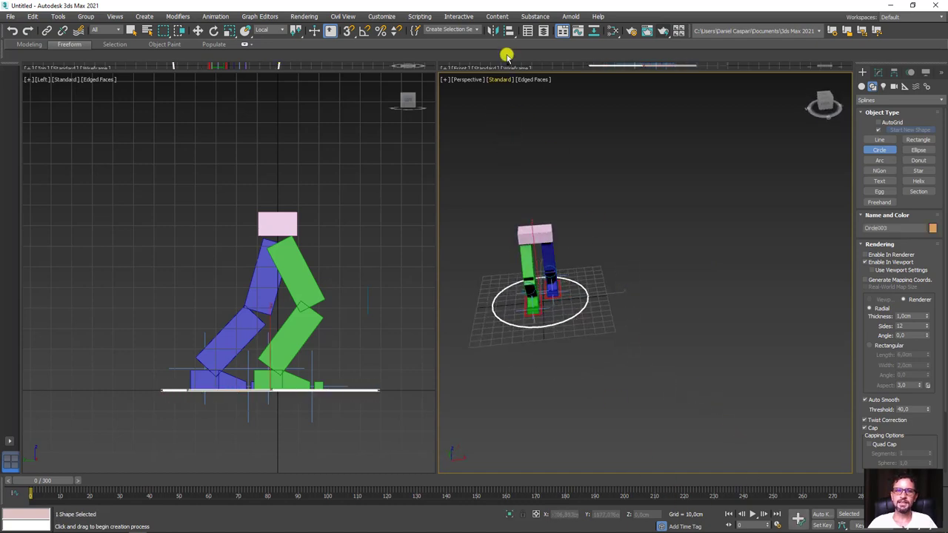
Align the circle to Box001 on X Position with centers matched, then select the body box.
{"action": "left_click", "coordinate": [546, 241]}
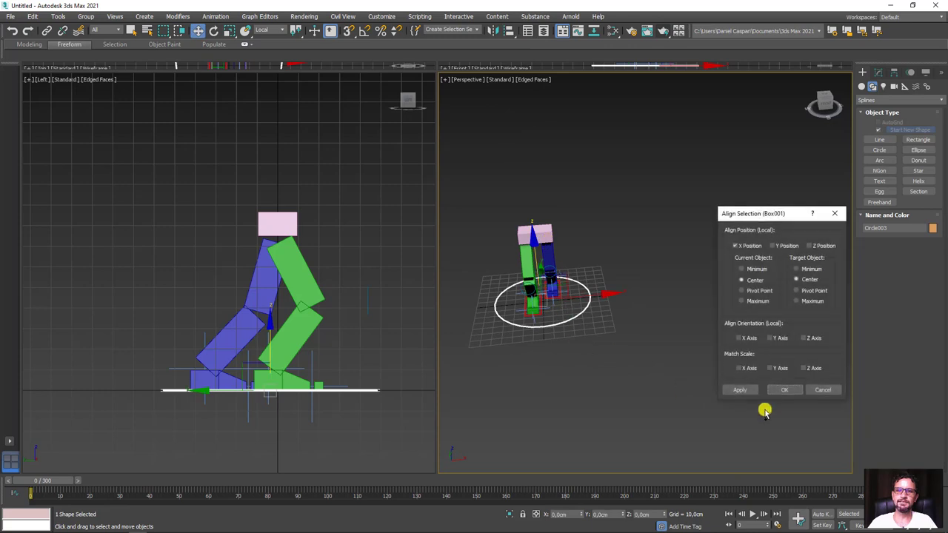
{"action": "left_click", "coordinate": [790, 390]}
{"action": "middle_click_drag", "start_coordinate": [586, 311], "coordinate": [554, 224], "text": "alt"}
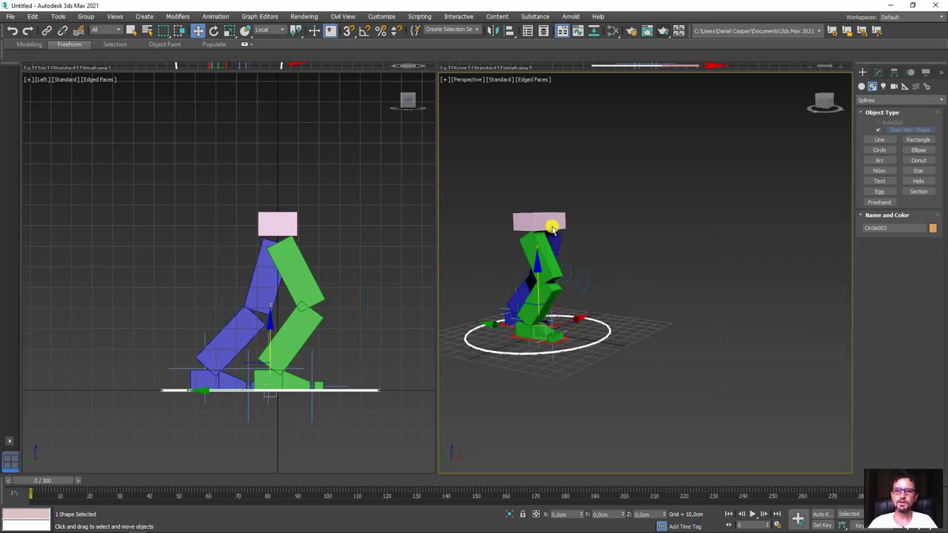
{"action": "left_click", "coordinate": [554, 223]}
{"action": "scroll", "coordinate": [526, 341], "scroll_direction": "up", "scroll_amount": 5}
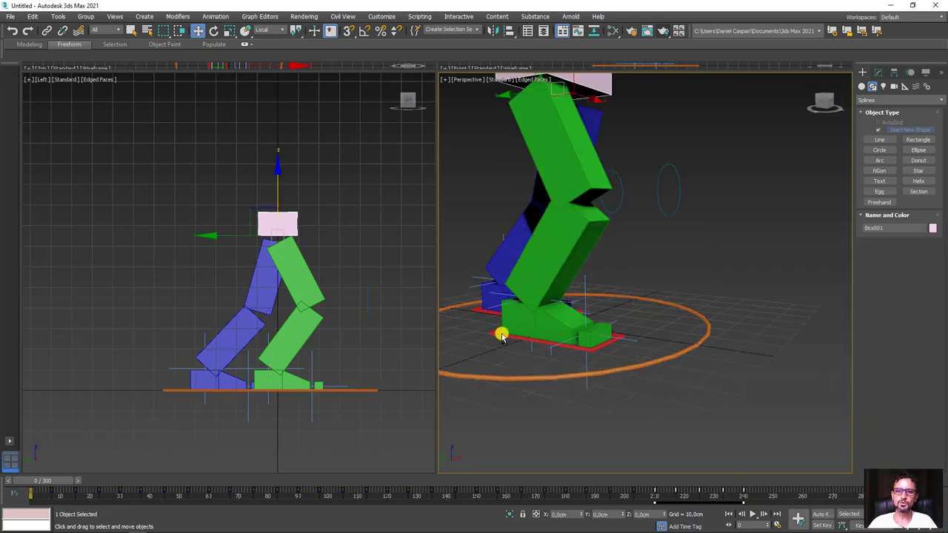
{"action": "scroll", "coordinate": [487, 312], "scroll_direction": "down", "scroll_amount": 5}
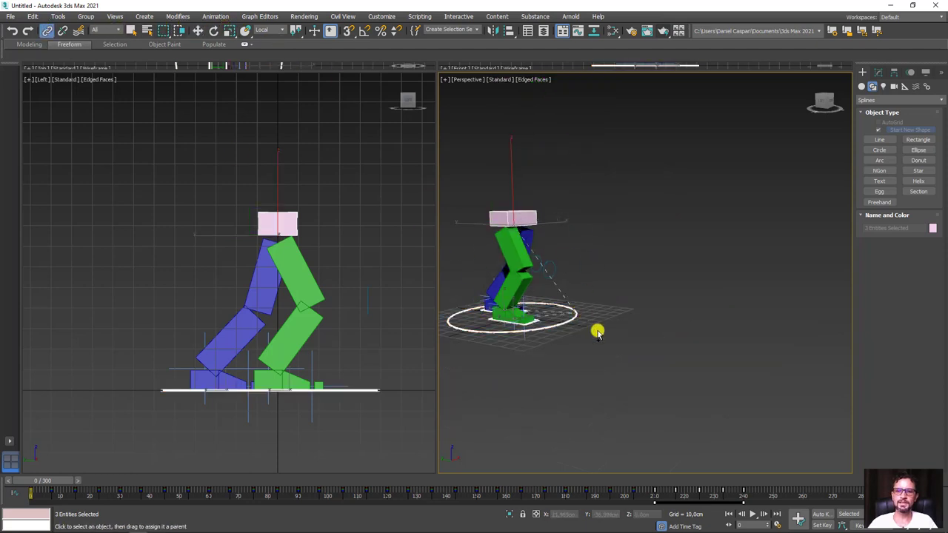
Move Circle003 to confirm the leg rig follows it, then turn Auto Key back on.
{"action": "left_click", "coordinate": [574, 322]}
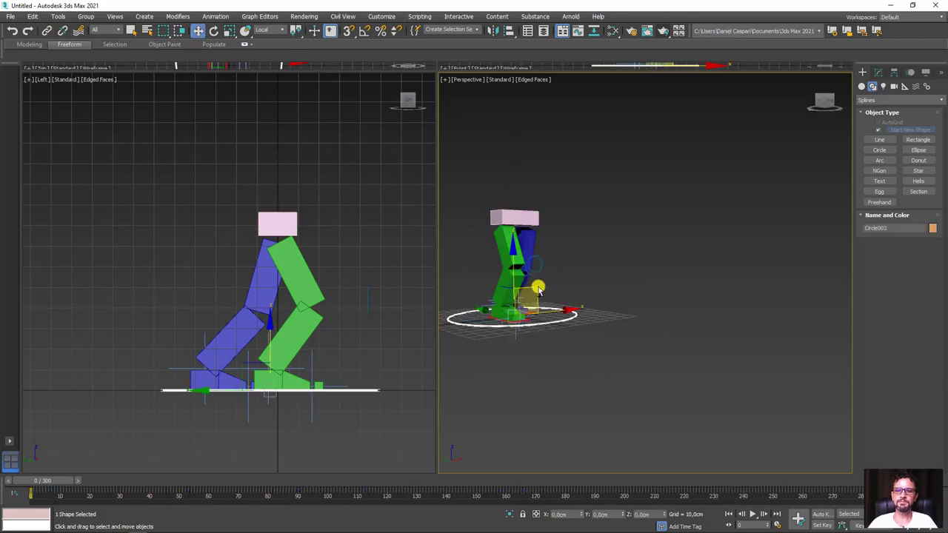
{"action": "mouse_move", "coordinate": [538, 288]}
{"action": "left_mouse_down"}
{"action": "mouse_move", "coordinate": [631, 247]}
{"action": "mouse_move", "coordinate": [630, 368]}
{"action": "left_mouse_up"}
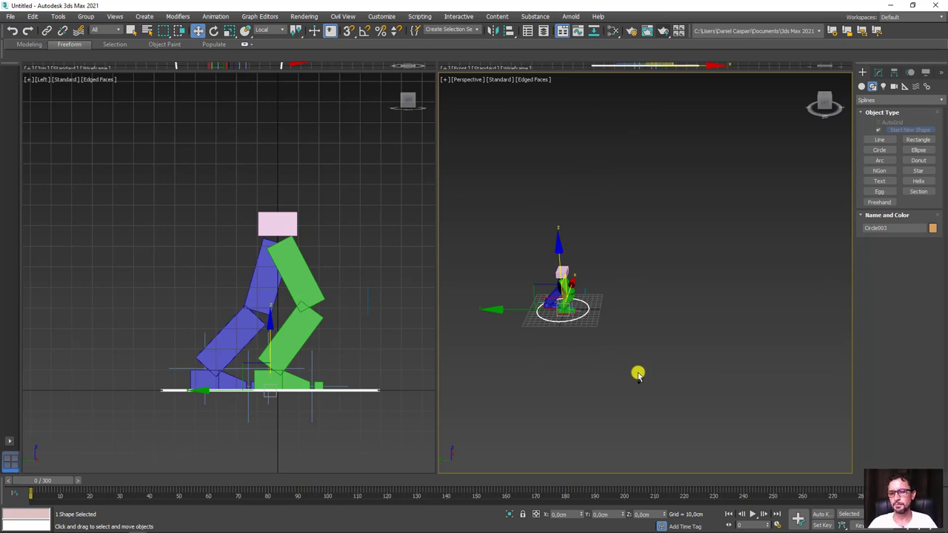
{"action": "left_click", "coordinate": [820, 514]}
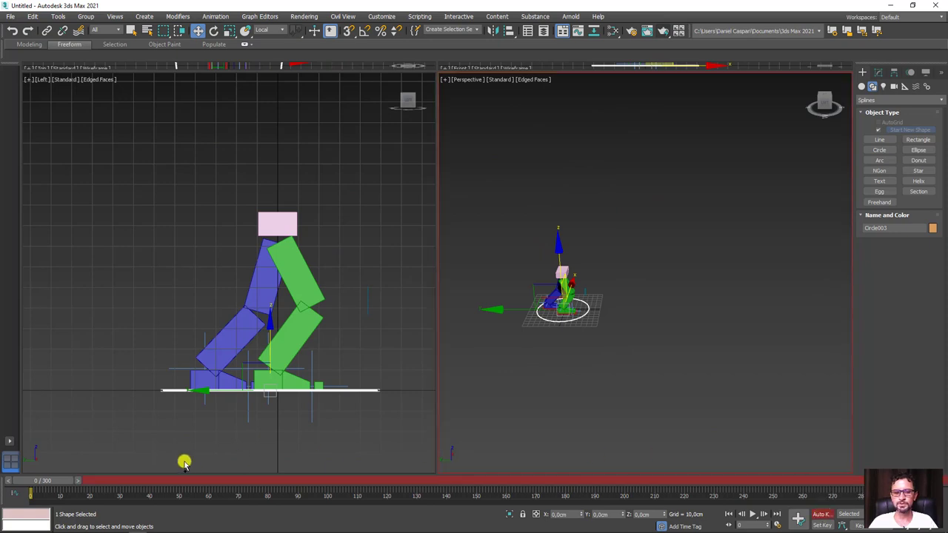
At frame 240, key the circle control moved forward along Y, carrying the rig, and maximize Perspective.
{"action": "left_click_drag", "start_coordinate": [42, 482], "coordinate": [750, 469]}
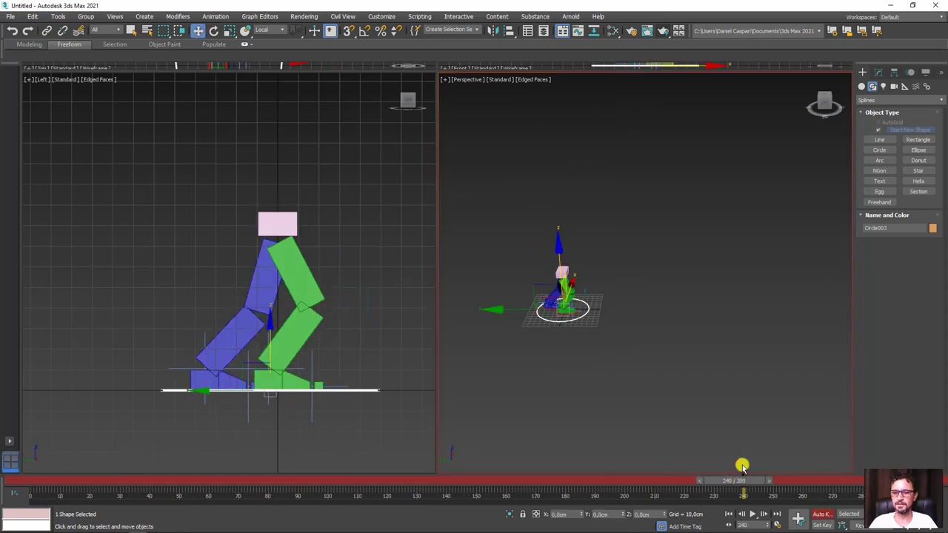
{"action": "scroll", "coordinate": [634, 423], "scroll_direction": "down", "scroll_amount": 3}
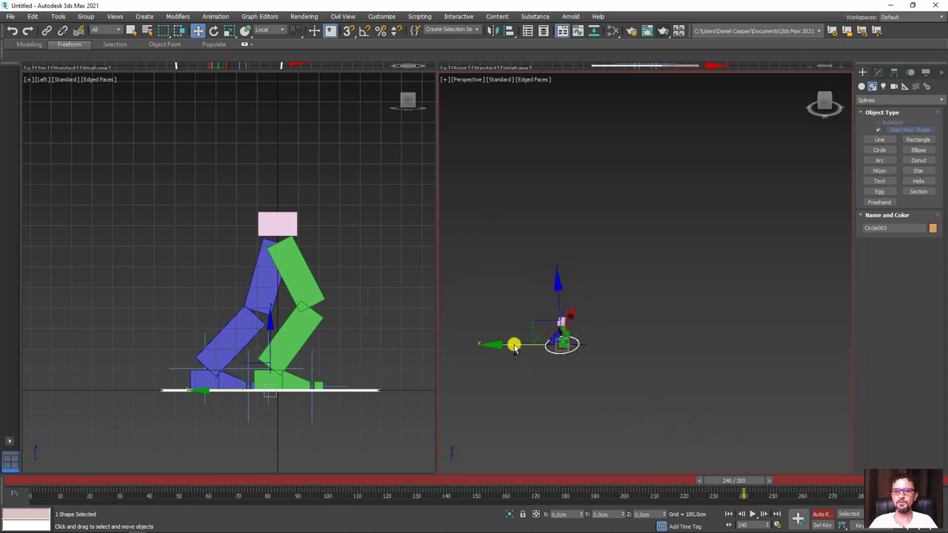
{"action": "left_click_drag", "start_coordinate": [514, 348], "coordinate": [651, 352]}
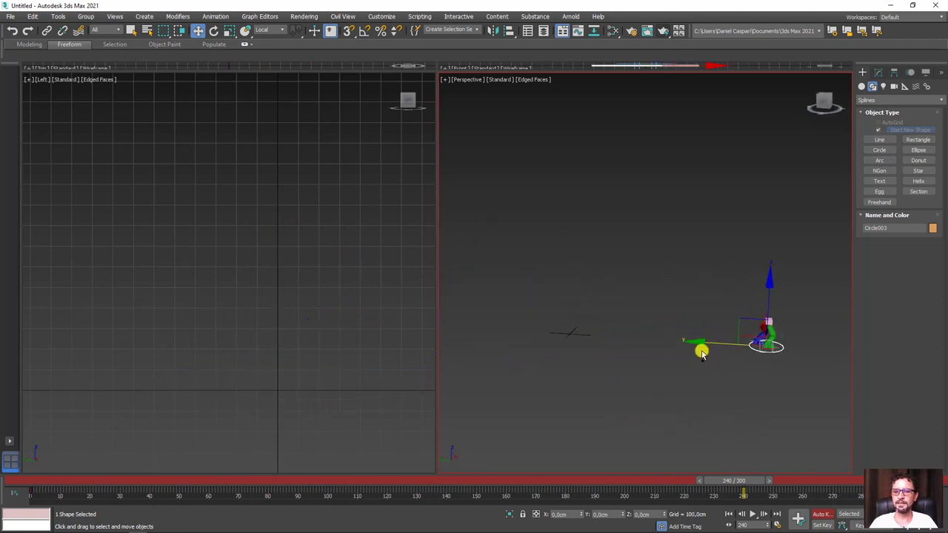
{"action": "scroll", "coordinate": [702, 354], "scroll_direction": "up", "scroll_amount": 2}
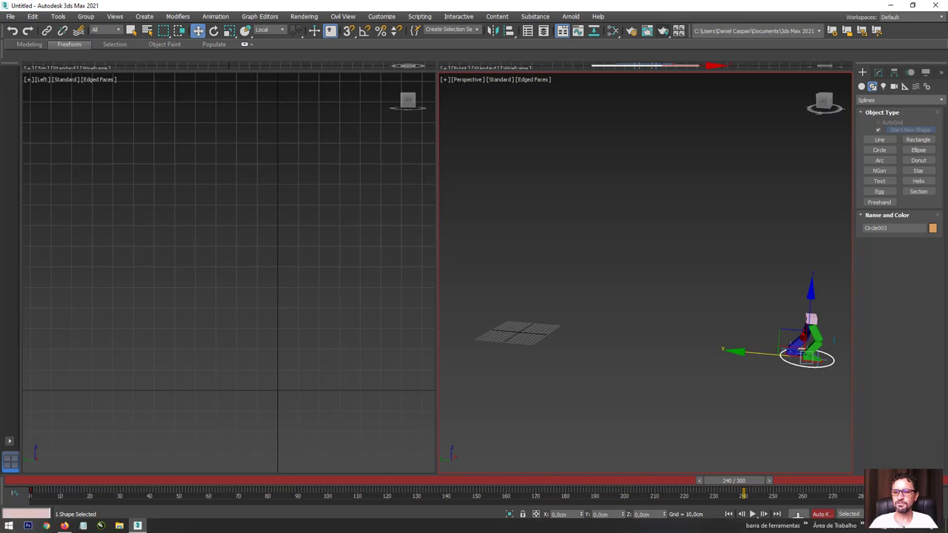
{"action": "left_click", "coordinate": [937, 527]}
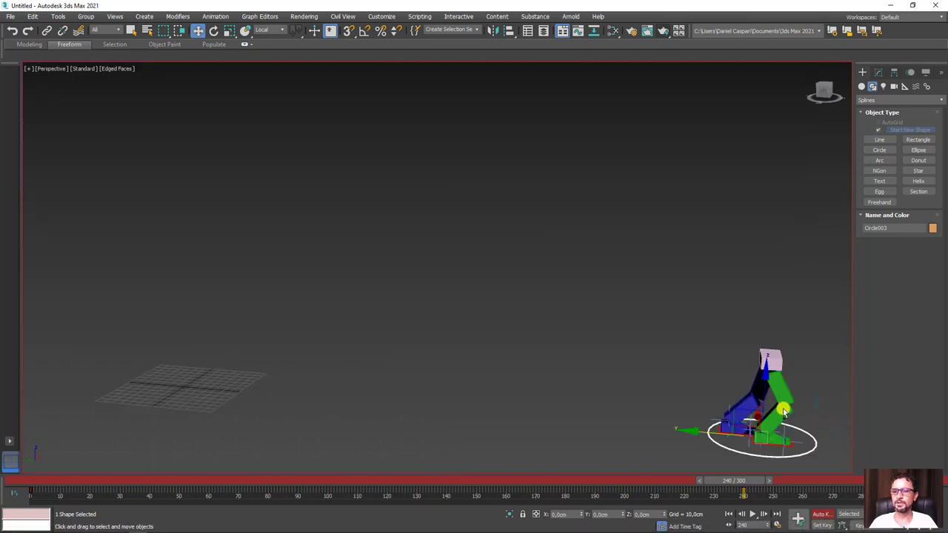
{"action": "middle_click_drag", "start_coordinate": [780, 411], "coordinate": [713, 400], "text": "alt"}
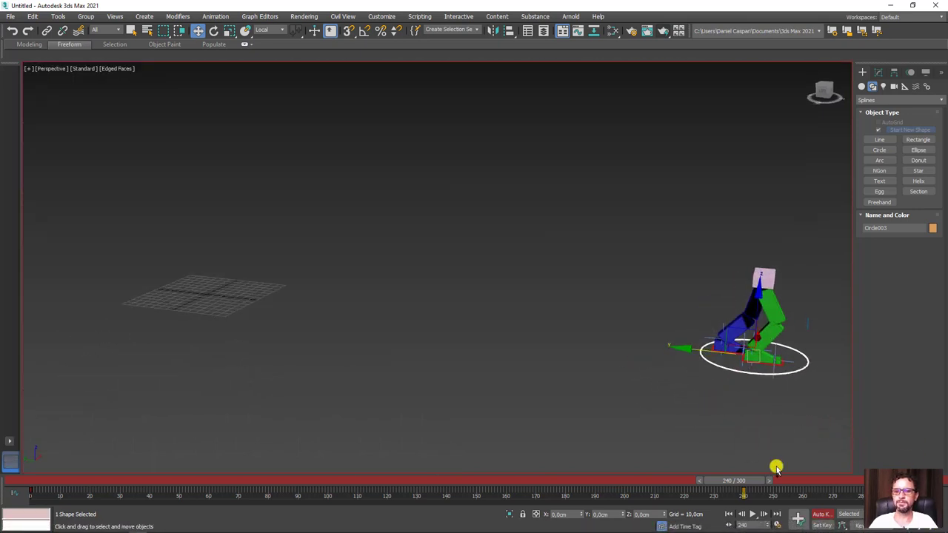
{"action": "left_click", "coordinate": [776, 524]}
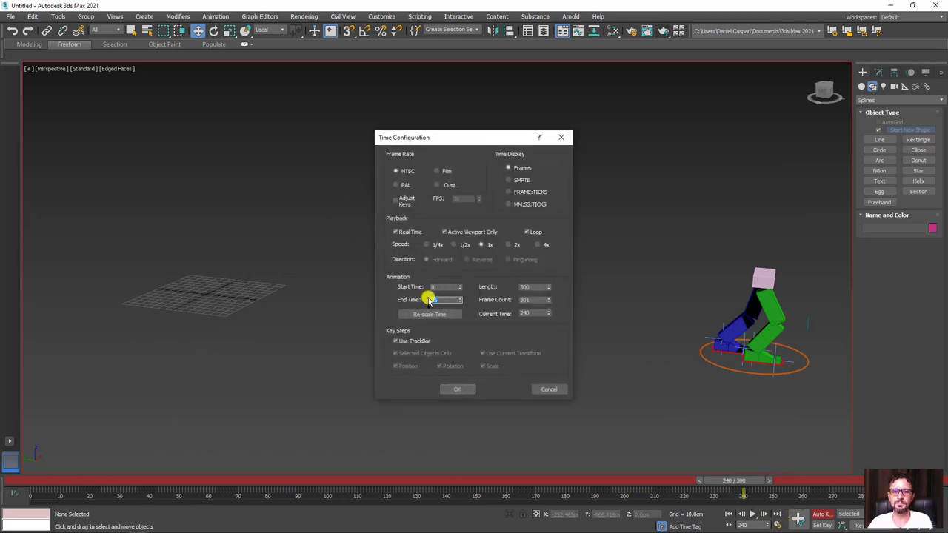
Set End Time to 240, play the forward walk, and turn Auto Key off.
{"action": "type", "text": "240"}
{"action": "key", "text": "Return"}
{"action": "left_click", "coordinate": [459, 390]}
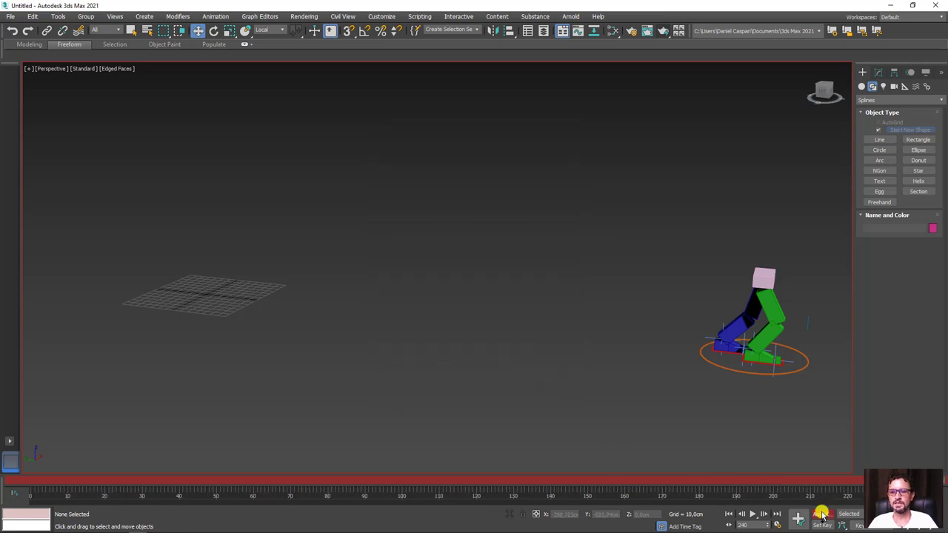
{"action": "left_click", "coordinate": [752, 514]}
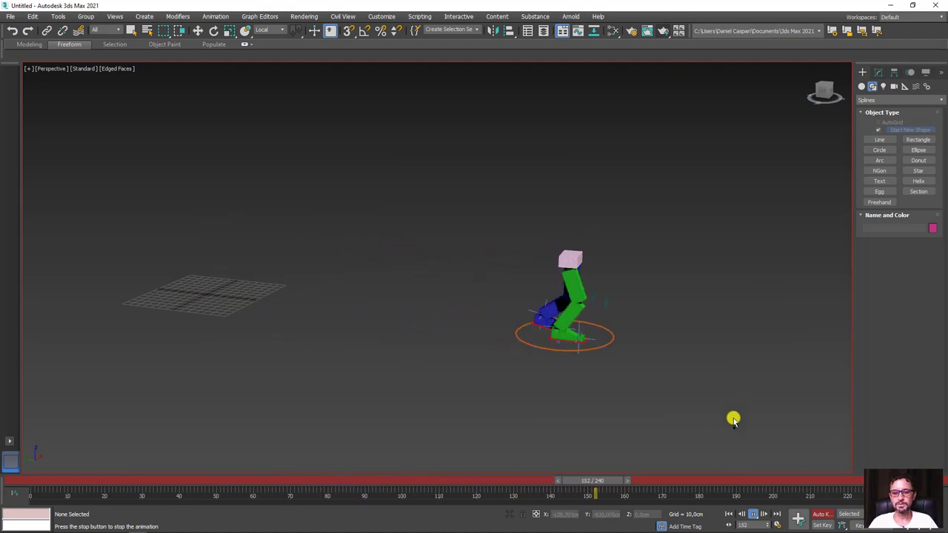
{"action": "left_click", "coordinate": [821, 514]}
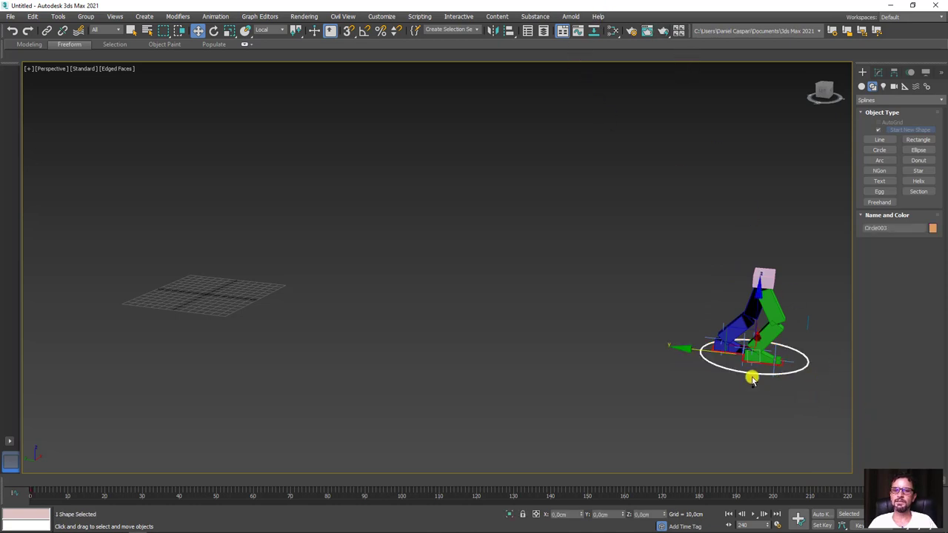
Scrub the walk, check the circle's easing 0 to -635 curve over frames 0-240, then return to frame 0.
{"action": "left_click", "coordinate": [26, 485]}
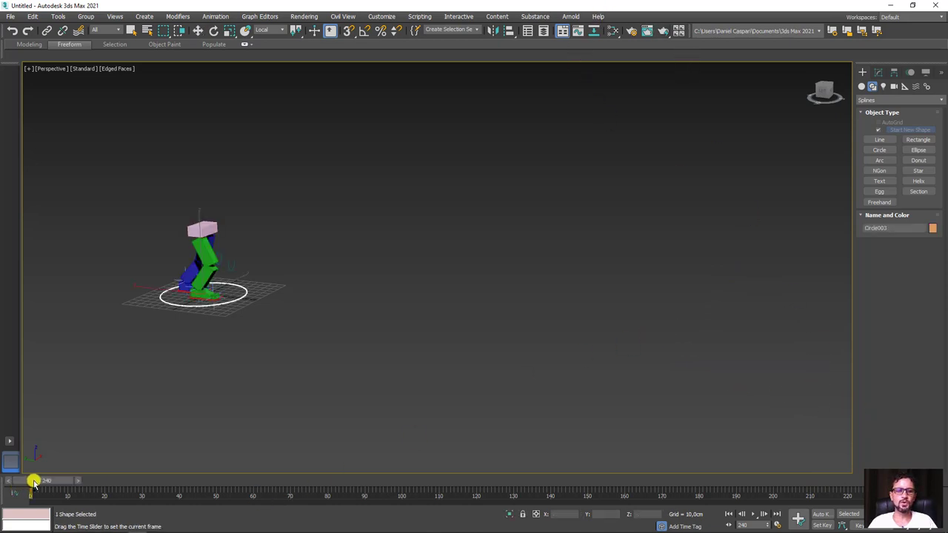
{"action": "left_click_drag", "start_coordinate": [116, 482], "coordinate": [513, 495]}
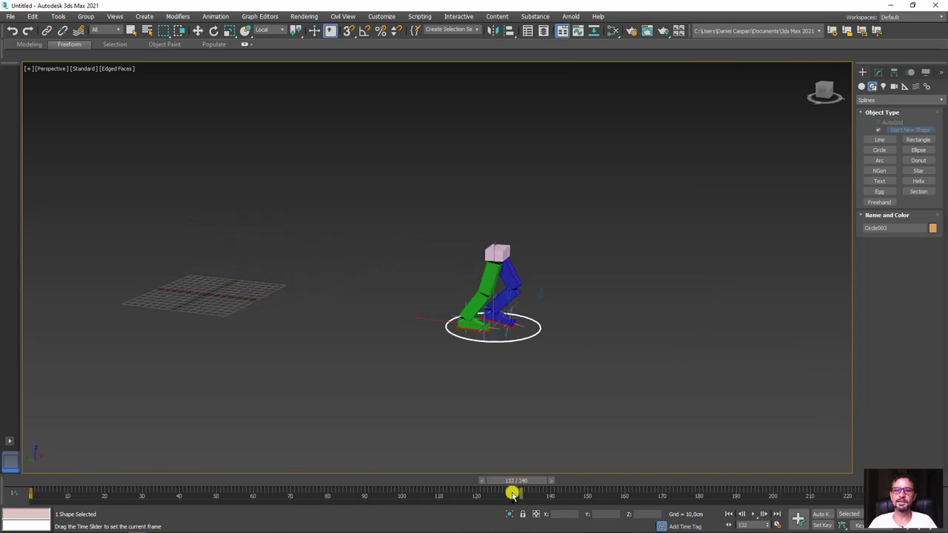
{"action": "left_click", "coordinate": [577, 31]}
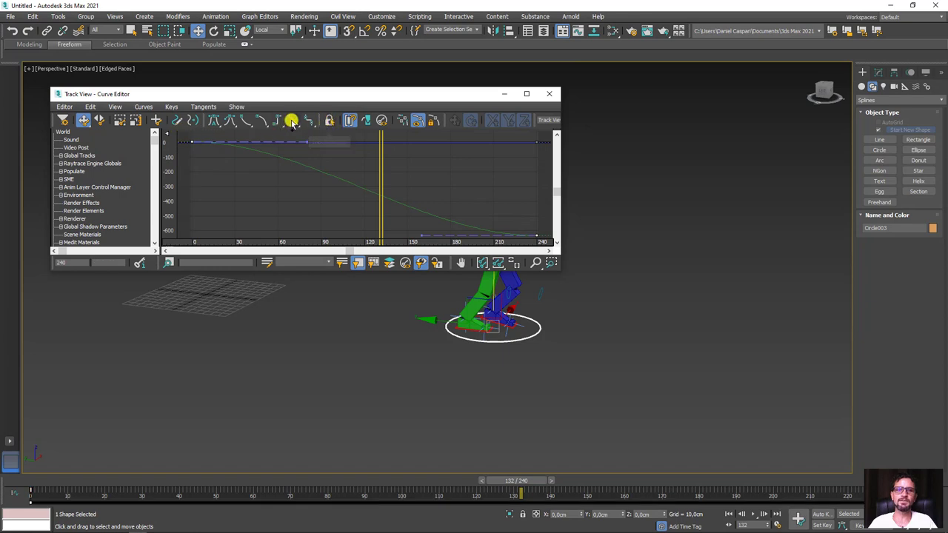
{"action": "left_click", "coordinate": [545, 97]}
{"action": "left_click", "coordinate": [704, 441]}
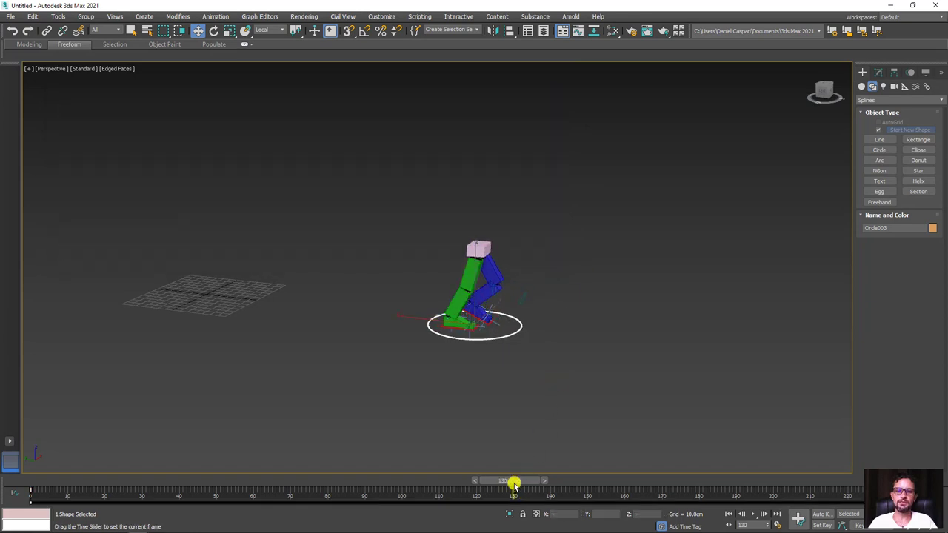
{"action": "key", "text": "Home"}
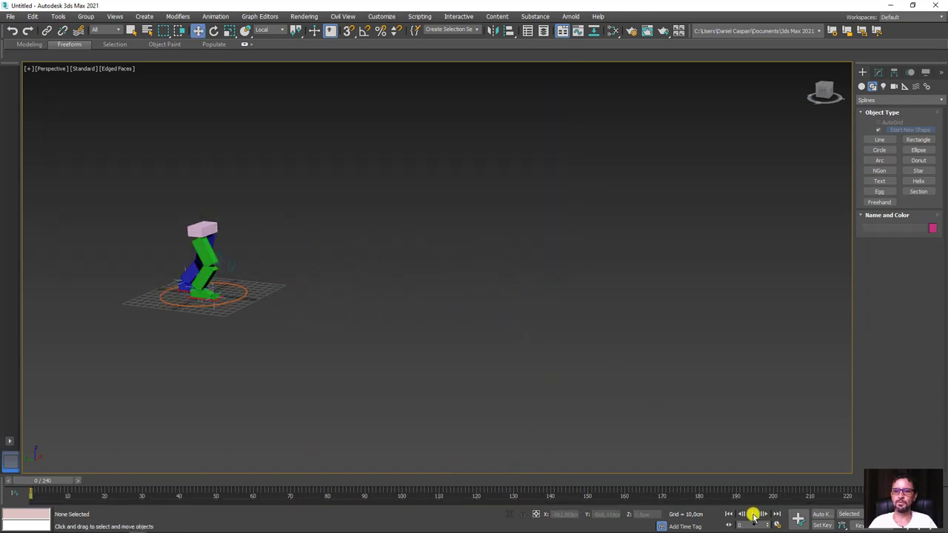
Play the walk, then isolate the character's box geometry using the Geometry selection filter.
{"action": "left_click", "coordinate": [753, 513]}
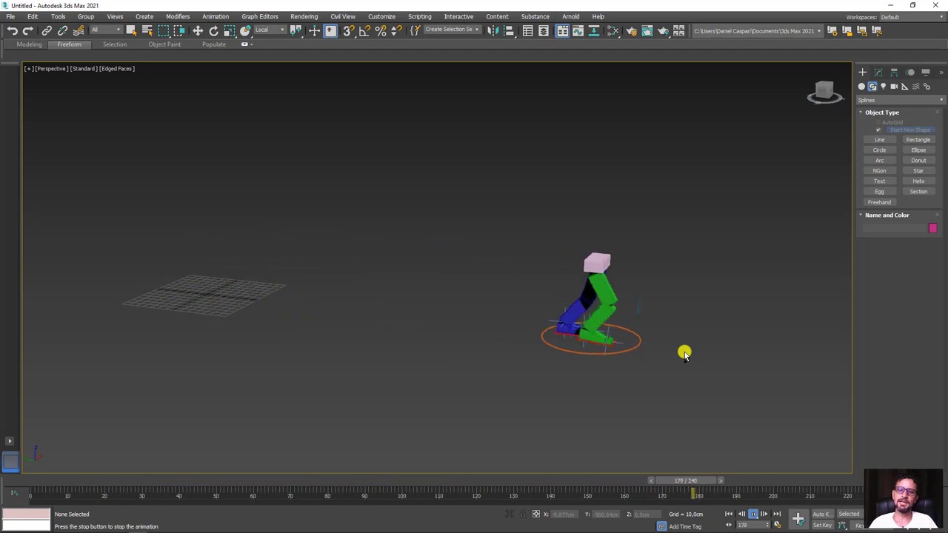
{"action": "mouse_move", "coordinate": [797, 482]}
{"action": "left_mouse_down"}
{"action": "mouse_move", "coordinate": [599, 479]}
{"action": "mouse_move", "coordinate": [639, 466]}
{"action": "left_mouse_up"}
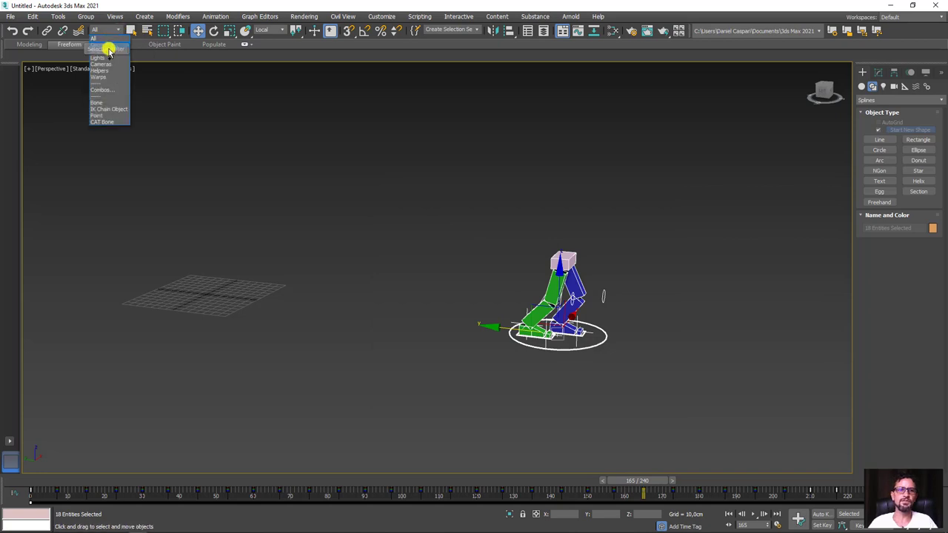
{"action": "left_click", "coordinate": [103, 44]}
{"action": "left_click_drag", "start_coordinate": [673, 428], "coordinate": [673, 428]}
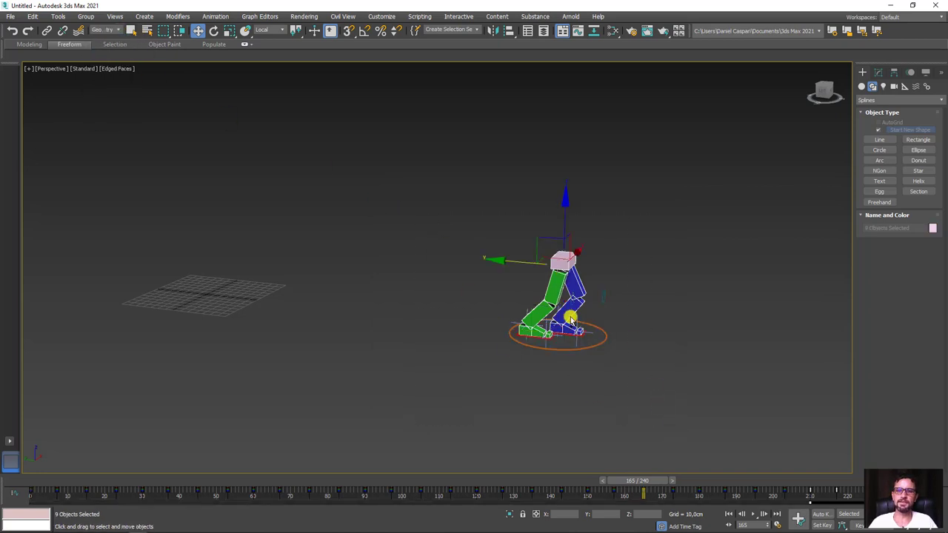
{"action": "key", "text": "z"}
Reframe the isolated legs and hip block and replay the walk from frame 0.
{"action": "left_click", "coordinate": [630, 425]}
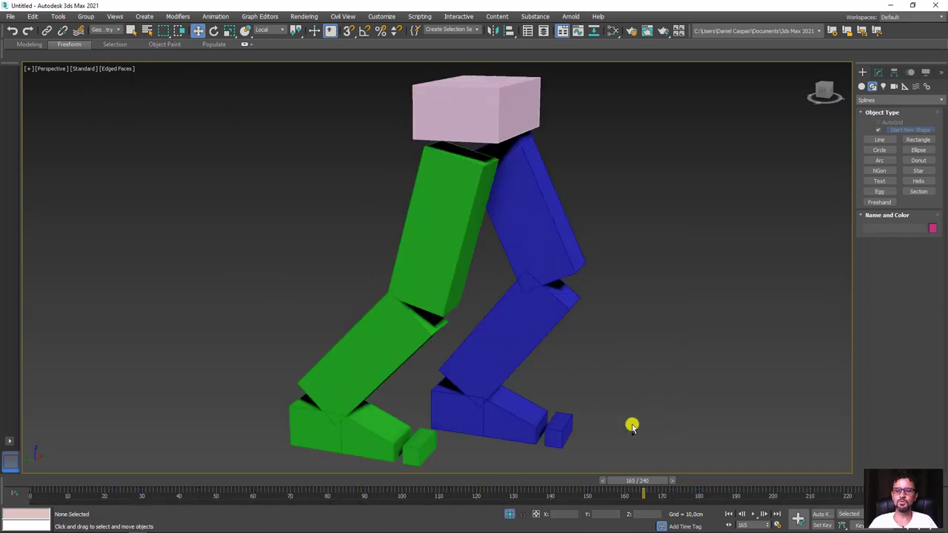
{"action": "scroll", "coordinate": [648, 429], "scroll_direction": "down", "scroll_amount": 5}
{"action": "scroll", "coordinate": [673, 379], "scroll_direction": "down", "scroll_amount": 2}
{"action": "mouse_move", "coordinate": [673, 379]}
{"action": "middle_mouse_down", "text": "alt"}
{"action": "mouse_move", "coordinate": [677, 450]}
{"action": "mouse_move", "coordinate": [700, 428]}
{"action": "middle_mouse_up", "text": "alt"}
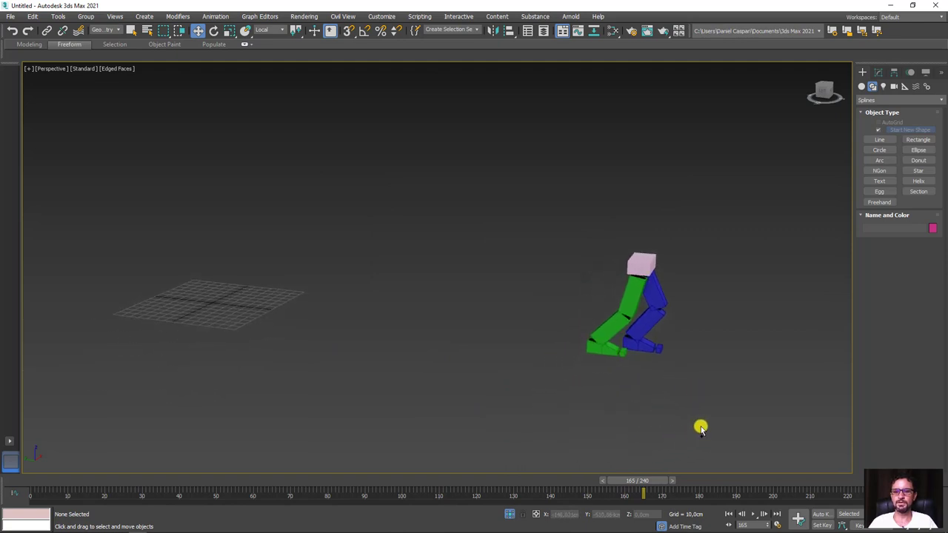
{"action": "left_click_drag", "start_coordinate": [664, 485], "coordinate": [2, 488]}
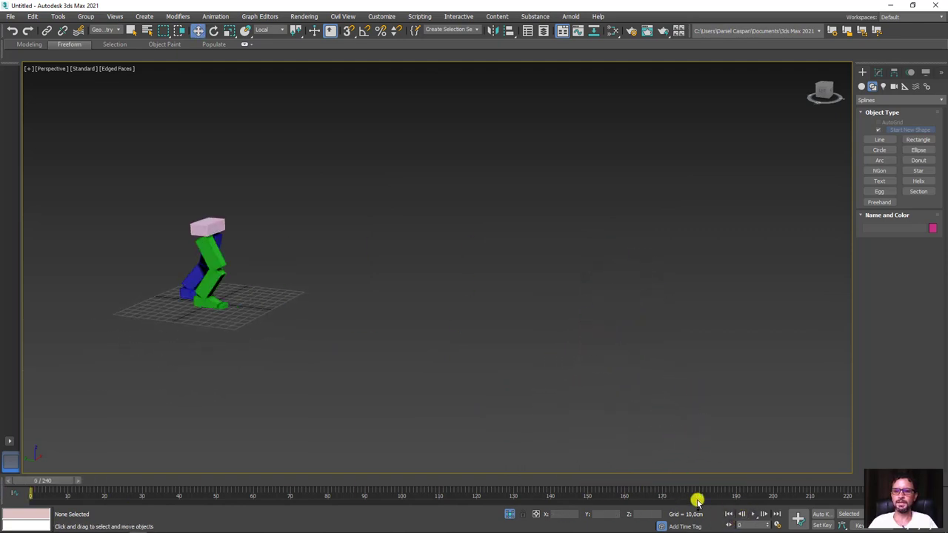
{"action": "left_click", "coordinate": [755, 515]}
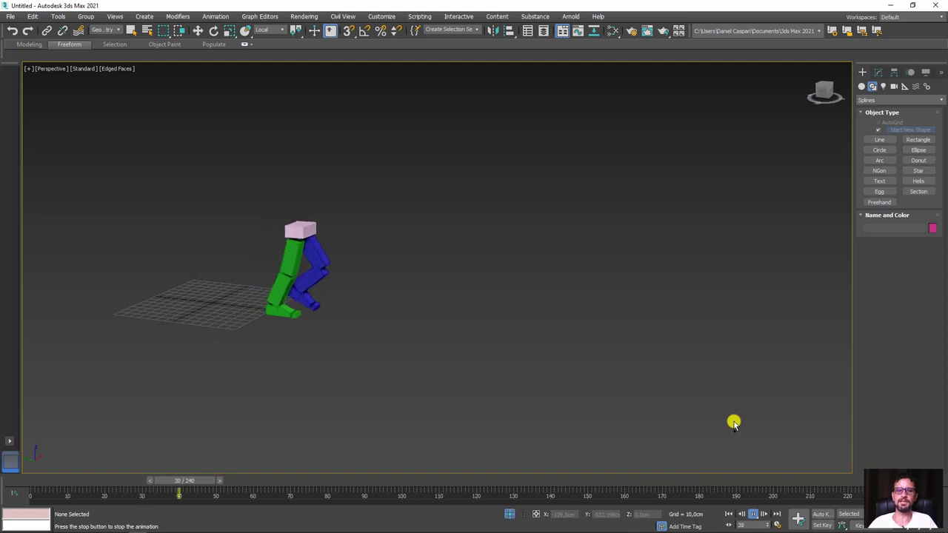